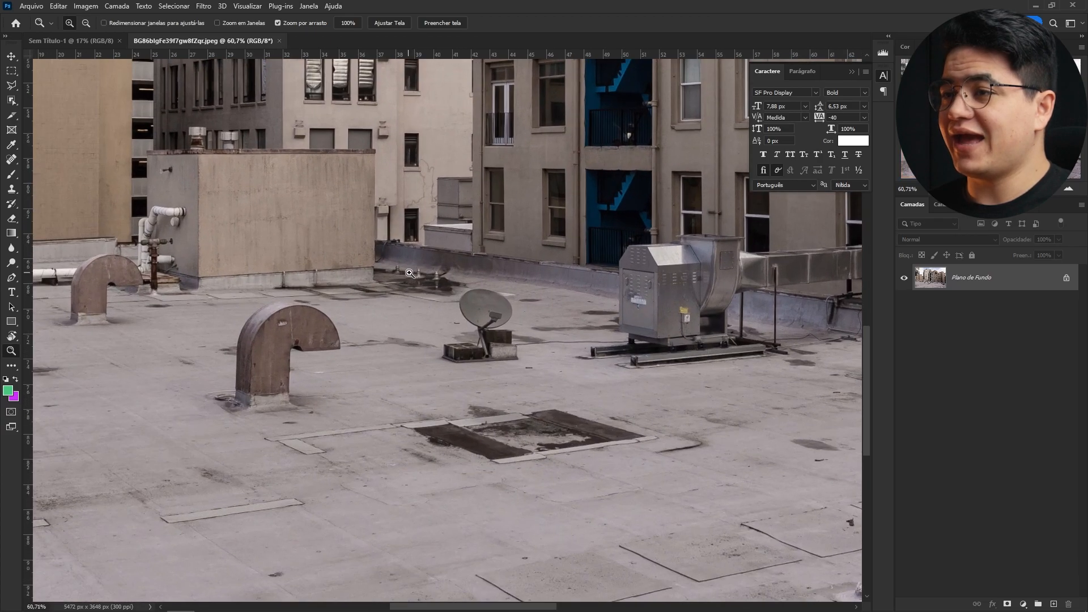
- Zoom in and start tracing a white-filled Pen shape along the left roof parapet edge
left_click_drag(277, 281, 376, 325)
left_click_drag(376, 326, 308, 316)
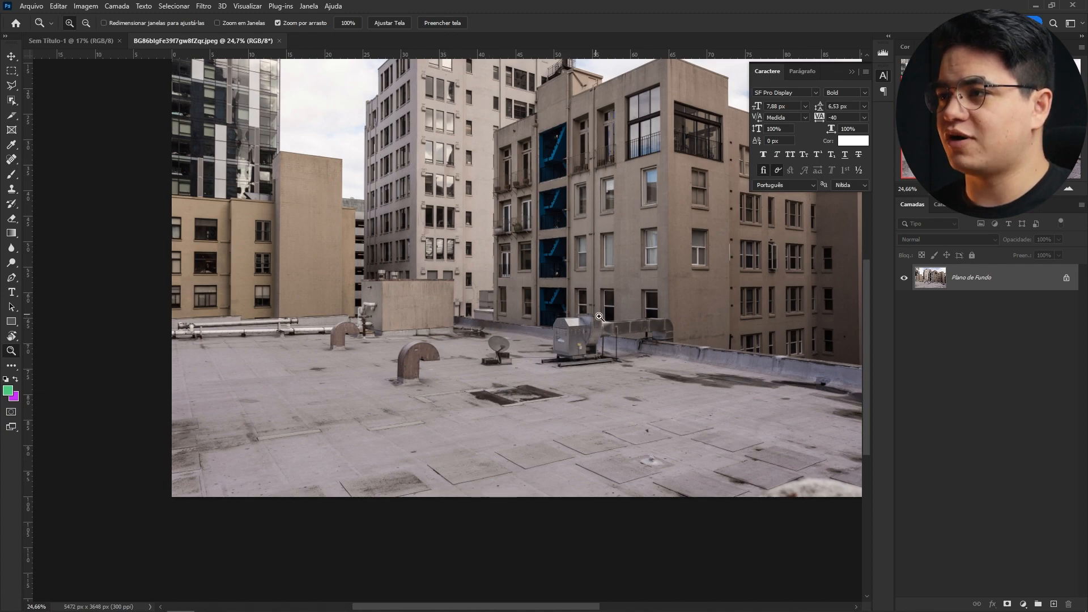
left_click_drag(690, 362, 454, 366)
left_click_drag(327, 335, 620, 369)
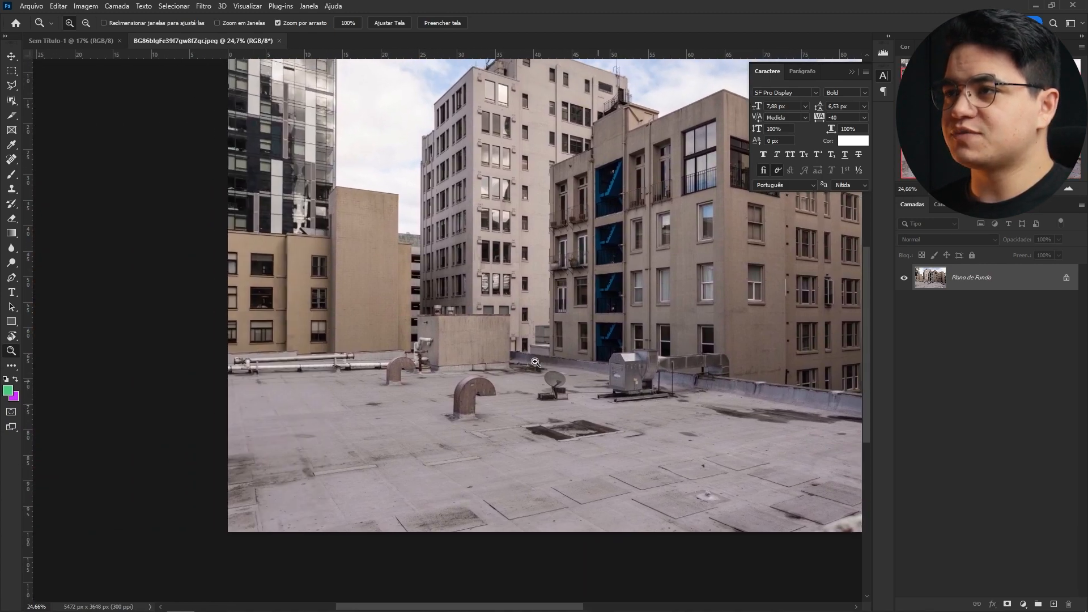
left_click_drag(221, 365, 263, 377)
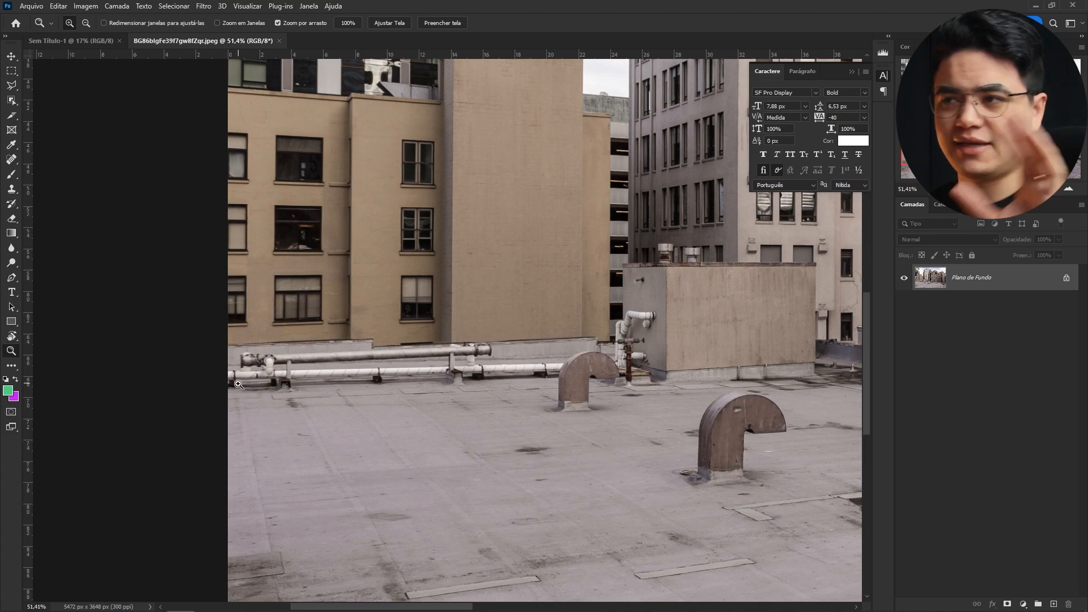
left_click_drag(242, 334, 329, 341)
key("l")
key("p")
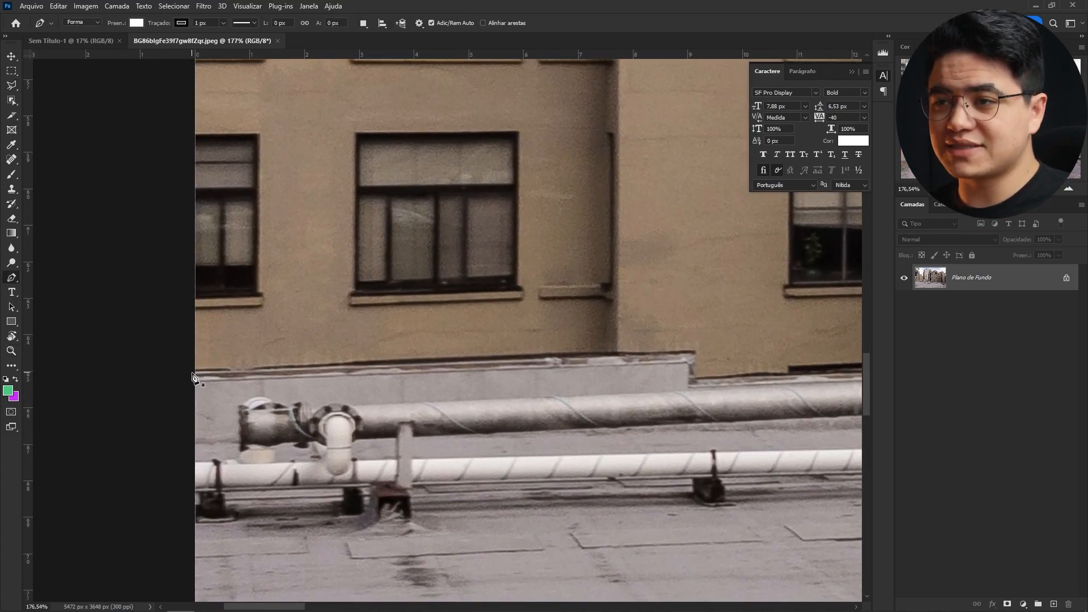
left_click(193, 376)
left_click_drag(551, 379, 338, 362)
left_click(477, 345)
left_click_drag(479, 374, 263, 408)
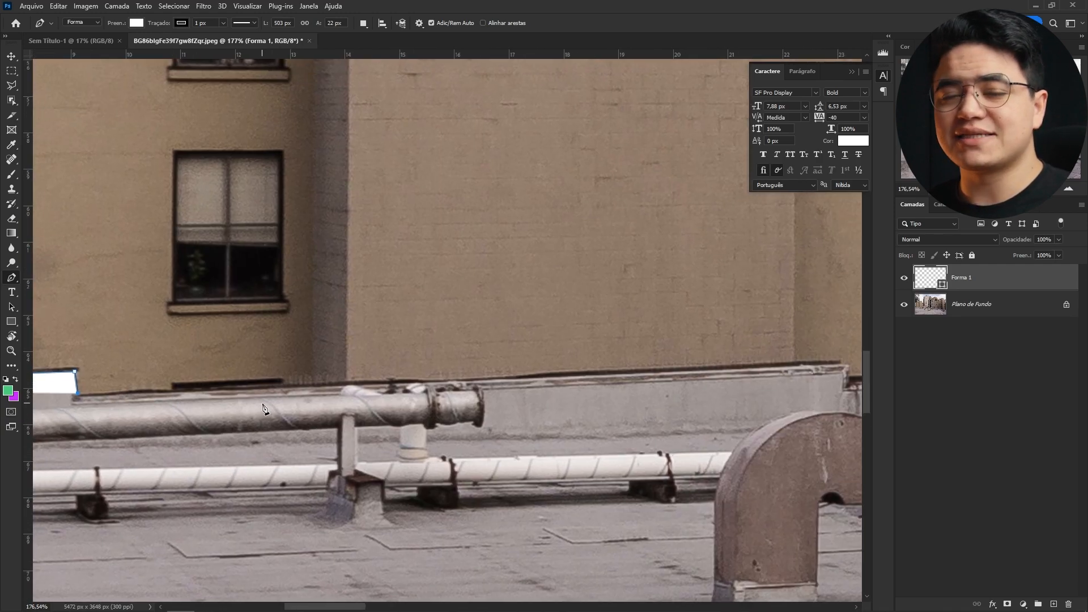
scroll(439, 295, "right", 10)
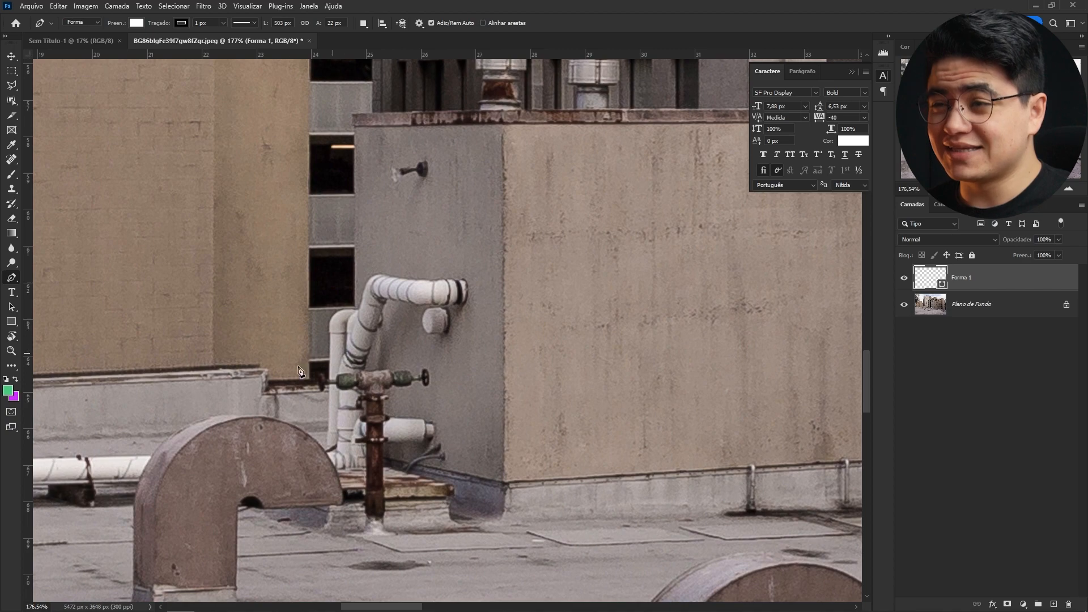
left_click(255, 364)
left_click(264, 371)
left_click(265, 387)
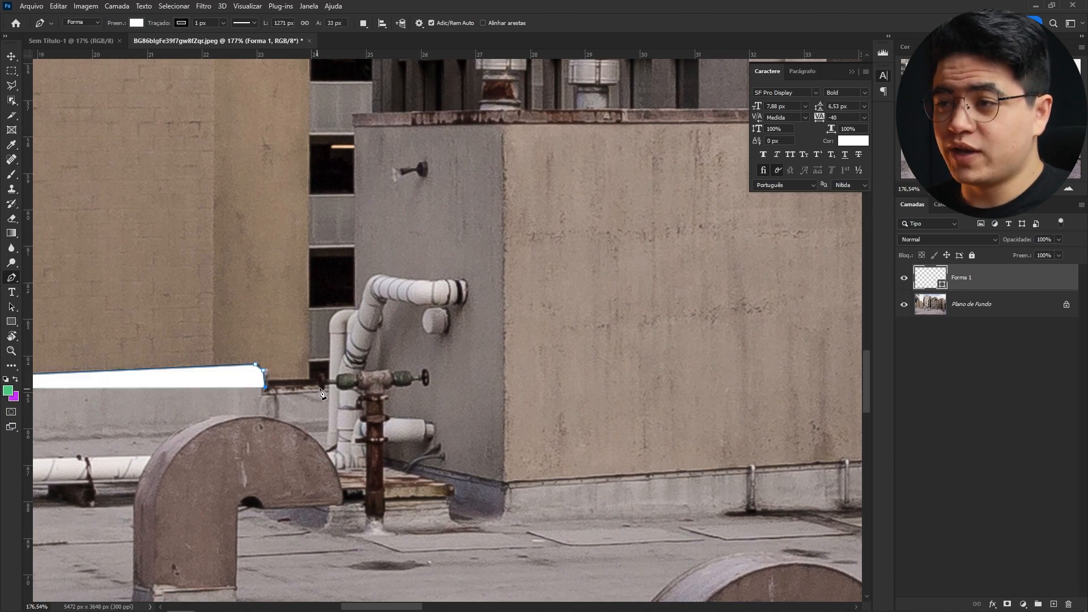
left_click(329, 380)
left_click(332, 327)
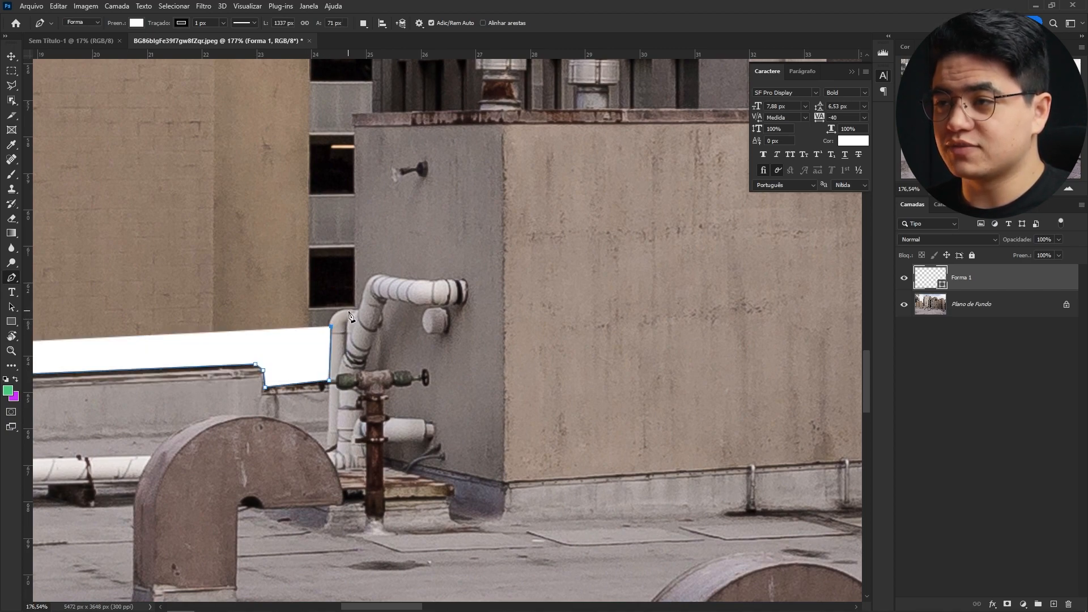
- Continue the Pen outline around the pipes and up the edge of the rooftop block
left_click(357, 308)
left_click_drag(357, 308, 352, 396)
left_click(349, 202)
left_click_drag(350, 201, 212, 268)
left_click(340, 264)
left_click(340, 225)
left_click(334, 221)
left_click(335, 202)
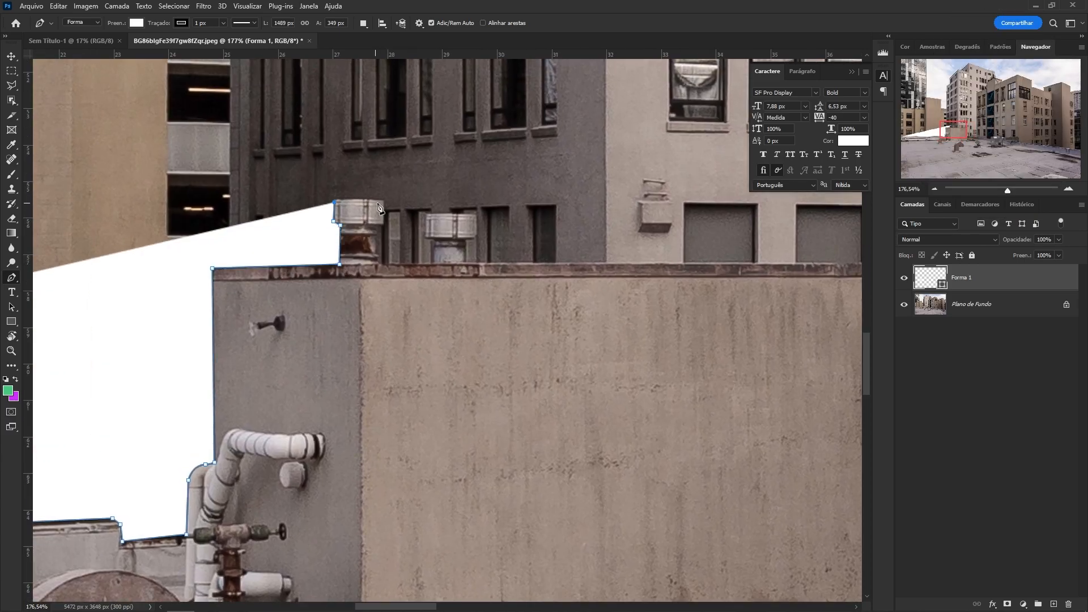
- Complete the outline around the sky area and convert the path into a selection
left_click_drag(680, 408, 442, 360)
left_click_drag(700, 374, 553, 444)
left_click(550, 440)
left_click_drag(495, 339, 466, 133)
left_click(409, 416)
left_click(471, 412)
key("z")
left_click_drag(637, 394, 526, 288)
key("ctrl+Return")
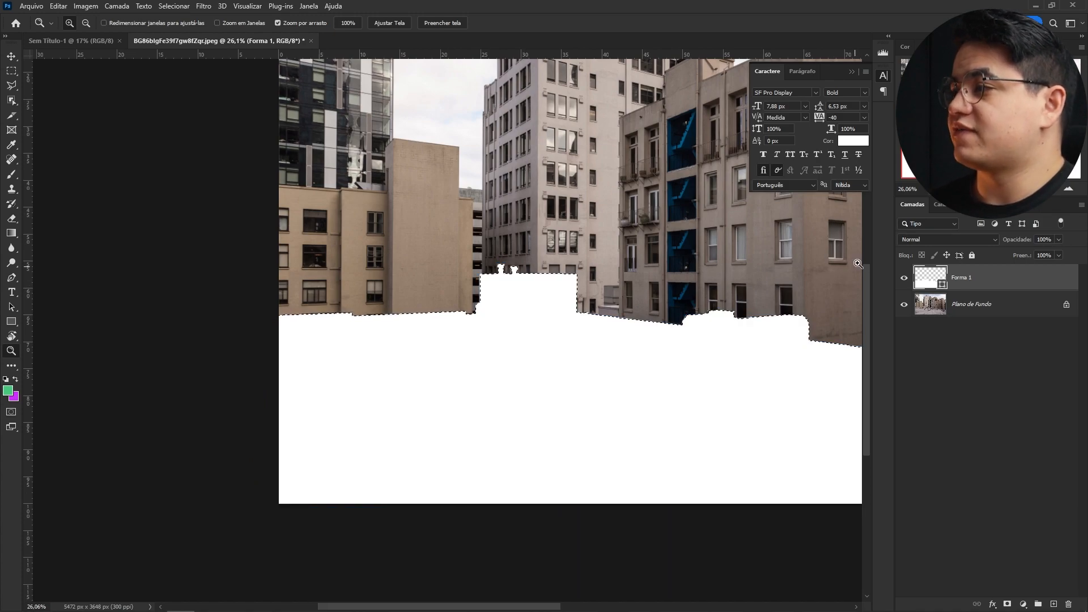
- Hide the shape layer and add a layer mask from the selection to the background photo
left_click(904, 277)
left_click(971, 309)
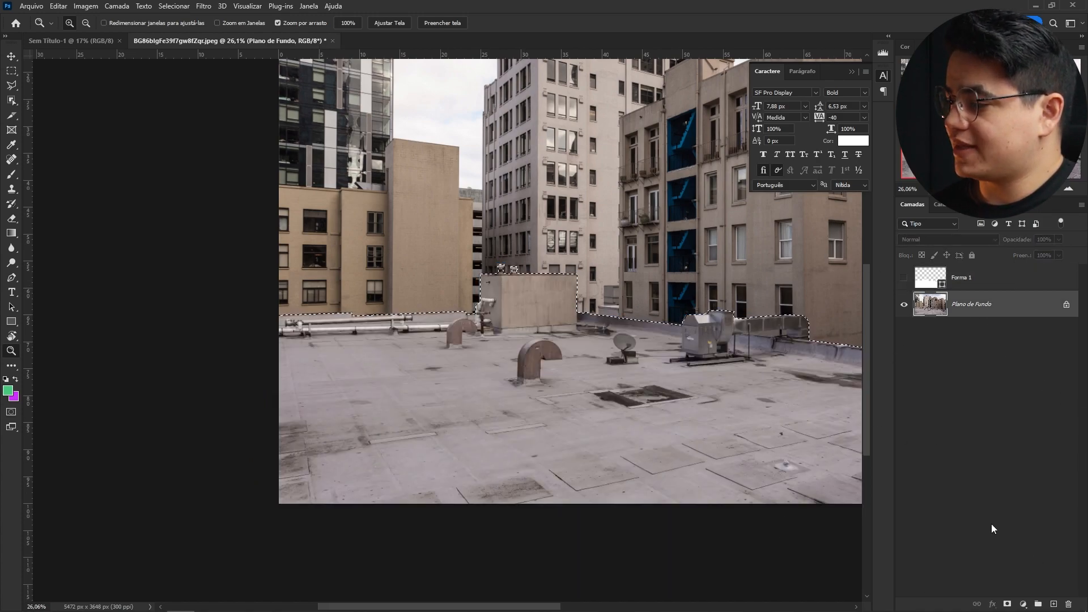
left_click(1008, 603)
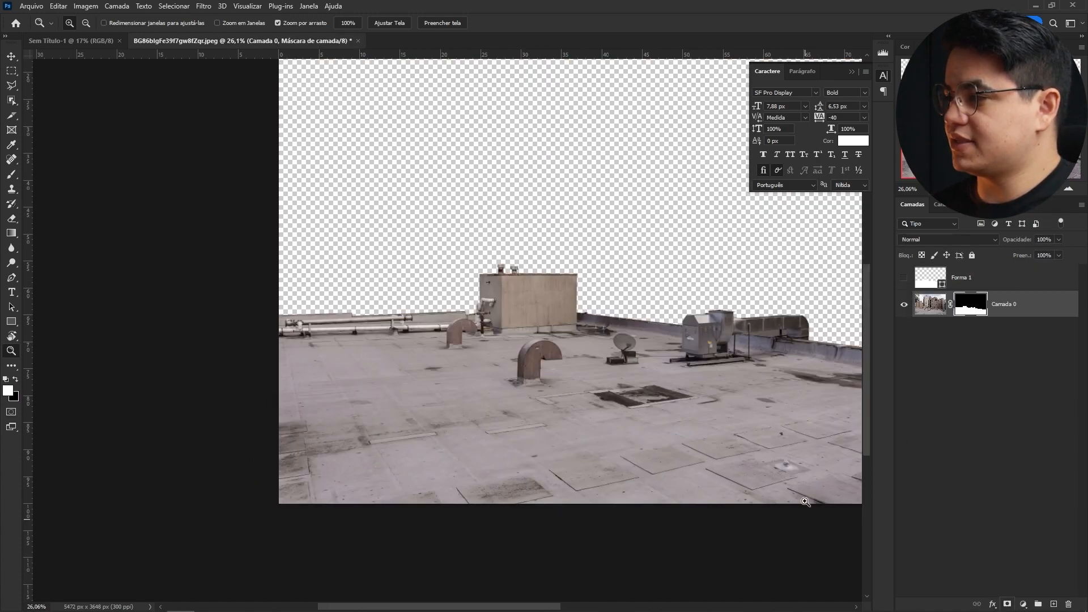
- Apply the mask and paste the cut-out rooftop into the Sem Título-1 document
left_click(1033, 313)
key("ctrl+alt+s")
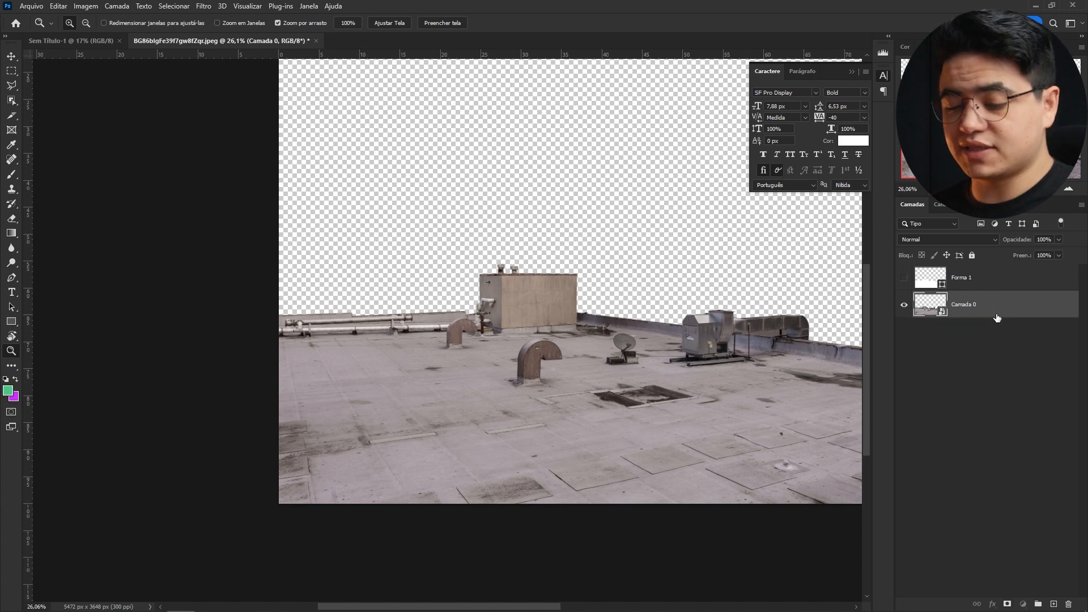
key("ctrl+Tab")
key("ctrl+v")
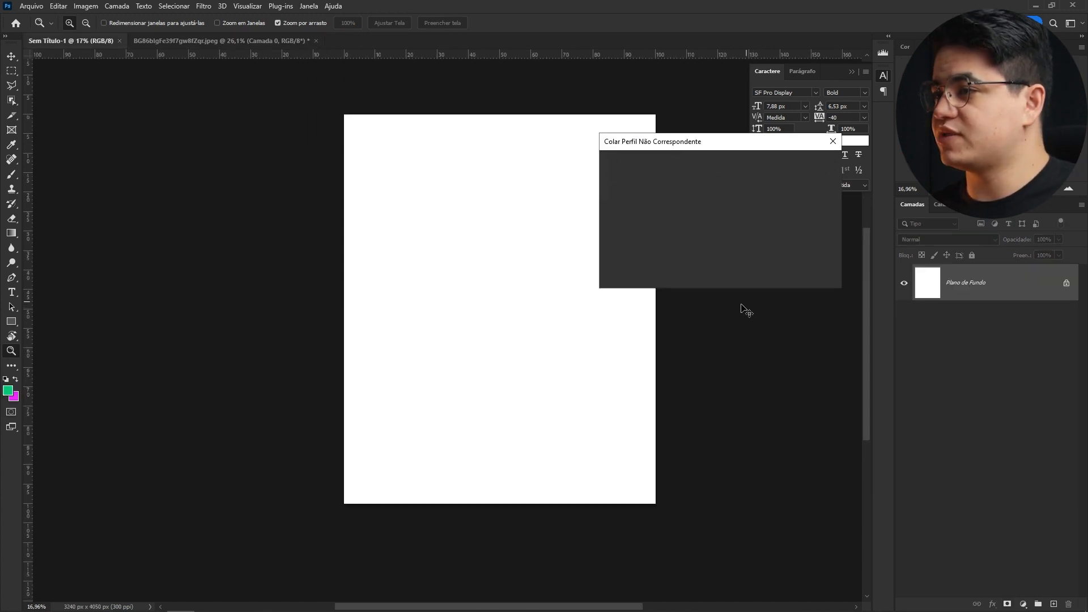
left_click(765, 274)
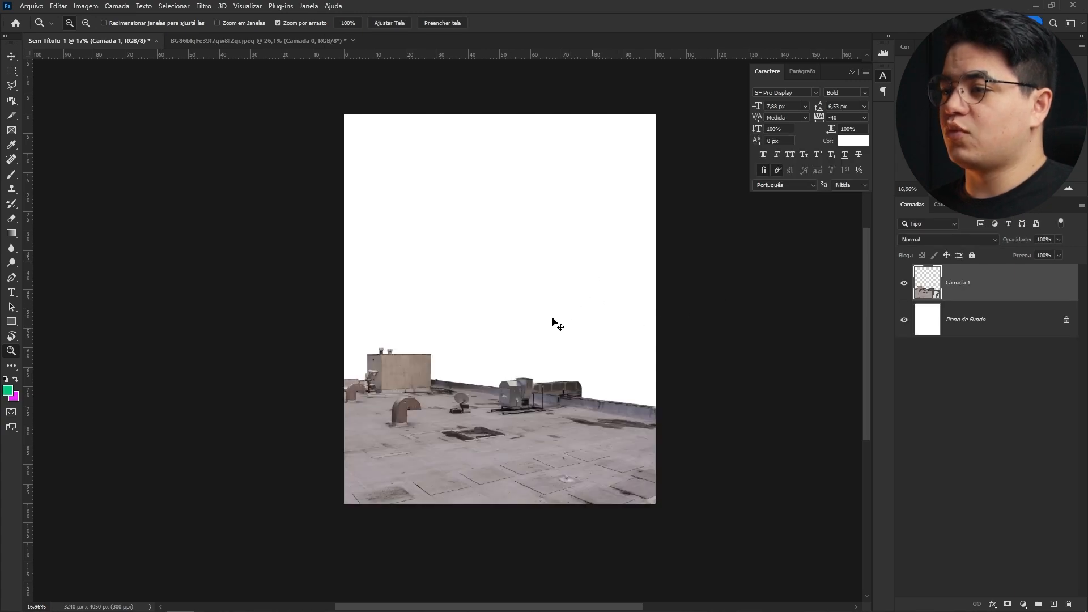
- Free Transform the pasted rooftop, enlarging and rotating it, and flip it horizontally
key("ctrl+t")
left_click_drag(561, 322, 541, 475)
left_click_drag(522, 342, 460, 371)
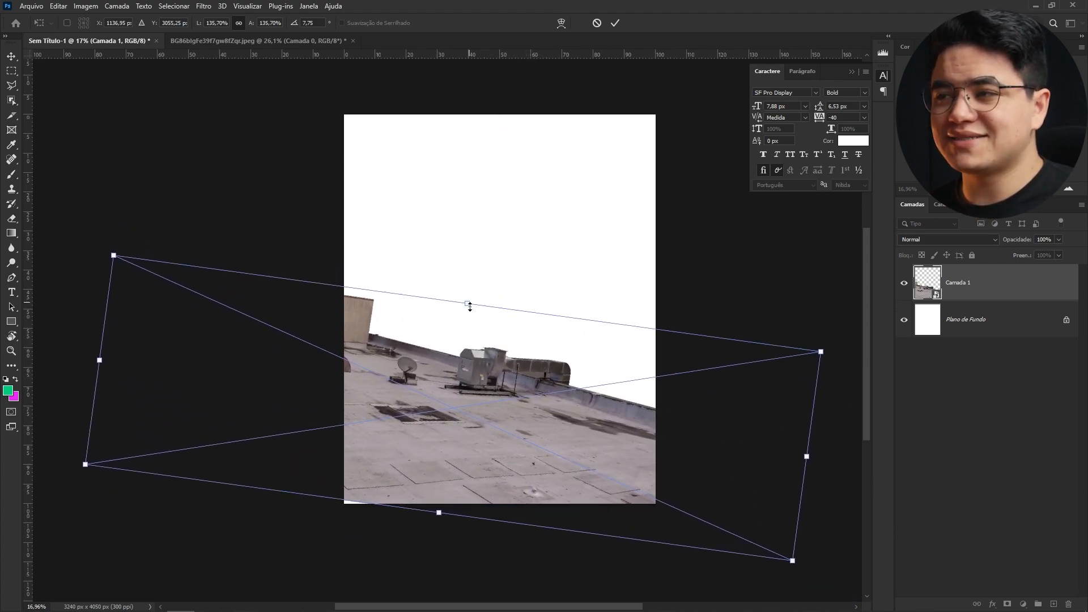
left_click_drag(478, 287, 493, 282)
right_click(409, 334)
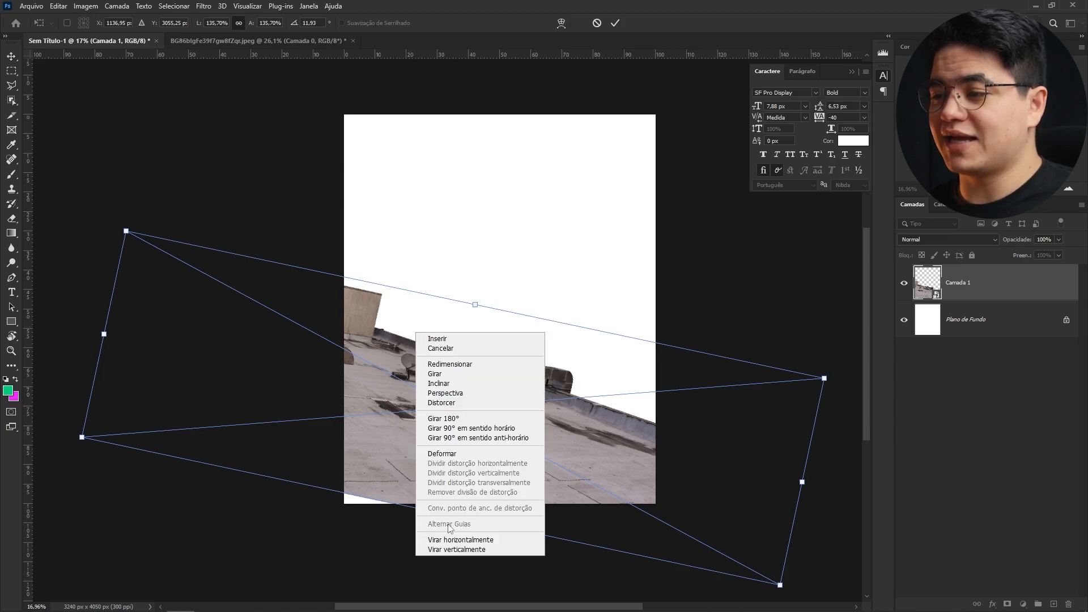
left_click(461, 540)
- Reposition and rotate the flipped rooftop across the lower canvas and commit the transform
left_click_drag(430, 304, 520, 269)
left_click_drag(477, 314, 494, 333)
left_click_drag(528, 292, 427, 358)
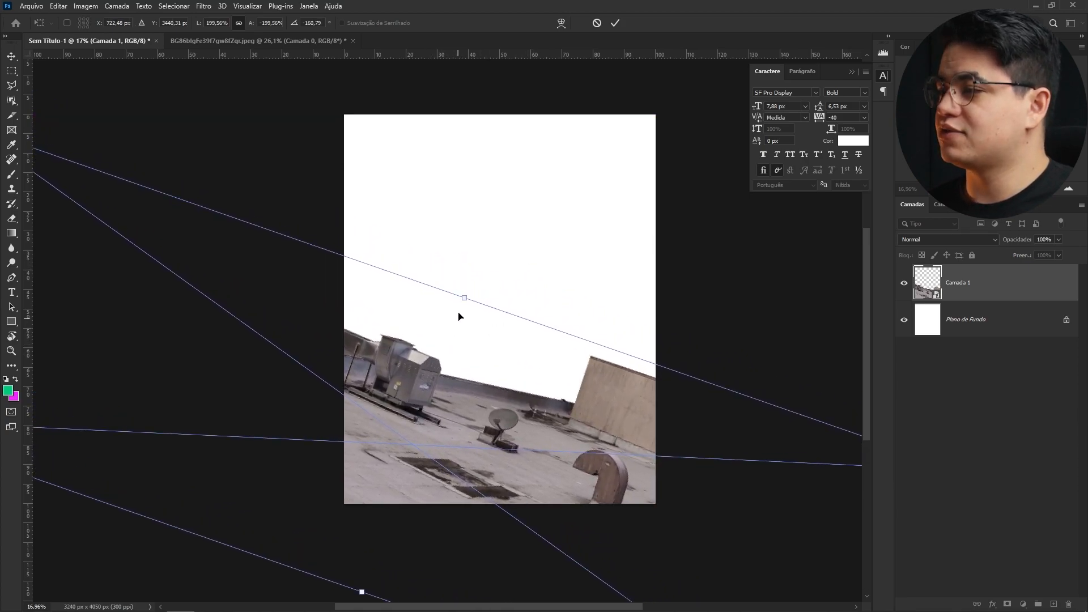
left_click_drag(462, 296, 564, 348)
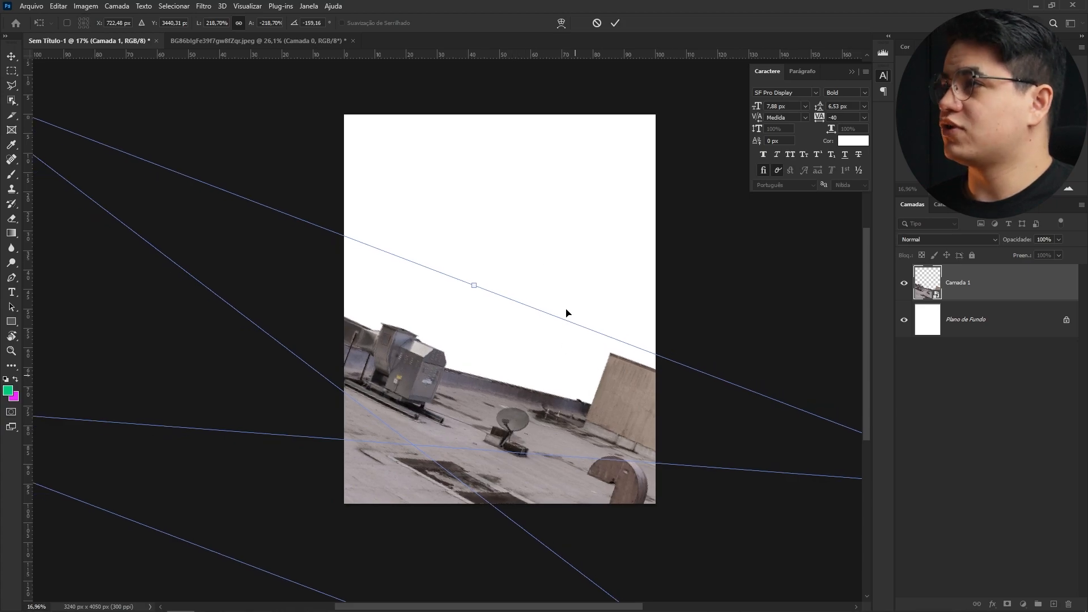
left_click(615, 23)
key("z")
mouse_move(498, 372)
left_mouse_down()
mouse_move(525, 372)
mouse_move(488, 370)
left_mouse_up()
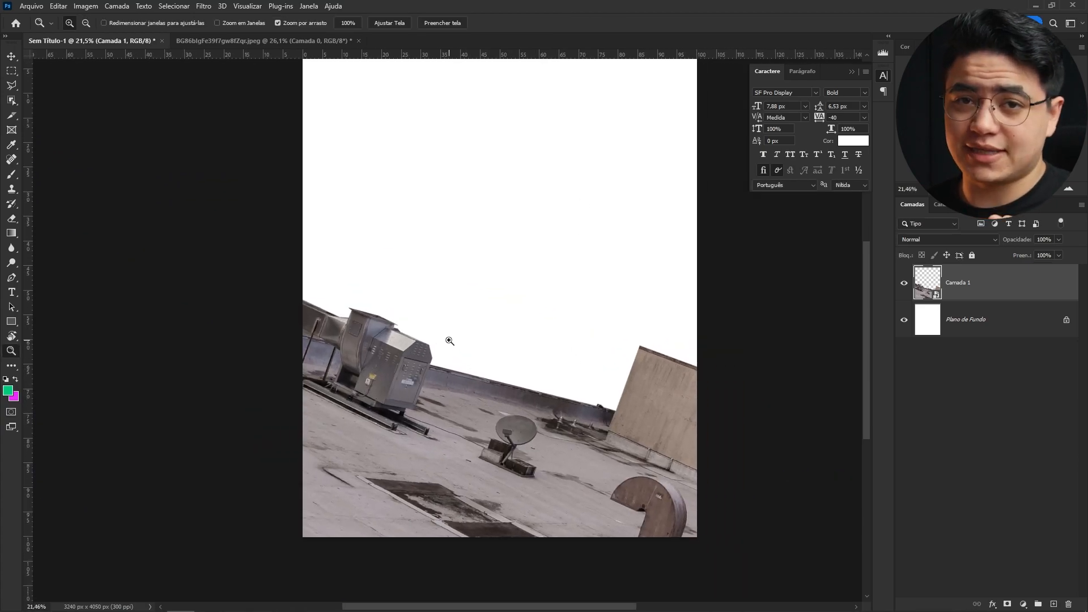
- Open the courtyard apartment photo, keeping its embedded colour profile
scroll(517, 329, "down", 1)
scroll(517, 330, "up", 1)
left_click_drag(847, 311, 952, 363)
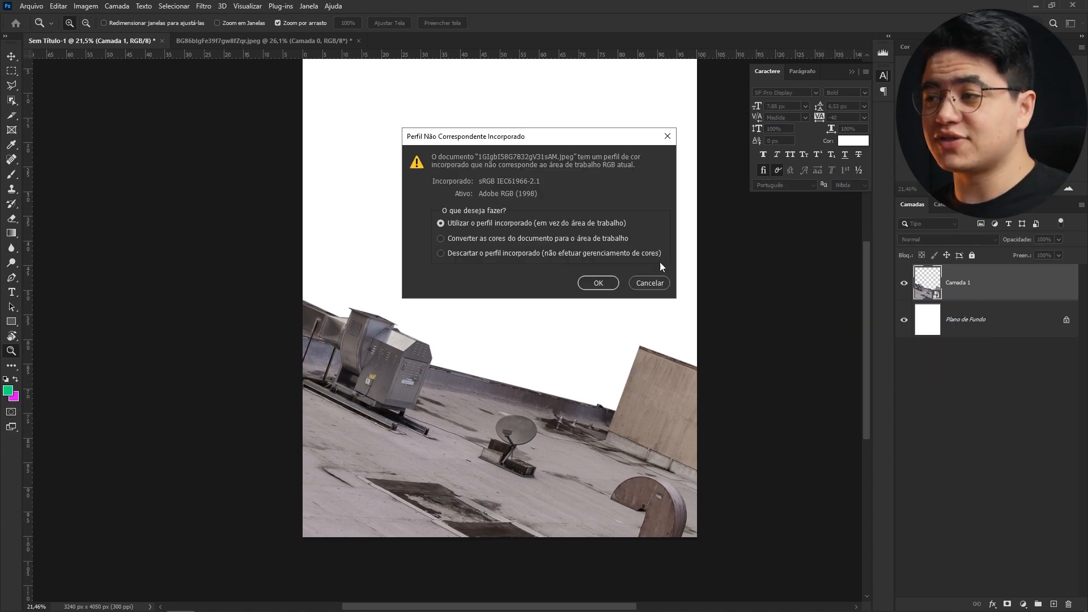
left_click(597, 286)
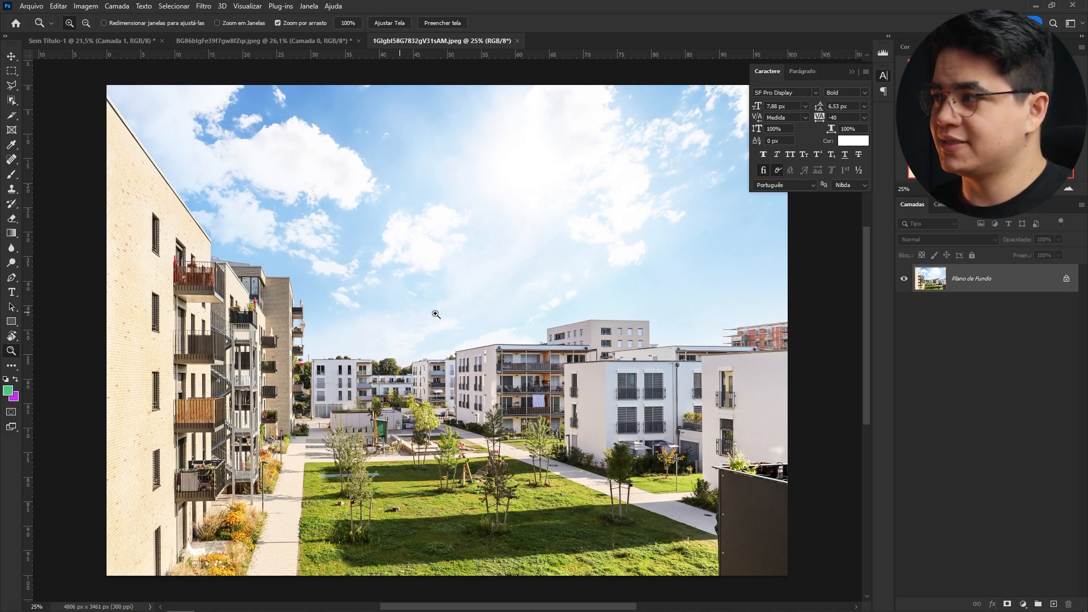
- Select the sky with the Quick Selection tool using a 550 px brush
key("w")
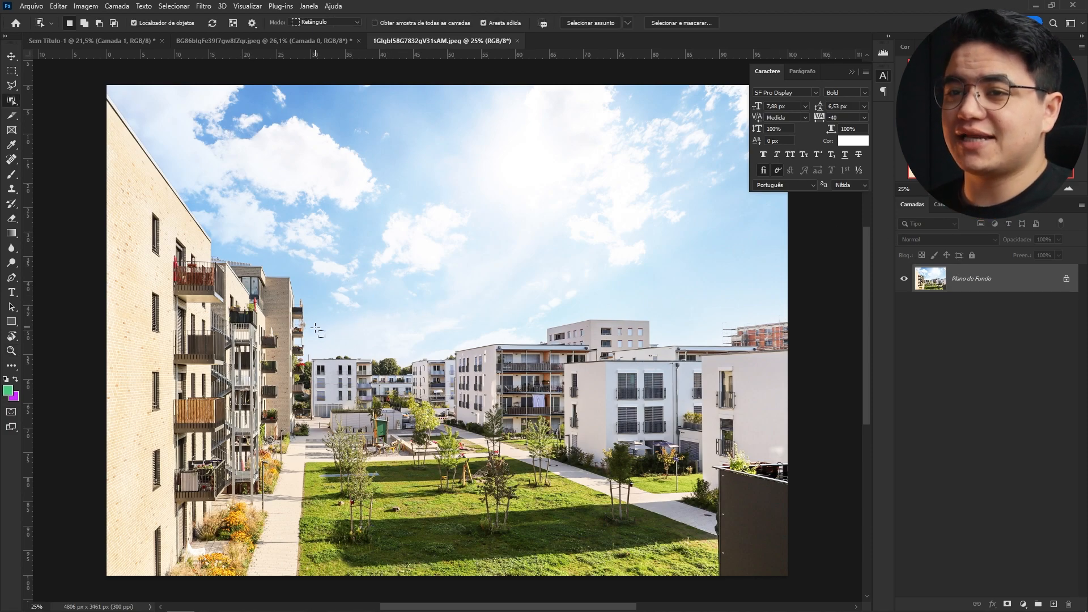
key("shift+w")
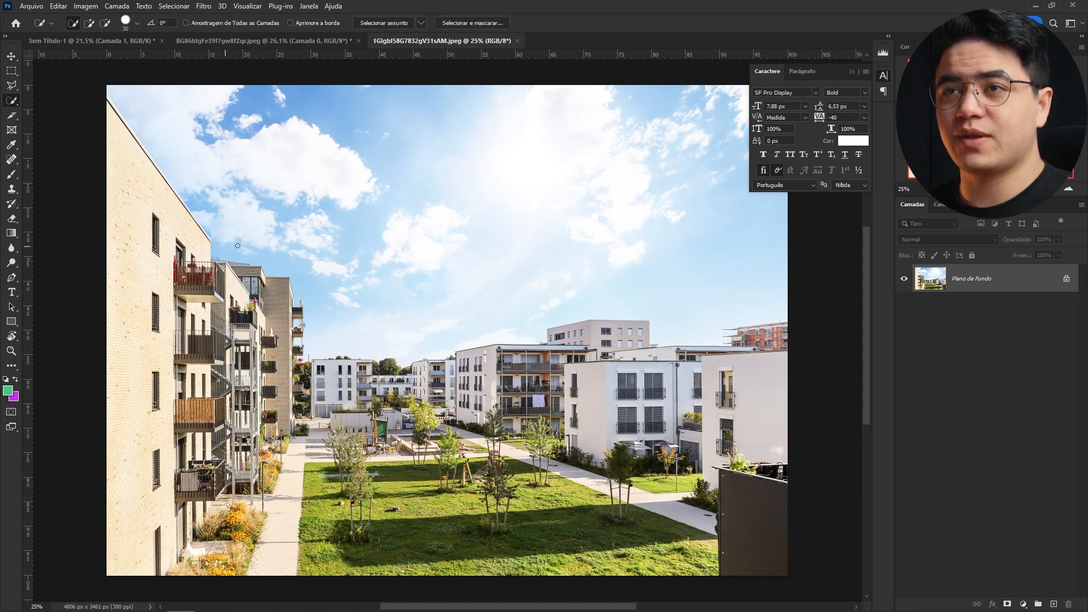
mouse_move(253, 230)
left_mouse_down()
mouse_move(272, 233)
mouse_move(263, 231)
left_mouse_up()
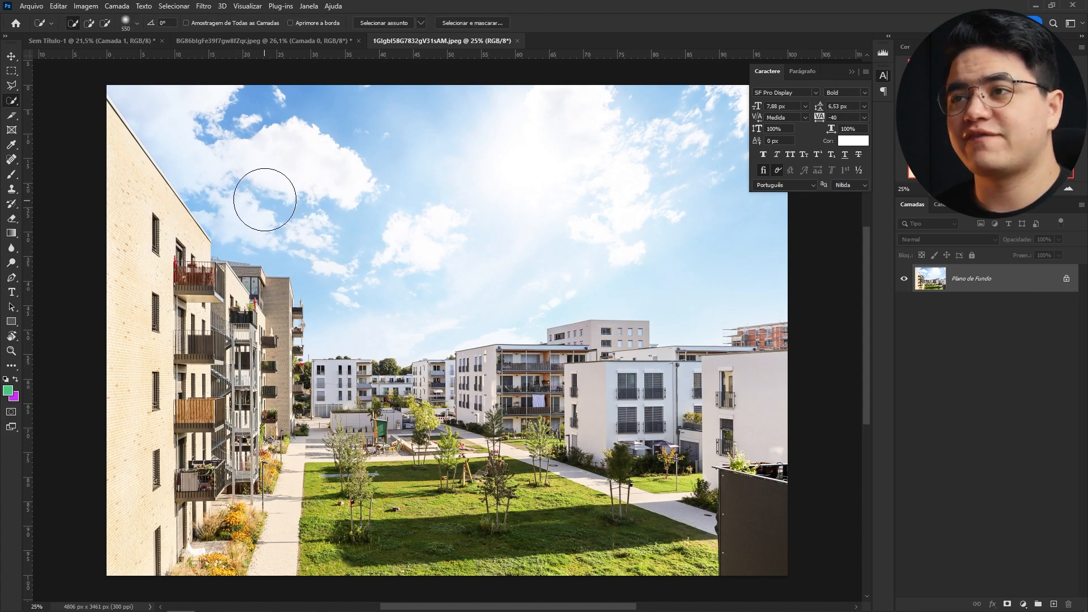
mouse_move(294, 146)
left_mouse_down()
mouse_move(379, 236)
mouse_move(365, 246)
mouse_move(443, 276)
left_mouse_up()
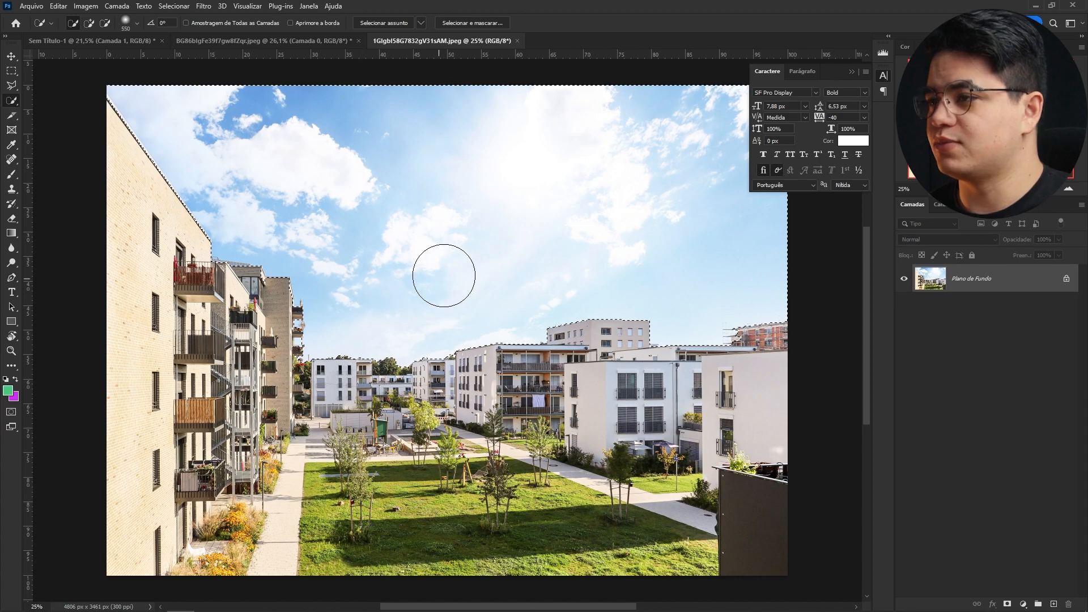
left_click_drag(709, 281, 548, 246)
- Zoom in and trim the scaffolding building out of the sky selection with the Polygonal Lasso
key("z")
left_click_drag(596, 296, 696, 277)
left_click_drag(379, 328, 402, 292)
left_click_drag(402, 292, 404, 293)
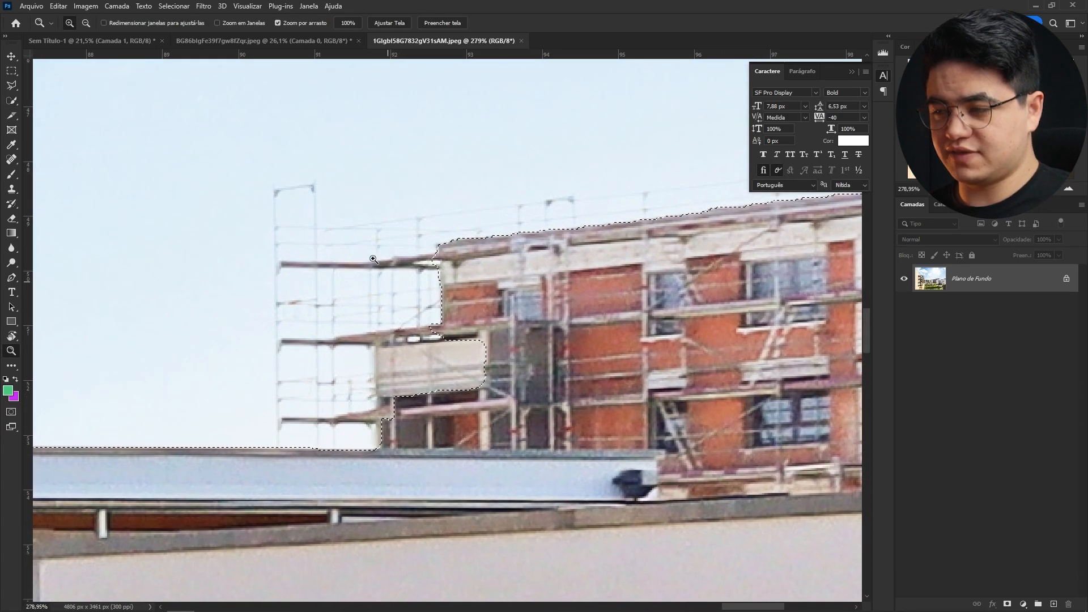
key("l")
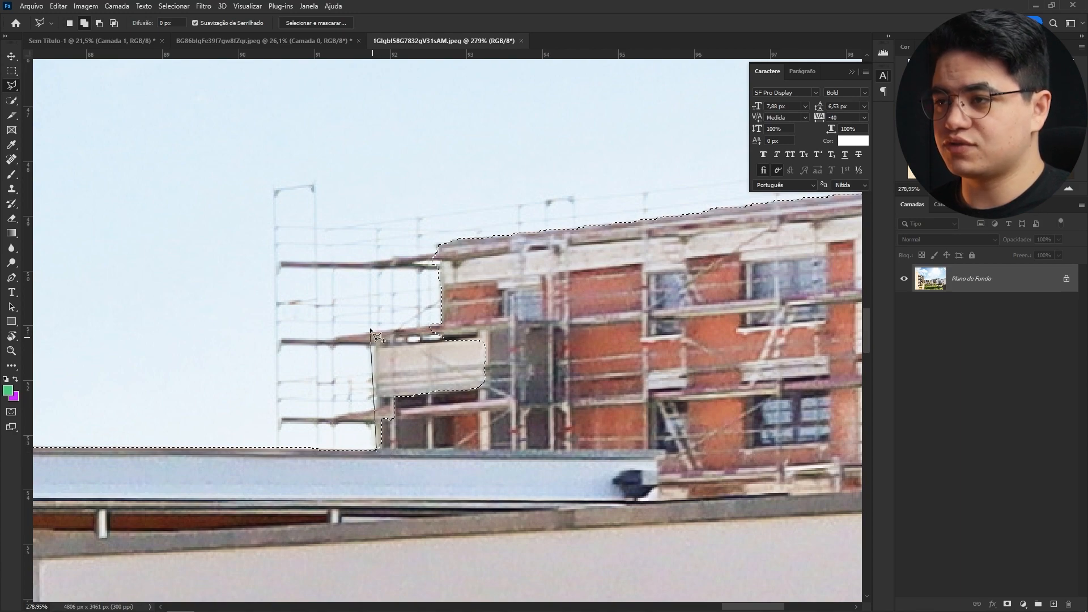
key("Escape")
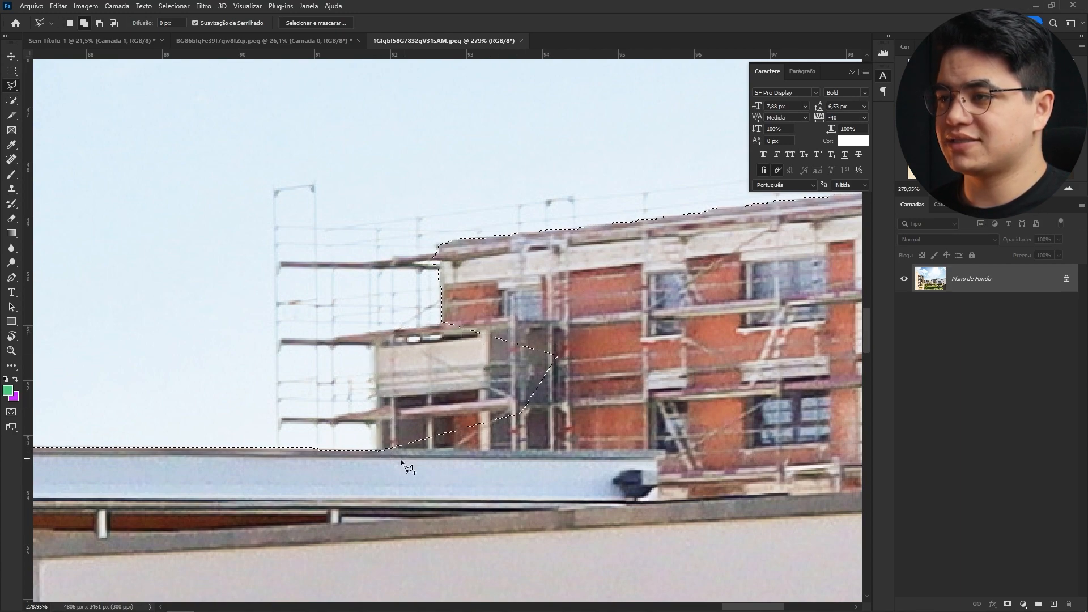
scroll(383, 465, "up", 2)
left_click(372, 374)
left_click(509, 355)
double_click(555, 420)
- Inspect the sky selection edges along the buildings and balconies at different zoom levels
mouse_move(623, 272)
left_mouse_down()
mouse_move(499, 403)
mouse_move(441, 409)
mouse_move(456, 410)
left_mouse_up()
key("z")
left_click_drag(160, 433, 652, 346)
left_click_drag(103, 329, 403, 296)
left_click_drag(227, 90, 545, 163)
left_click_drag(385, 346, 464, 248)
left_click(375, 262)
left_click_drag(372, 404, 386, 404)
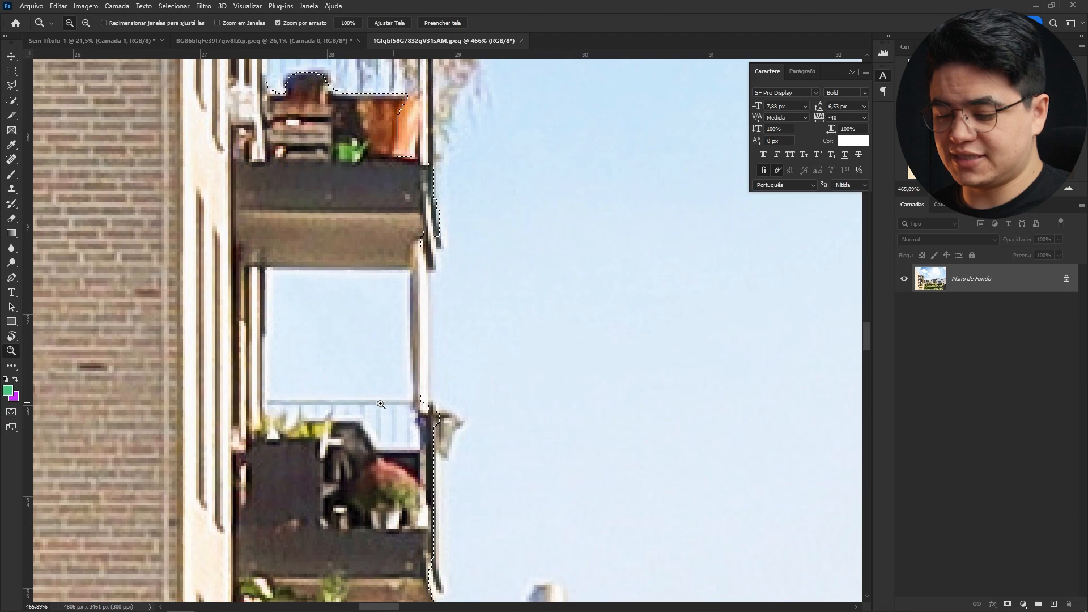
key("l")
key("z")
left_click_drag(424, 346, 384, 340)
left_click_drag(504, 381, 460, 334)
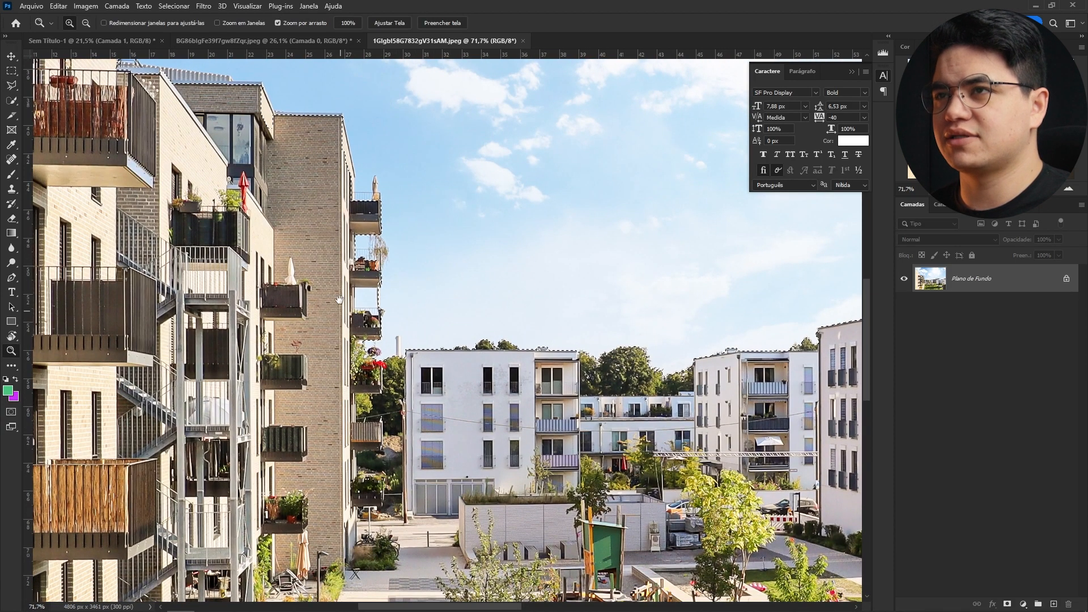
left_click_drag(338, 299, 516, 492)
left_click_drag(417, 301, 401, 301)
left_click_drag(561, 596, 402, 345)
left_click_drag(415, 403, 400, 404)
left_click_drag(403, 325, 361, 411)
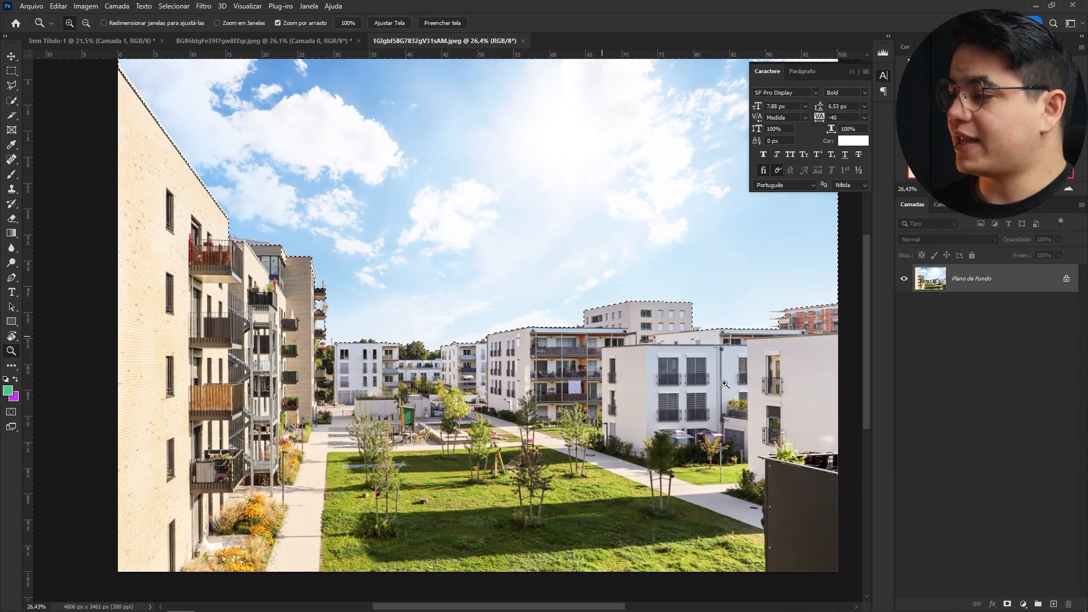
- Add a layer mask that hides the sky of the courtyard photo
left_click(1008, 604, "alt")
left_click_drag(525, 331, 615, 317)
left_click_drag(769, 318, 597, 315)
- Add a green Solid Color fill layer
left_click(1023, 604)
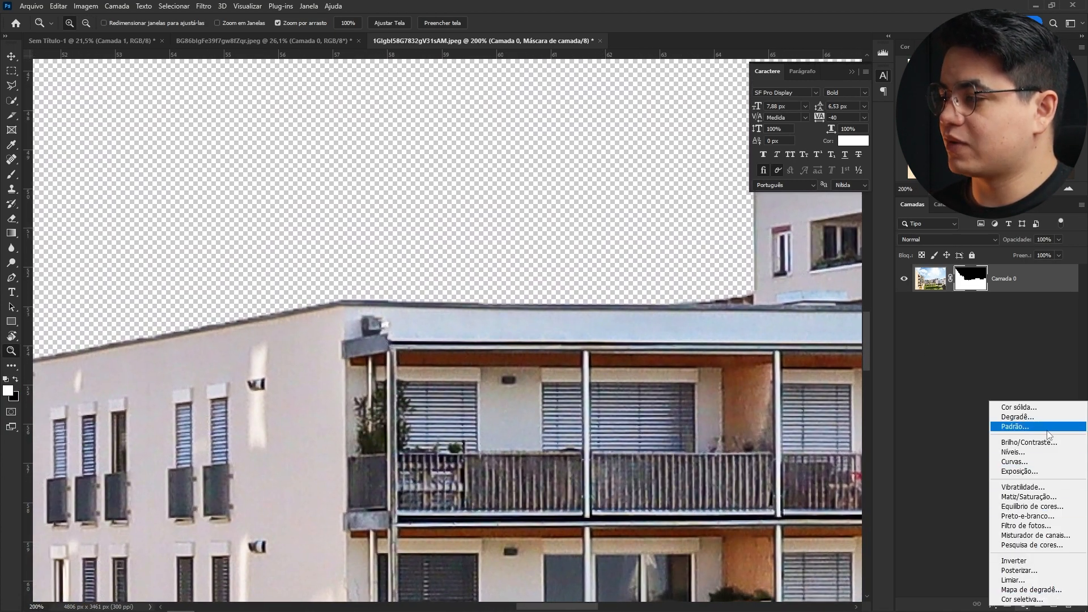
left_click(1009, 407)
left_click(821, 325)
left_click(1036, 259)
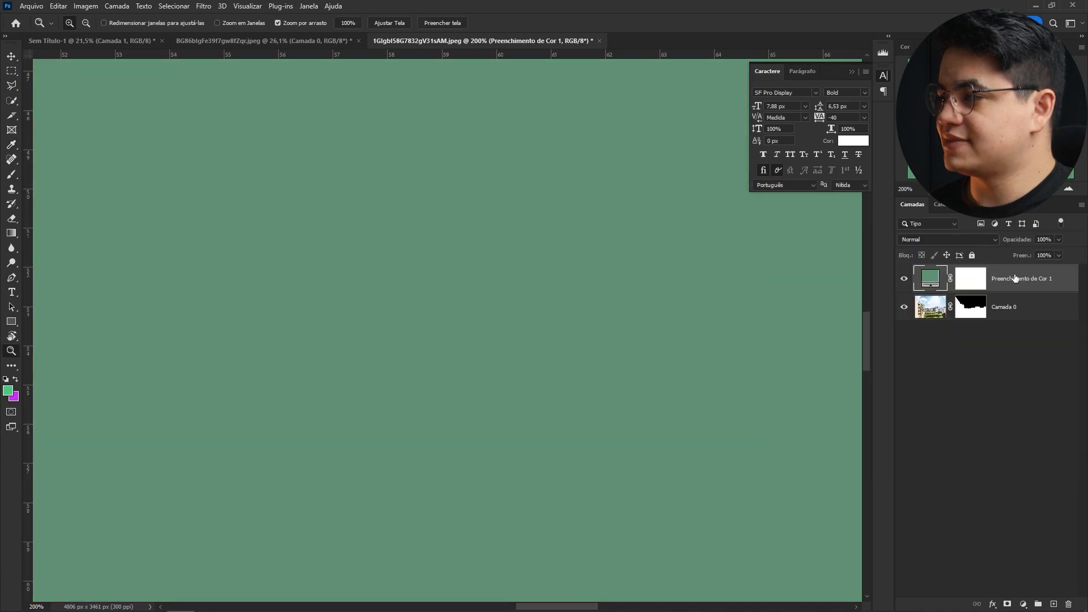
- Move the green fill layer beneath the photo layer
left_click_drag(1015, 280, 1006, 323)
left_click_drag(568, 365, 515, 378)
left_click_drag(336, 394, 811, 330)
left_click_drag(380, 322, 881, 397)
left_click_drag(567, 349, 597, 354)
left_click_drag(720, 329, 192, 369)
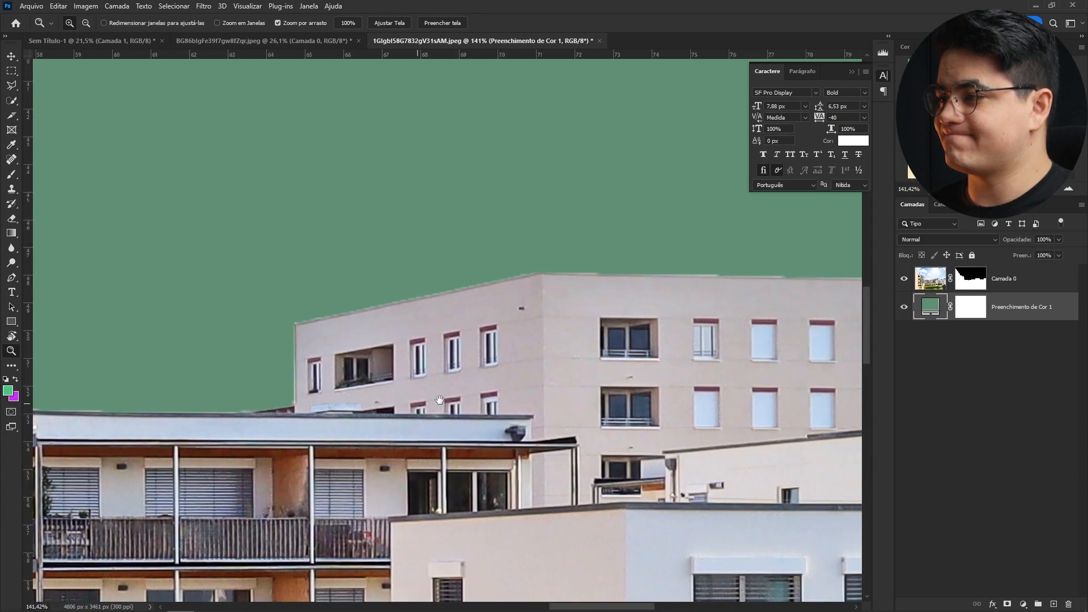
- Refine the courtyard photo's sky mask edges in Select and Mask with smooth 14, contrast 10% and shift edge -43%
left_click_drag(832, 376, 451, 385)
left_click(970, 278)
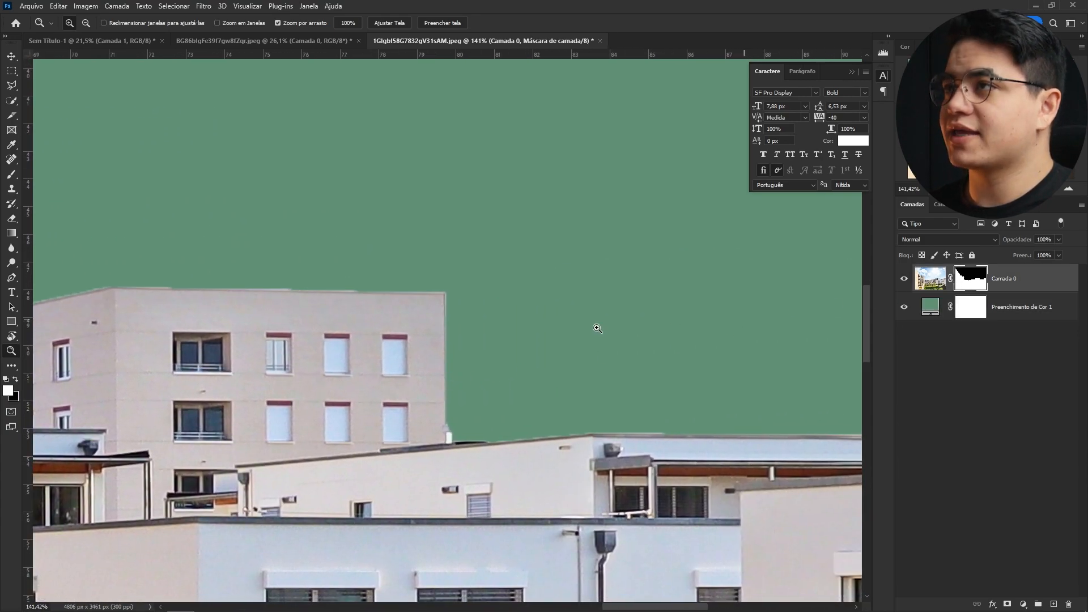
key("w")
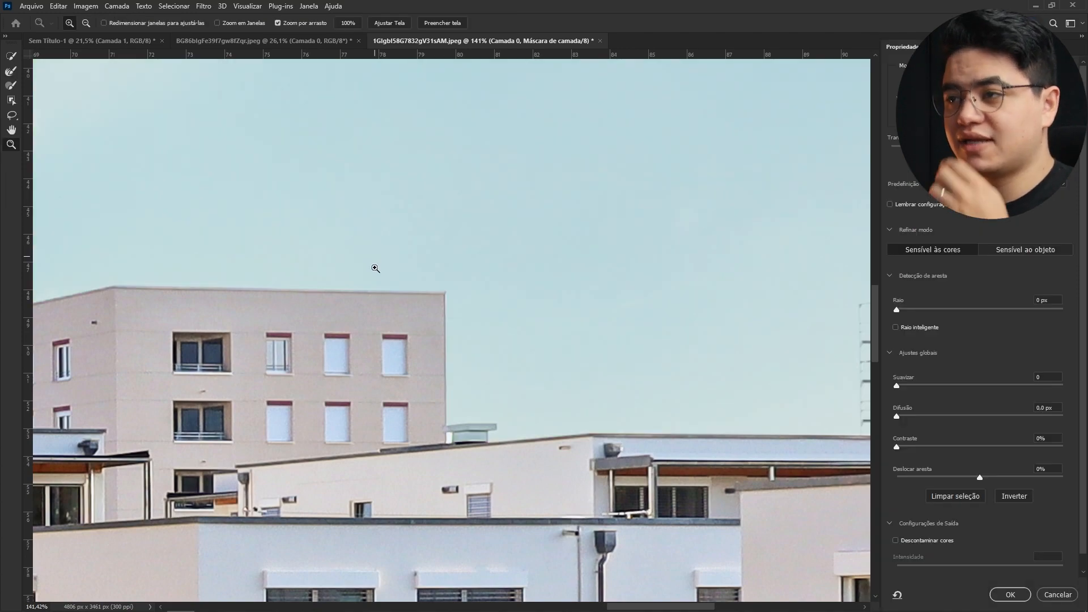
left_click_drag(418, 272, 492, 272)
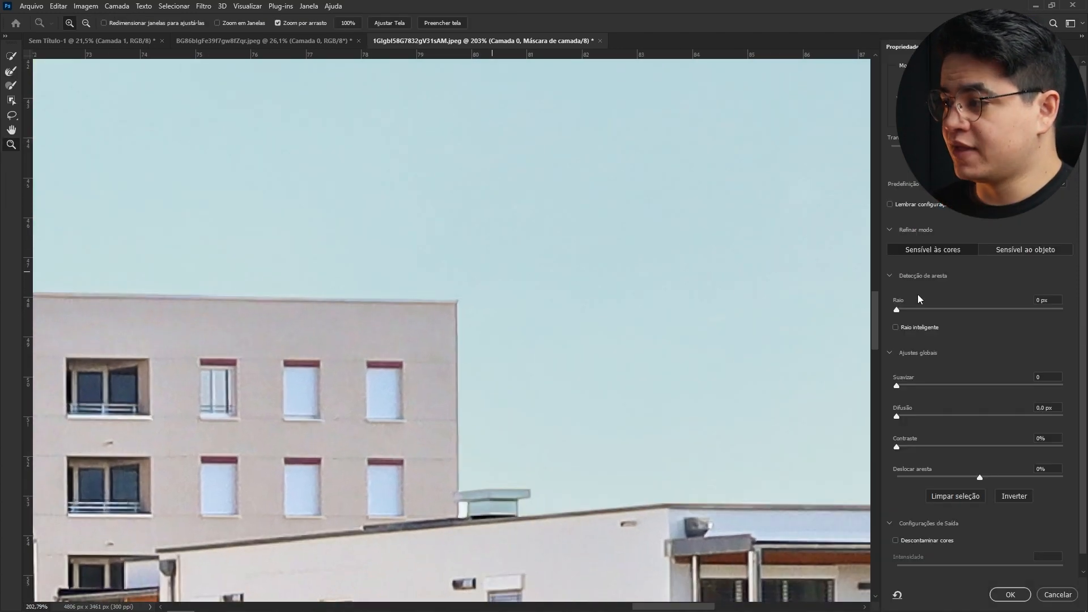
left_click(906, 383)
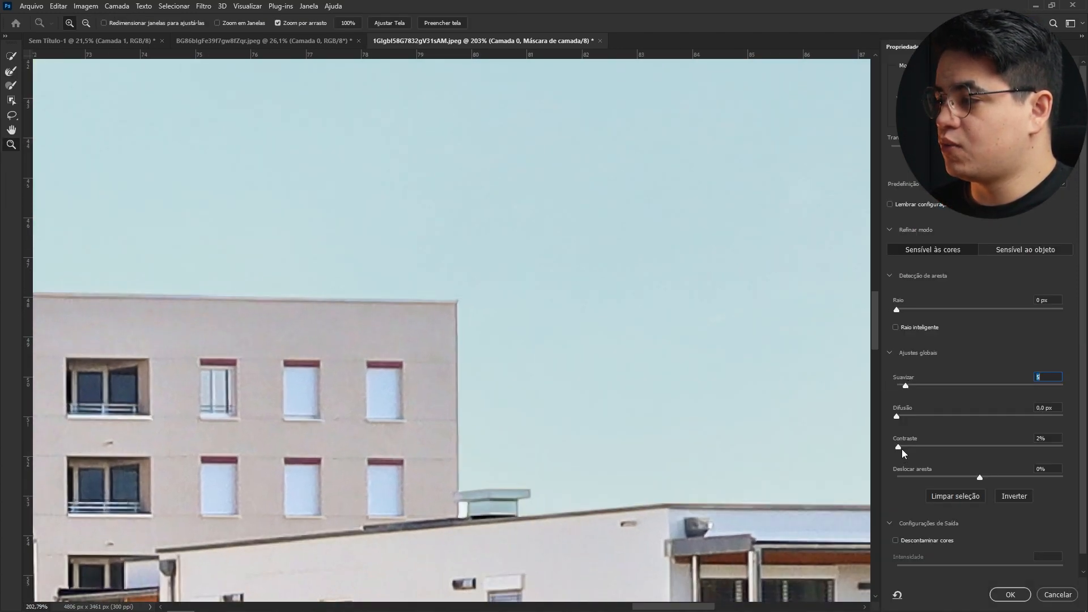
left_click_drag(901, 449, 910, 448)
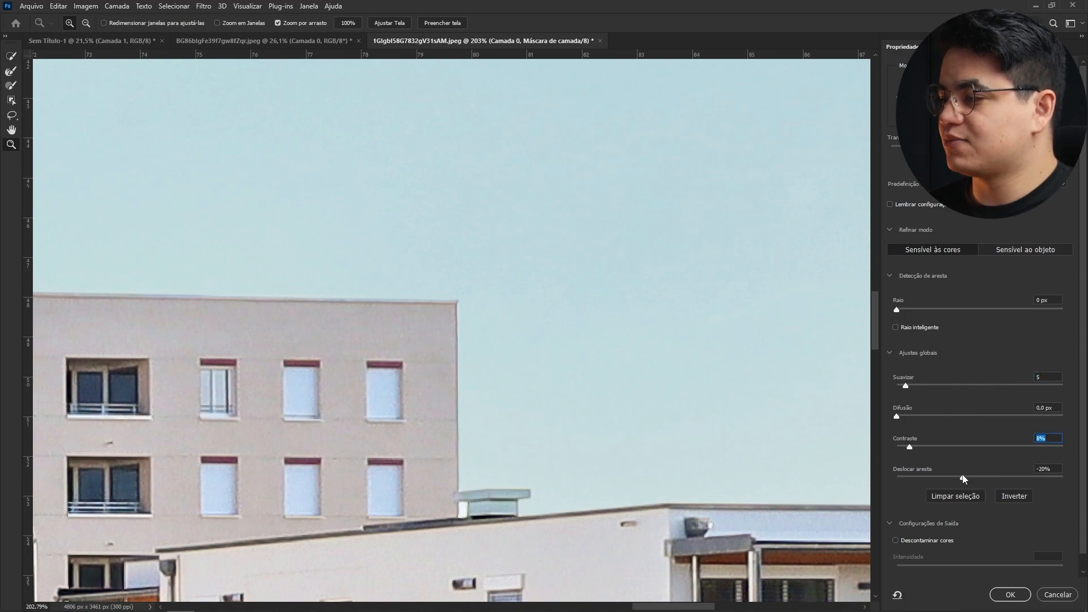
key("space")
left_click_drag(249, 477, 521, 399)
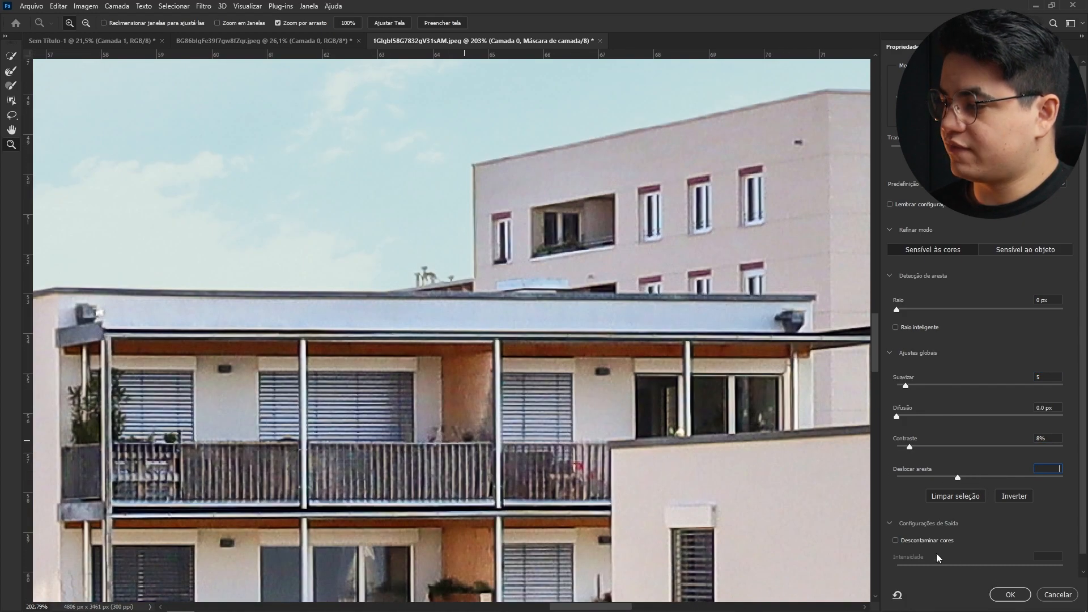
left_click(958, 479)
left_click(530, 231)
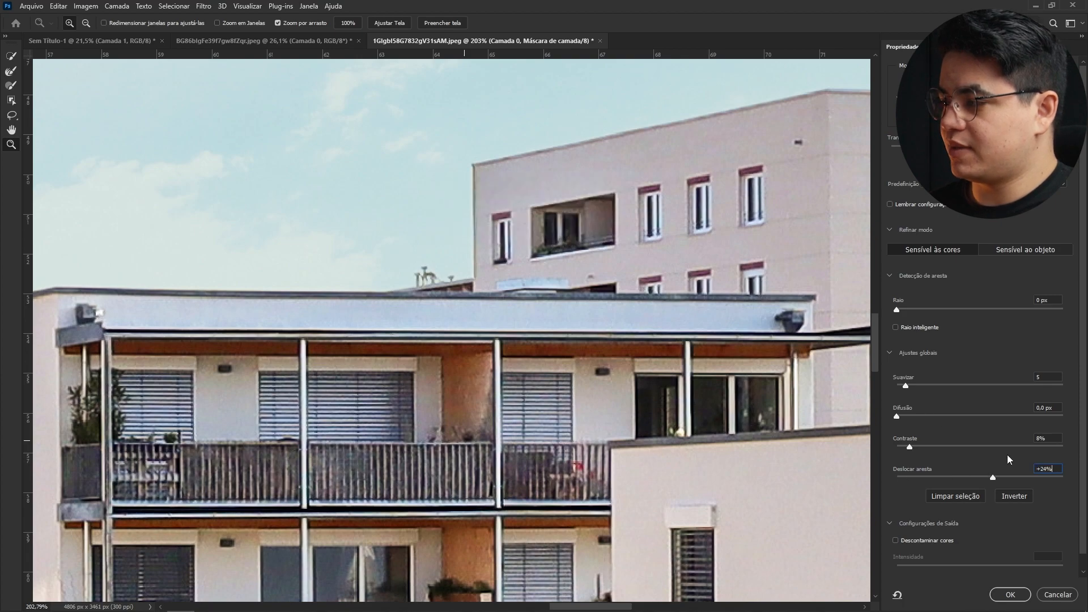
left_click(961, 479)
left_click(1010, 595)
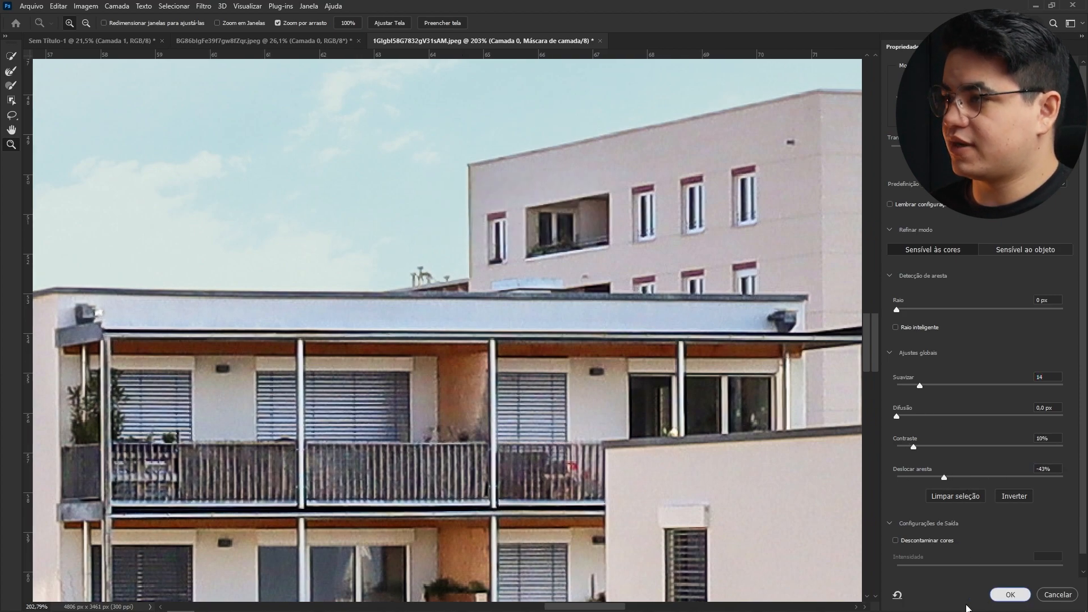
- Paste the cut-out courtyard buildings into the poster document, converting to the destination colour profile
left_click_drag(618, 199, 280, 245)
key("space")
left_click_drag(612, 260, 822, 298)
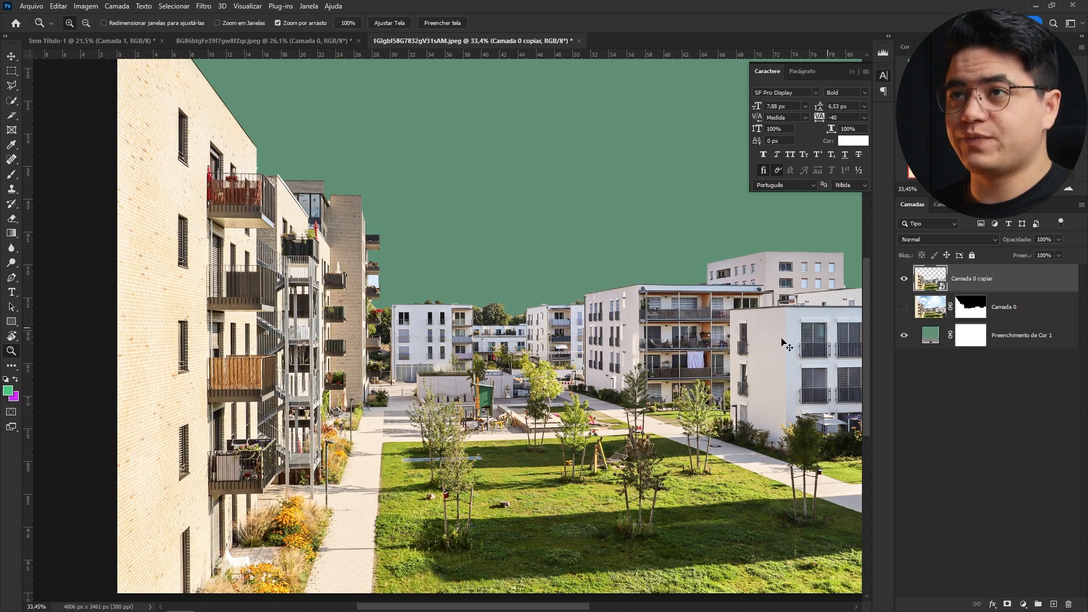
key("ctrl+Tab")
key("ctrl+v")
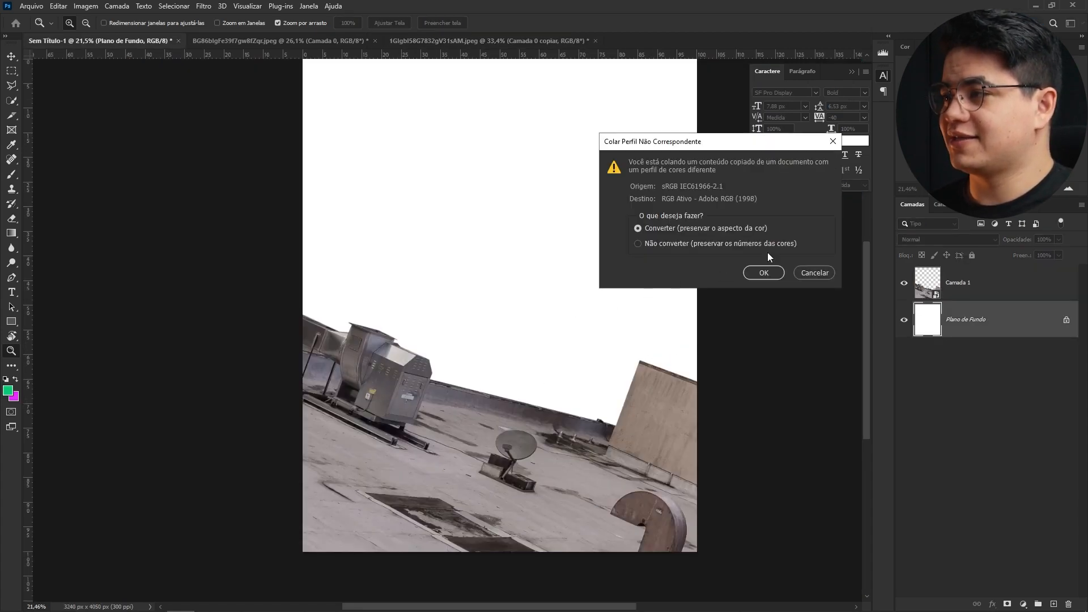
left_click(760, 272)
- Scale, rotate and flip the pasted courtyard layer horizontally so its buildings line up along the tilted rooftop edge
key("ctrl+t")
left_click_drag(544, 391, 573, 238)
left_click_drag(821, 287, 758, 395)
left_click_drag(570, 282, 533, 389)
right_click(533, 389)
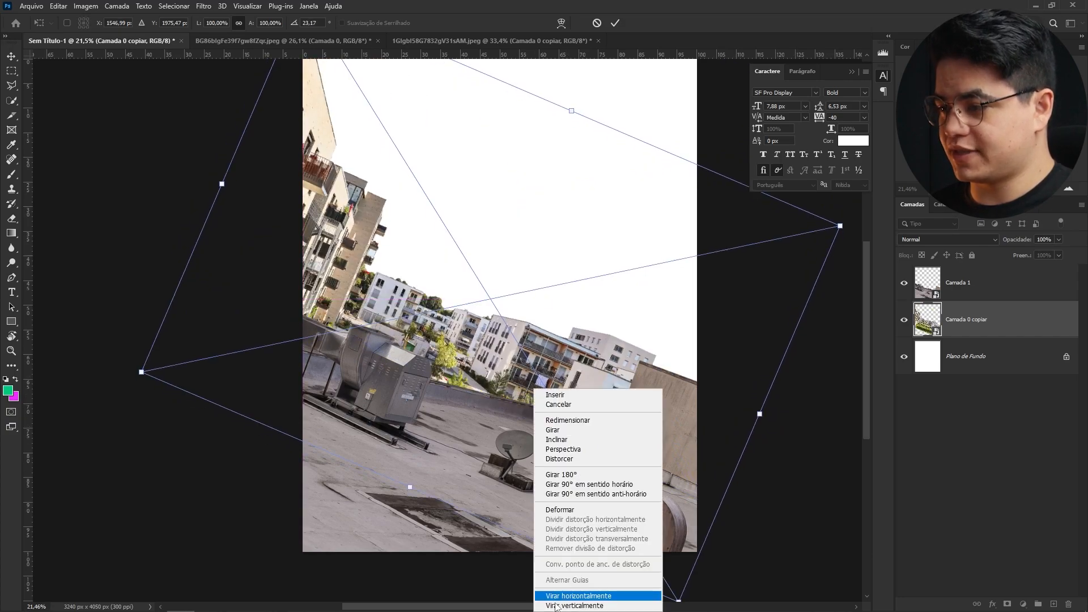
key("Escape")
right_click(582, 452)
left_click(631, 438)
left_click_drag(802, 413, 841, 448)
mouse_move(607, 439)
left_mouse_down()
mouse_move(610, 393)
mouse_move(614, 451)
mouse_move(611, 439)
left_mouse_up()
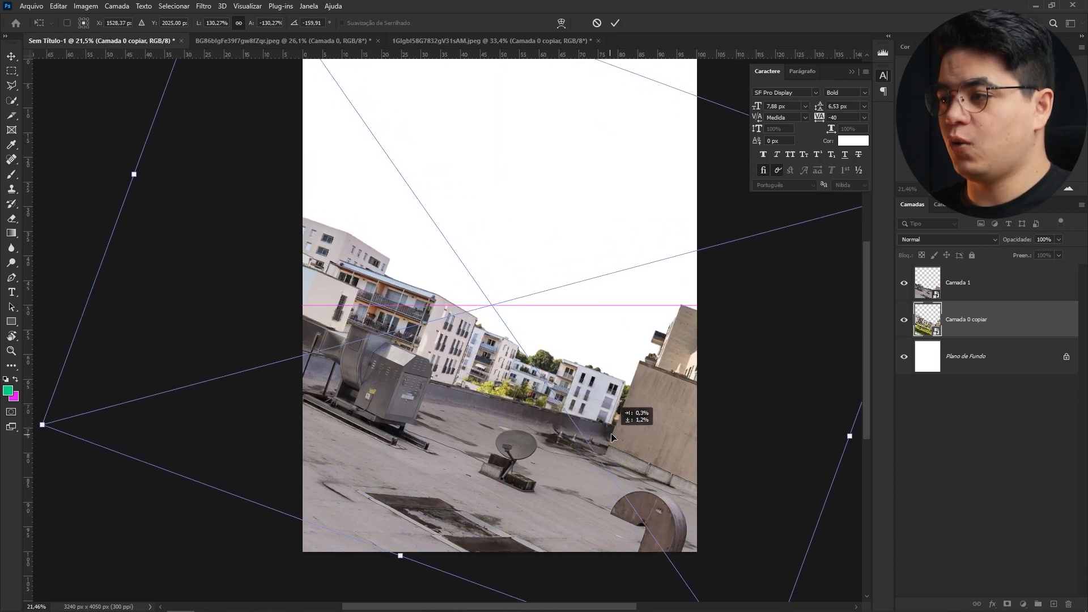
left_click_drag(835, 519, 830, 523)
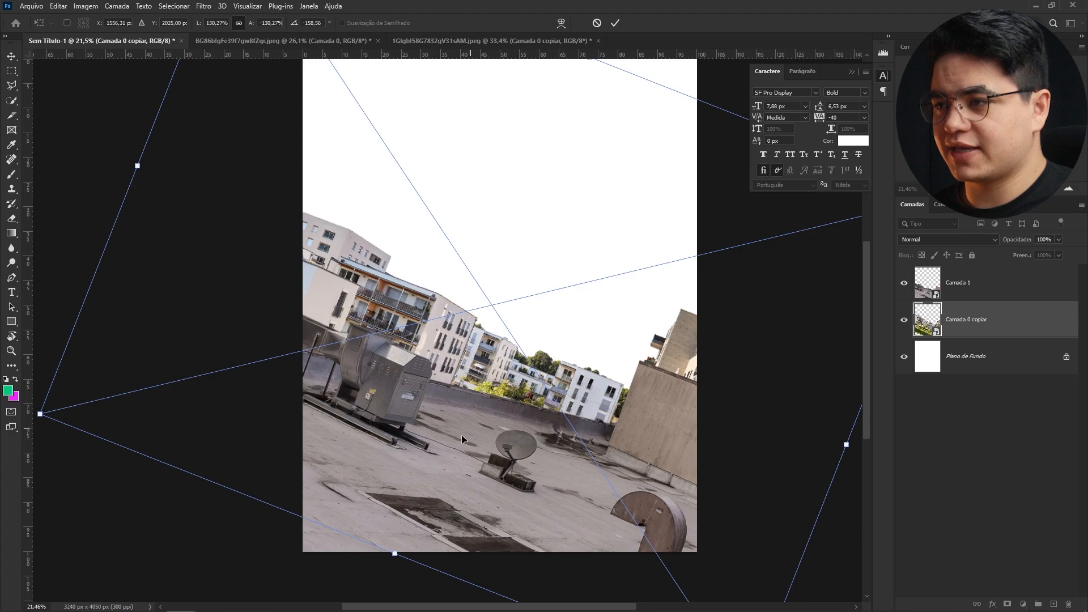
left_click_drag(514, 352, 507, 363)
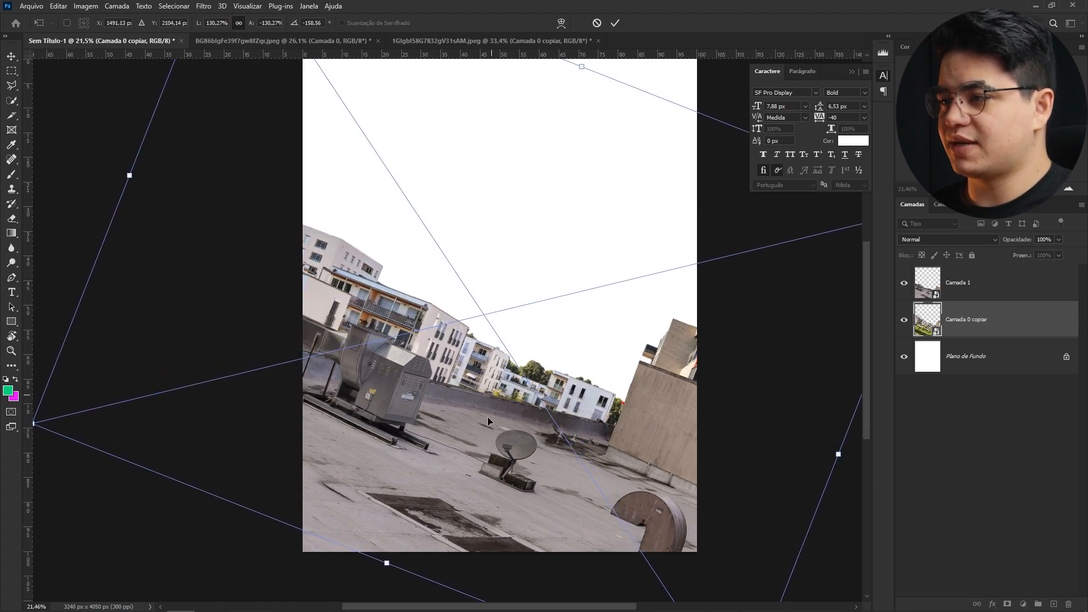
left_click(615, 24)
- Mask out the courtyard layer where it overlaps the rooftop's side wall using a polygonal lasso selection
key("z")
left_click_drag(600, 433, 634, 409)
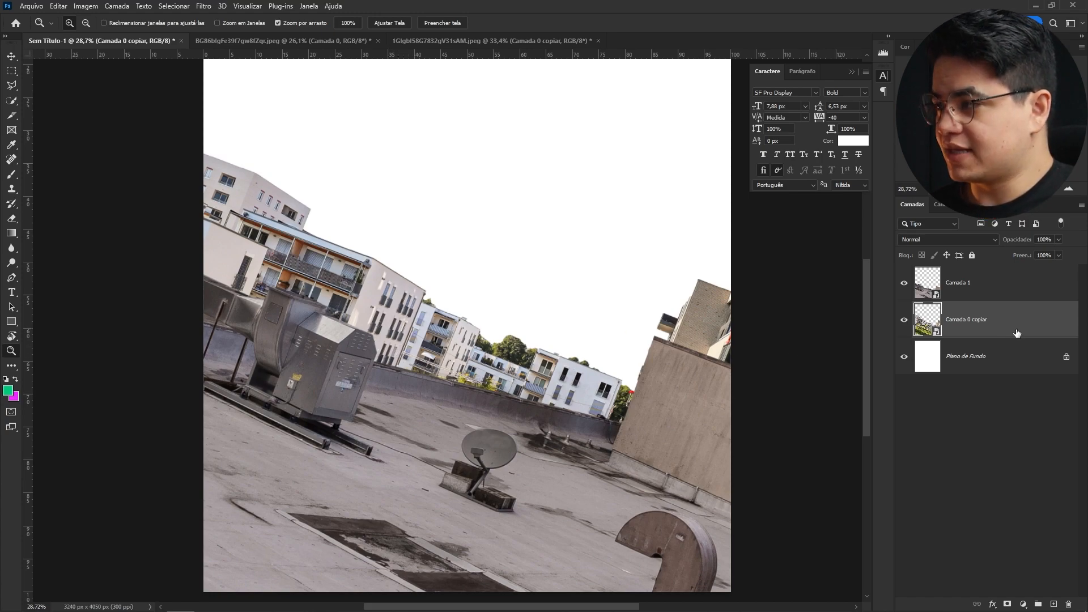
left_click_drag(535, 374, 381, 376)
left_click_drag(458, 356, 494, 349)
key("l")
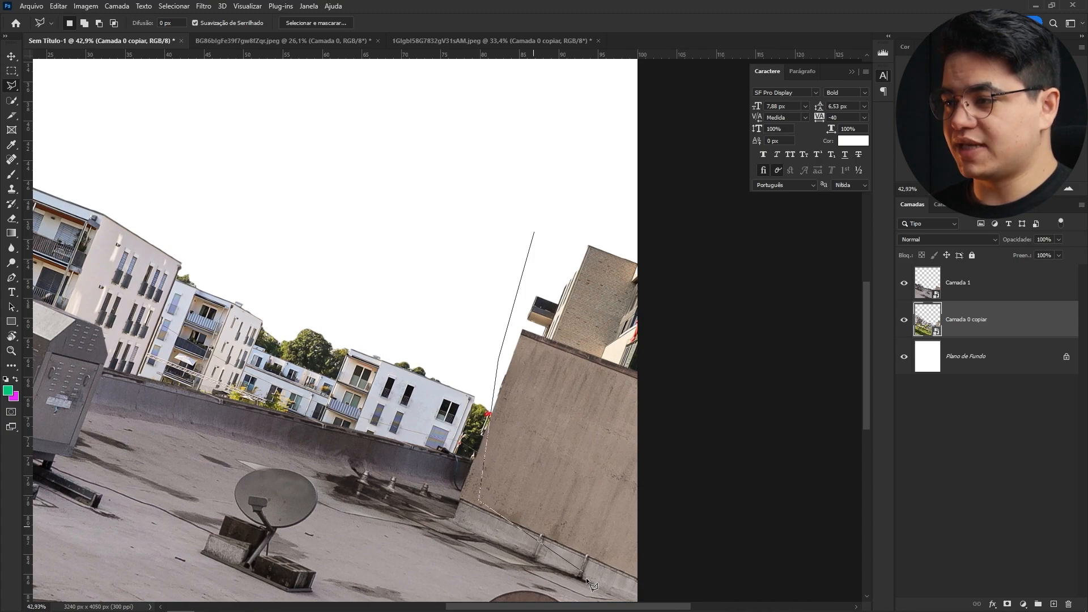
left_click(760, 487)
left_click(767, 247)
left_click(594, 91)
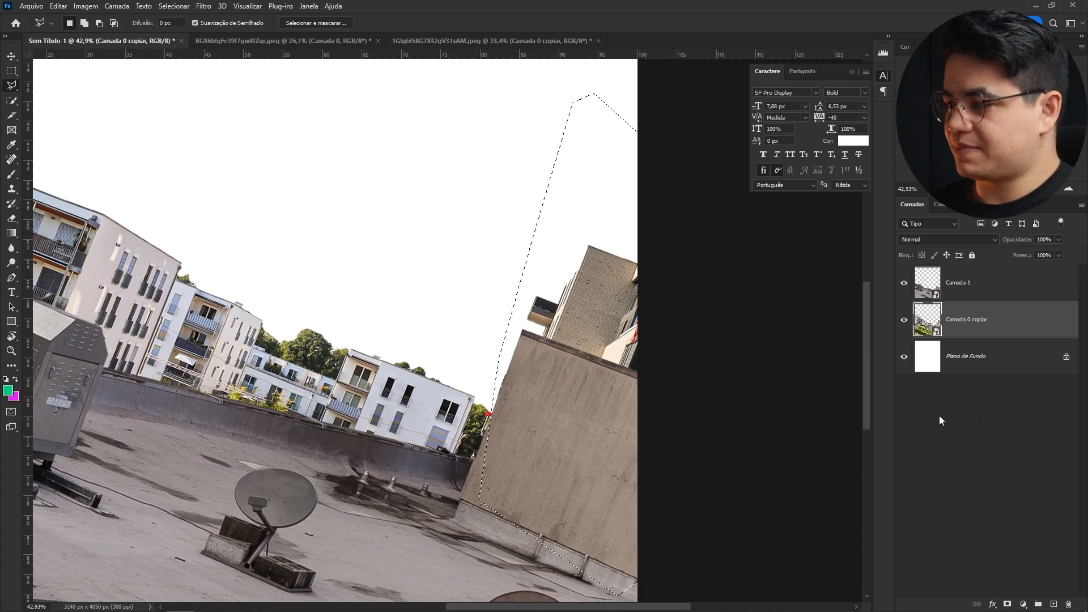
left_click(1007, 603)
scroll(590, 354, "down", 3)
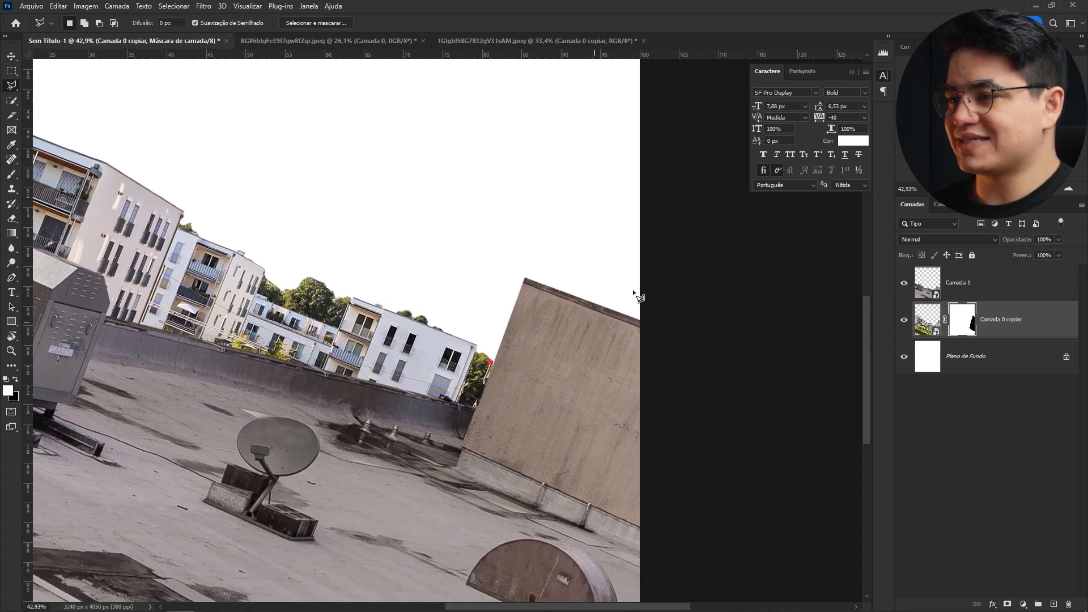
- Move the rooftop photo layer lower in the composition with Free Transform
left_click_drag(593, 400, 535, 372)
key("v")
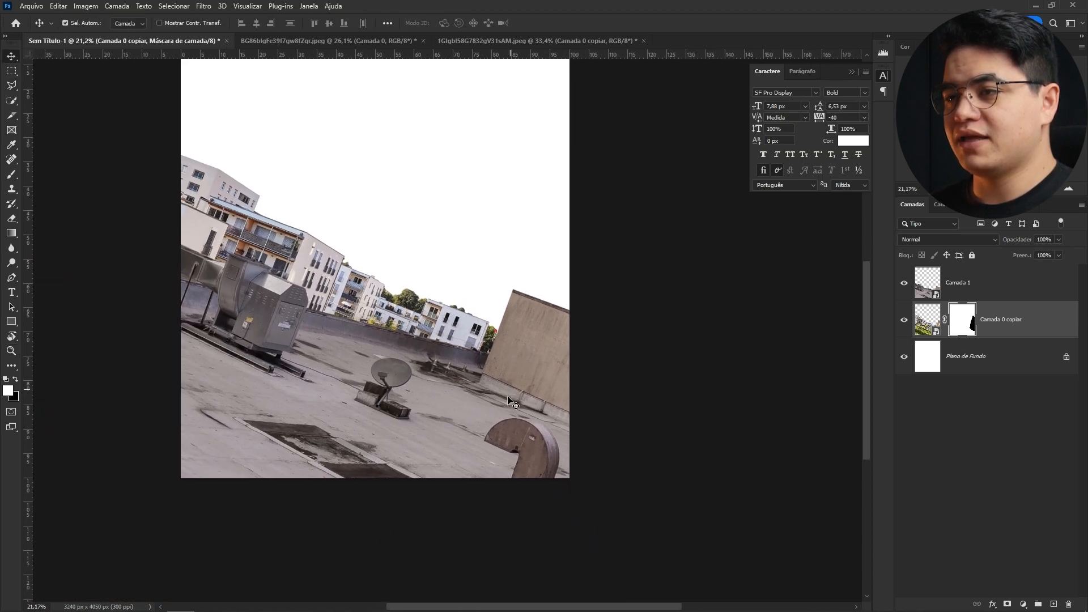
left_click(504, 430, "ctrl")
key("ctrl+t")
left_click_drag(347, 217, 402, 370)
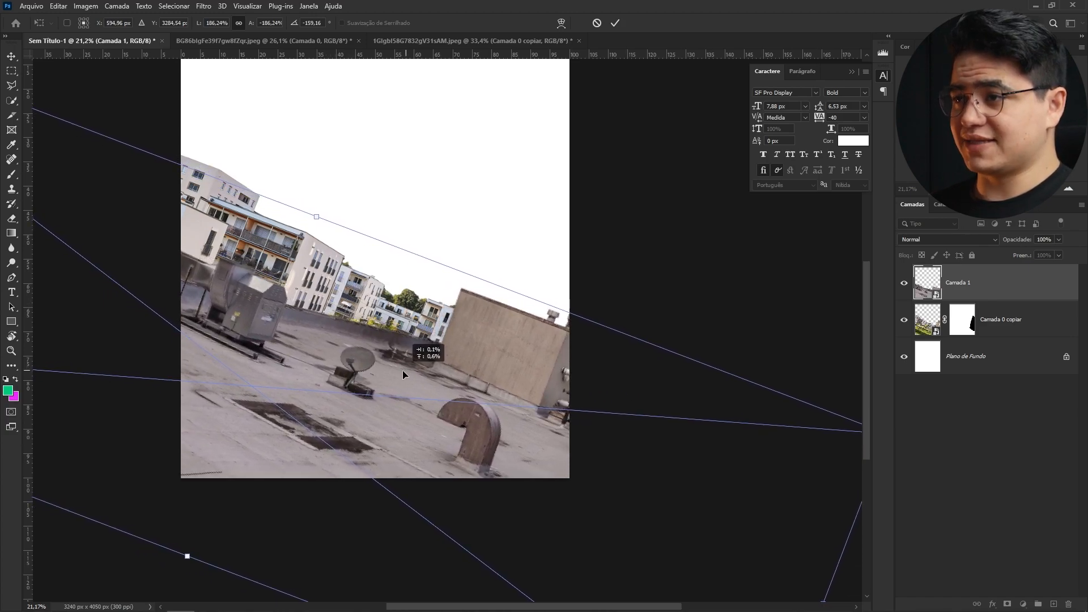
left_click(615, 23)
- Place a dark blue cloudy sky image into the poster and scale and rotate it over the upper canvas
left_click_drag(479, 236, 458, 318)
left_click(458, 278)
key("alt+Tab")
key("alt+Tab")
left_click_drag(474, 197, 489, 376)
left_click_drag(420, 198, 448, 146)
left_click_drag(411, 300, 438, 214)
left_click_drag(697, 323, 695, 332)
left_click_drag(573, 317, 591, 312)
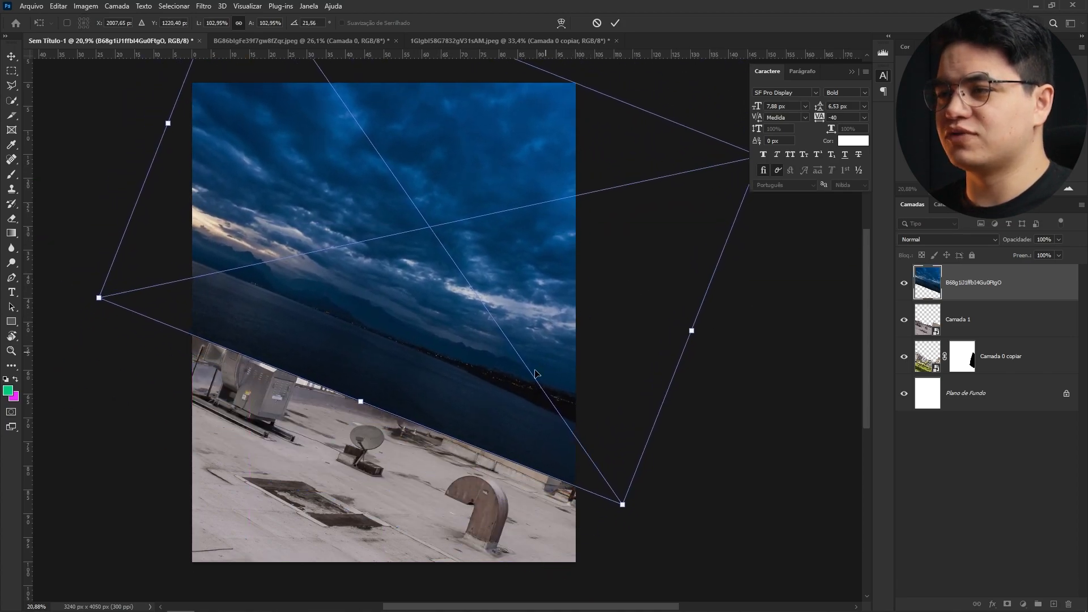
left_click_drag(690, 342, 719, 360)
key("Return")
- Move the cloudy sky layer beneath the courtyard layer and reposition it behind the buildings
left_click_drag(959, 281, 975, 355)
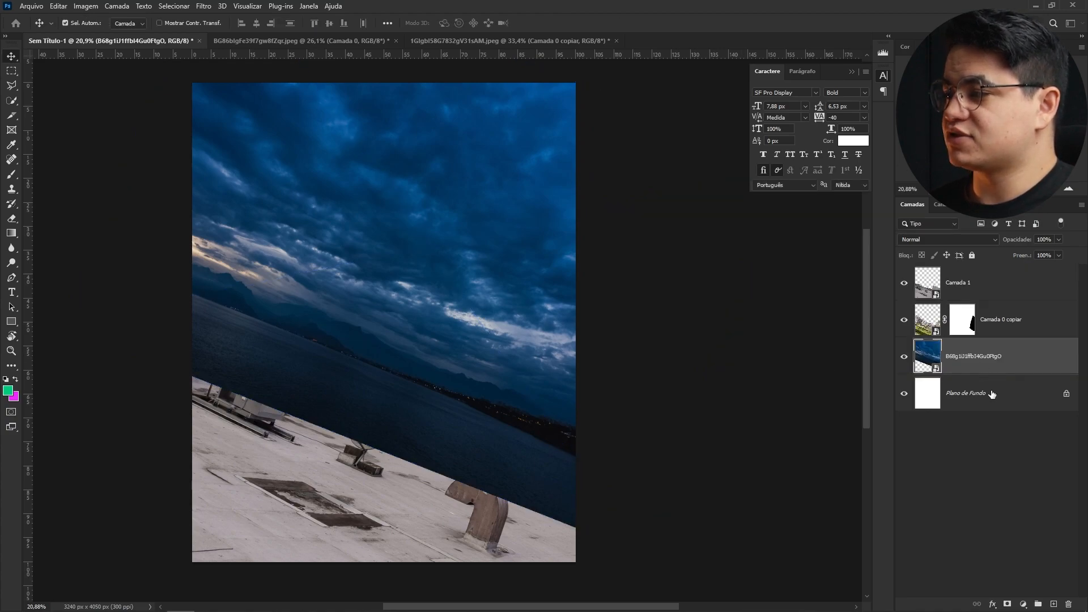
left_click_drag(509, 294, 401, 343)
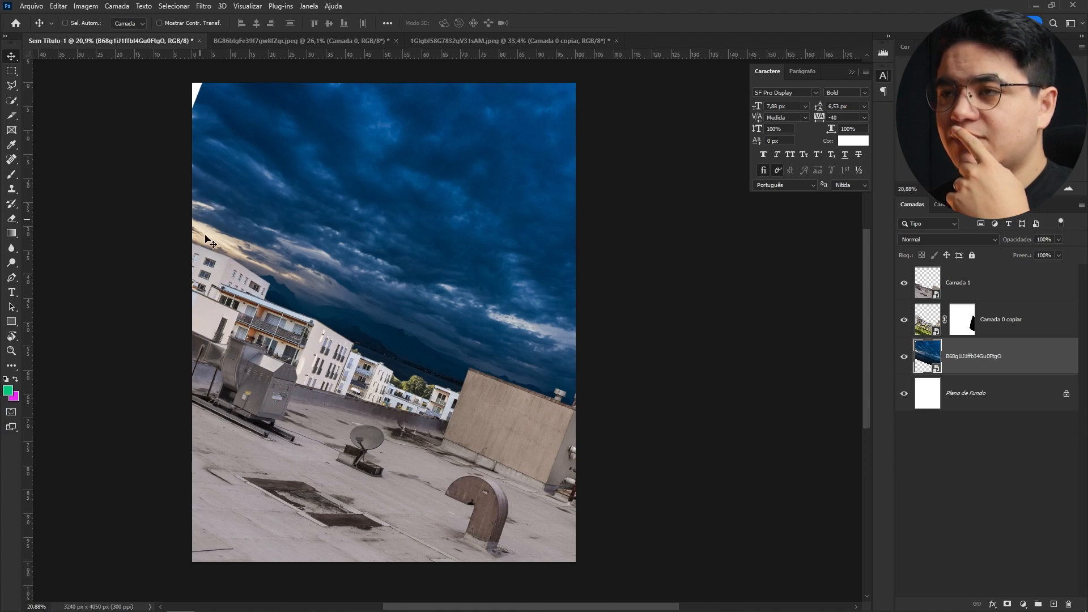
- Flip the cloudy sky layer horizontally and rotate it to match the tilted horizon
key("ctrl+t")
right_click(397, 389)
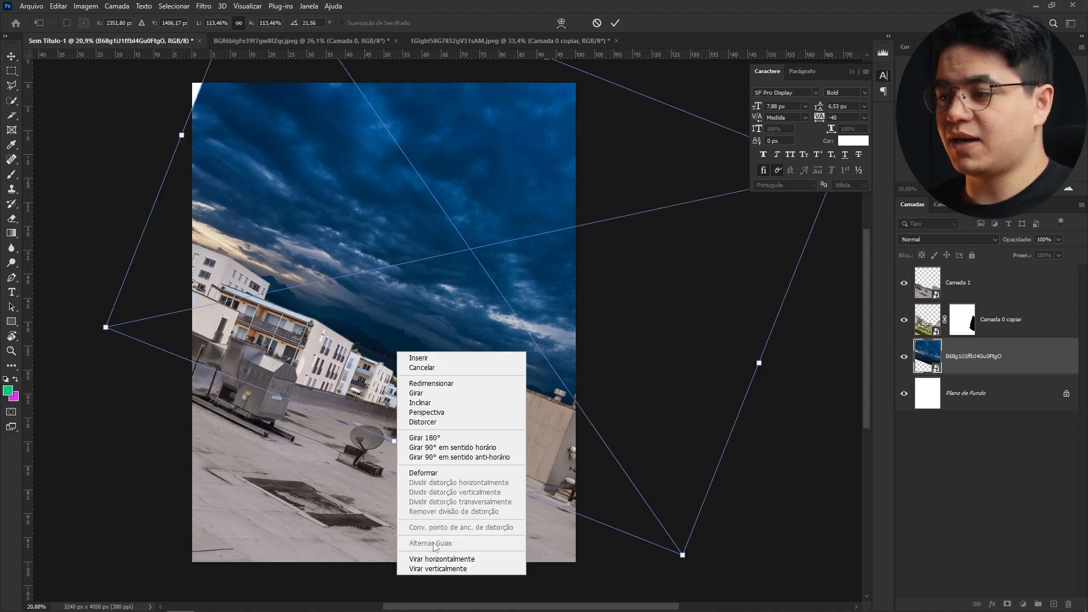
left_click(441, 559)
left_click_drag(786, 414, 401, 368)
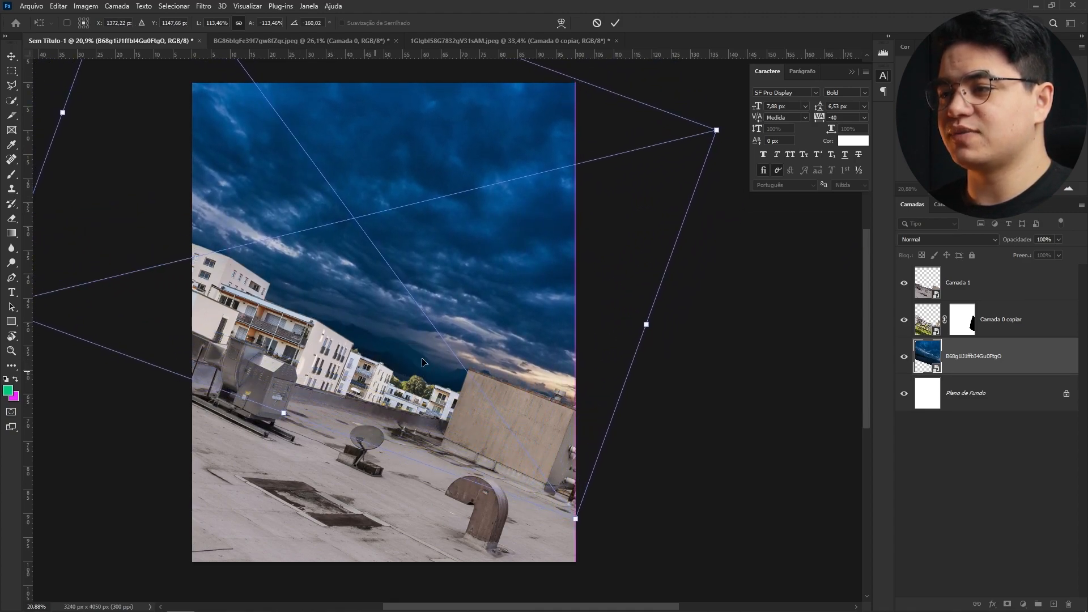
left_click_drag(686, 353, 677, 362)
mouse_move(472, 323)
left_mouse_down()
mouse_move(513, 352)
mouse_move(533, 347)
mouse_move(522, 370)
mouse_move(464, 330)
mouse_move(462, 339)
left_mouse_up()
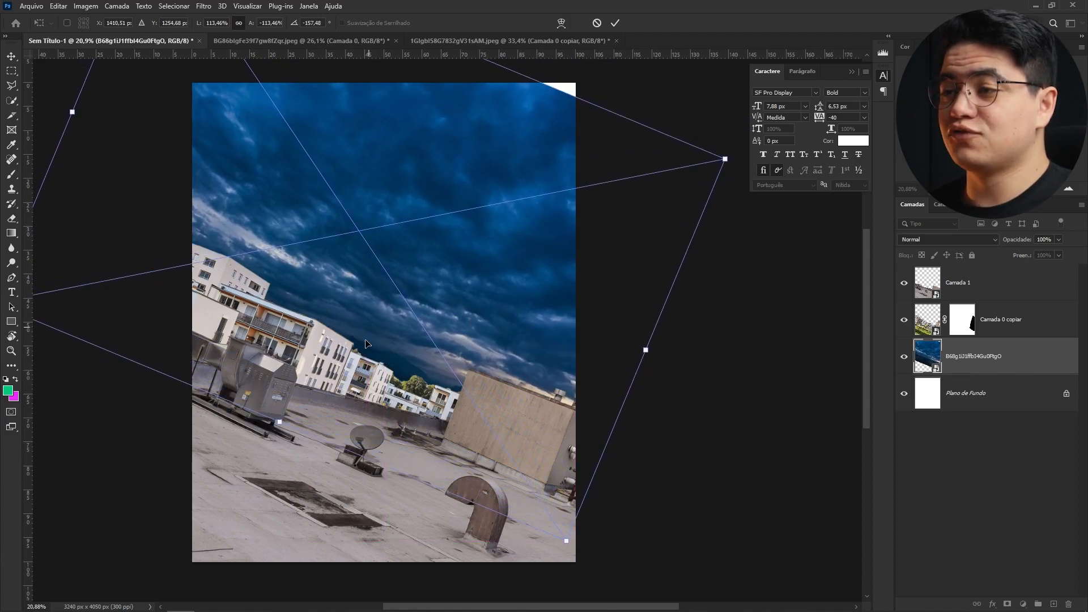
left_click(615, 23)
key("z")
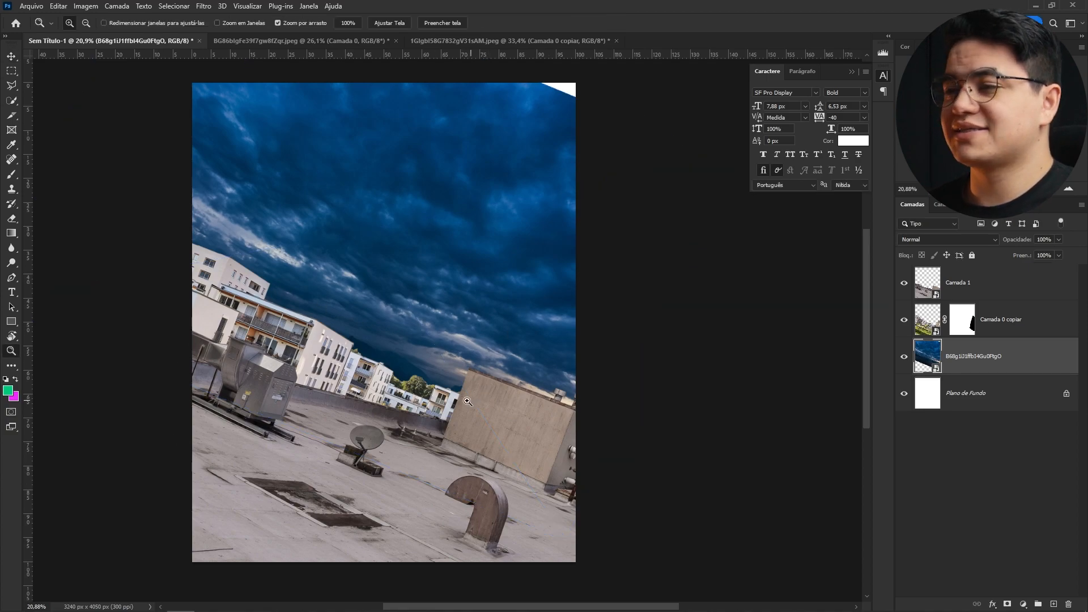
- Enlarge the cloudy sky layer slightly so it fills the canvas's upper corner
key("ctrl+t")
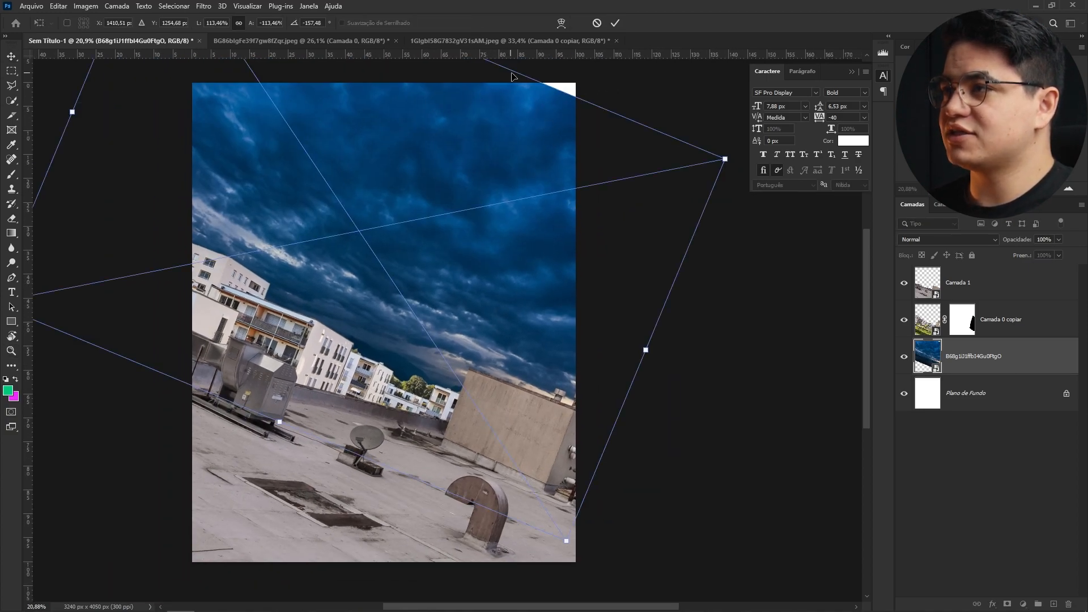
left_click_drag(517, 65, 562, 72)
left_click(615, 23)
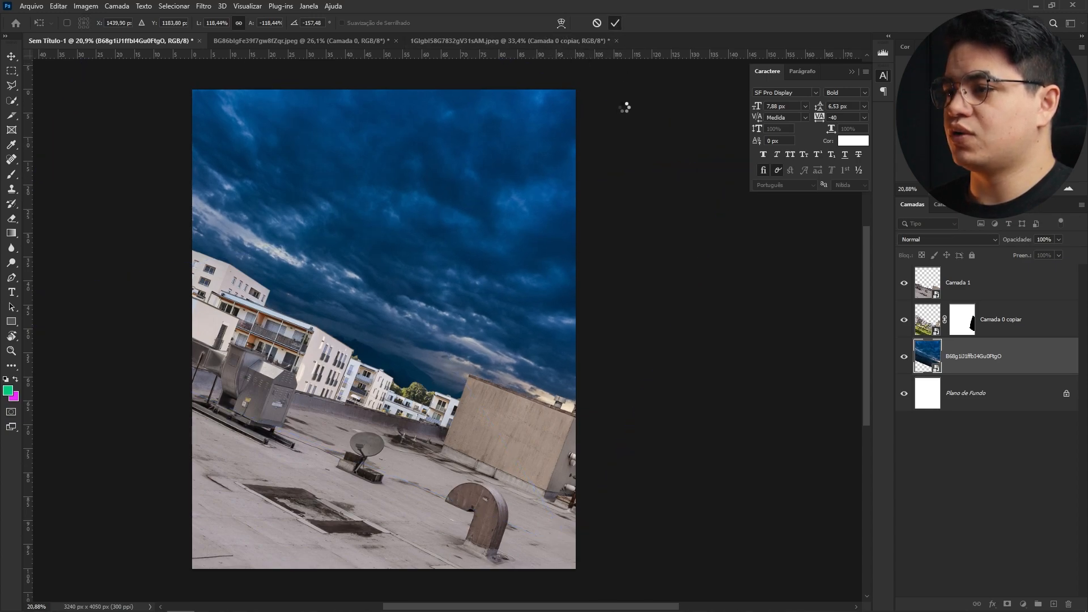
key("ctrl+t")
left_click_drag(722, 352, 724, 348)
left_click(616, 24)
- Place an orange sunset sky image above the cloudy sky and scale and rotate it across the upper canvas
left_click_drag(836, 237, 459, 289)
left_click_drag(385, 179, 455, 184)
left_click_drag(437, 222, 488, 163)
left_click_drag(498, 302, 543, 199)
left_click_drag(701, 427, 729, 381)
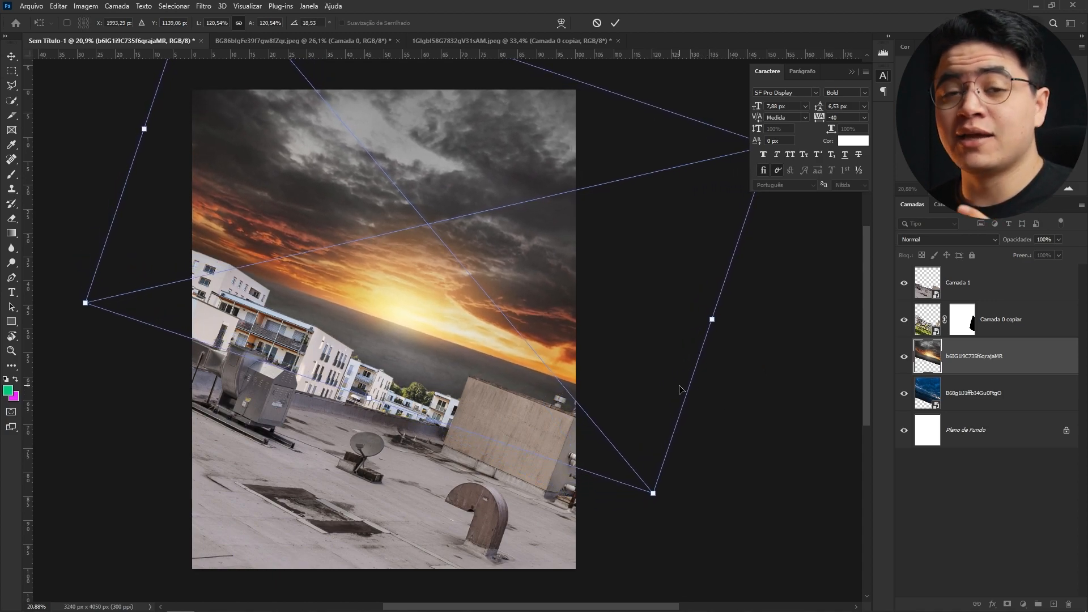
left_click_drag(416, 162, 238, 488)
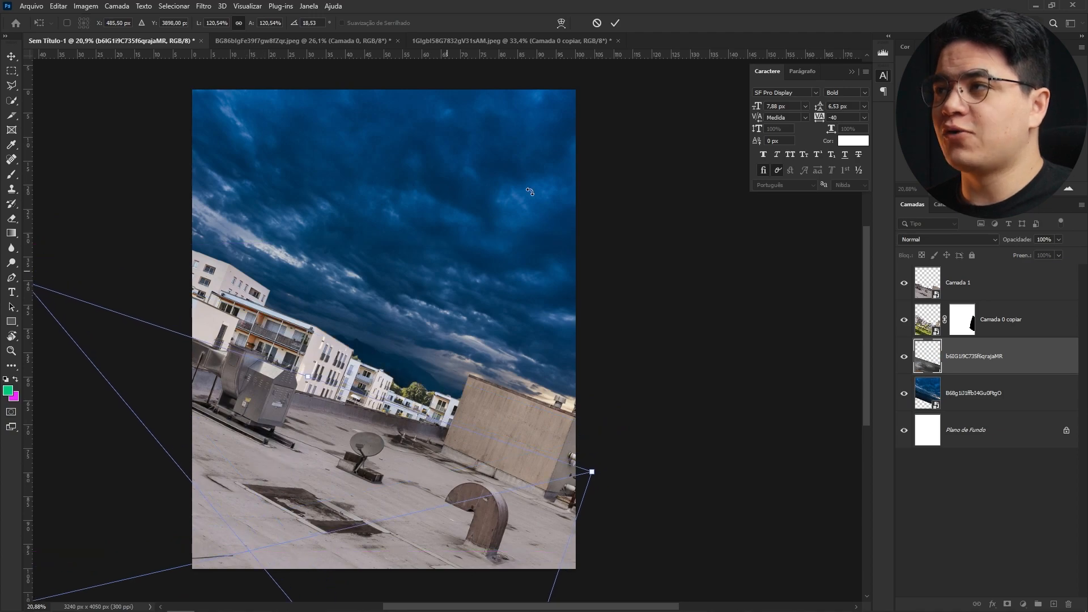
left_click(616, 23)
key("z")
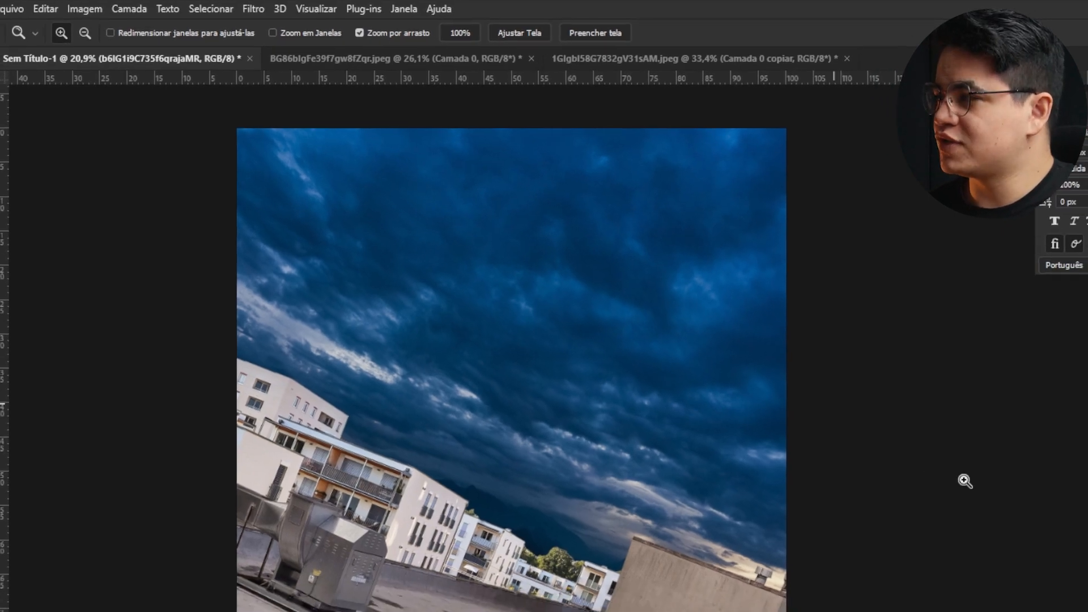
key("ctrl+t")
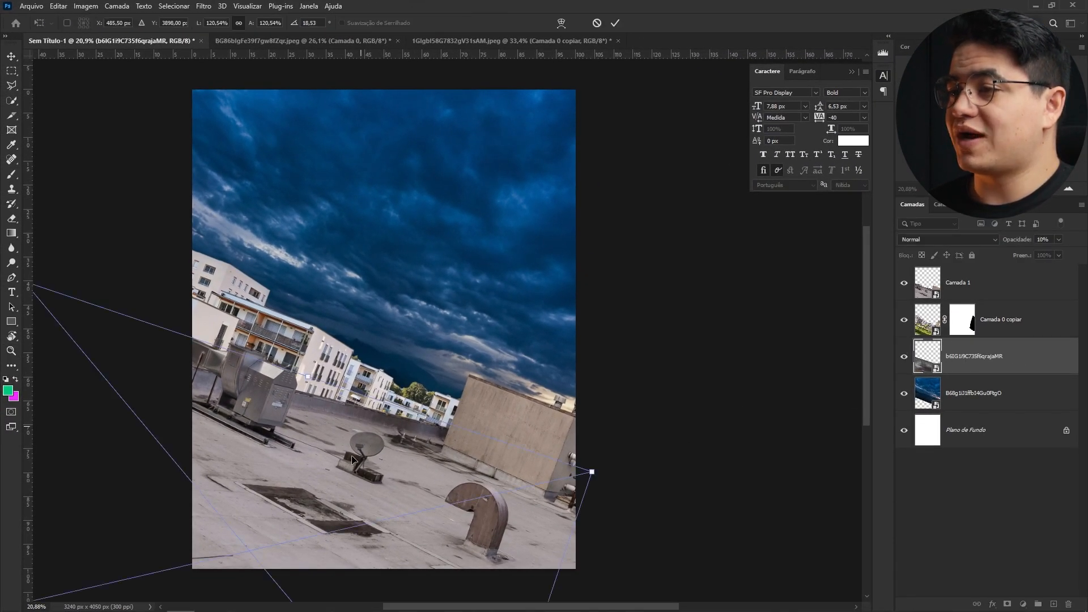
left_click_drag(335, 492, 463, 191)
key("Return")
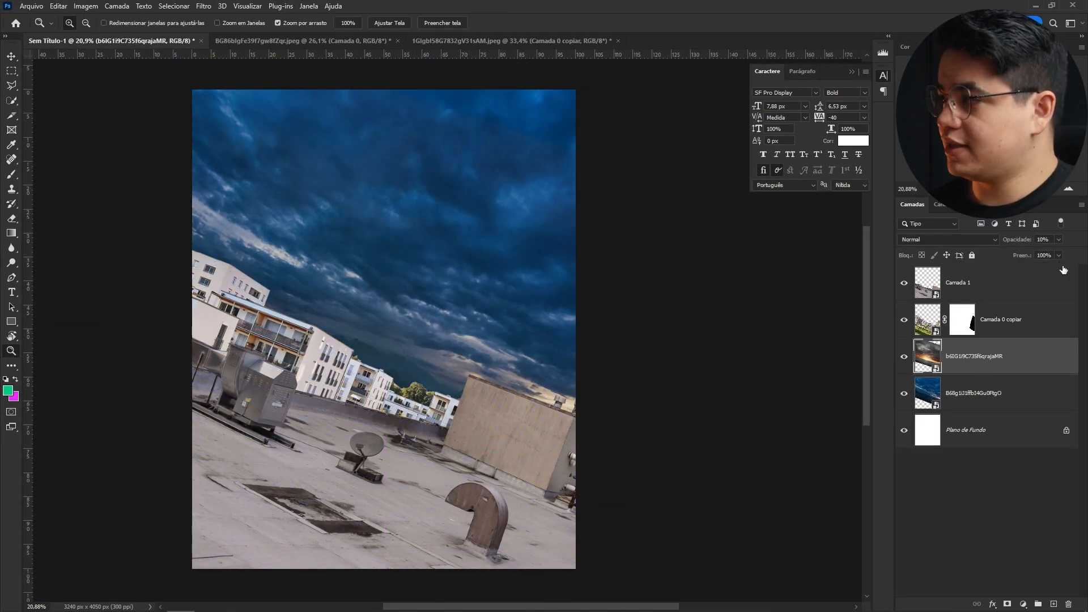
key("Return")
- Add a black layer mask to the sunset sky layer and pick the Brush tool with default colours
key("v")
left_click_drag(489, 267, 550, 249)
left_click(1007, 604, "alt")
key("d")
key("b")
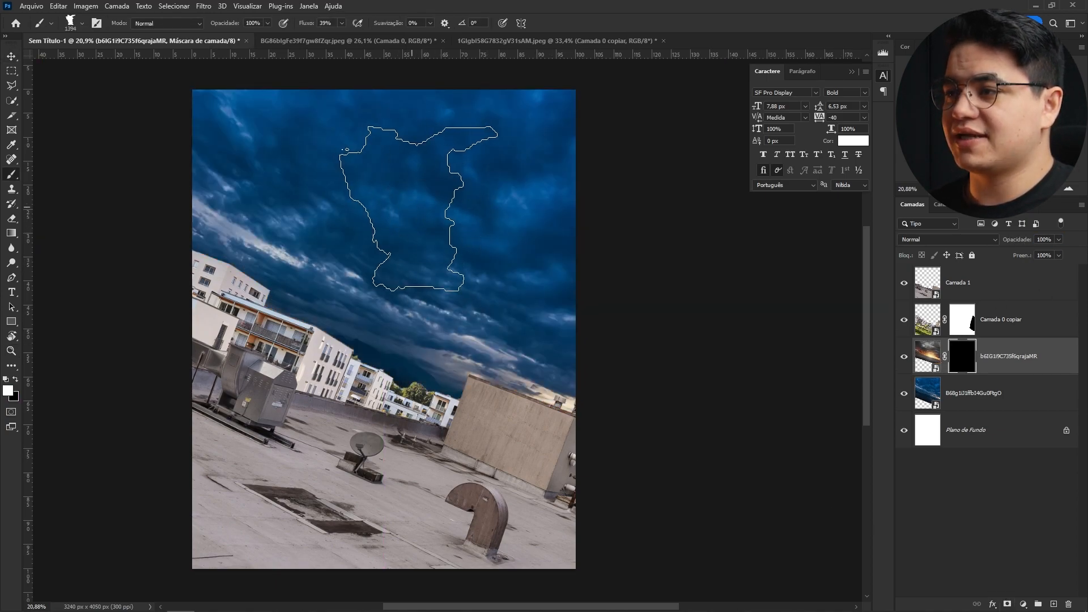
- Choose a large soft round brush and paint on the sunset sky's mask to reveal it across the upper sky
right_click(421, 210)
mouse_move(550, 340)
left_mouse_down()
mouse_move(550, 316)
mouse_move(551, 330)
left_mouse_up()
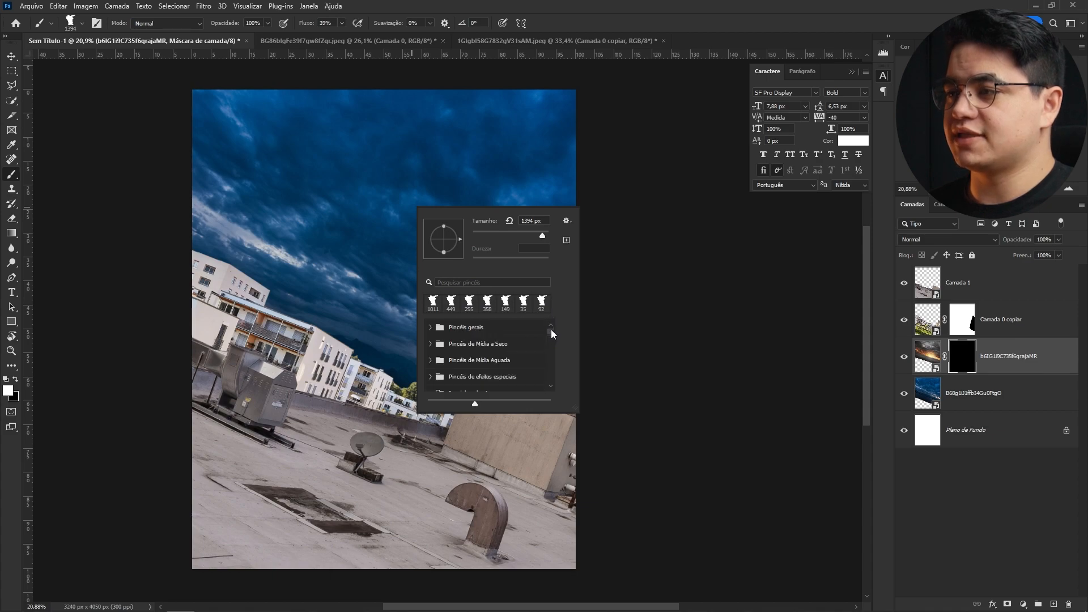
left_click(501, 331)
left_click(490, 337)
left_click_drag(347, 223, 443, 232)
mouse_move(361, 159)
left_mouse_down()
mouse_move(382, 184)
mouse_move(450, 155)
mouse_move(511, 166)
mouse_move(513, 177)
mouse_move(315, 136)
mouse_move(302, 106)
mouse_move(282, 96)
mouse_move(545, 183)
mouse_move(563, 156)
mouse_move(607, 205)
mouse_move(453, 156)
left_mouse_up()
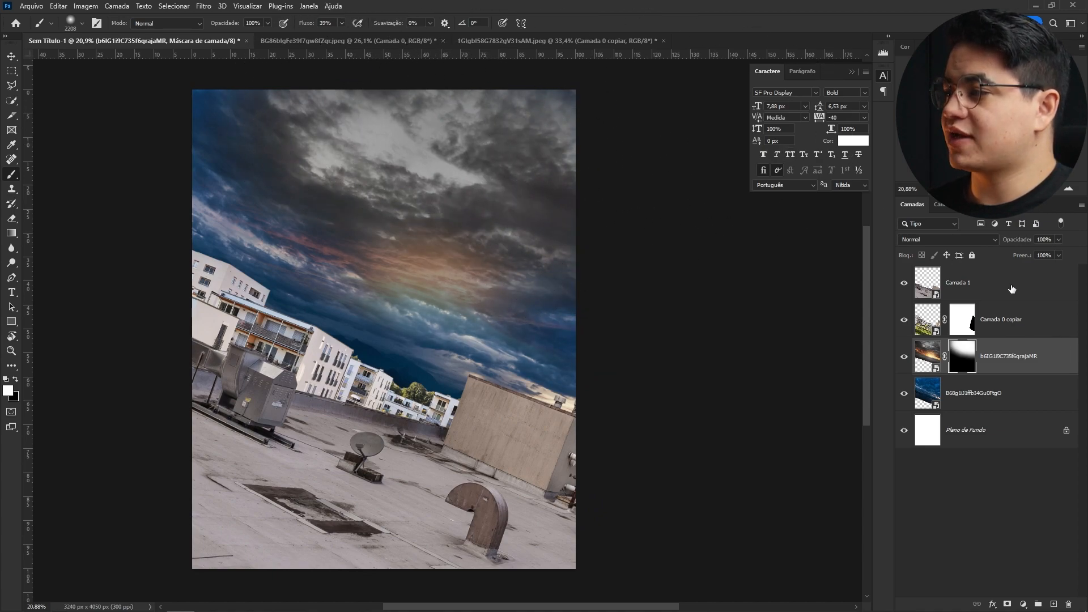
left_click(1049, 283)
left_click(1024, 605)
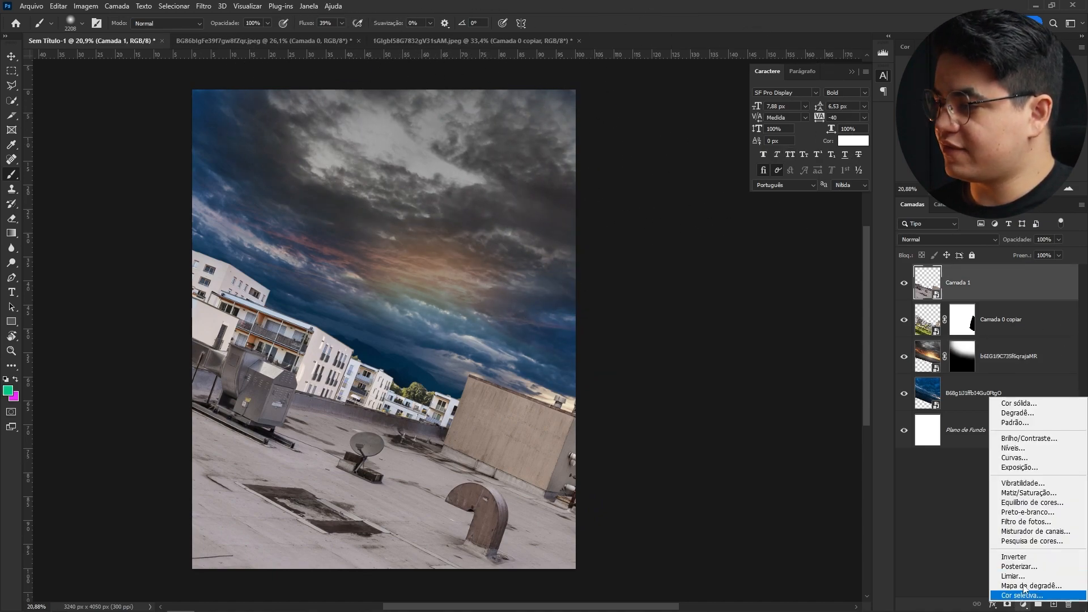
left_click(1027, 512)
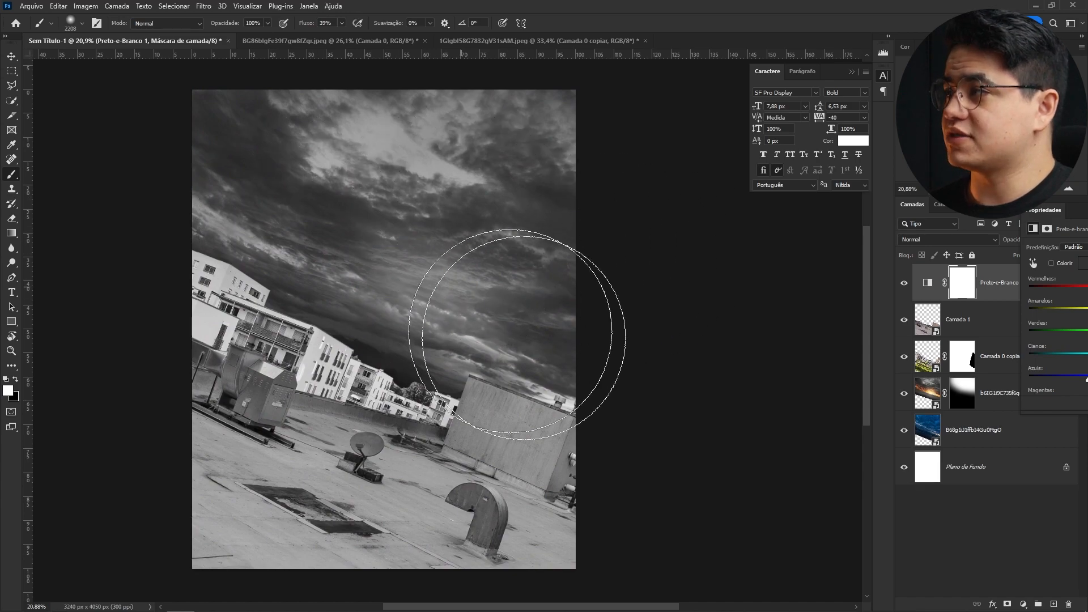
mouse_move(1066, 215)
left_mouse_down()
mouse_move(817, 204)
mouse_move(506, 222)
left_mouse_up()
left_click(604, 218)
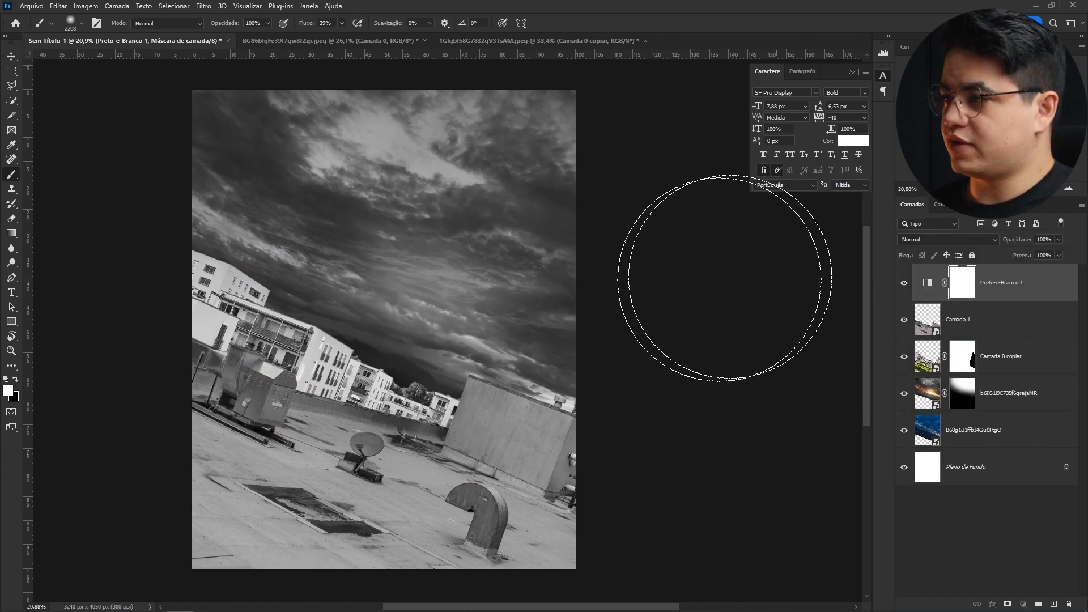
left_click(1052, 287)
key("Delete")
- Refine the sunset sky's mask with the brush and Free Transform to limit the orange glow to the horizon area
left_click(1018, 330)
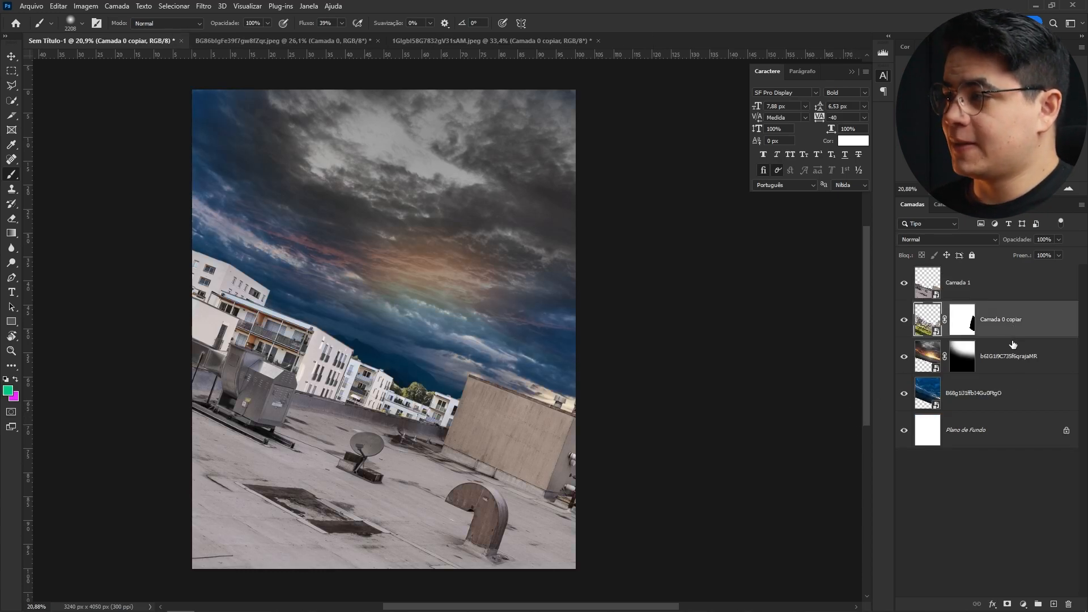
left_click(1014, 369)
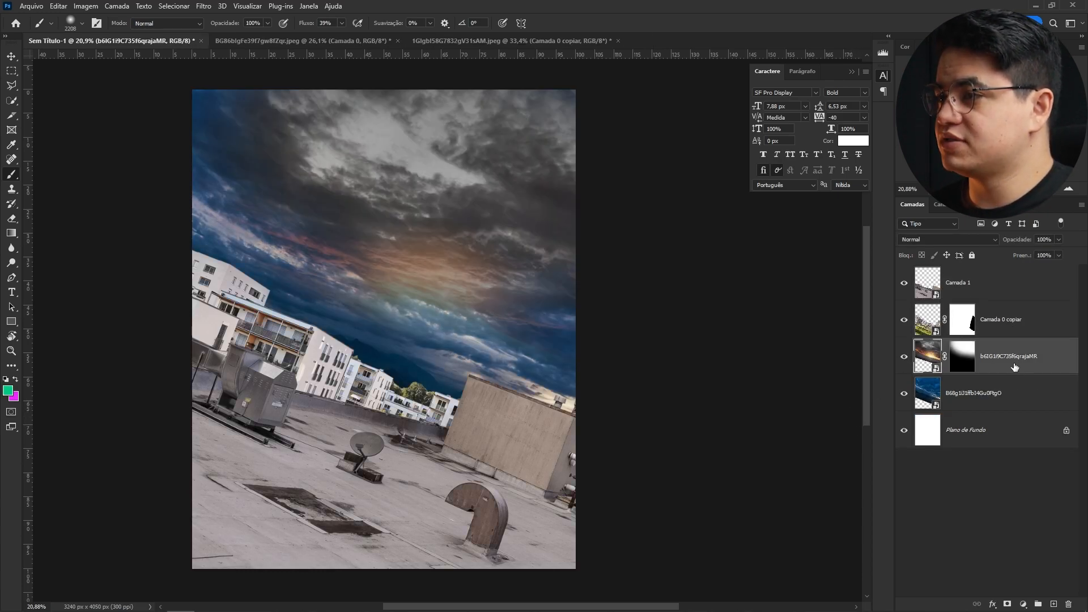
left_click(971, 358)
mouse_move(418, 310)
left_mouse_down()
mouse_move(461, 287)
mouse_move(442, 301)
mouse_move(397, 296)
mouse_move(260, 248)
mouse_move(374, 258)
mouse_move(231, 177)
mouse_move(461, 389)
left_mouse_up()
key("x")
right_click(288, 251)
key("ctrl+t")
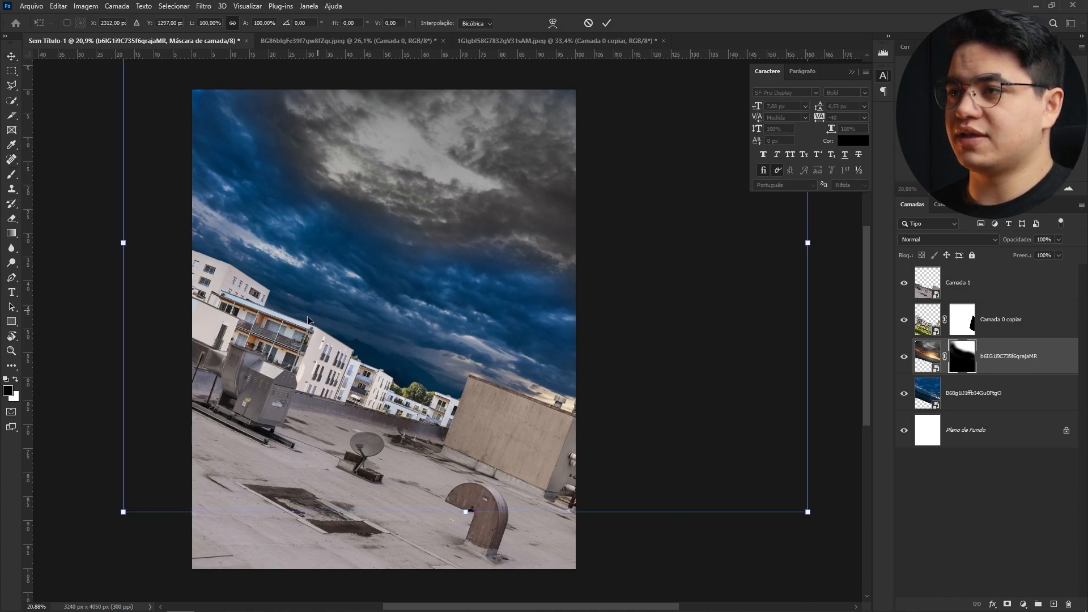
left_click_drag(121, 511, 114, 560)
left_click(607, 23)
- Group the sunset and cloudy sky layers into a group named Céu
key("z")
left_click_drag(452, 223, 458, 223)
key("v")
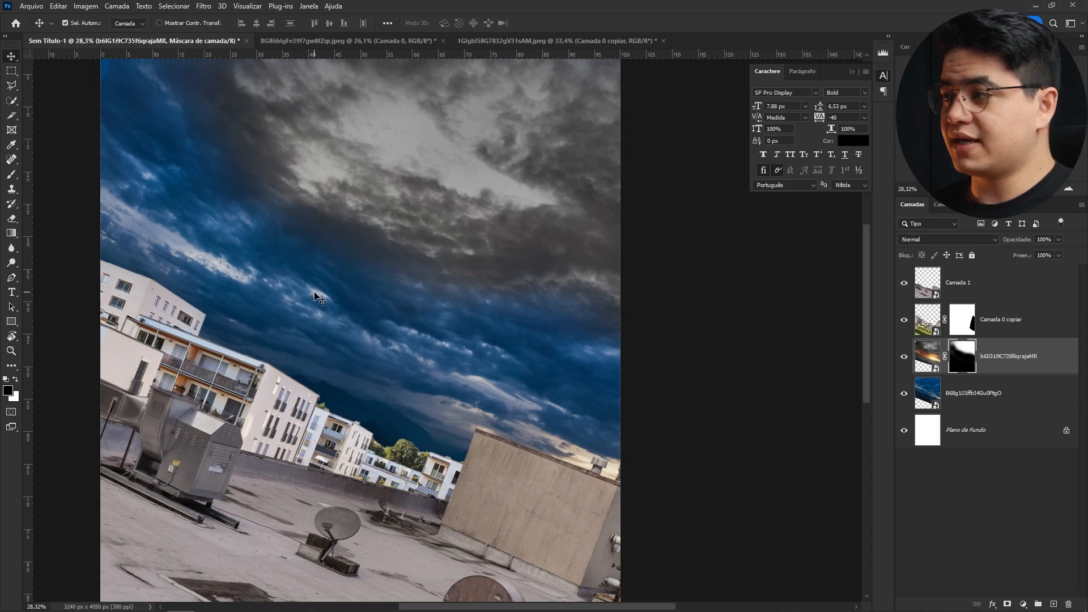
left_click(925, 406)
left_click(1003, 367, "shift")
key("ctrl+g")
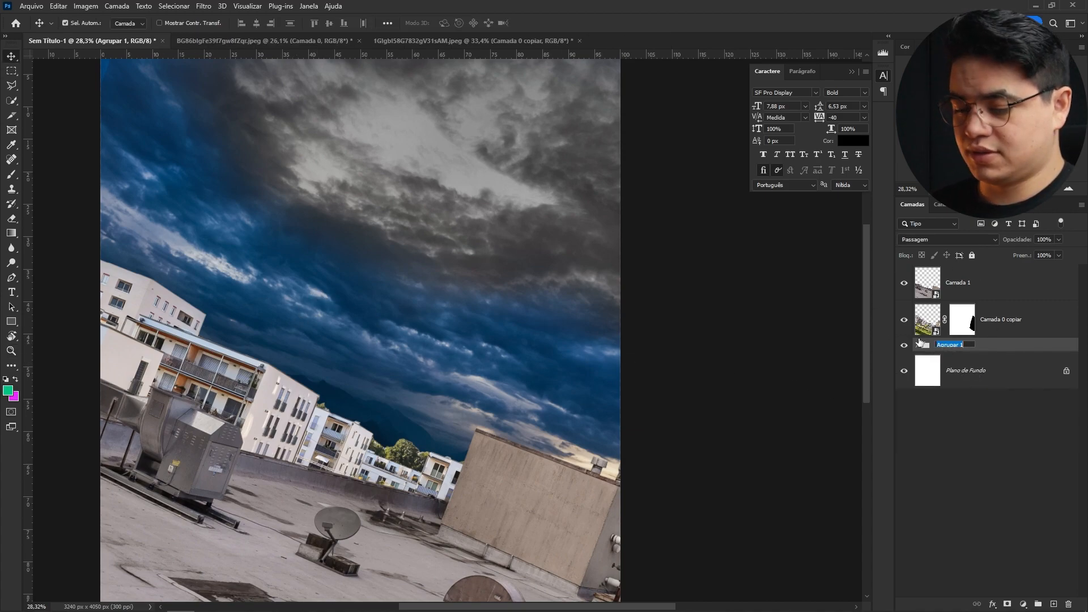
key("Return")
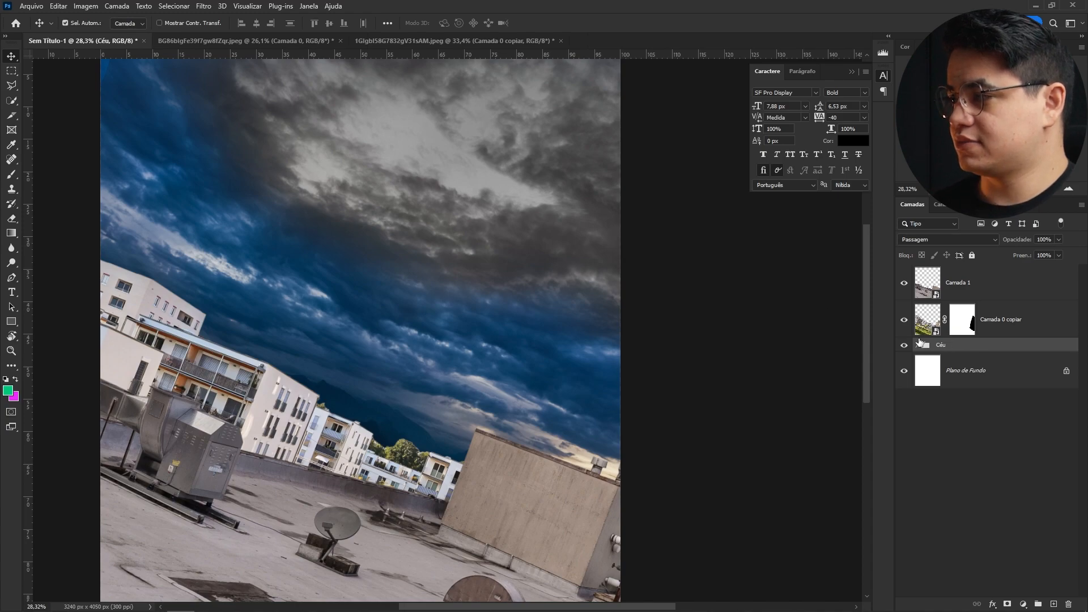
- Rename the cut-out courtyard buildings layer as Plano 2
double_click(1004, 319)
type("Plano 2")
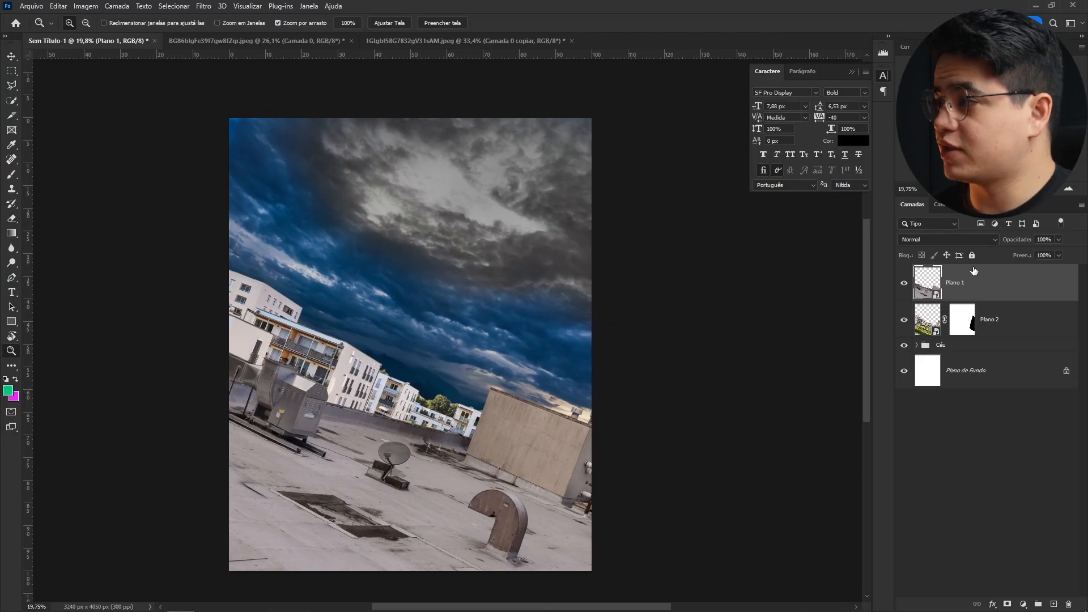
left_click_drag(473, 299, 521, 292)
key("v")
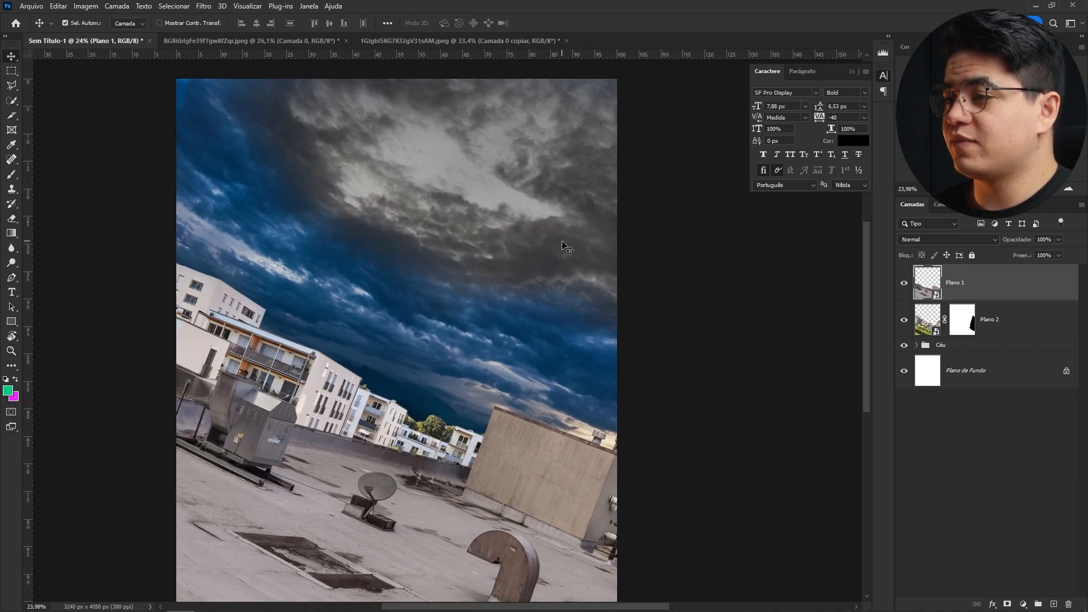
left_click(567, 250)
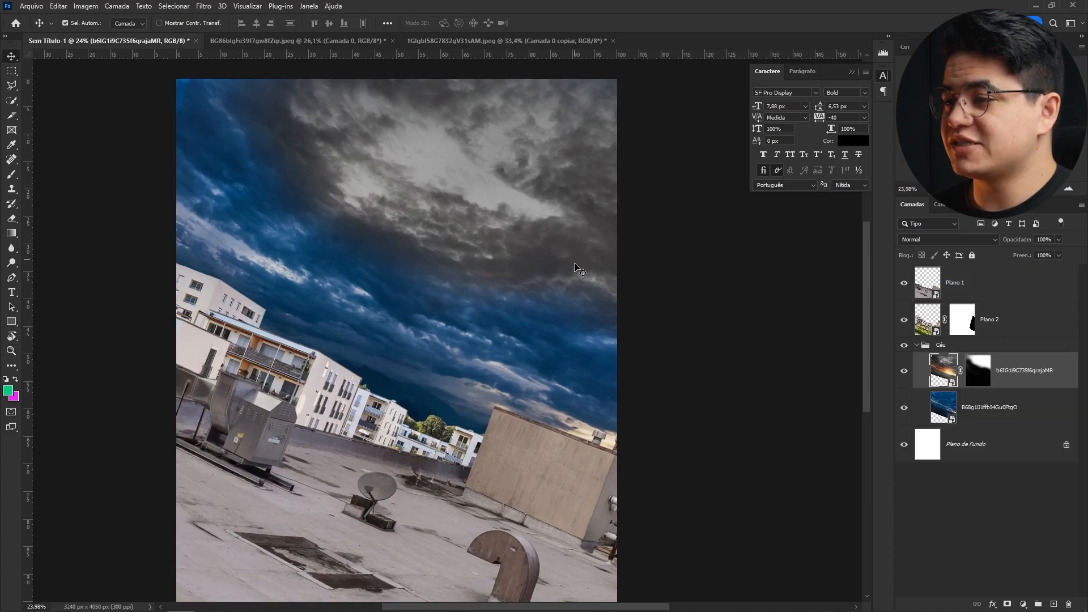
- Add a Hue/Saturation adjustment layer clipped to the sunset sky layer inside the Céu group
left_click(952, 345)
left_click(947, 239)
left_click(925, 267)
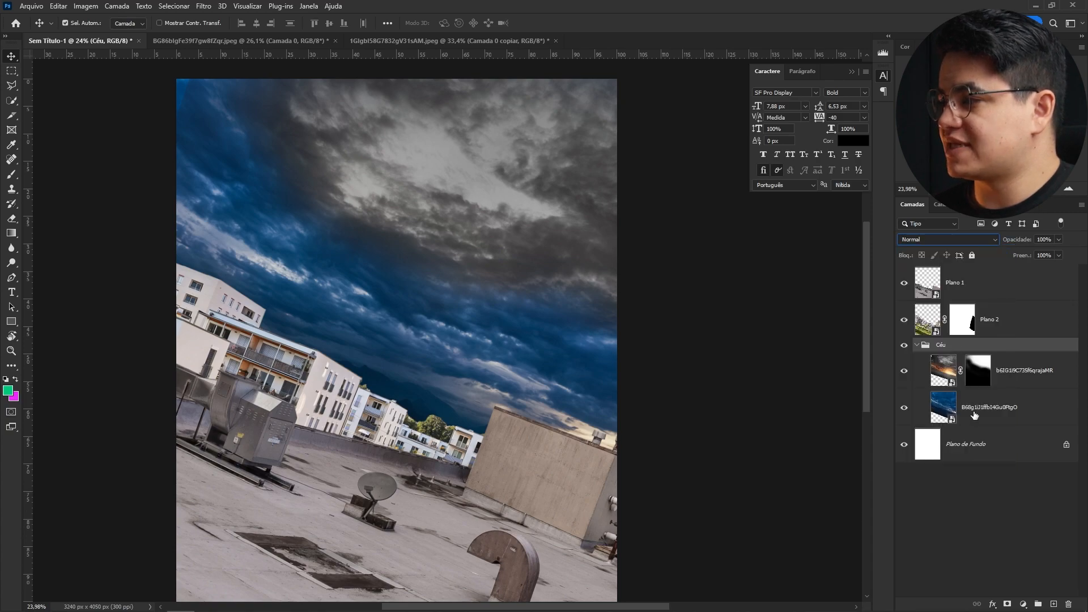
left_click(1008, 371)
left_click(1022, 605)
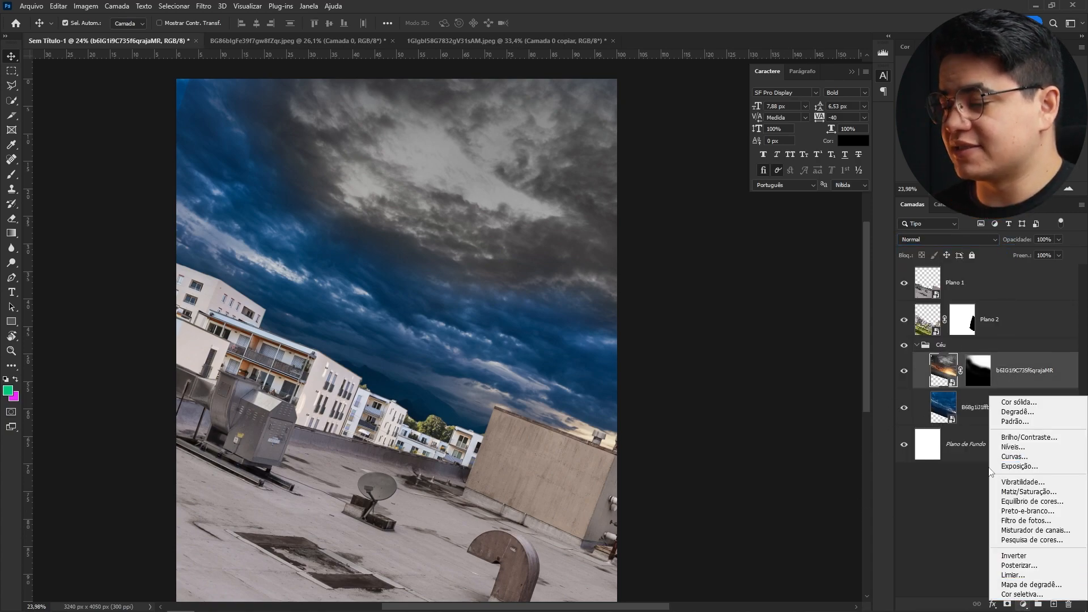
left_click(1029, 492)
left_click(998, 389, "alt")
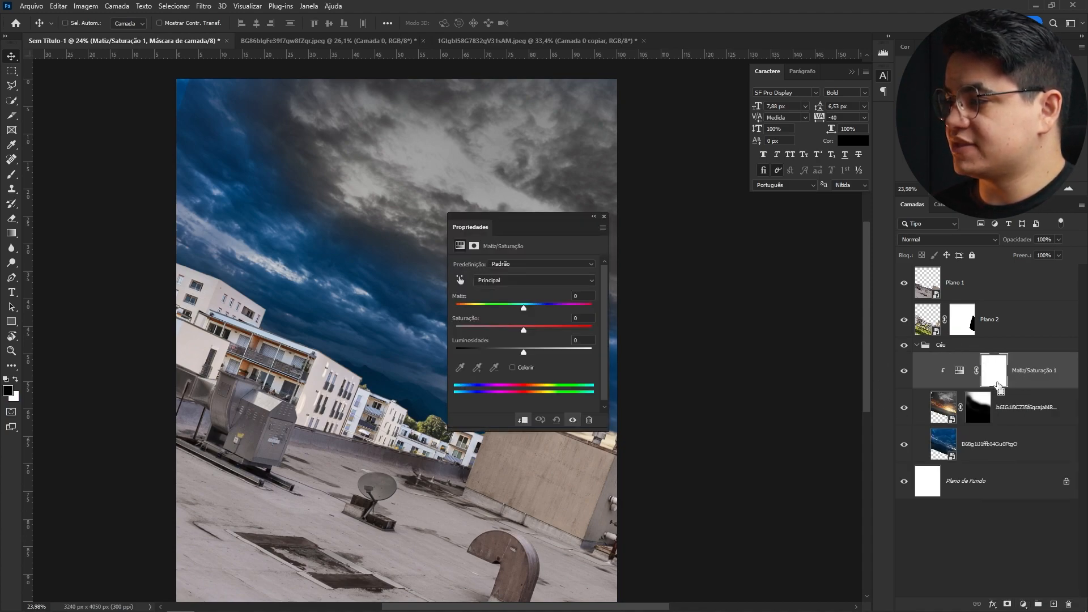
- Copy the Hue/Saturation adjustment onto the cloudy sky layer and desaturate its blues to -53
left_click(1003, 444)
left_click_drag(1038, 397, 1038, 427)
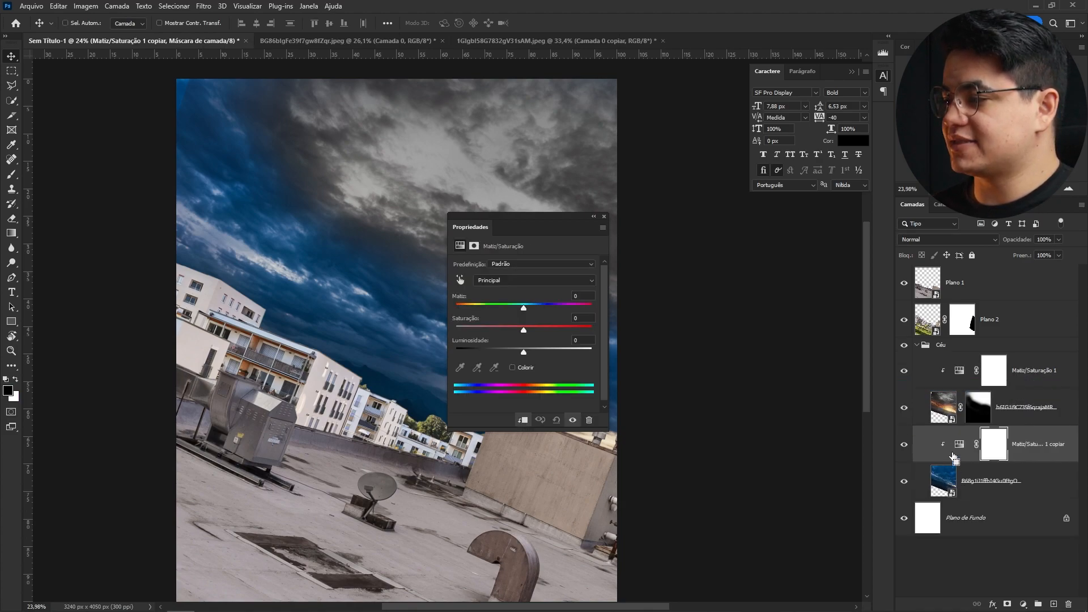
left_click(458, 279)
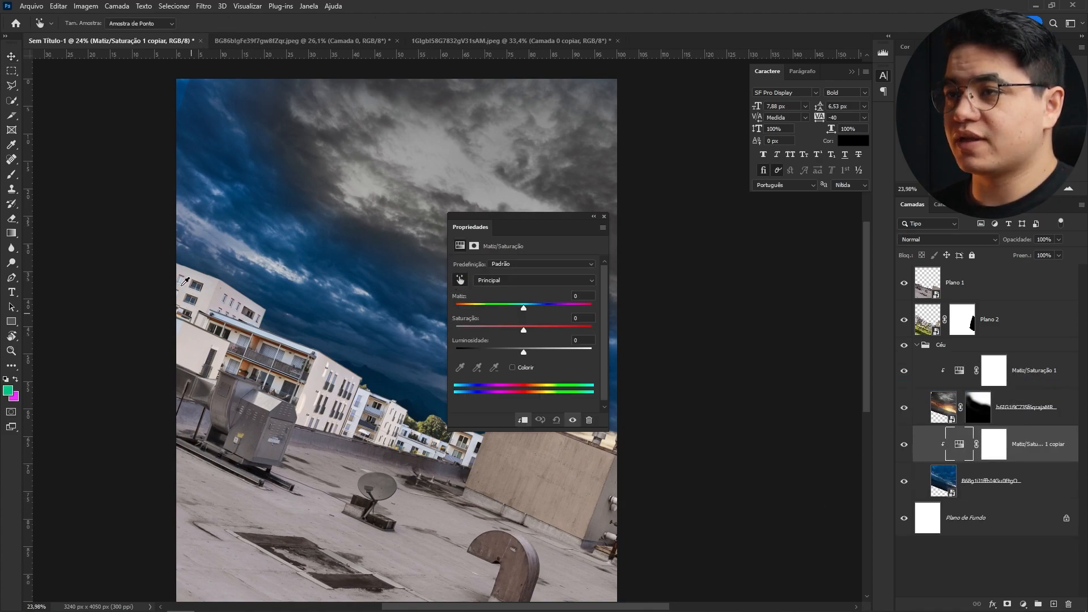
left_click_drag(229, 175, 219, 175)
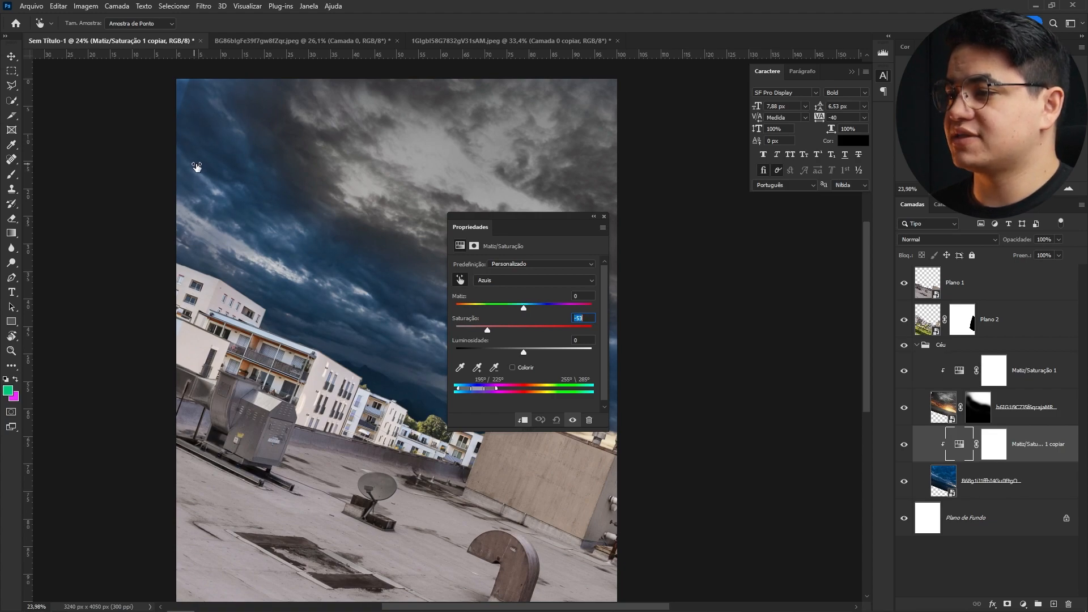
- Add a Color Balance adjustment clipped to the sunset sky, push highlights toward blue +14, and set its blend mode to Color
left_click(1010, 406)
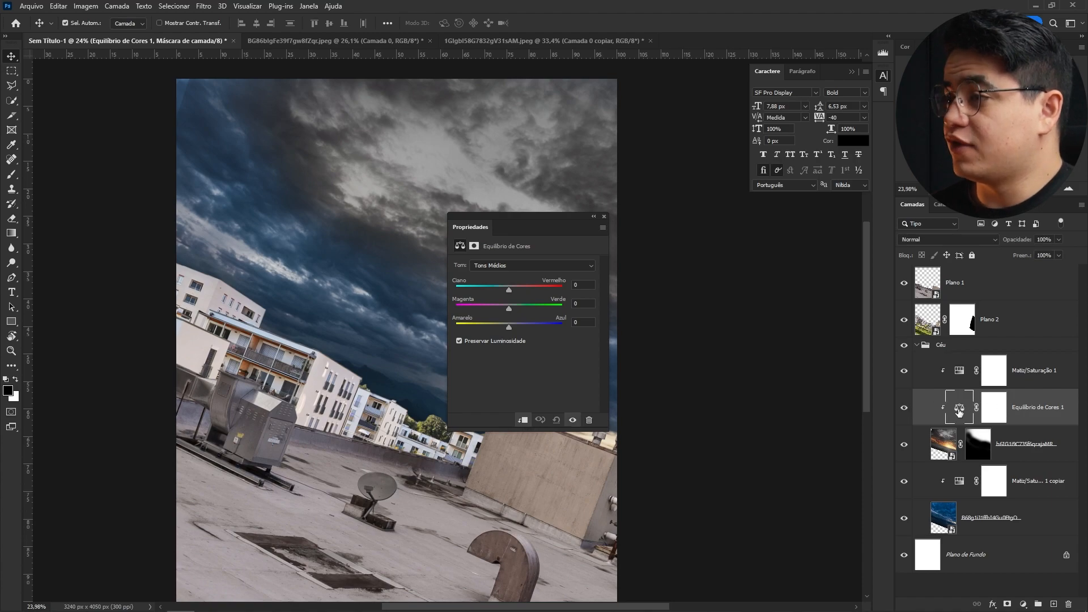
left_click(960, 408)
left_click(532, 266)
left_click(499, 273)
left_click_drag(509, 325, 502, 287)
left_click(525, 291)
left_click_drag(509, 327, 516, 327)
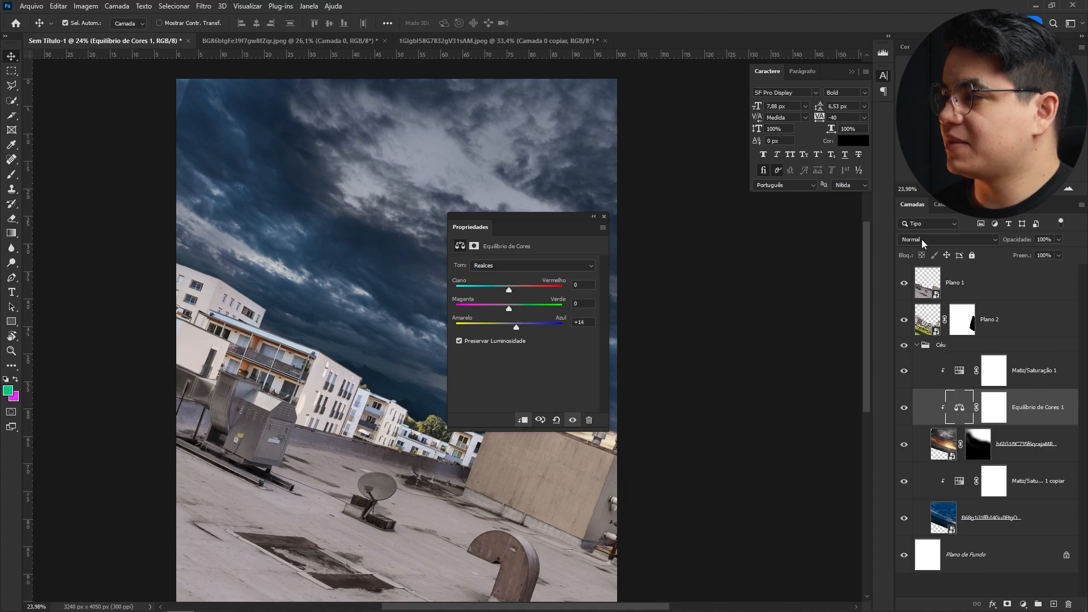
left_click(923, 244)
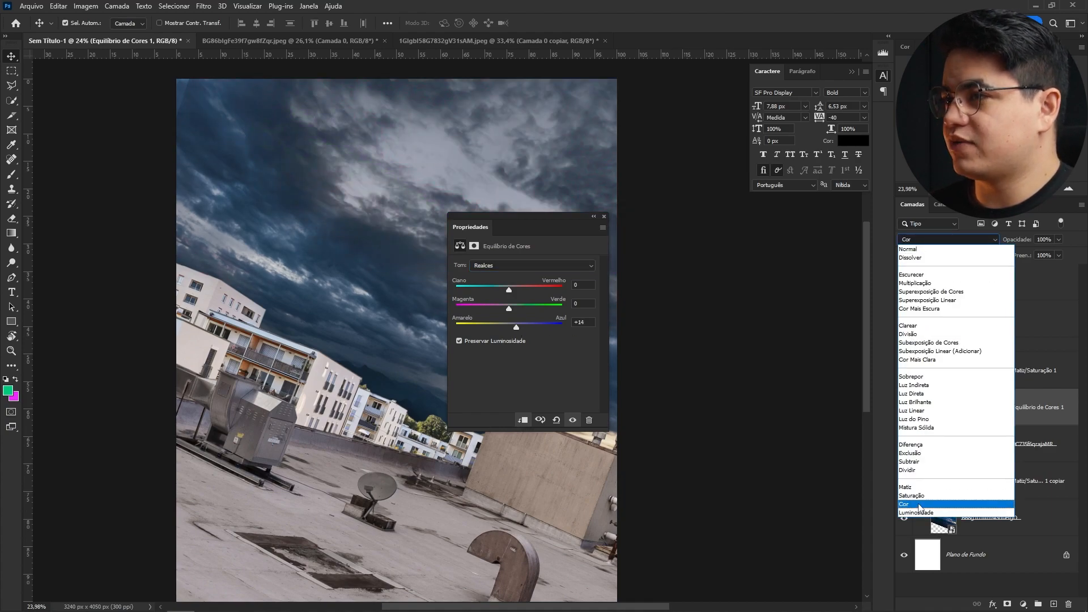
left_click(928, 504)
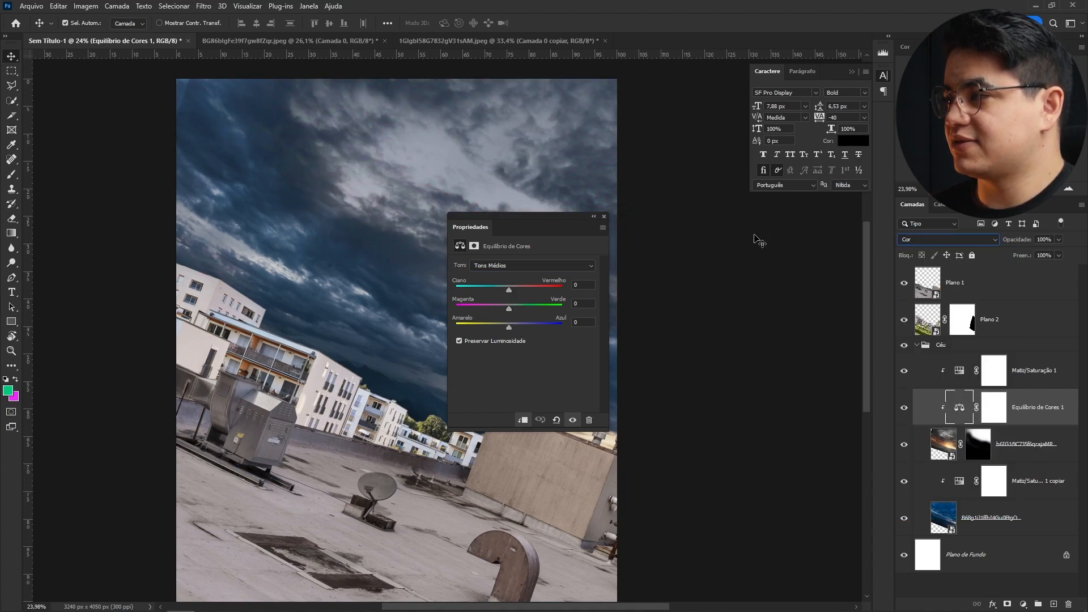
- Tweak the Color Balance midtone sliders slightly toward red and blue
left_click(513, 275)
left_click_drag(500, 289, 502, 289)
left_click_drag(515, 327, 521, 326)
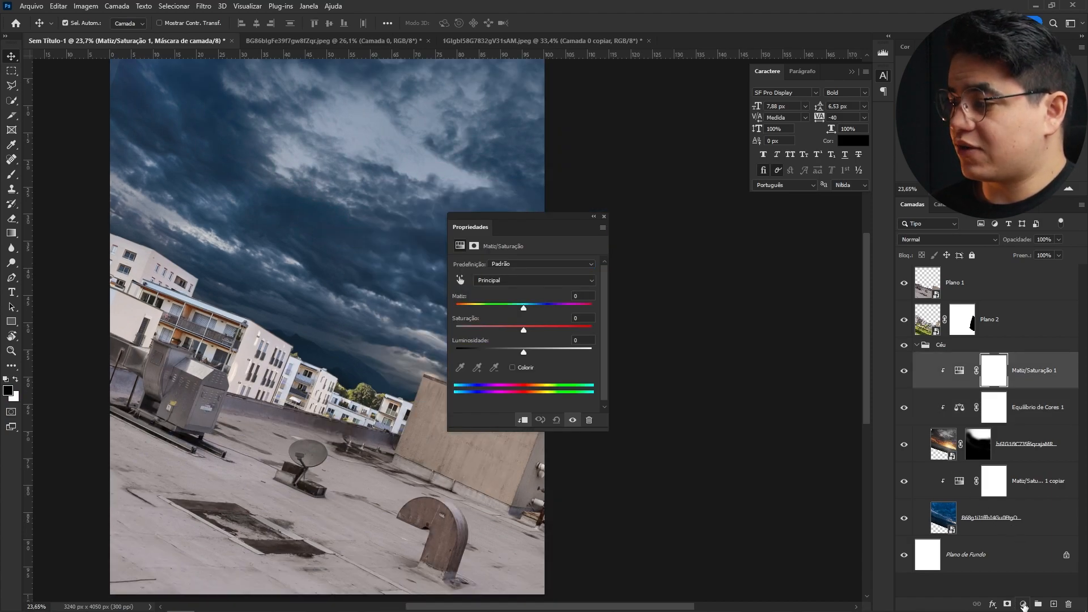
- Add a Curves adjustment at the top of the Céu group and raise the curve to brighten the sky
left_click(1024, 605)
left_click(605, 215)
left_click(605, 215)
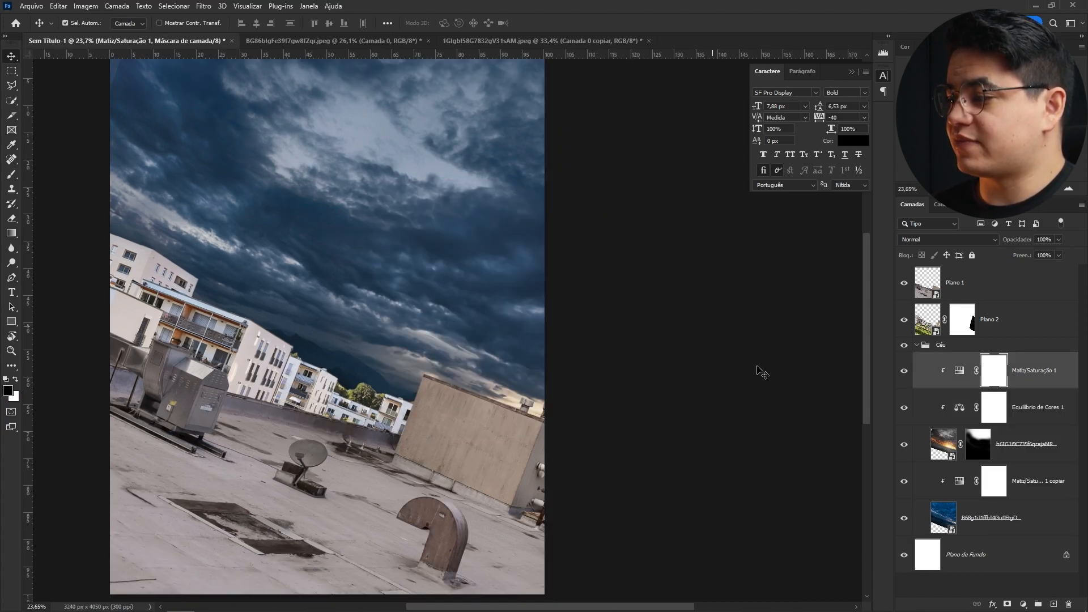
left_click(1024, 604)
left_click(1004, 469)
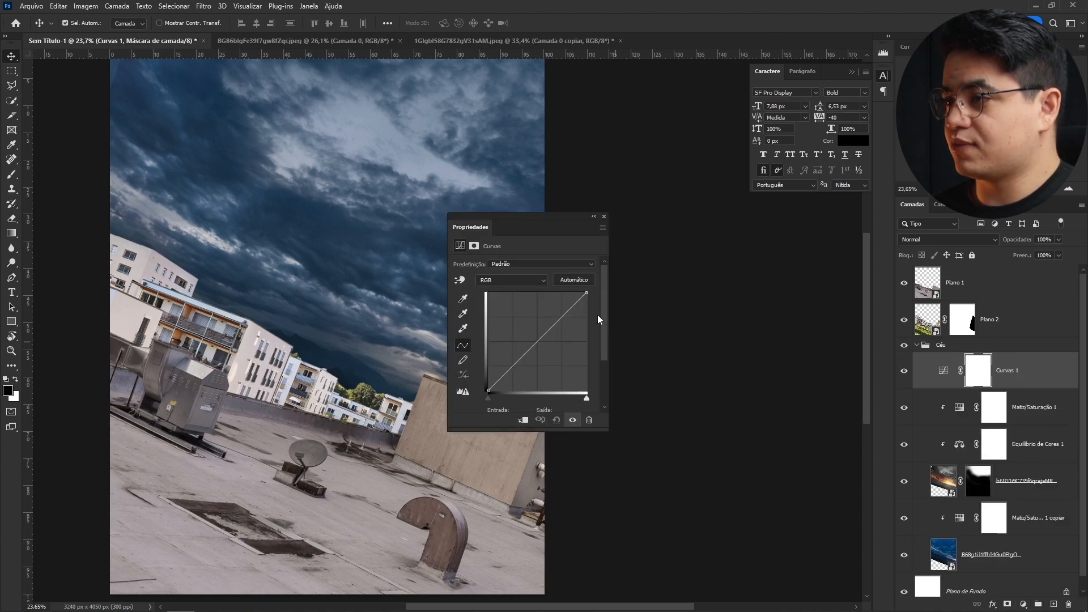
left_click_drag(511, 371, 502, 358)
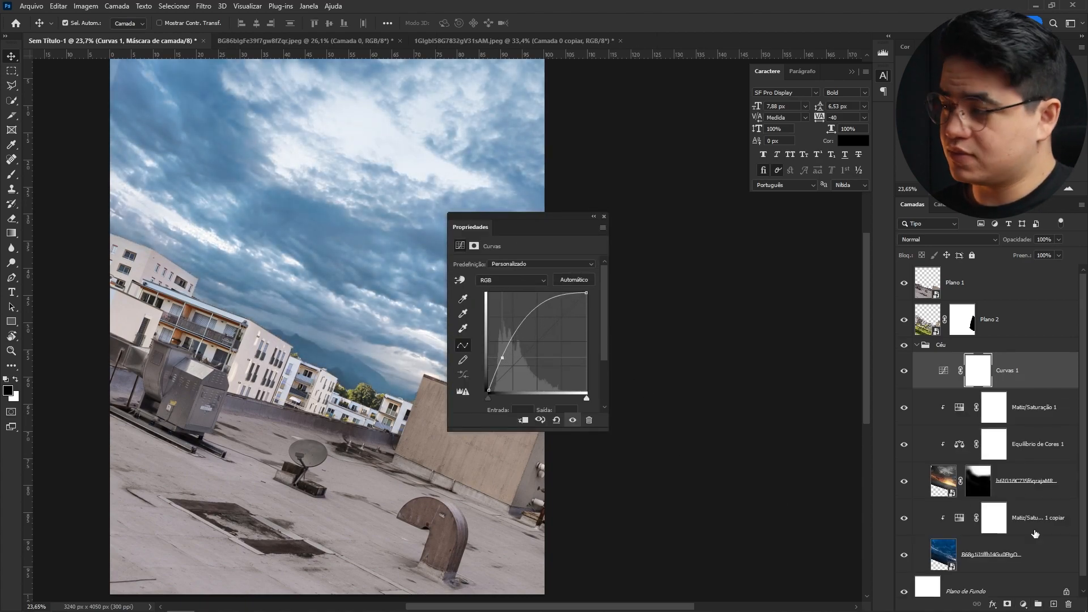
- Set the Curves layer's Blend If so its underlying layer black point moves right, limiting brightening to lighter tones
double_click(1015, 383)
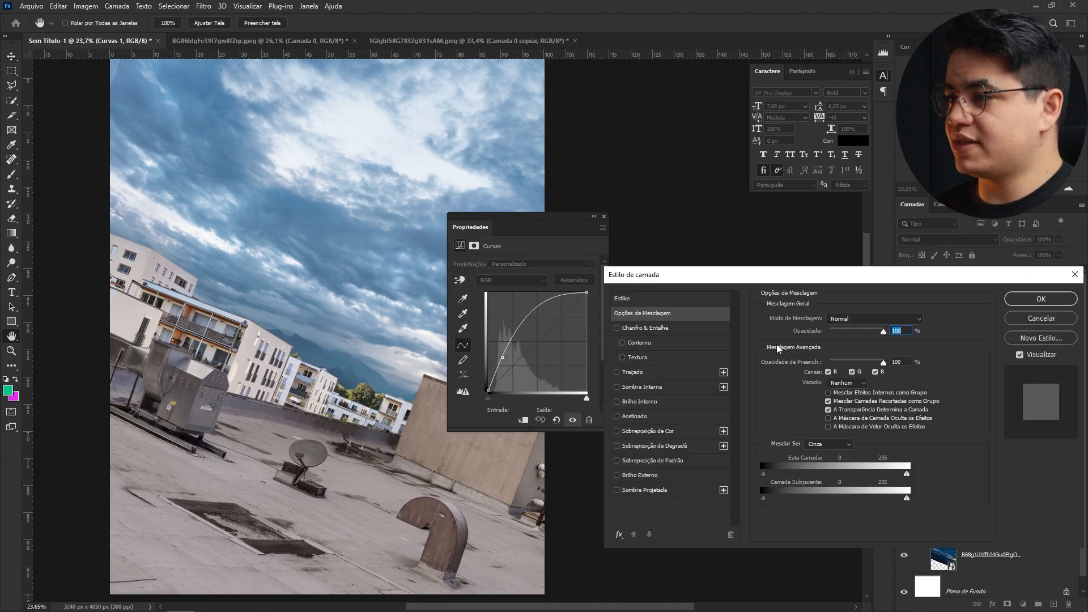
left_click_drag(761, 492, 865, 489)
left_click(1030, 300)
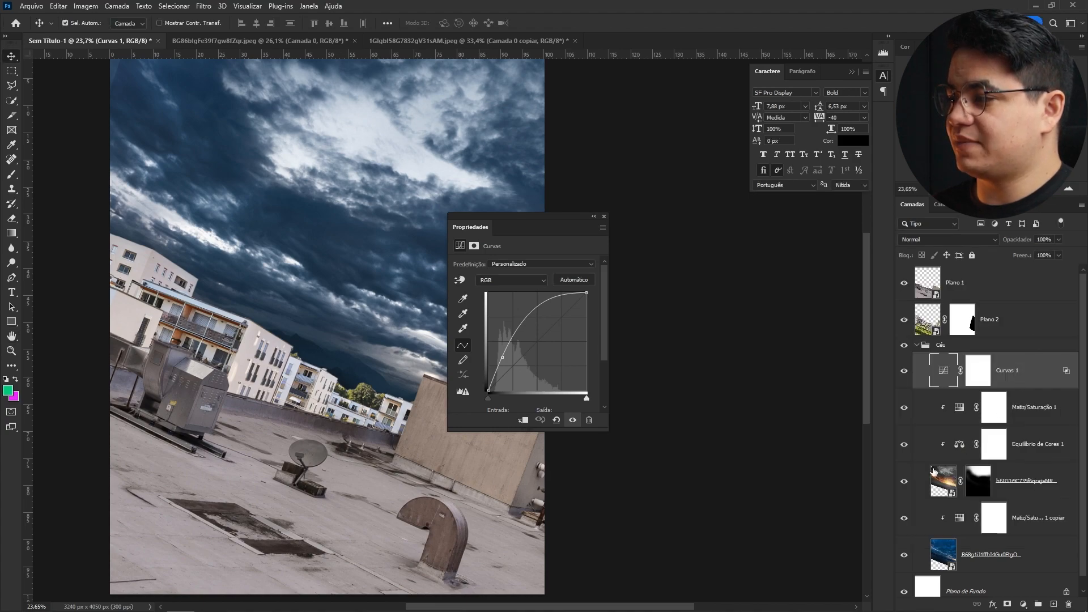
- Toggle the Curves layer and Céu group visibility to compare the sky before and after
left_click(905, 371)
left_click(910, 376)
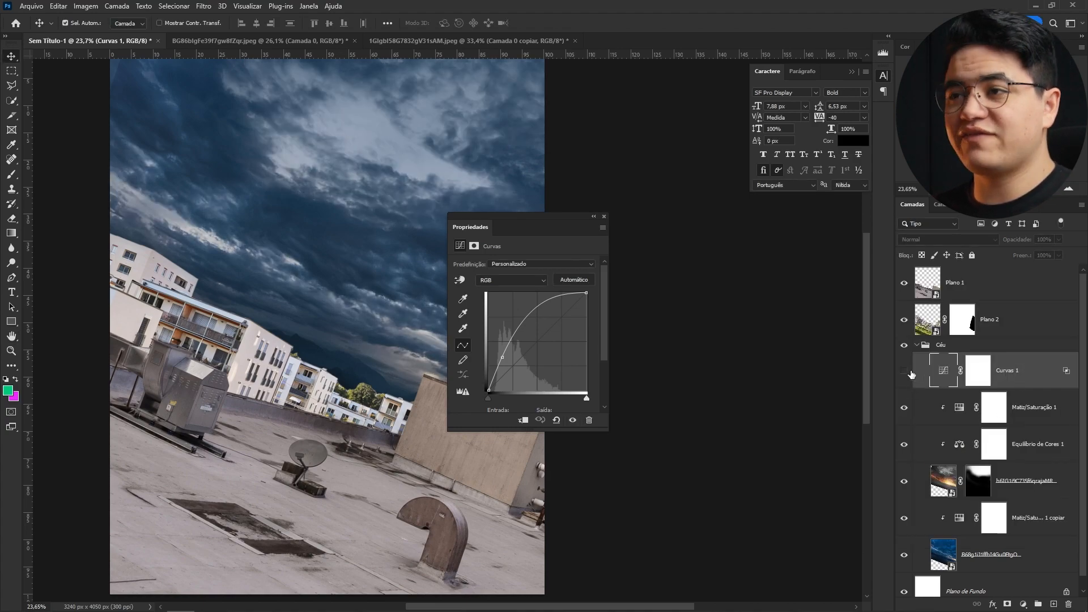
left_click(905, 371)
left_click(907, 373)
left_click(907, 373)
left_click(907, 374)
left_click(907, 374)
left_click(917, 346)
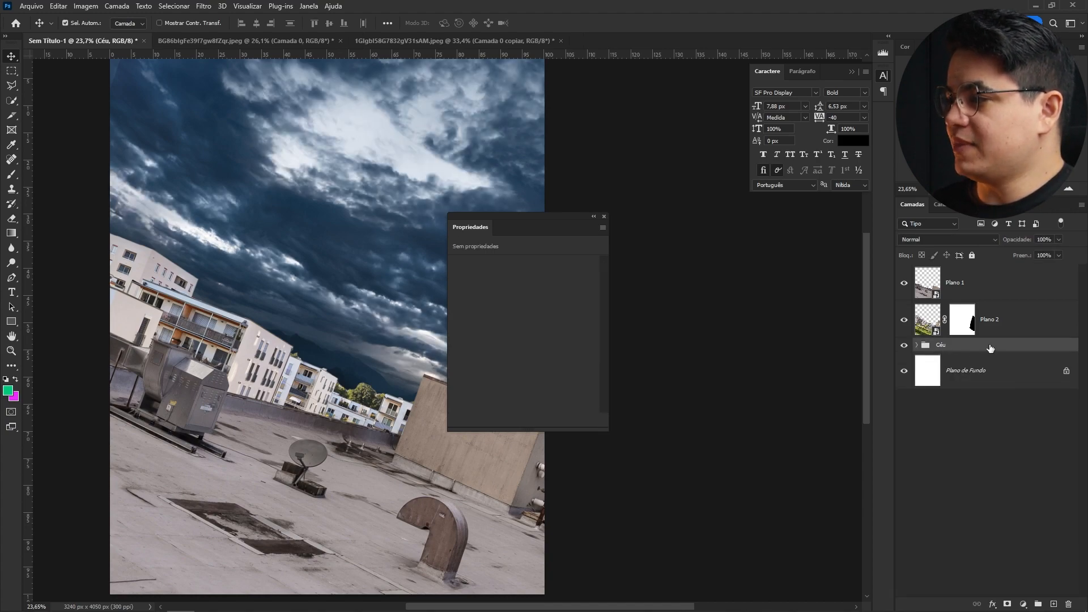
left_click(905, 345)
left_click(905, 345)
- Paint black on the Curves 1 mask to hide the brightening over the sky area near the horizon and buildings
left_click(928, 321)
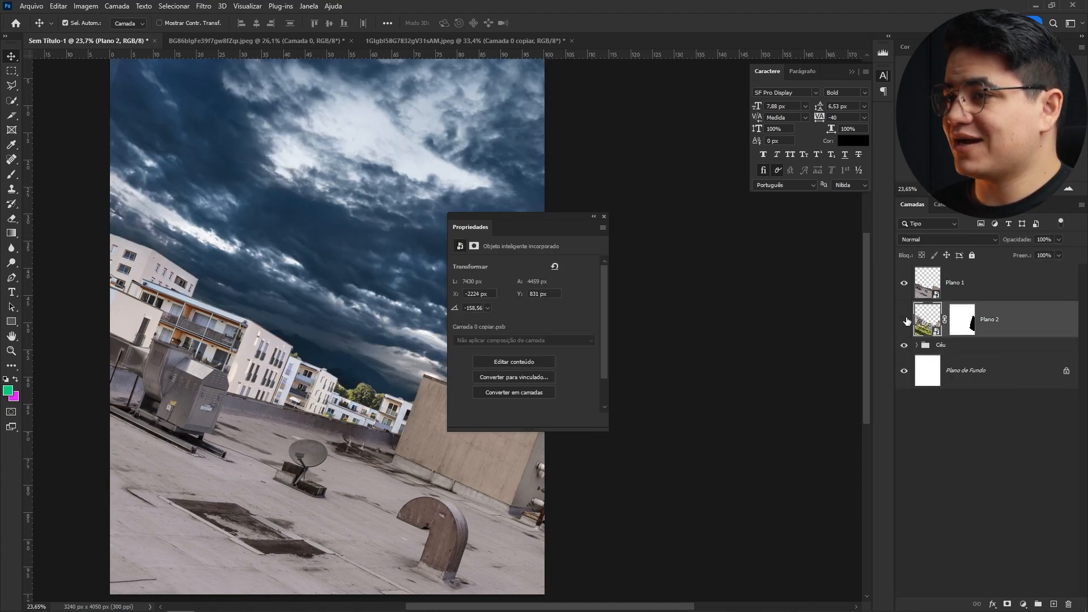
scroll(340, 397, "up", 5)
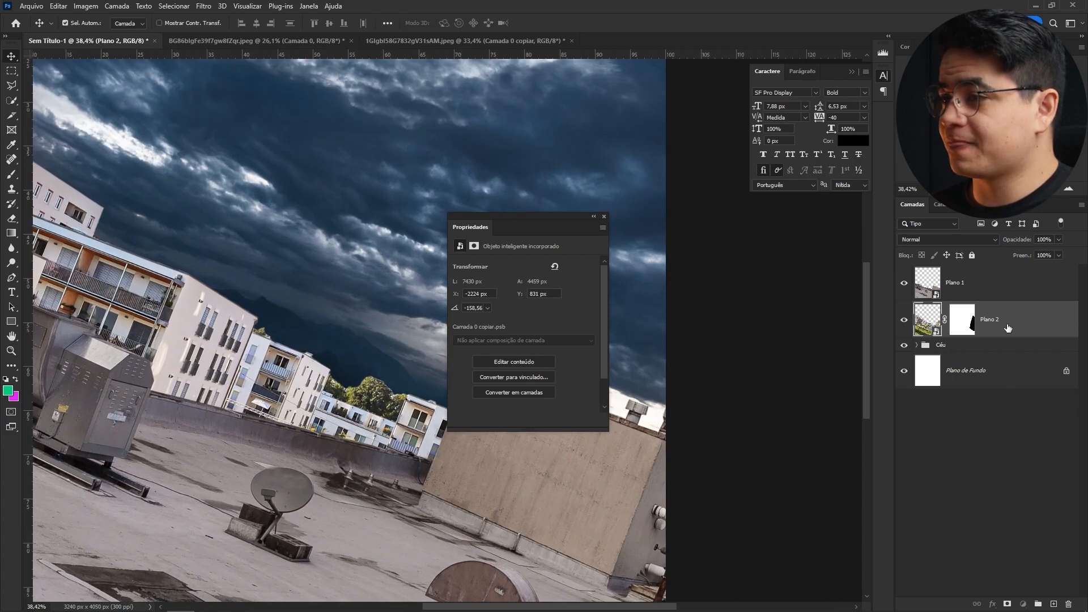
left_click_drag(534, 469, 304, 464)
left_click_drag(319, 448, 334, 446)
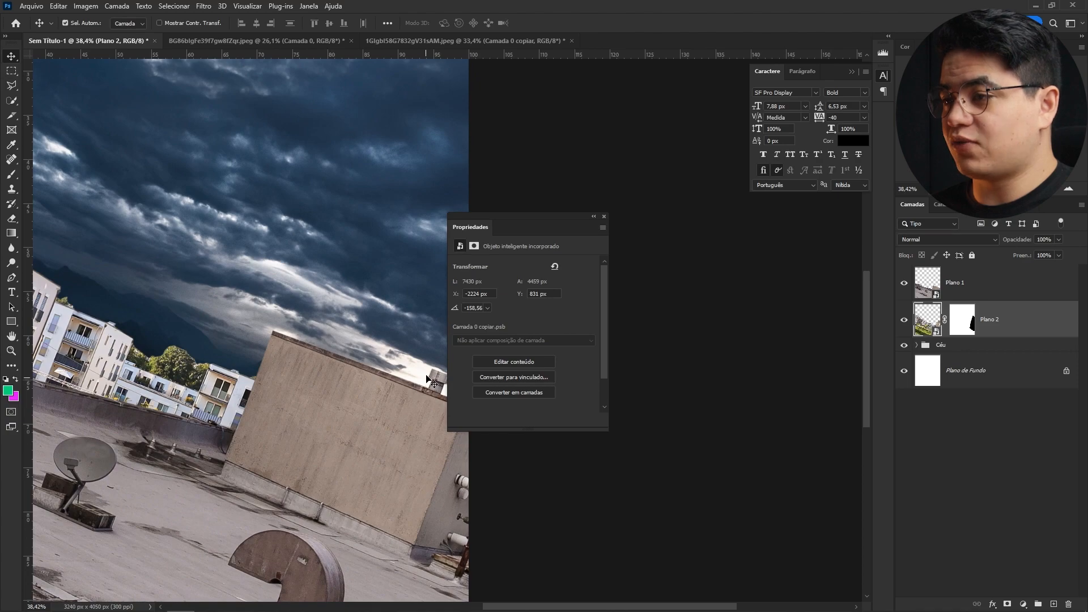
left_click(662, 374)
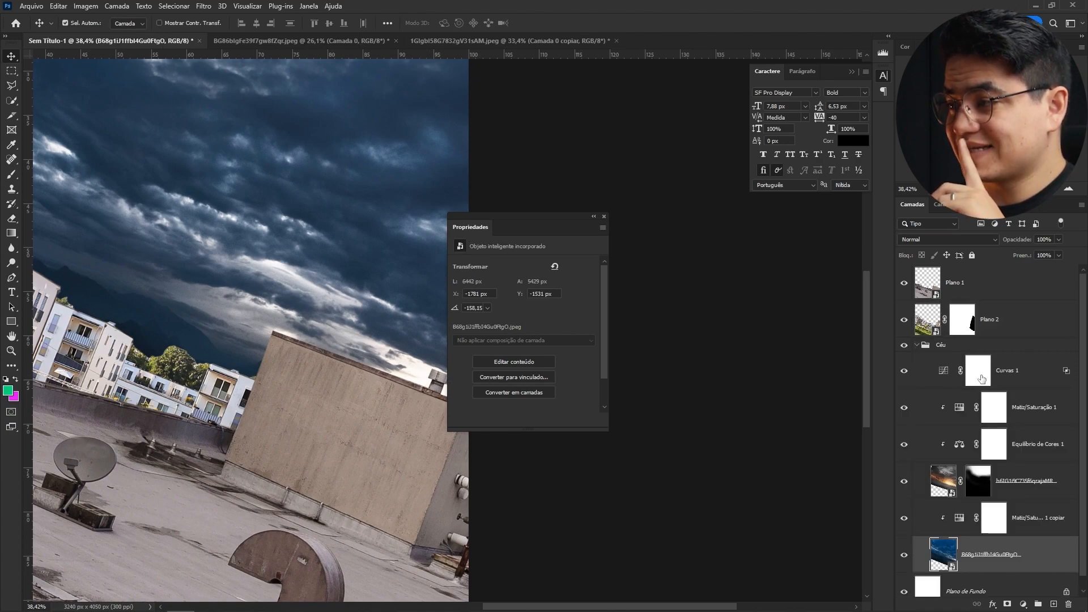
left_click(982, 380)
key("b")
left_click_drag(363, 387, 476, 390)
left_click(367, 387)
left_click(307, 364)
mouse_move(236, 359)
left_mouse_down()
mouse_move(199, 321)
mouse_move(249, 346)
left_mouse_up()
mouse_move(282, 367)
left_mouse_down()
mouse_move(363, 434)
mouse_move(328, 422)
mouse_move(394, 408)
mouse_move(245, 352)
left_mouse_up()
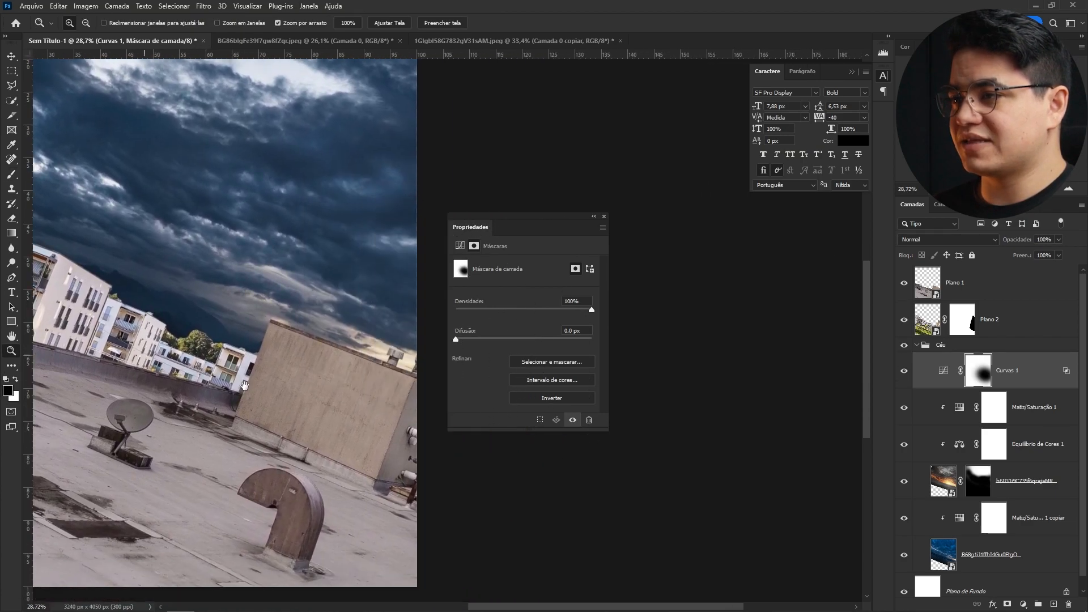
- Add a second Curves adjustment above Curves 1 in the Céu group and raise its curve to brighten
left_click_drag(529, 222, 749, 224)
left_click_drag(554, 330, 588, 343)
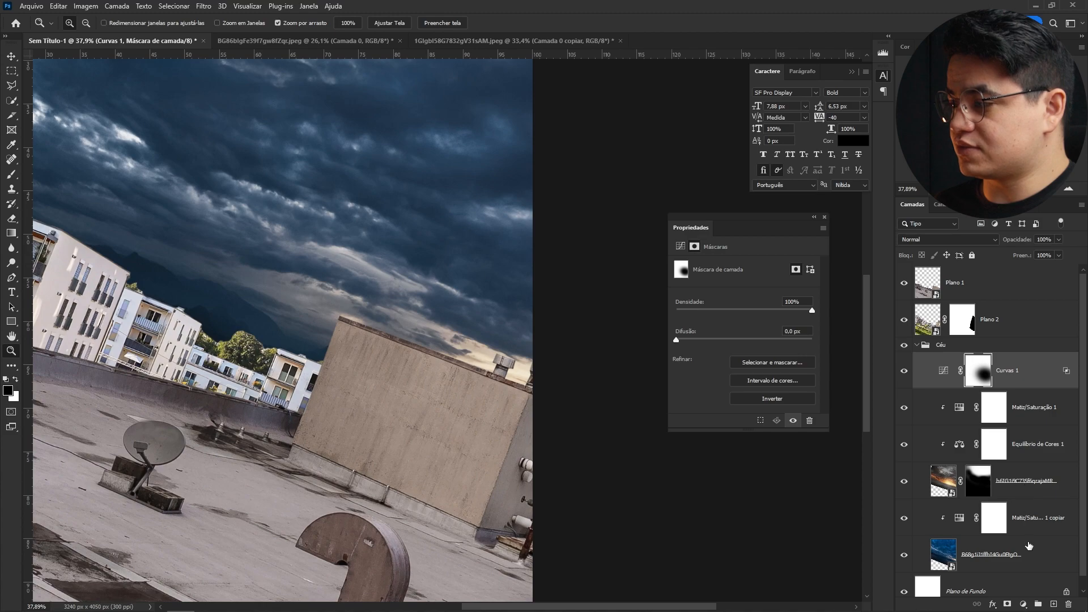
left_click(1023, 606)
left_click(958, 494)
left_click_drag(728, 372, 727, 363)
key("ctrl+alt+g")
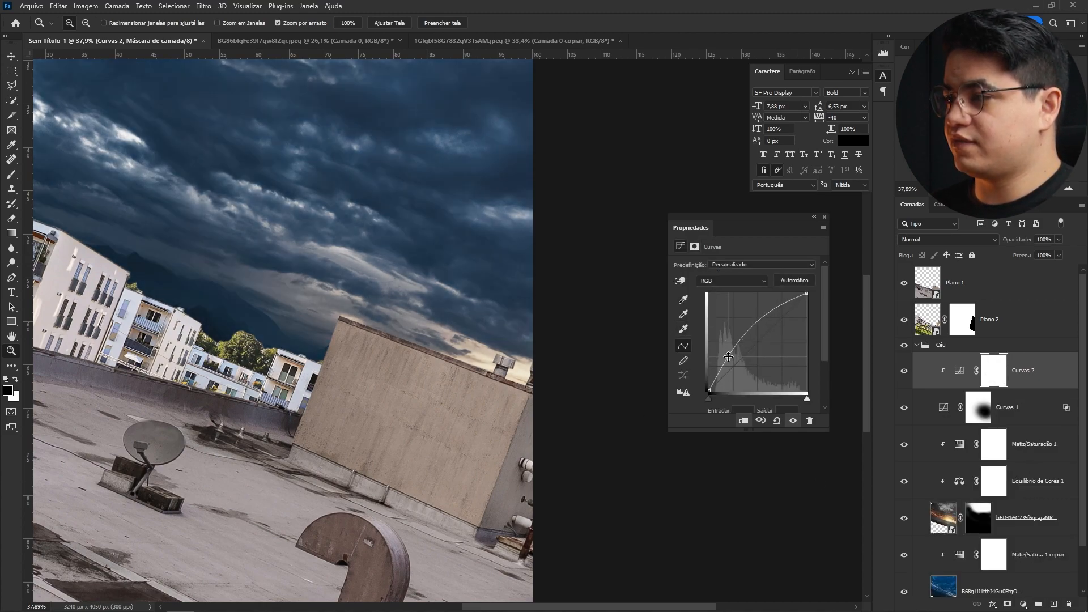
- Set Curves 2's Blend If underlying layer black point split to 70/140 so only lighter tones brighten
left_click(976, 387, "alt")
double_click(1026, 372)
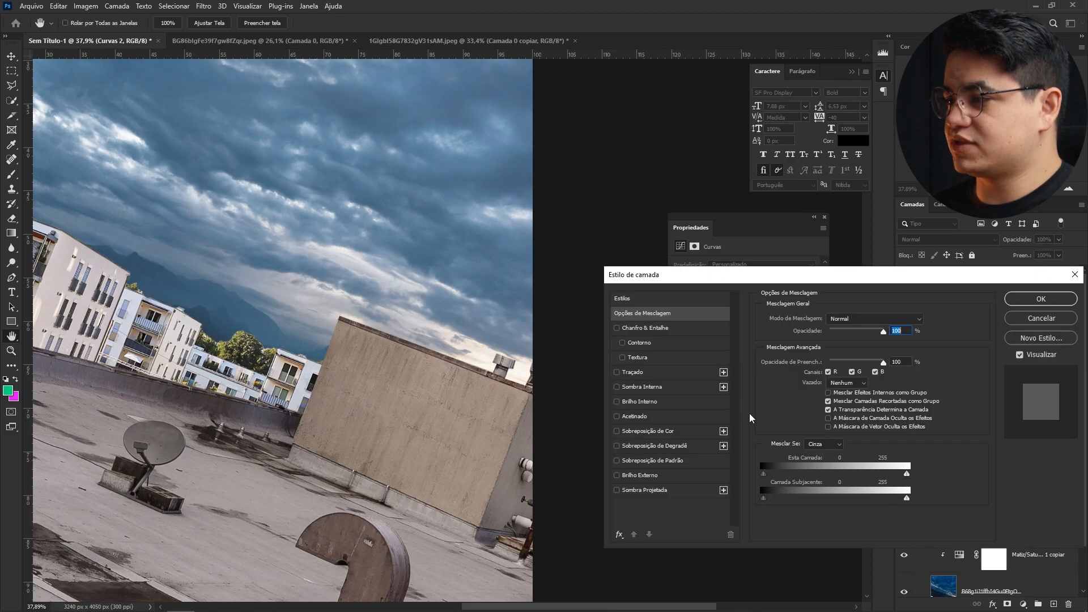
left_click_drag(793, 497, 833, 496)
left_click(1036, 293)
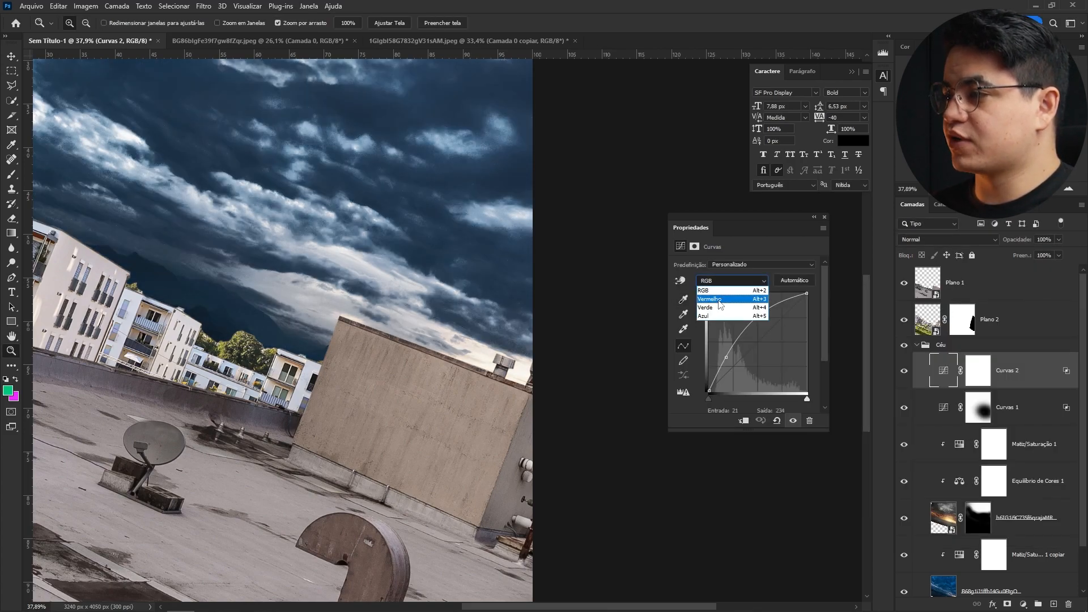
- Adjust the red and blue channel curves of Curves 2 to give the sky a warm tint
left_click(719, 305)
left_click_drag(726, 371, 727, 362)
left_click(731, 281)
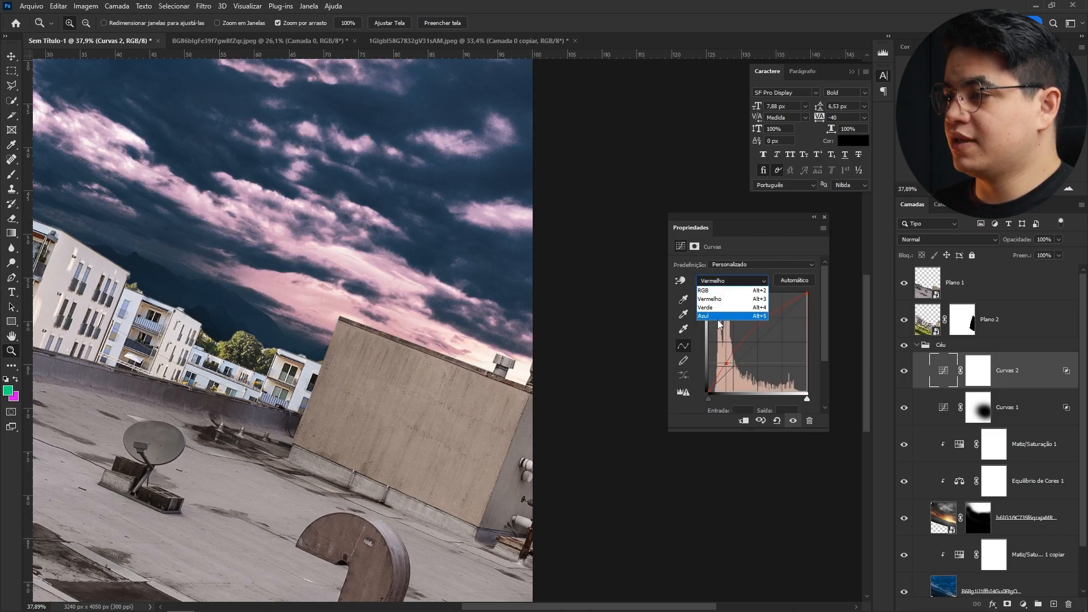
left_click(719, 325)
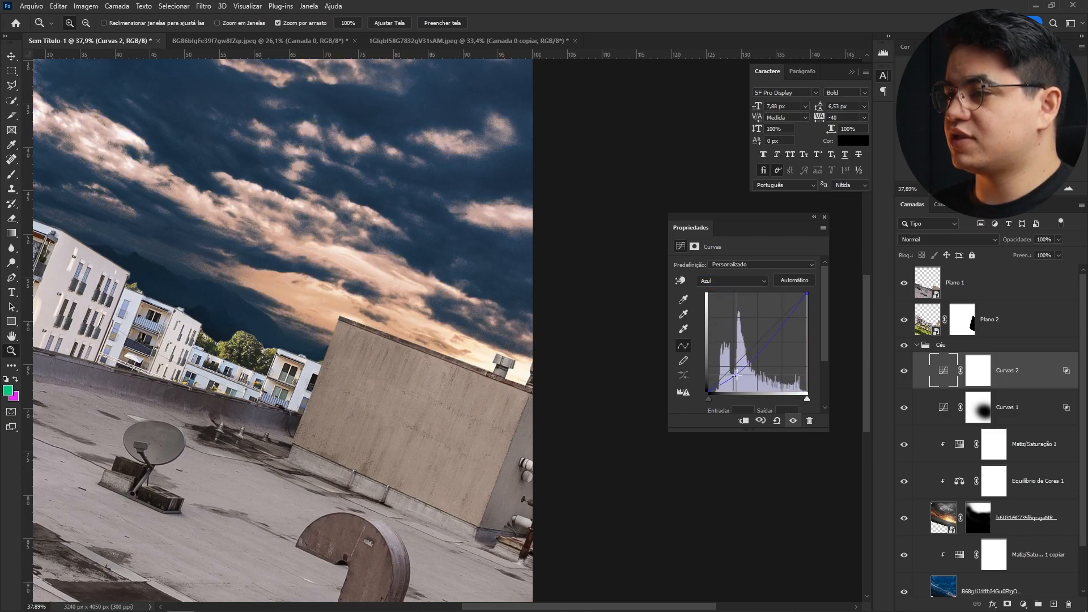
- Invert the Curves 2 mask and paint white over the lower sky to reveal the warm grading there
key("ctrl+i")
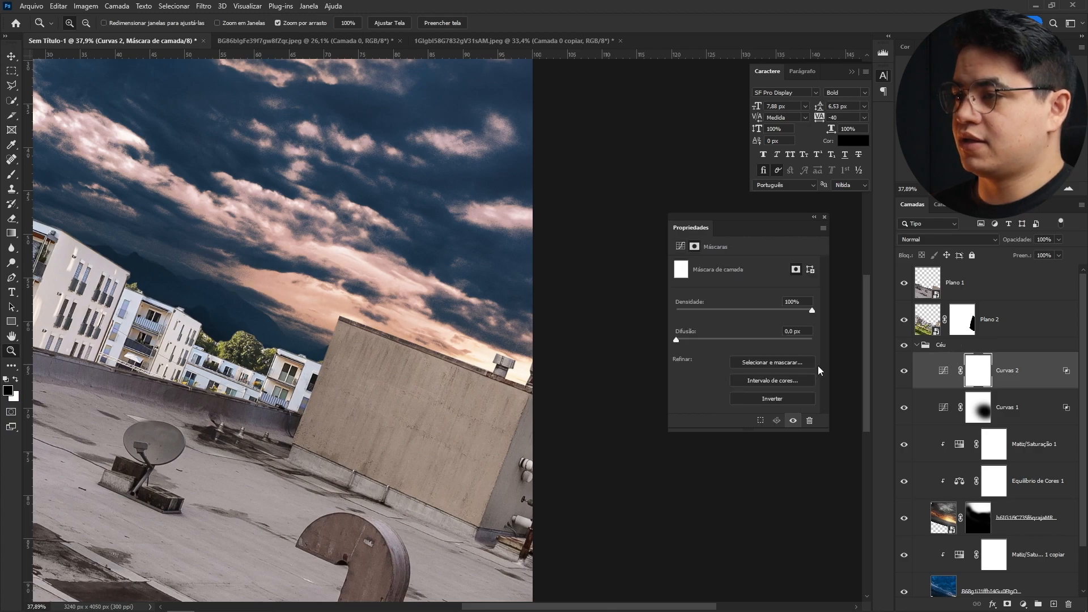
key("b")
key("d")
left_click(443, 401)
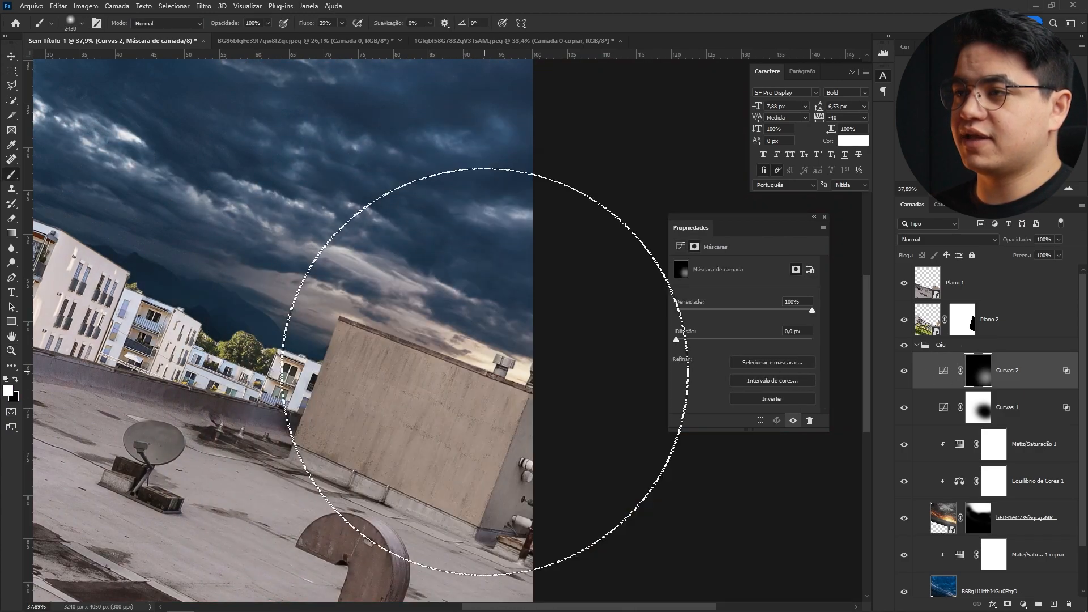
left_click_drag(436, 368, 518, 371)
left_click_drag(227, 283, 410, 363)
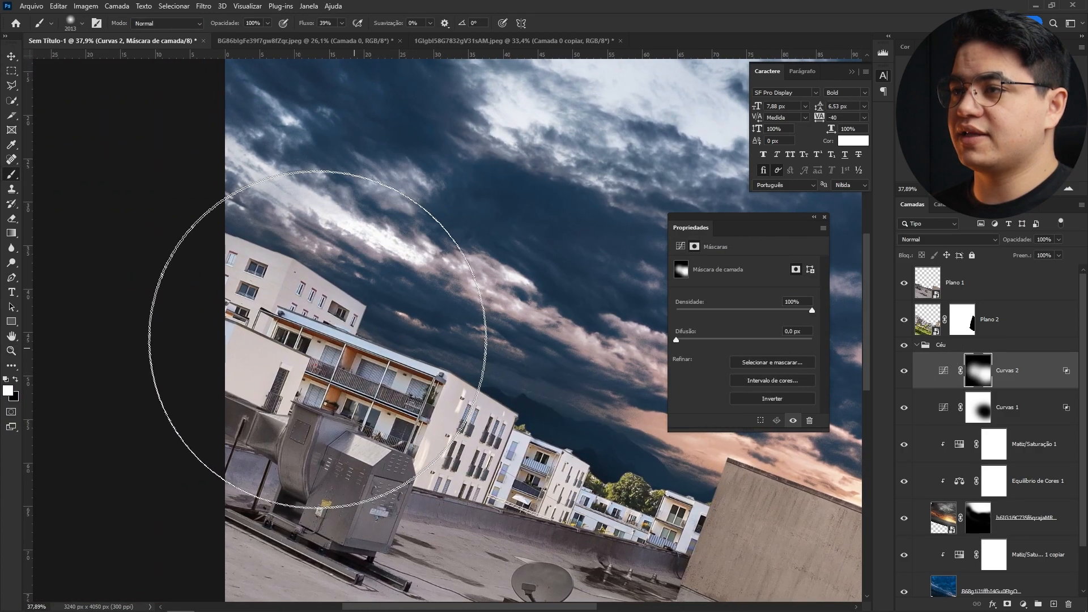
key("z")
key("ctrl+0")
- Reopen Curves 2's blending options to review the Blend If setting, then close them
double_click(921, 372)
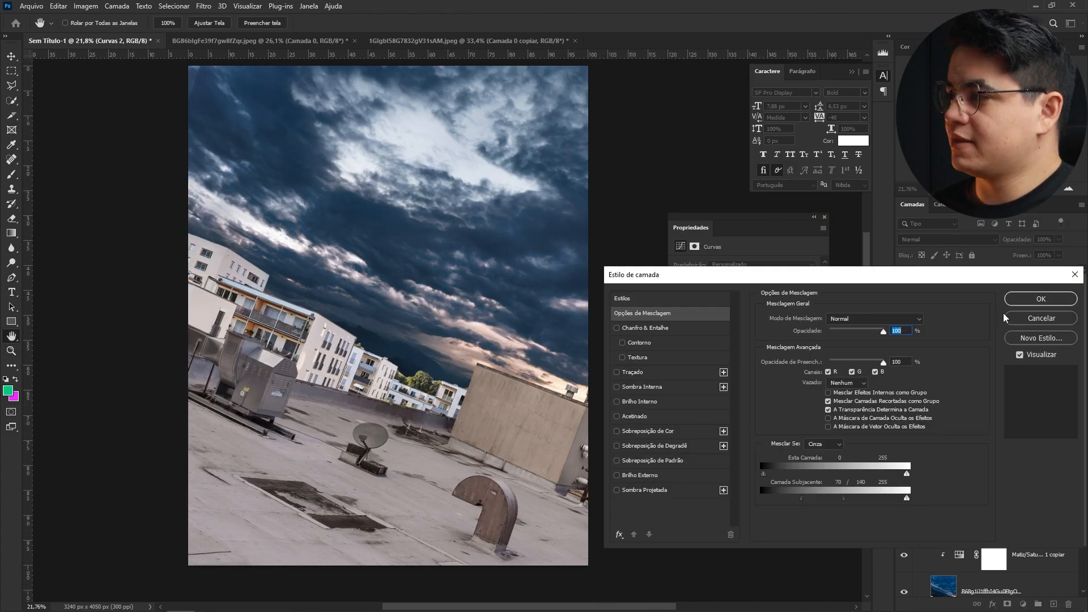
left_click(1041, 299)
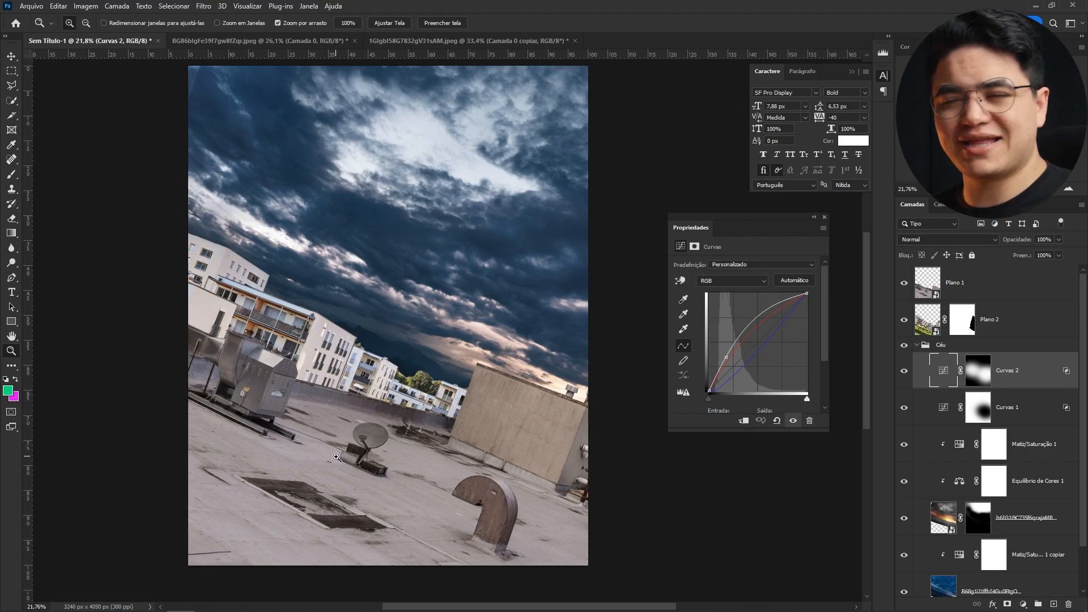
scroll(488, 369, "up", 5)
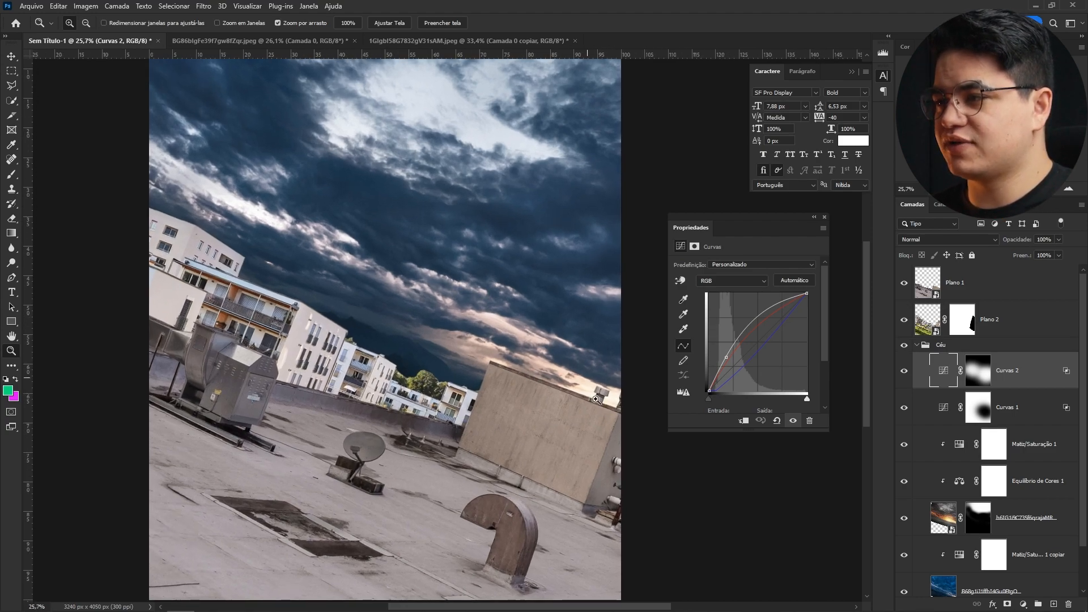
key("v")
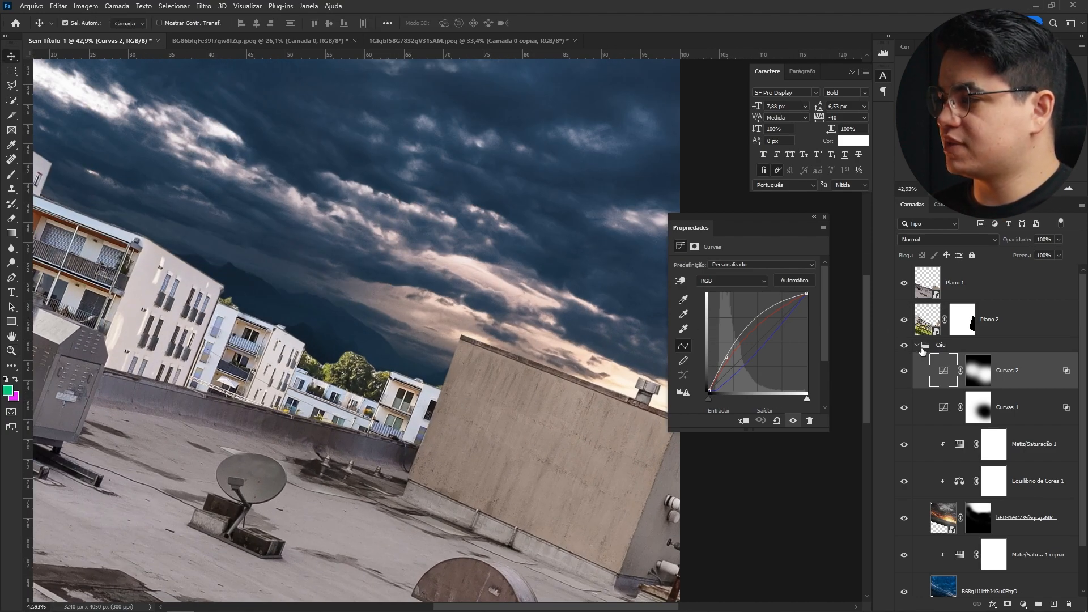
- Collapse the Céu group, select Plano 2 and add a Color Balance adjustment layer above it
left_click(922, 347)
double_click(917, 345)
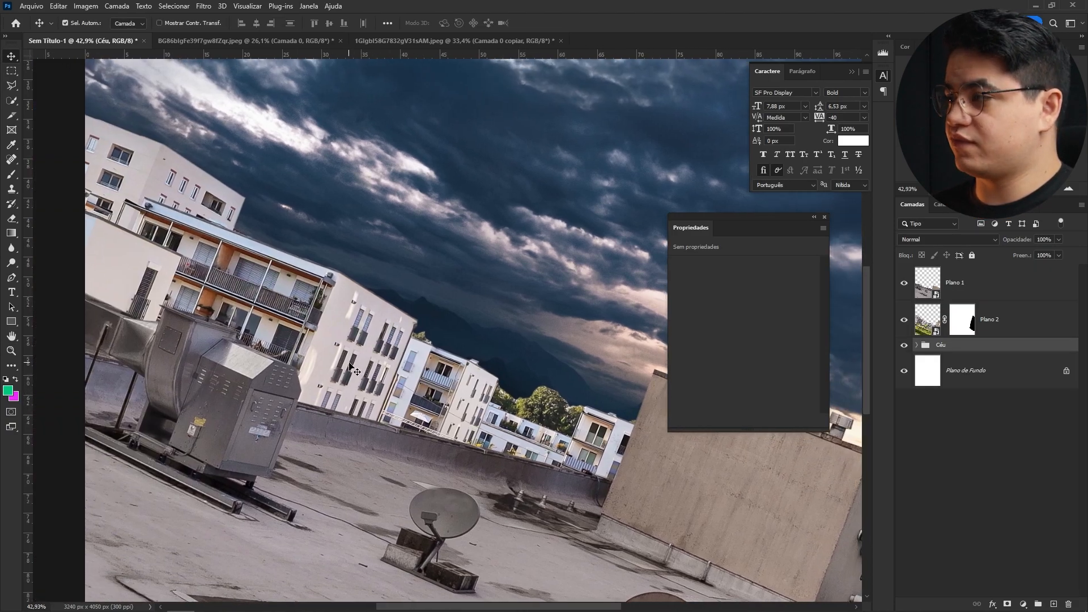
left_click(356, 371)
left_click(1024, 605)
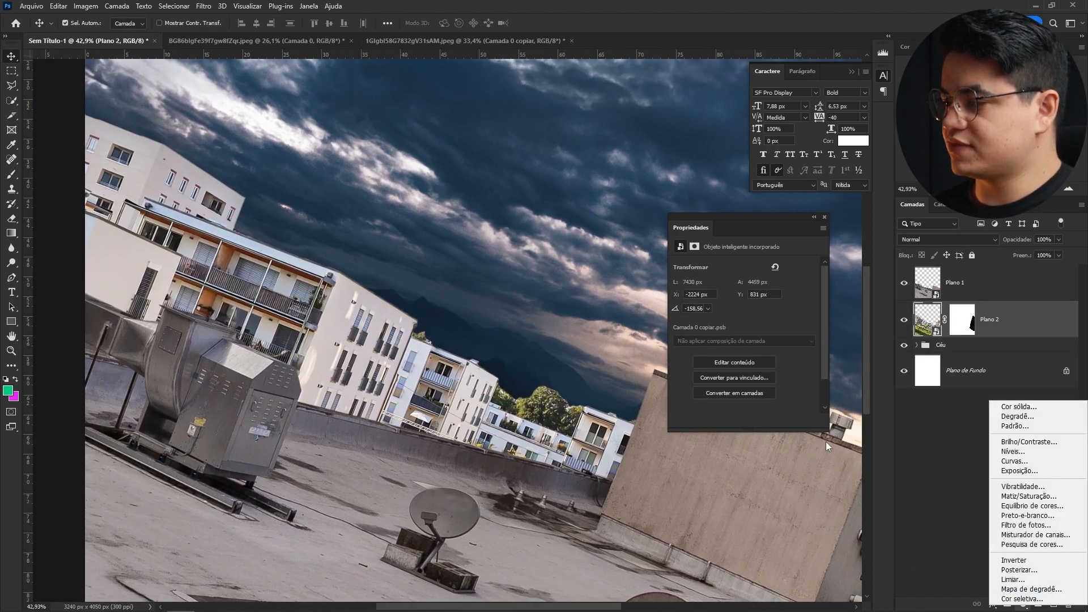
left_click(998, 505)
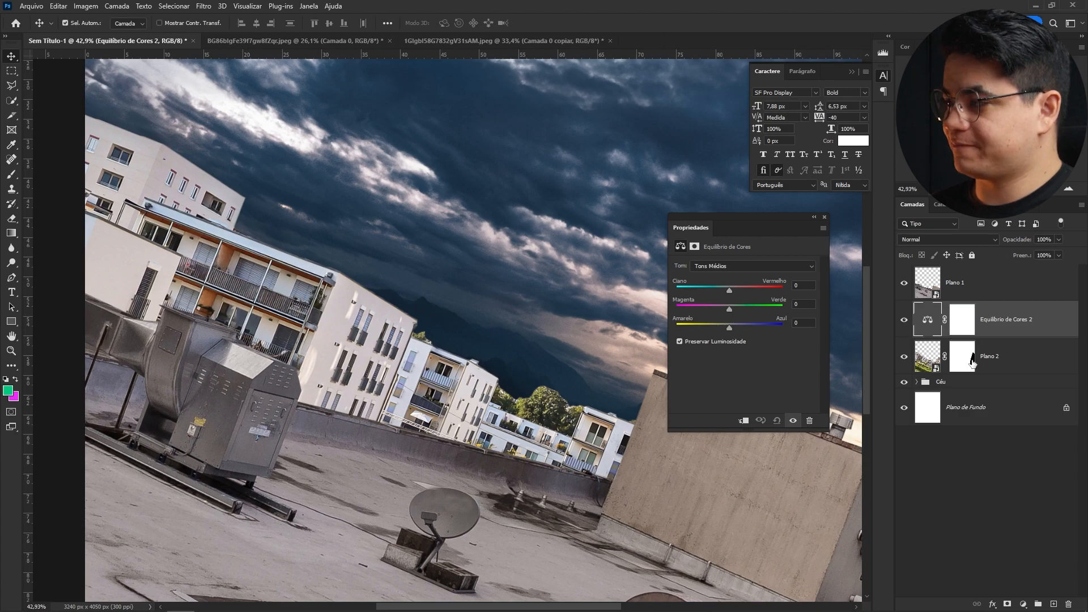
- Add a clipped Curves adjustment above Plano 2 and lower its white point to darken the buildings
left_click(929, 356)
left_click(1023, 605)
left_click(1015, 461)
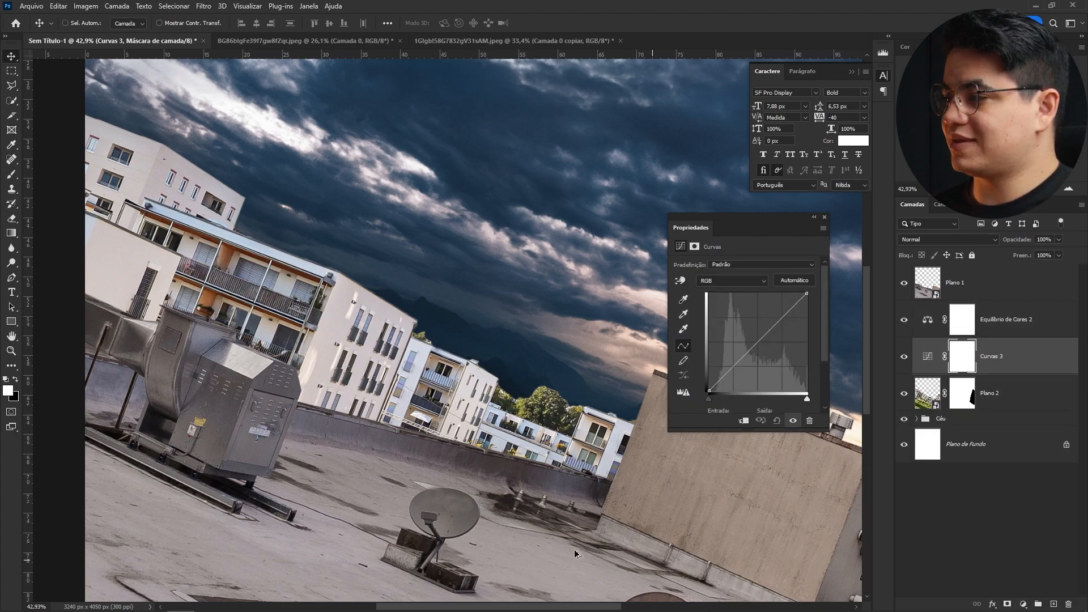
left_click_drag(807, 301, 820, 358)
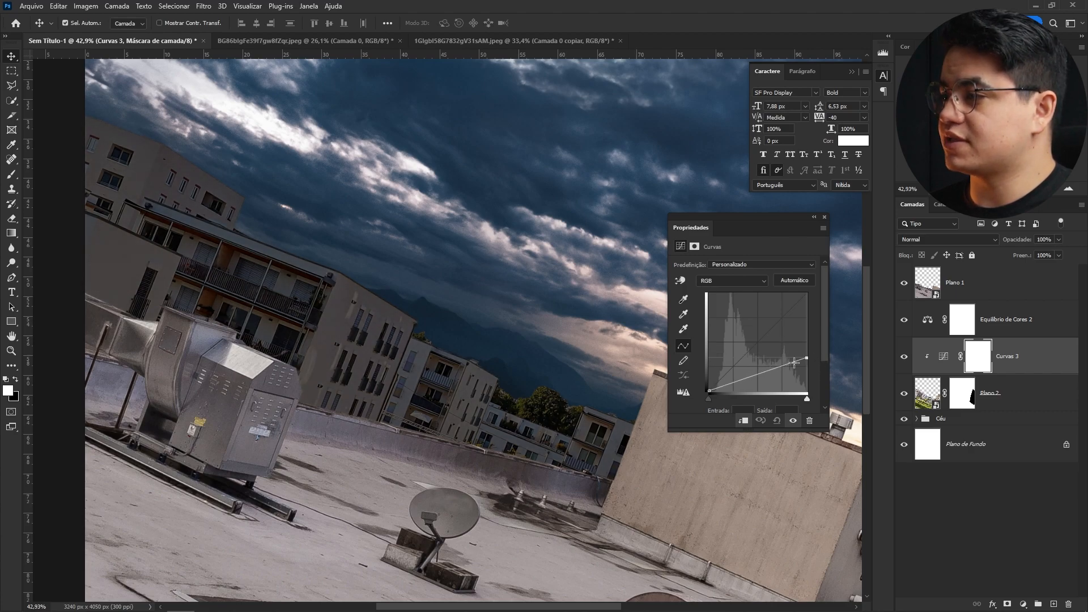
left_click_drag(708, 389, 708, 386)
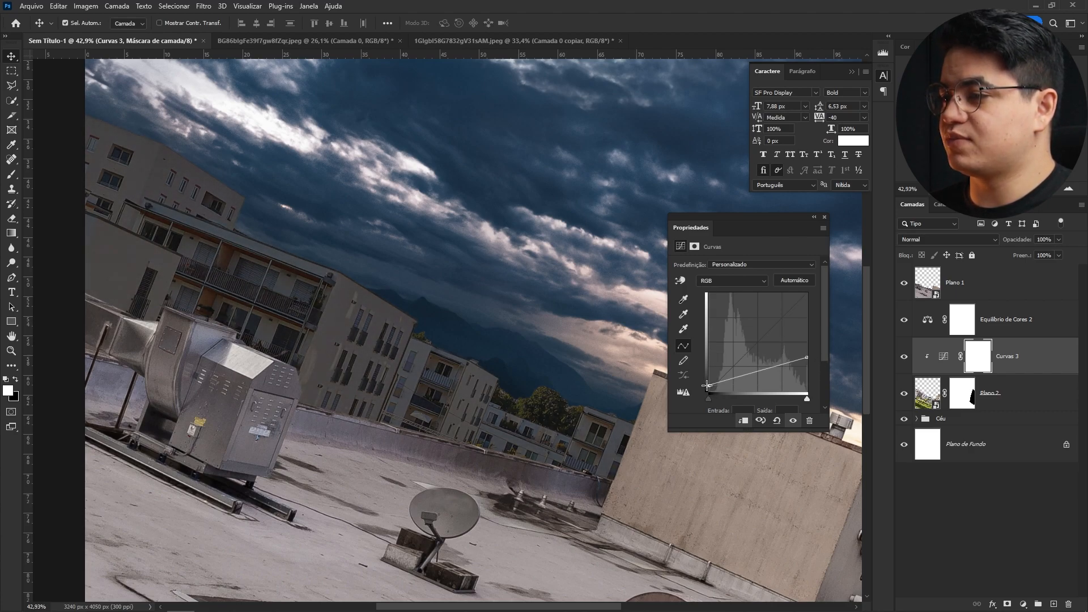
left_click_drag(811, 361, 812, 366)
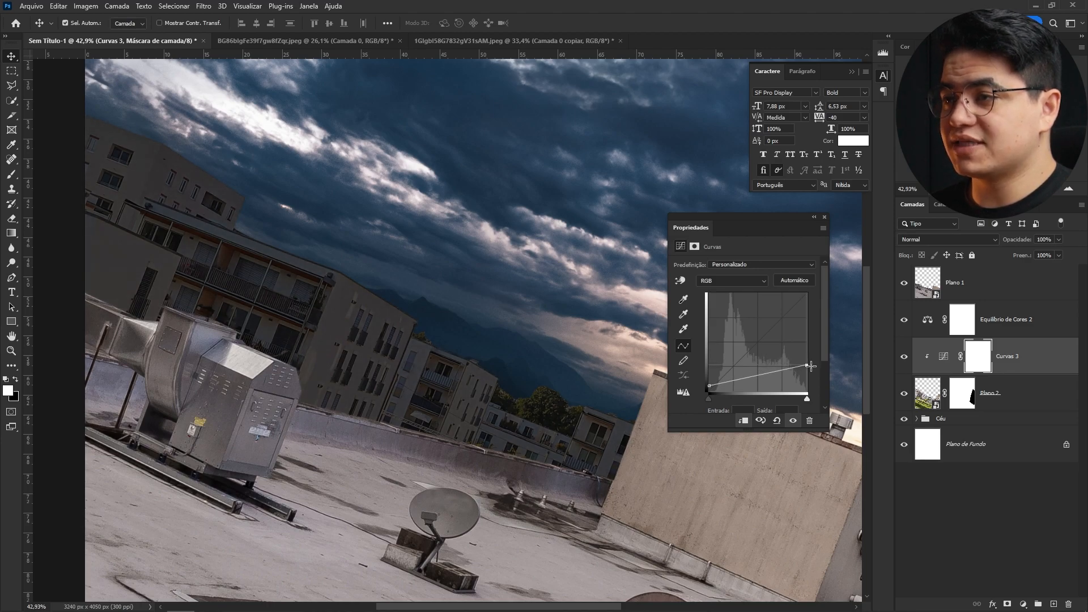
- Add a Hue/Saturation adjustment above Curves 3 and set its saturation to -37
left_click(1001, 325)
left_click(1008, 356)
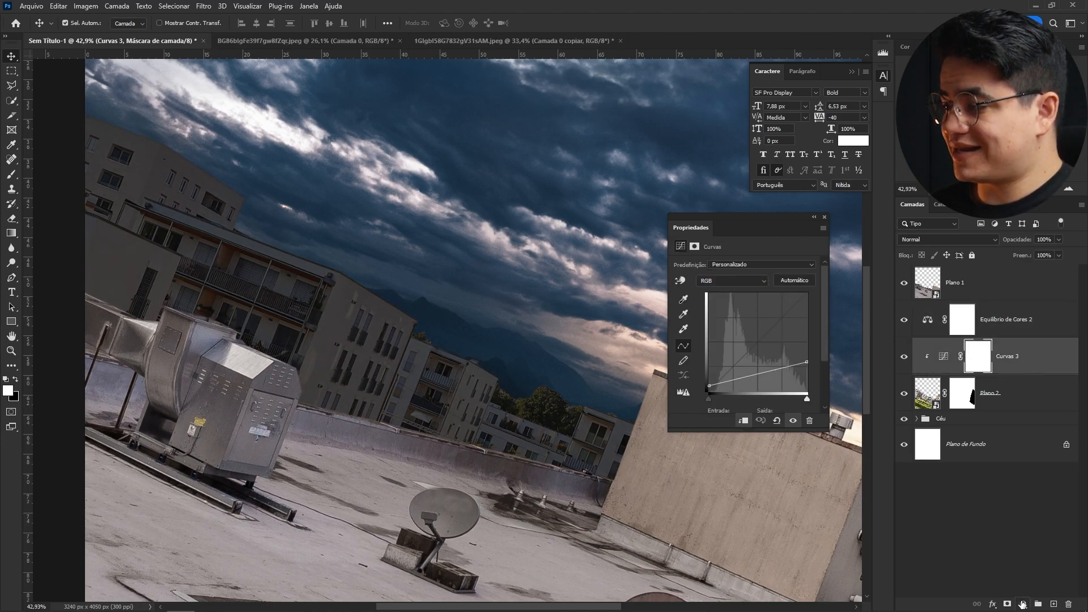
left_click(1022, 605)
left_click(1004, 491)
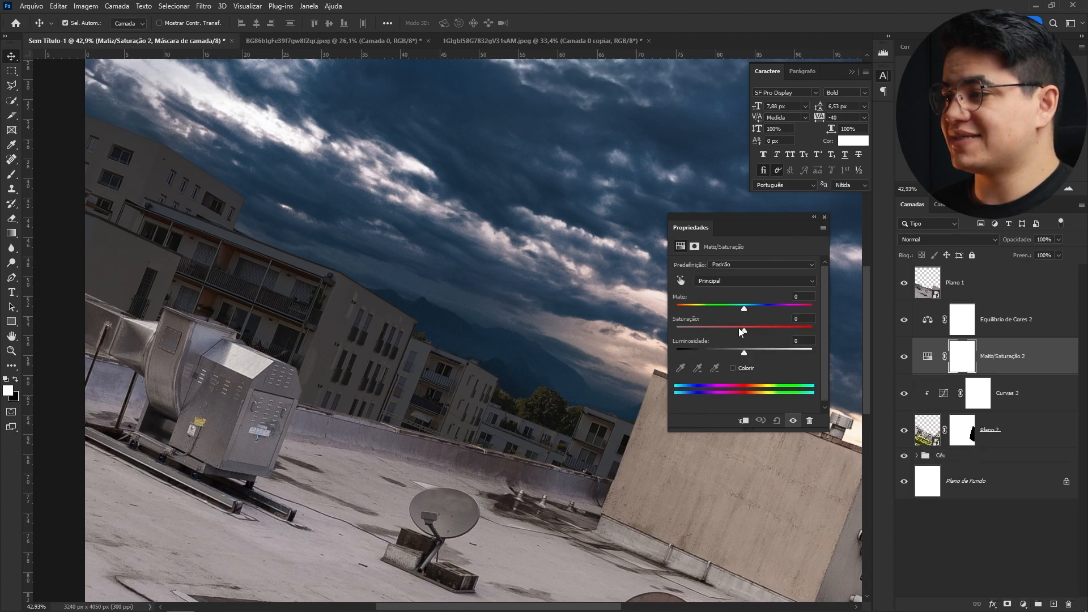
left_click_drag(734, 324, 719, 332)
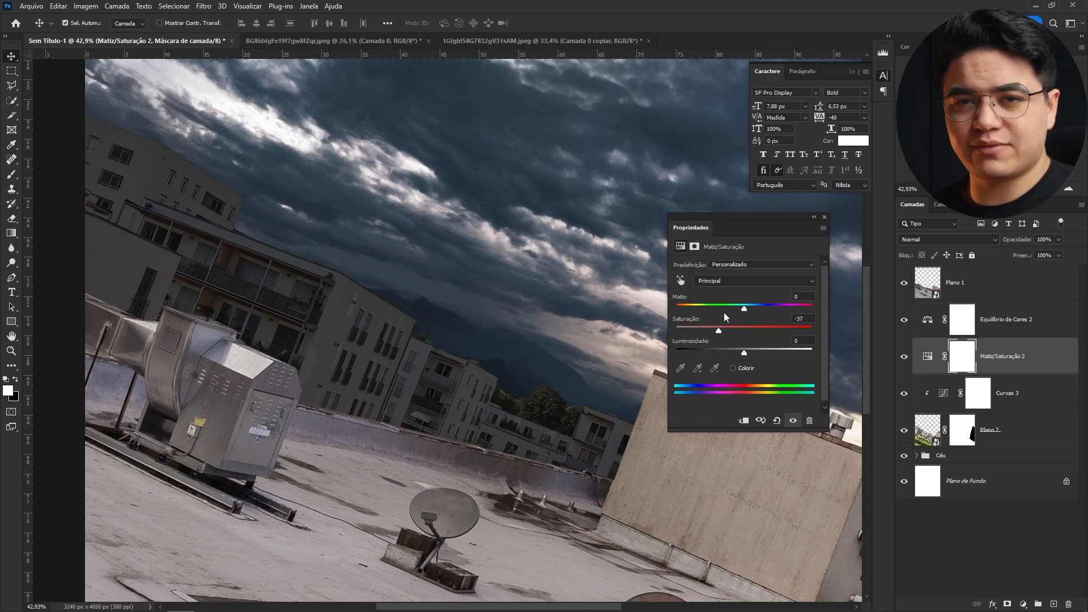
- Clip the Hue/Saturation and Color Balance 2 layers to the layers below them
key("ctrl+alt+g")
left_click(1006, 330)
key("ctrl+alt+g")
- Set Color Balance 2's shadows to -4 on cyan–red and +8 on yellow–blue
left_click(715, 267)
left_click(717, 276)
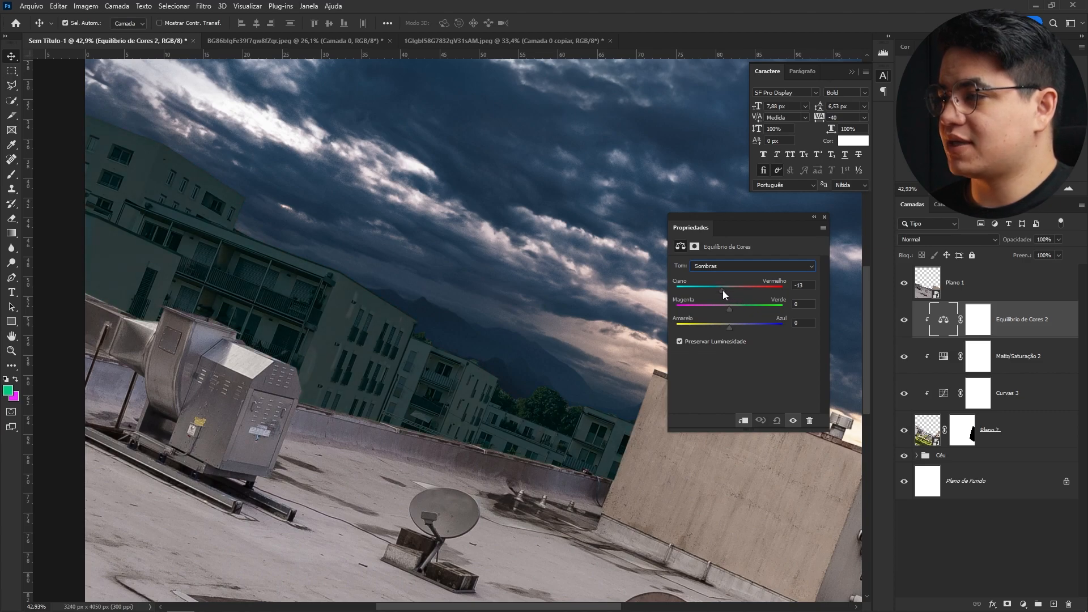
left_click_drag(729, 290, 734, 326)
left_click(989, 239)
left_click(929, 499)
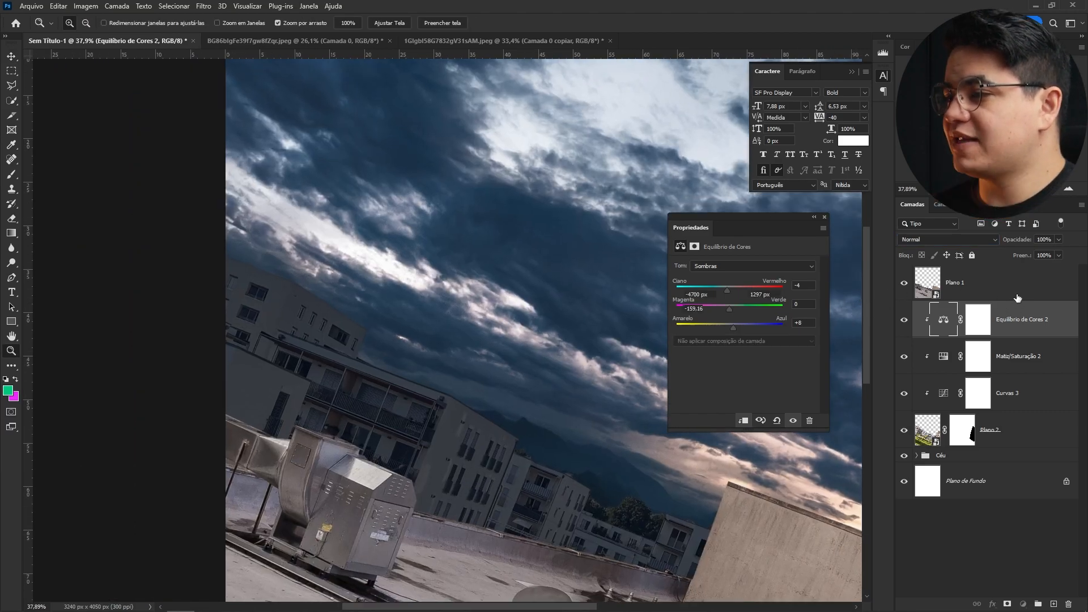
left_click(1016, 299)
left_click(1024, 604)
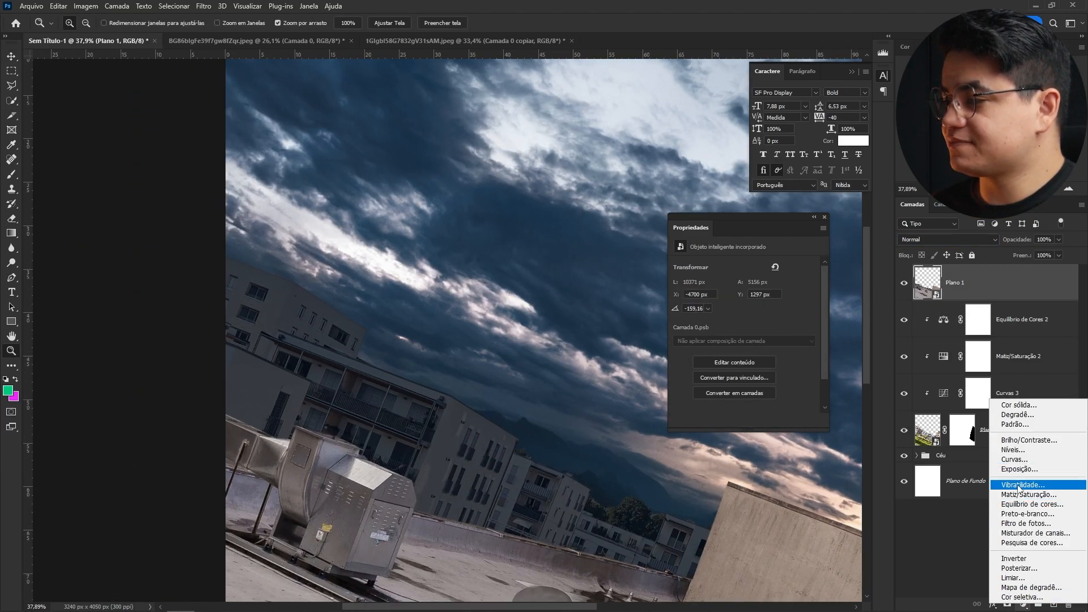
key("Escape")
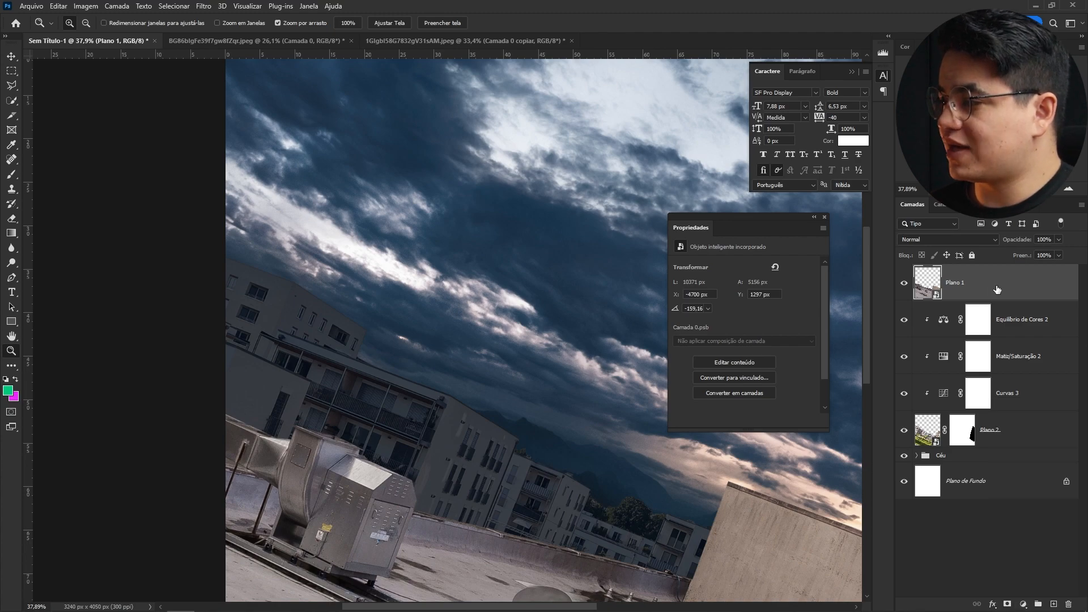
- Group Plano 2 with its adjustment layers and name the group mid ground
left_click(1019, 437)
left_click(1013, 329, "shift")
key("ctrl+g")
left_click(963, 294)
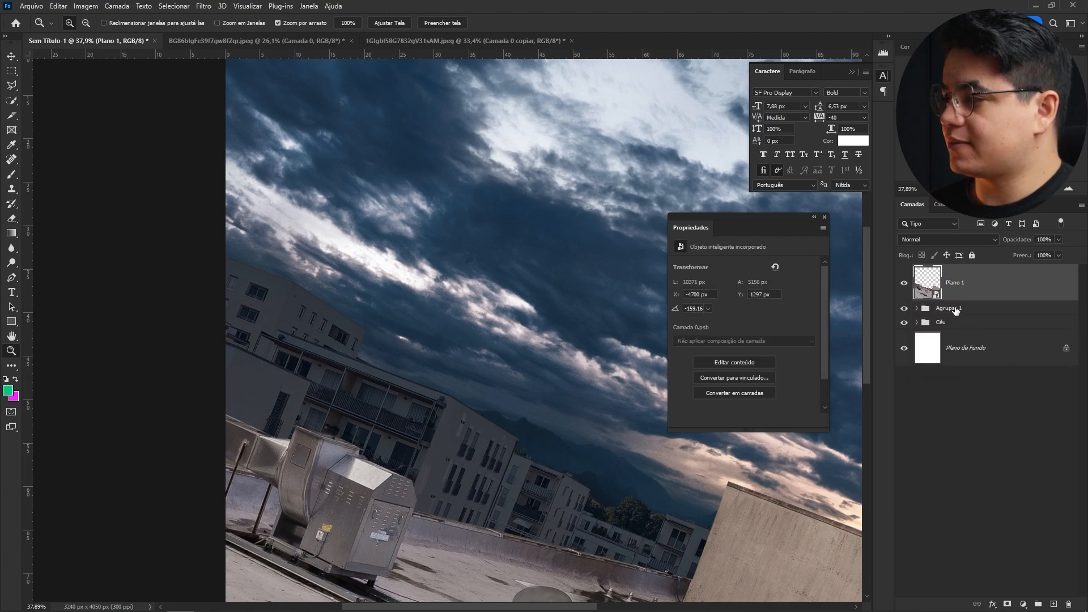
double_click(950, 308)
type("mid ground")
key("Return")
- Group Plano 1 into a new group named ForeGround
left_click(959, 286)
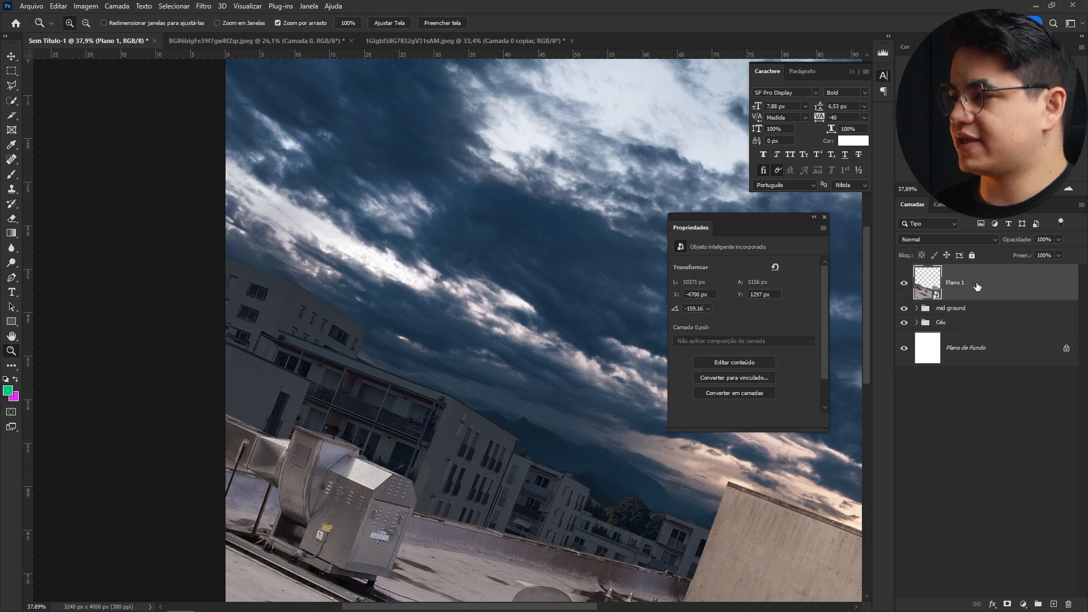
key("ctrl+g")
type("F")
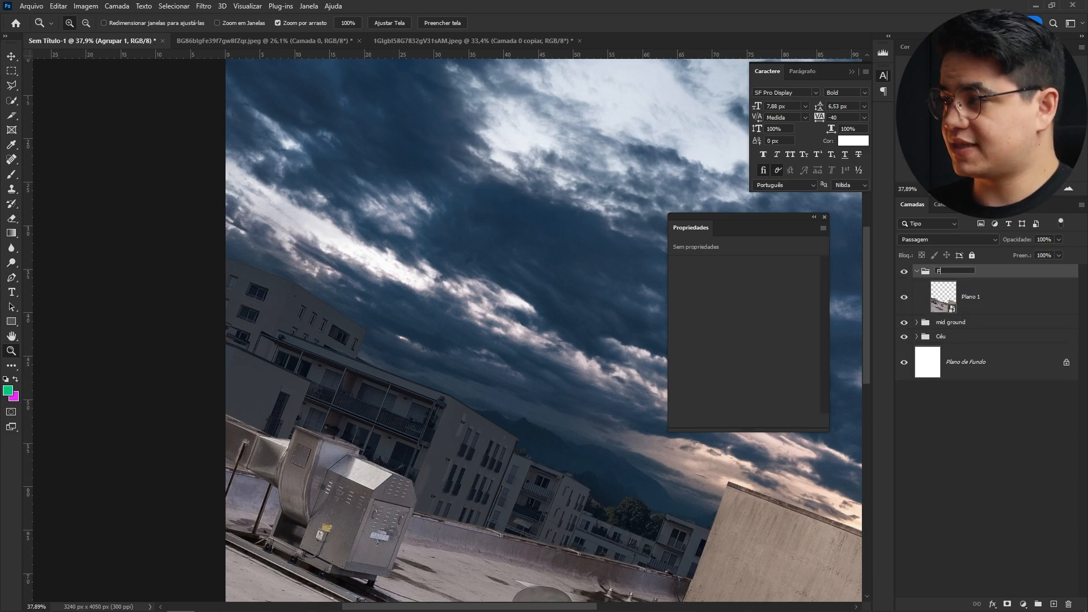
key("Return")
- Add a Curves adjustment clipped to Plano 1, pulling the top curve point down to darken the rooftop
left_click(949, 294)
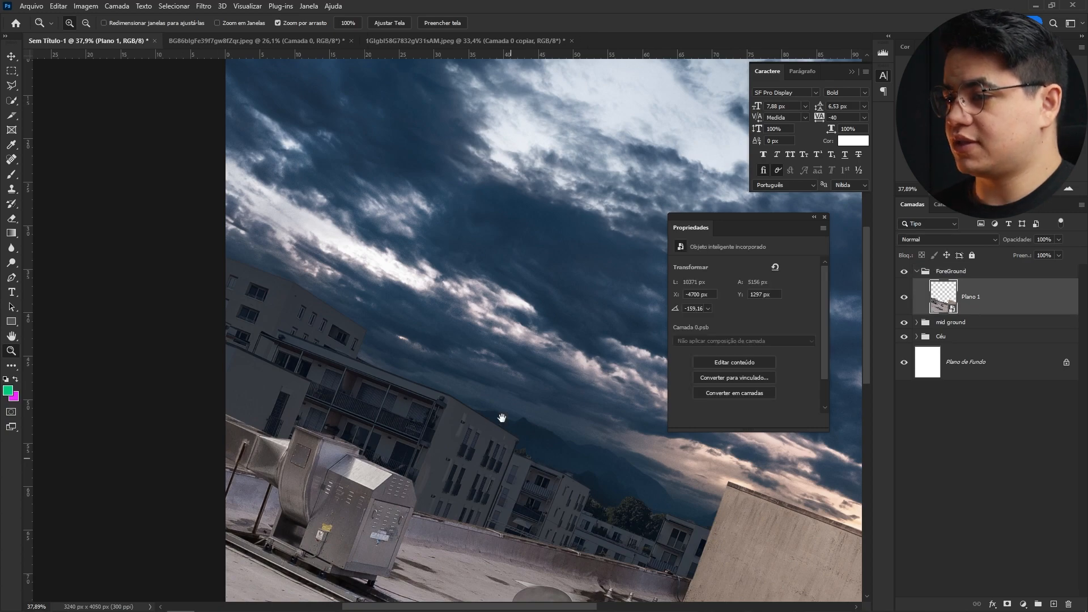
left_click_drag(506, 439, 467, 298)
scroll(519, 367, "down", 2)
left_click_drag(542, 381, 445, 340)
scroll(486, 388, "down", 2)
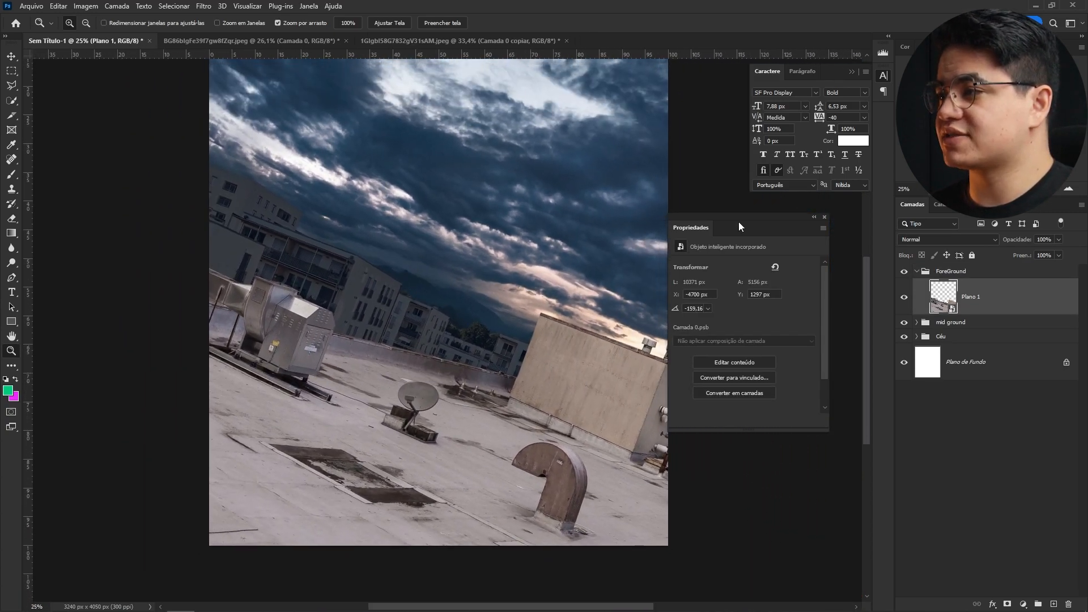
left_click_drag(704, 229, 737, 111)
left_click(1023, 604)
left_click(1015, 460)
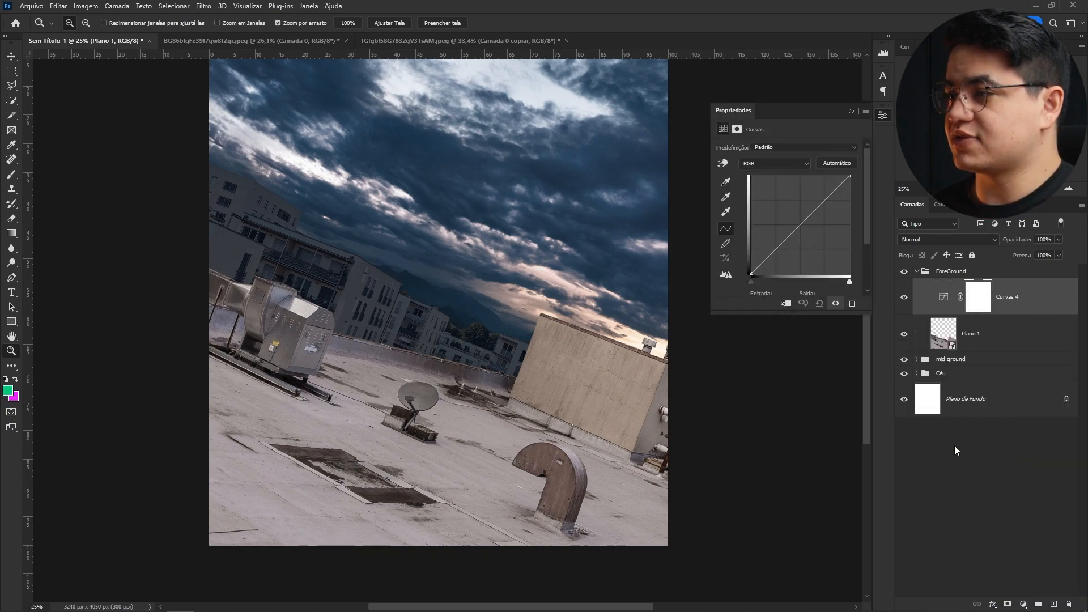
left_click_drag(851, 176, 856, 242)
key("ctrl+alt+g")
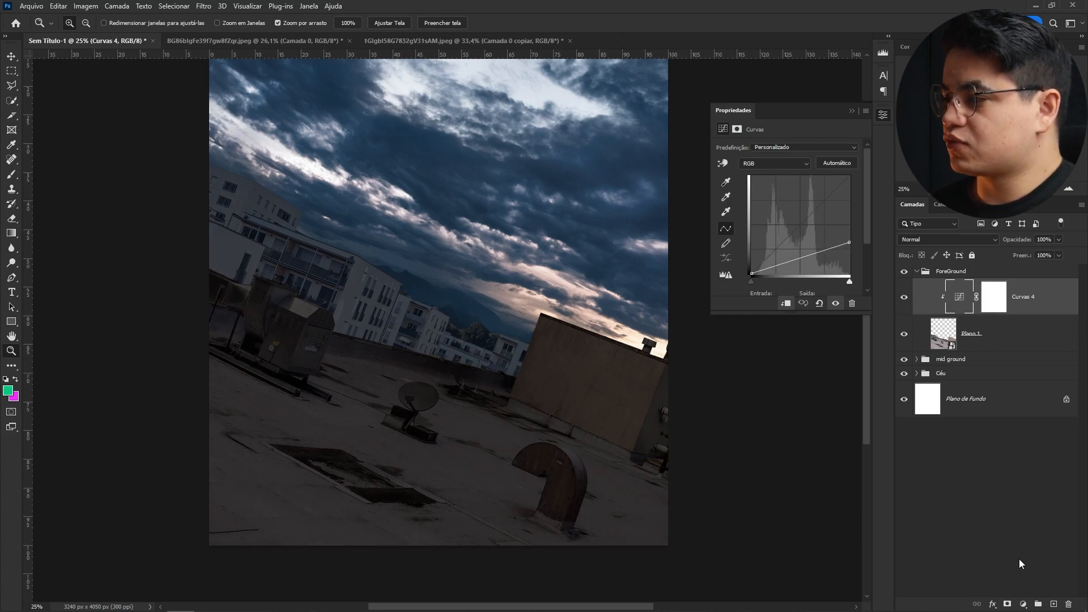
- Add a Color Balance adjustment above Curves 4 with midtones cyan–red -5 and yellow–blue +3
left_click(1023, 604)
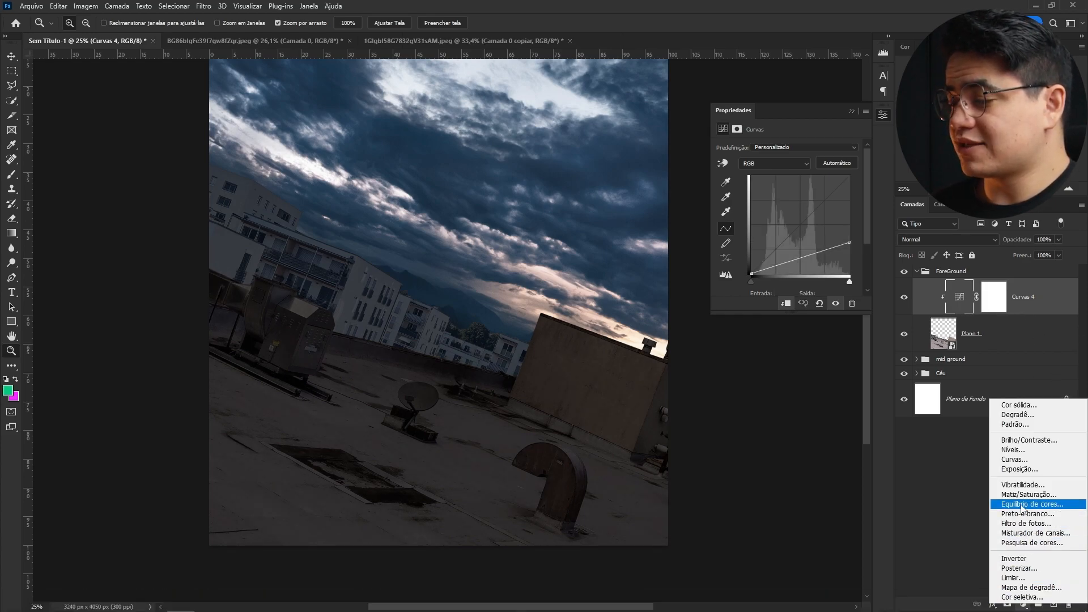
left_click(1032, 504)
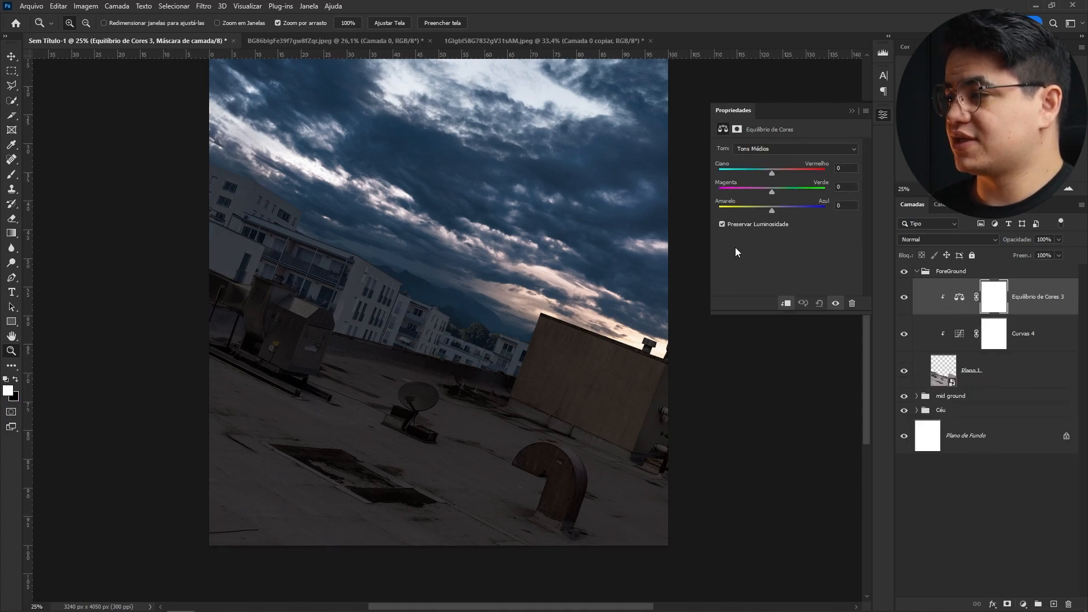
left_click_drag(772, 174, 770, 171)
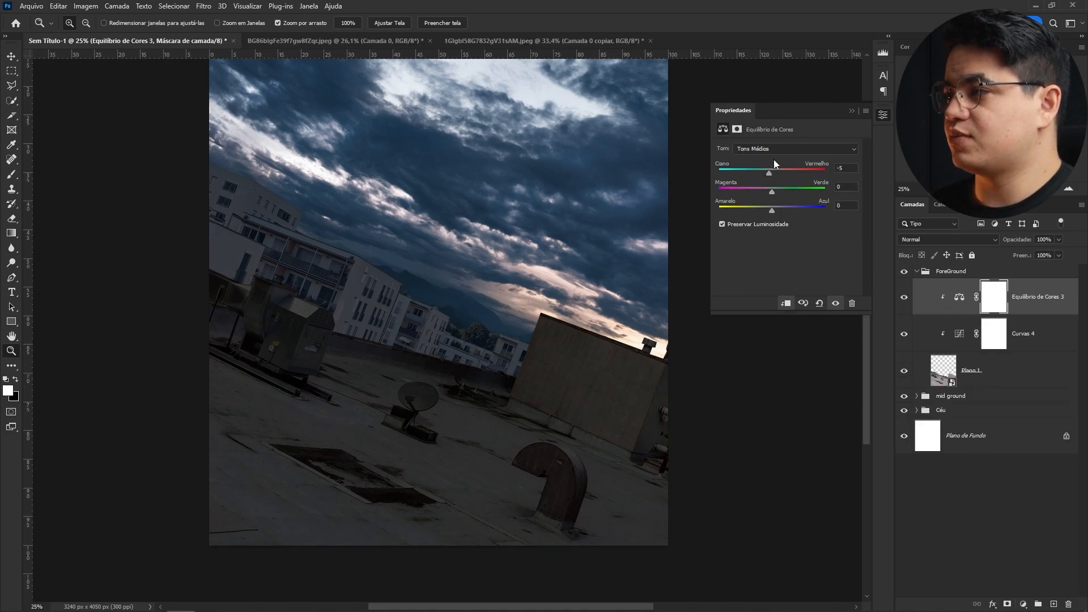
left_click_drag(772, 211, 776, 211)
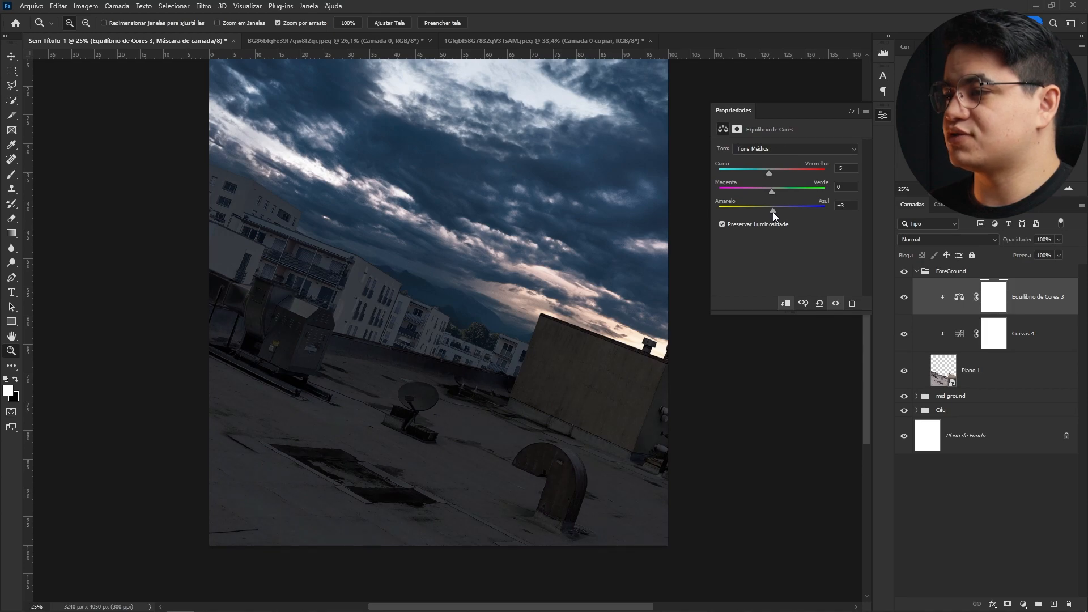
- Set Color Balance 3's blending mode to Color and its midtone cyan–red value to -6
left_click(776, 150)
left_click(772, 158)
left_click(941, 239)
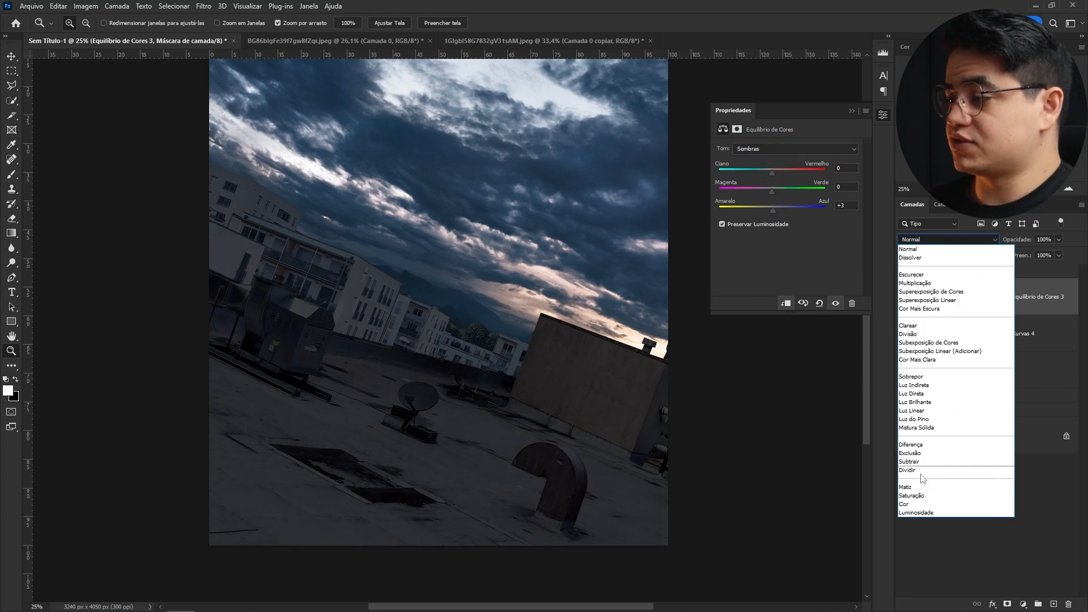
left_click(920, 505)
left_click(959, 297)
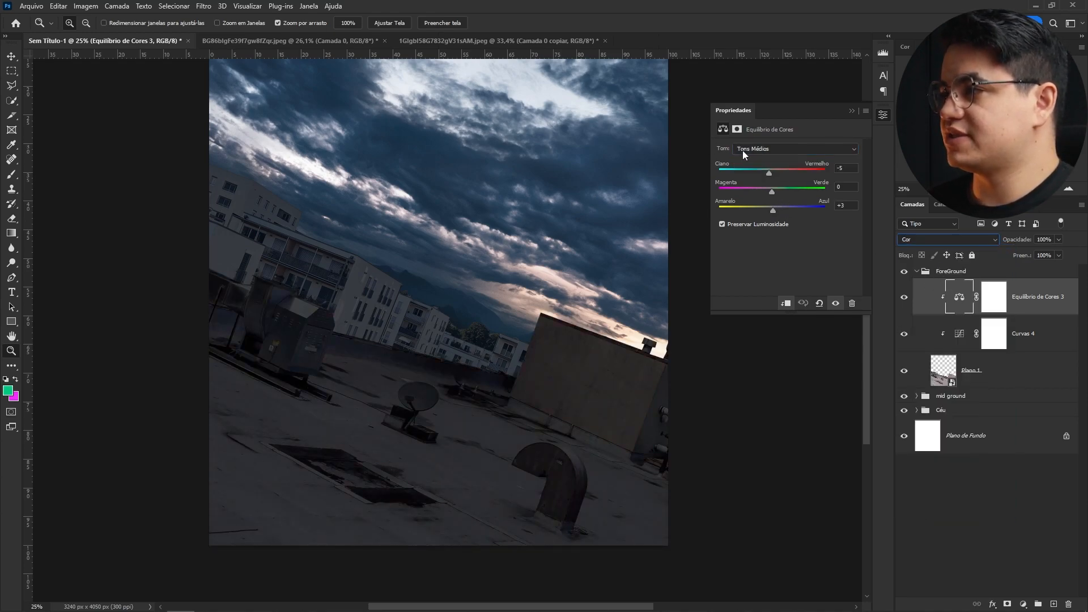
left_click(771, 172)
- Raise the top point of Curves 4 slightly to lighten the rooftop
left_click(959, 334)
left_click_drag(850, 177, 863, 233)
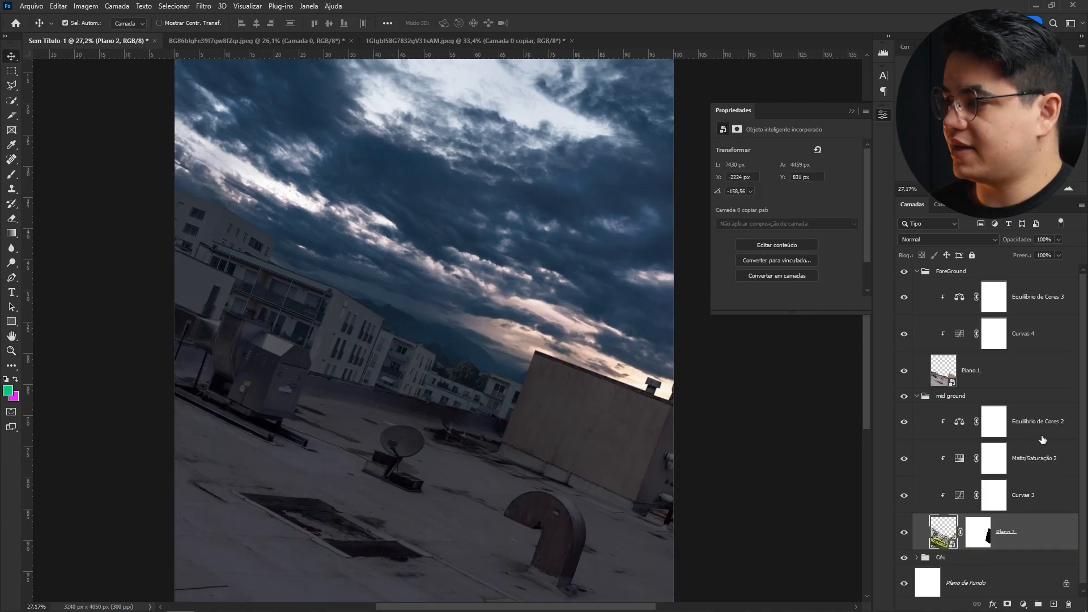
- Review the mid ground and foreground adjustment layers and zoom in on the mid ground buildings
left_click(959, 421)
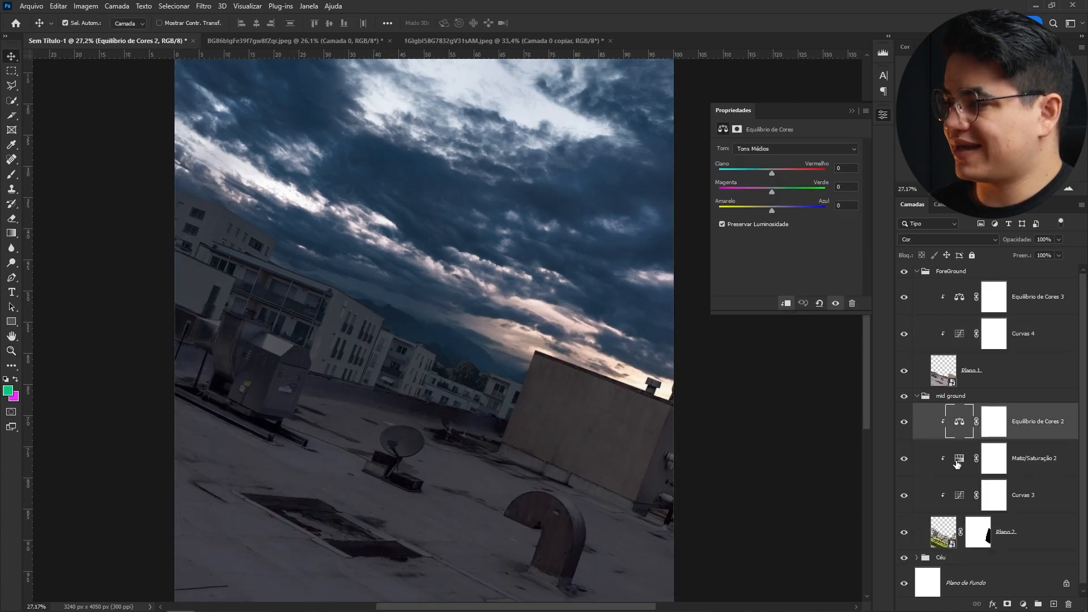
left_click(958, 463)
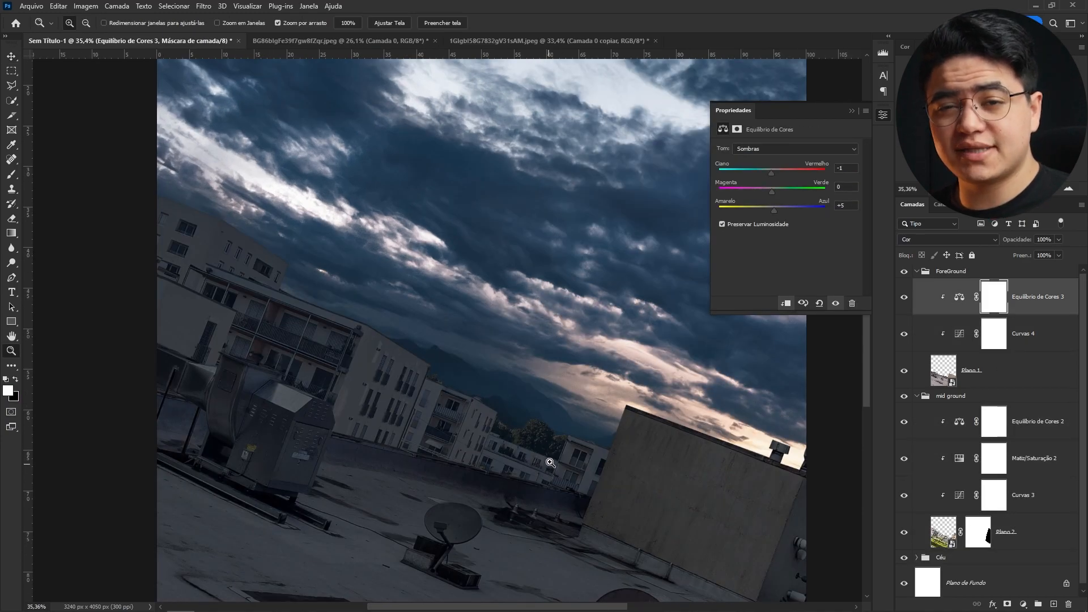
left_click(959, 297)
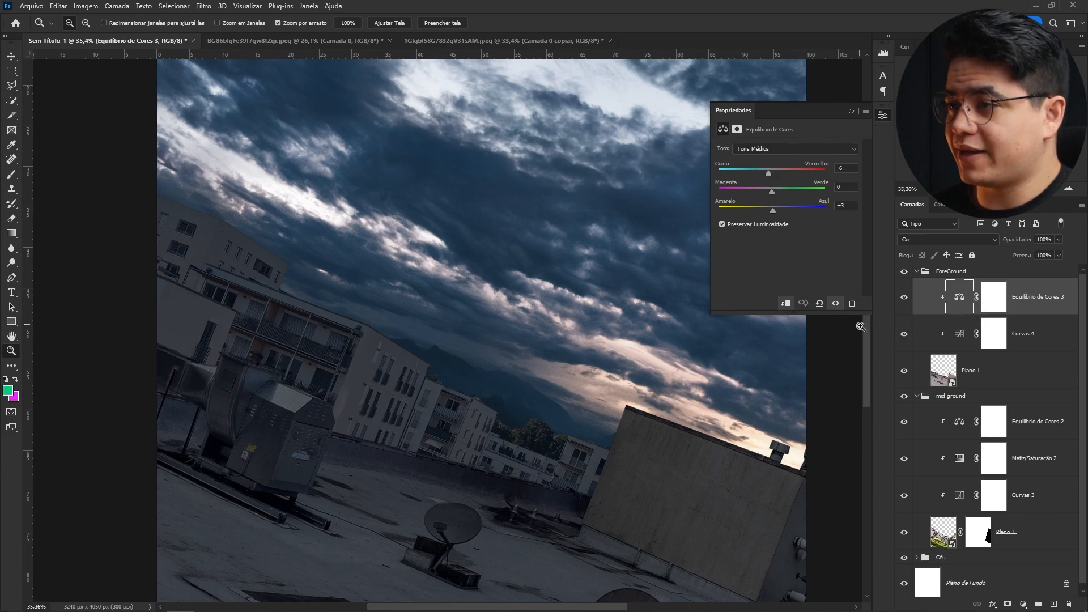
left_click_drag(397, 339, 454, 338)
left_click_drag(612, 340, 533, 346)
left_click_drag(700, 368, 528, 344)
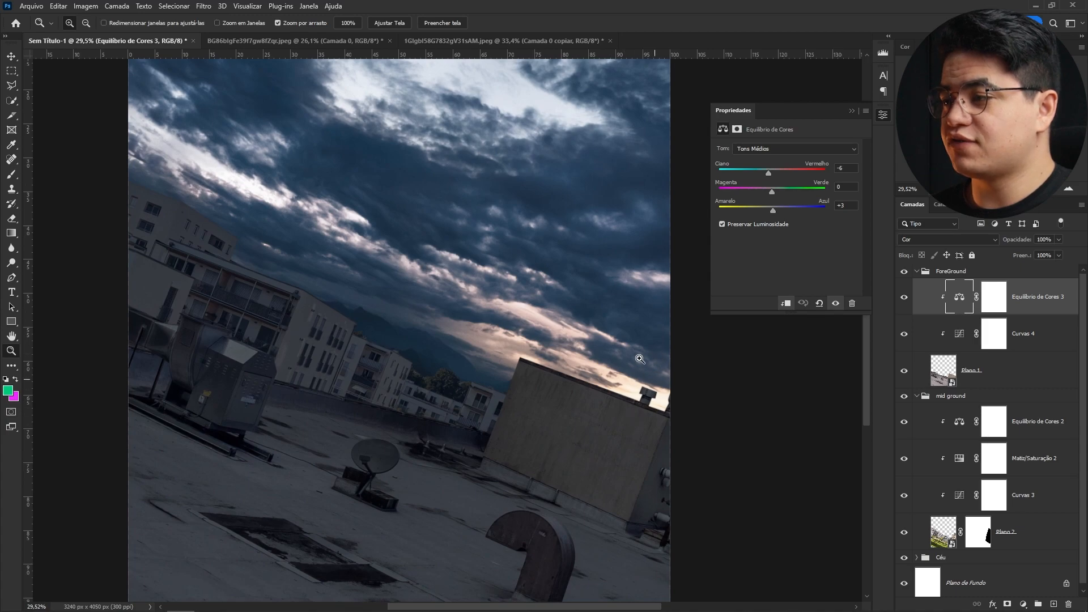
left_click_drag(382, 393, 528, 373)
left_click_drag(529, 373, 655, 368)
left_click_drag(381, 286, 445, 268)
key("v")
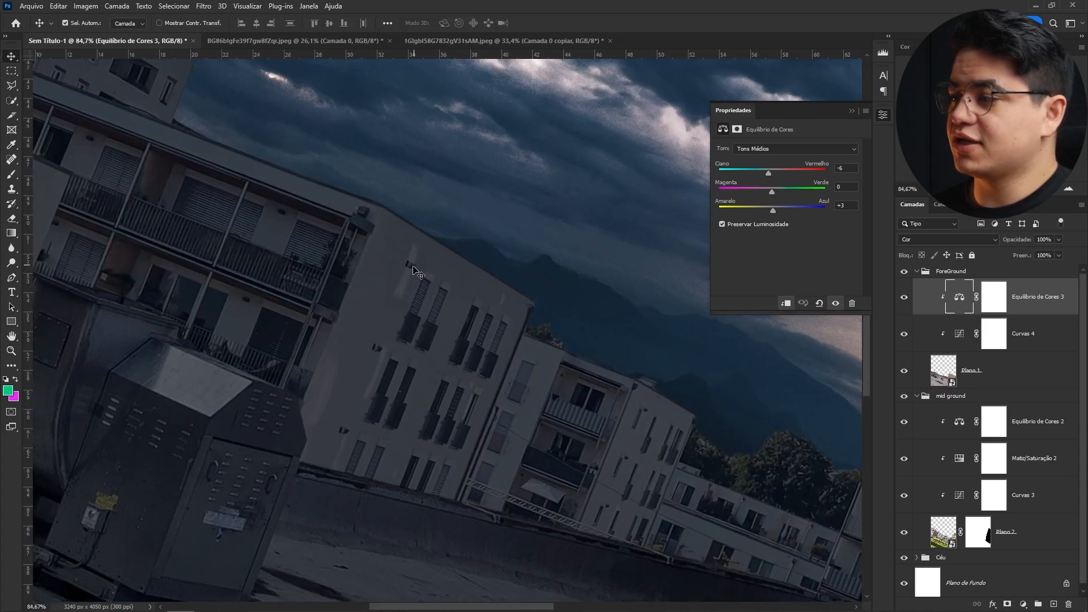
- Add a Curves adjustment above Color Balance 2 in mid ground, lift the midtones to brighten, and clip it
left_click(428, 268)
left_click(1024, 430)
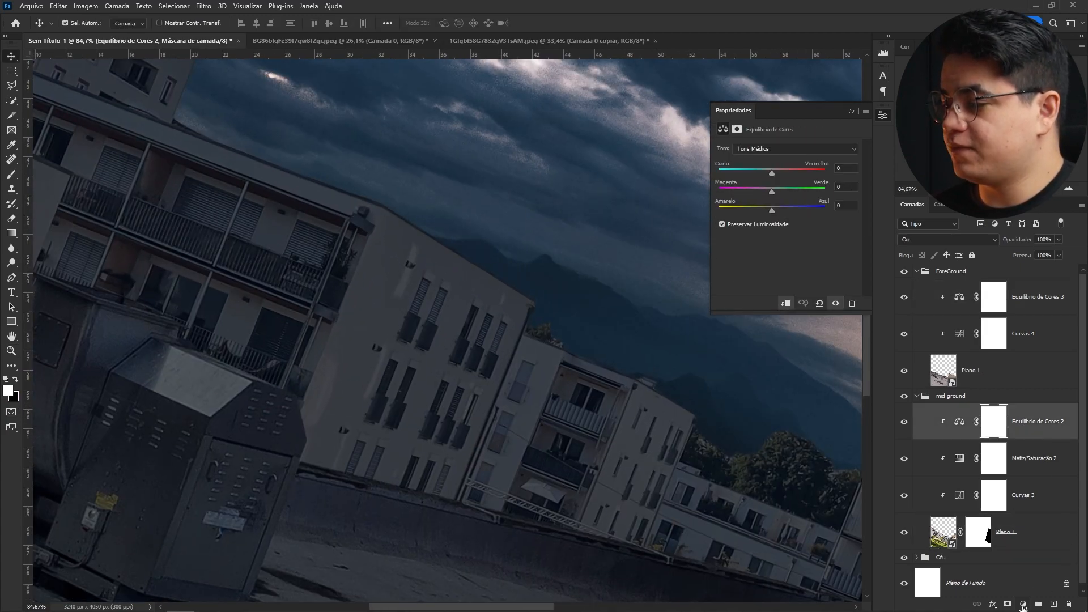
left_click(1023, 606)
left_click(1012, 461)
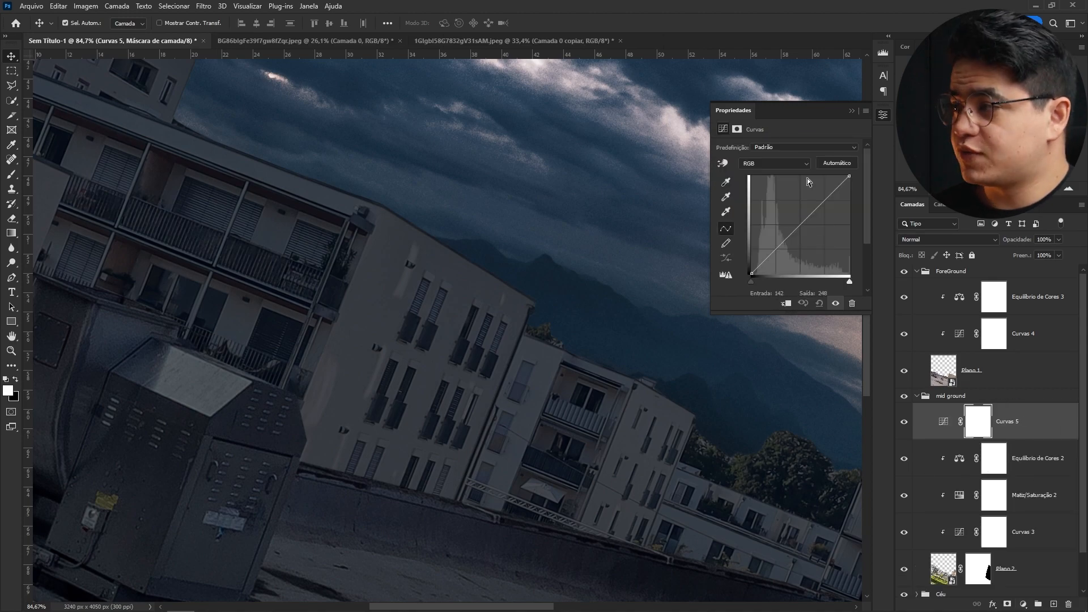
left_click_drag(779, 252, 766, 243)
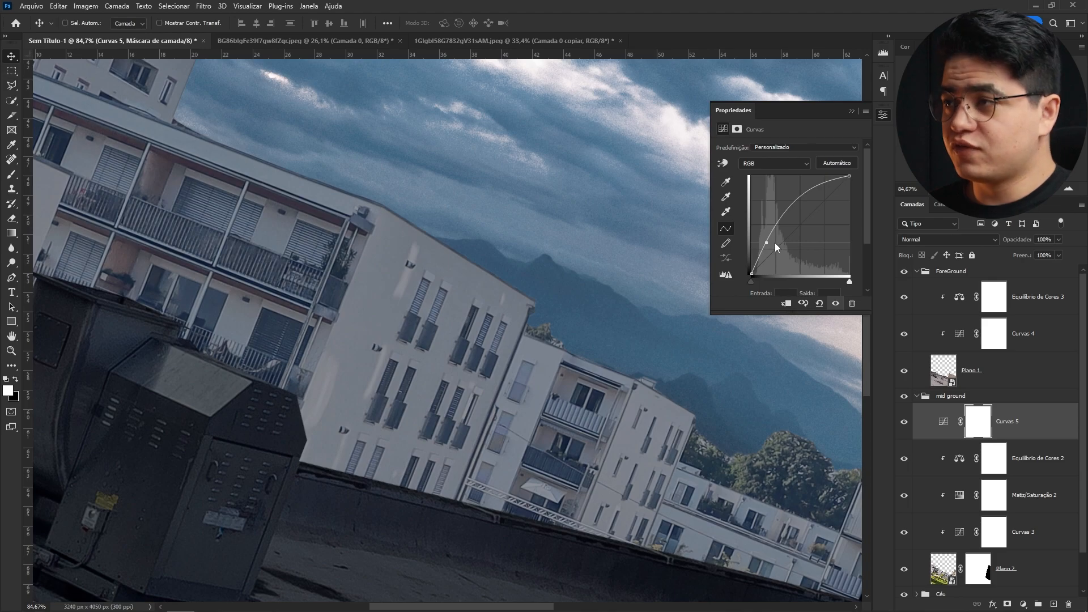
key("ctrl+alt+g")
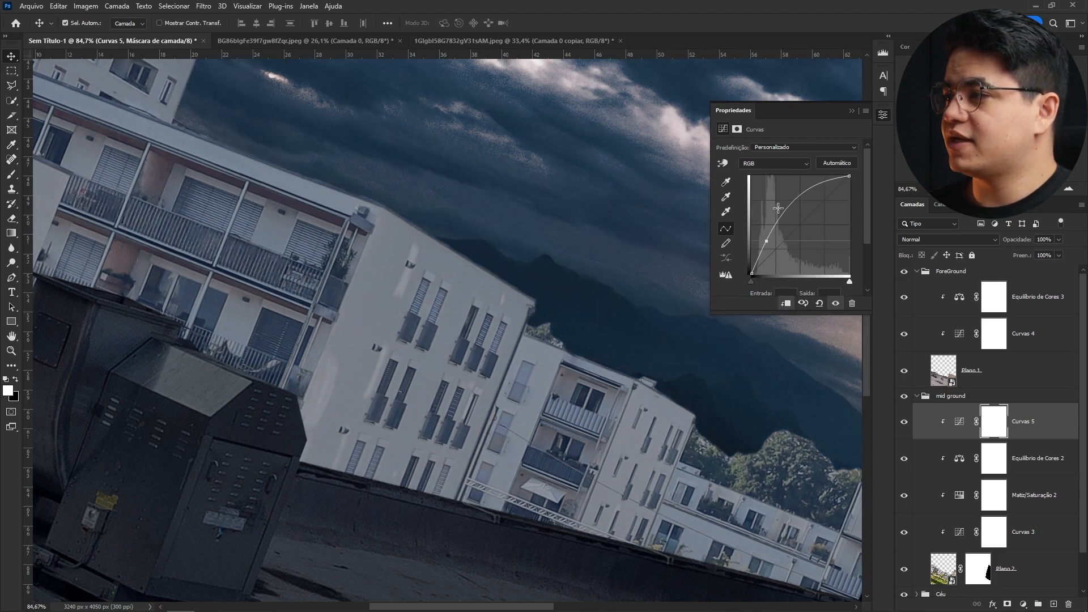
- Warm Curves 5 by adjusting its red and blue channel curves
left_click(776, 187)
left_click_drag(770, 254, 767, 249)
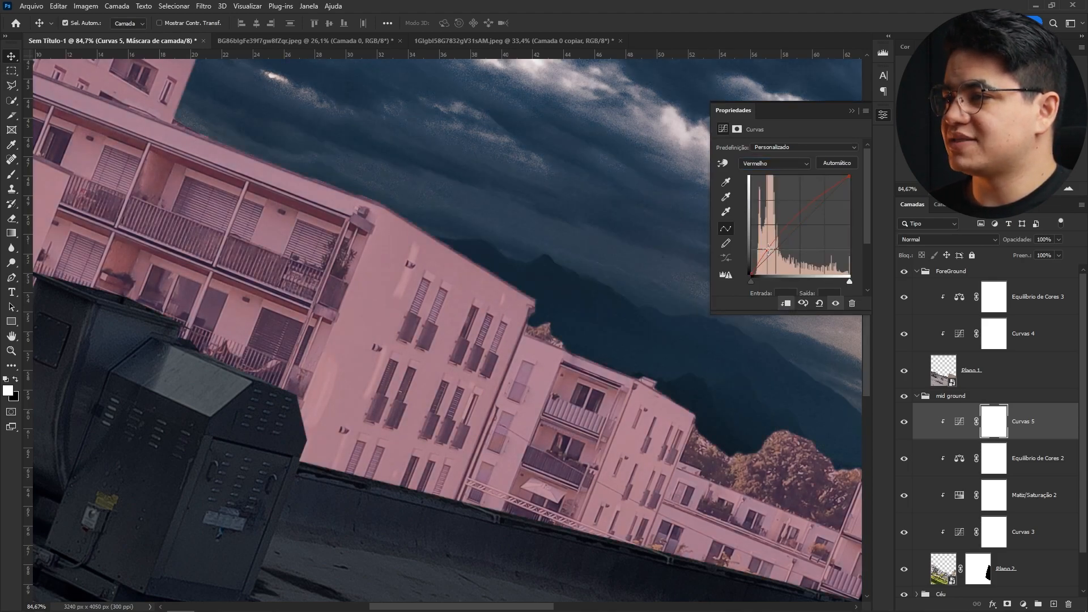
left_click(772, 163)
left_click(771, 199)
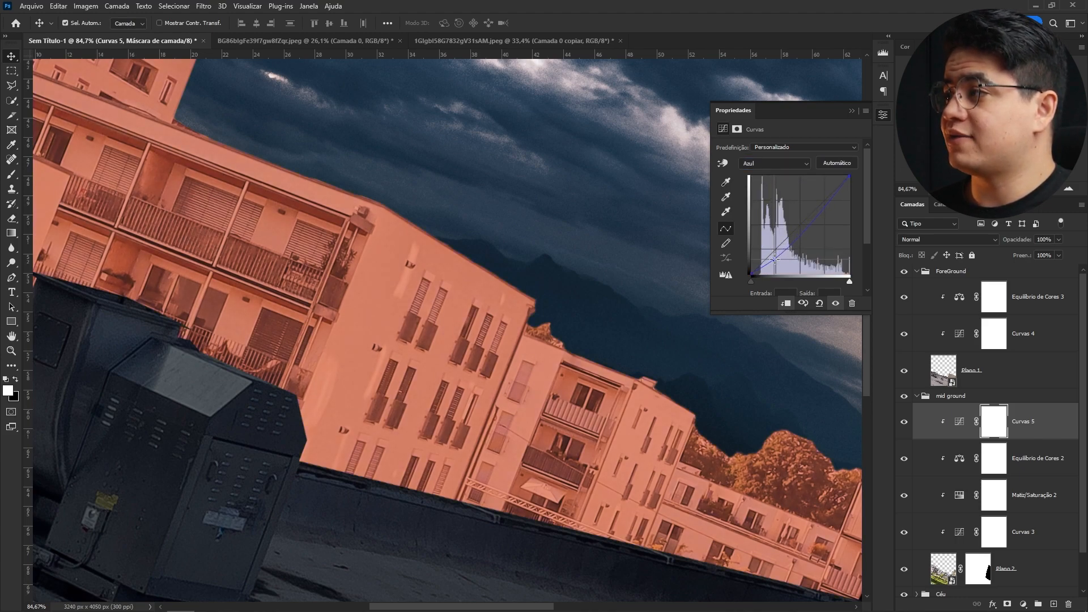
left_click(770, 165)
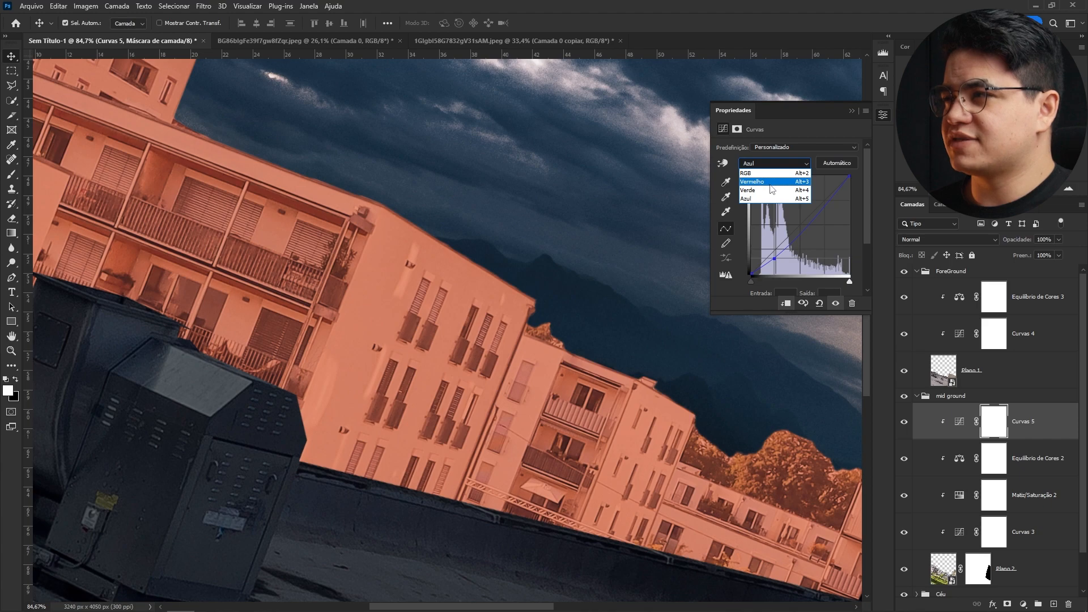
left_click(775, 187)
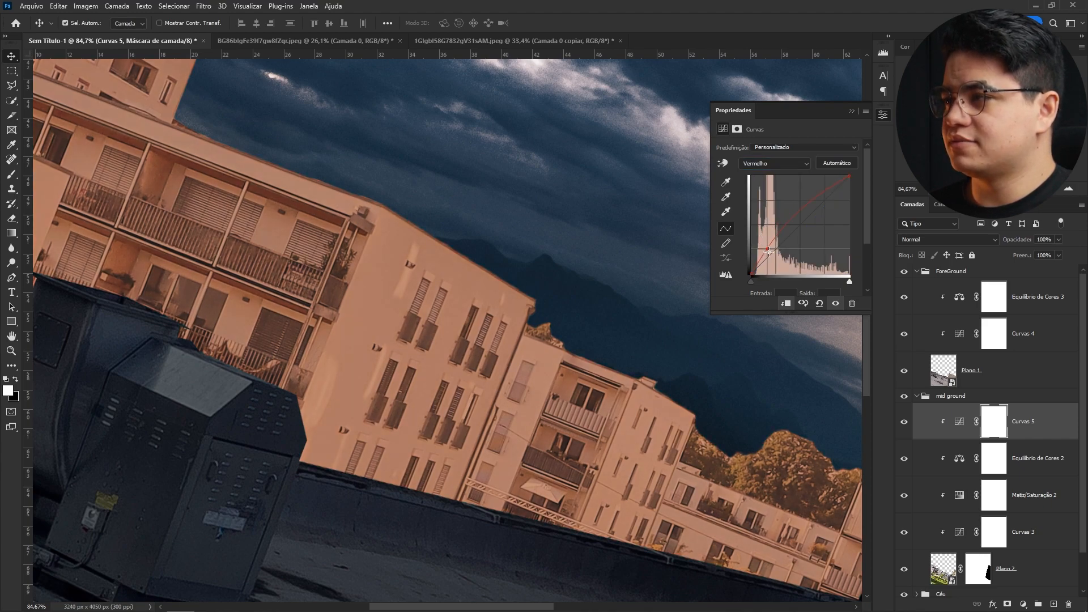
- Invert Curves 5's mask to black and fill a polygonal selection over the large building's facade with white
key("ctrl+i")
key("l")
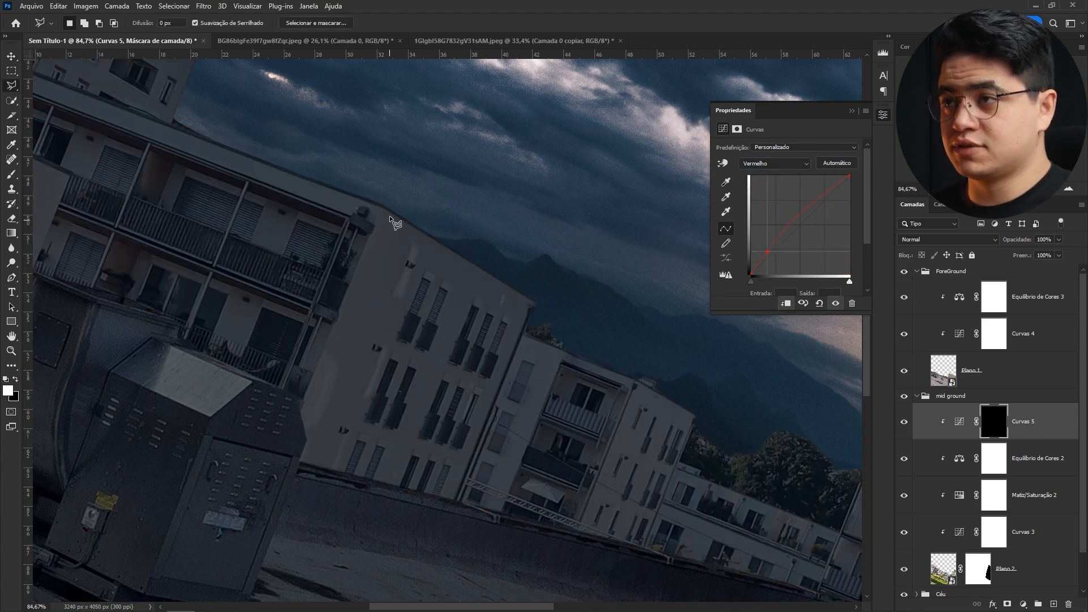
left_click(262, 494)
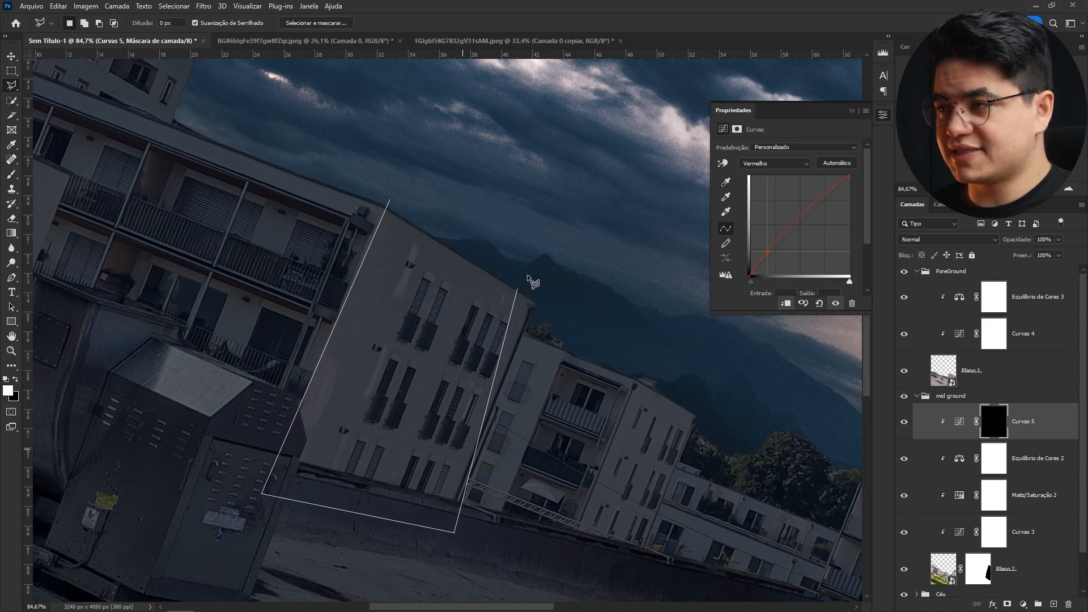
key("Return")
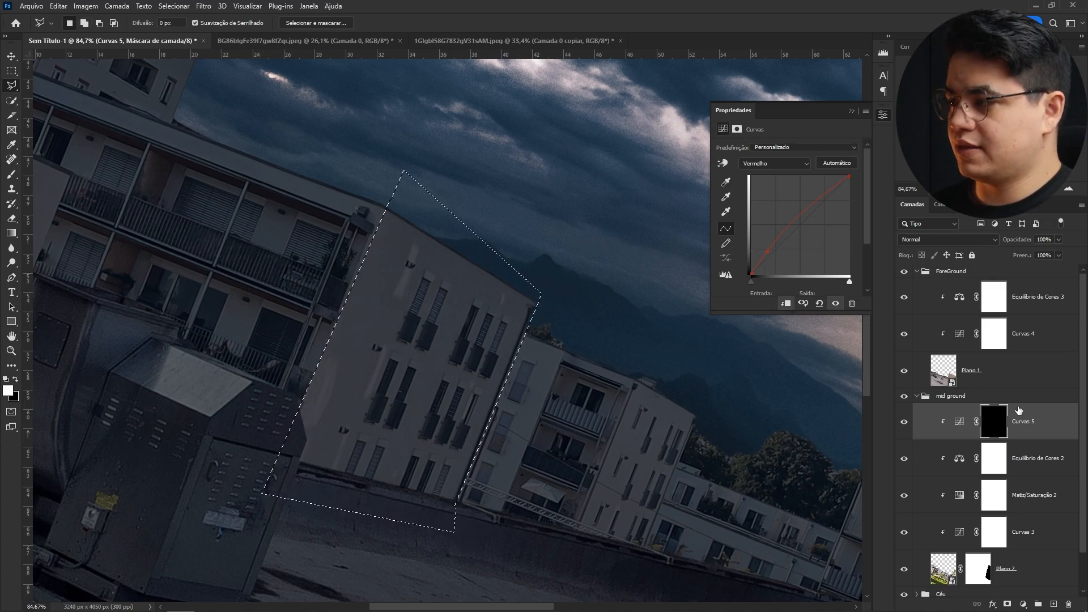
left_click(996, 420)
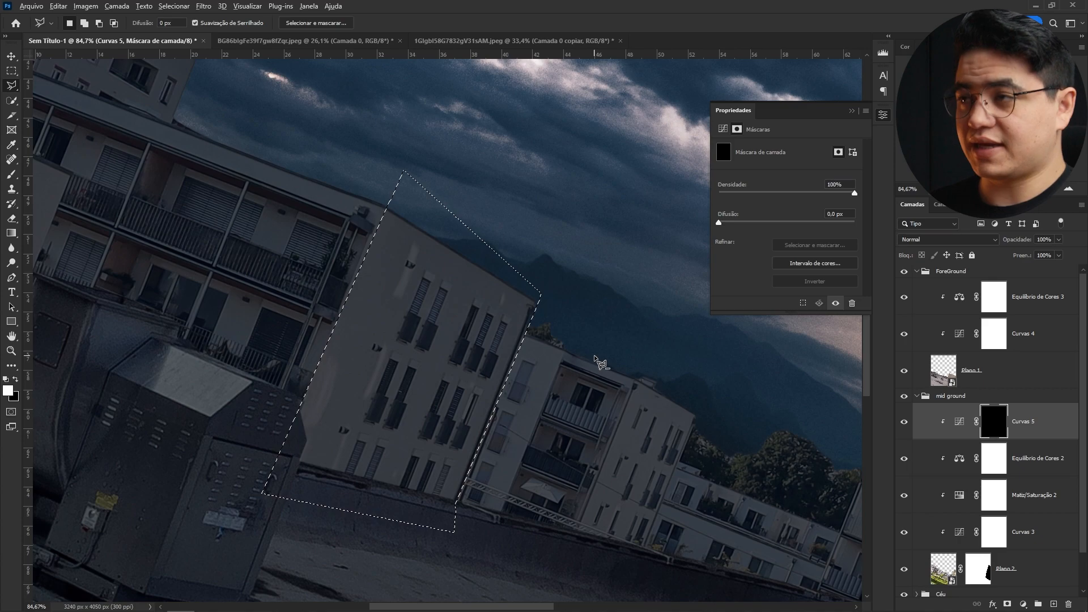
key("alt+BackSpace")
key("ctrl+d")
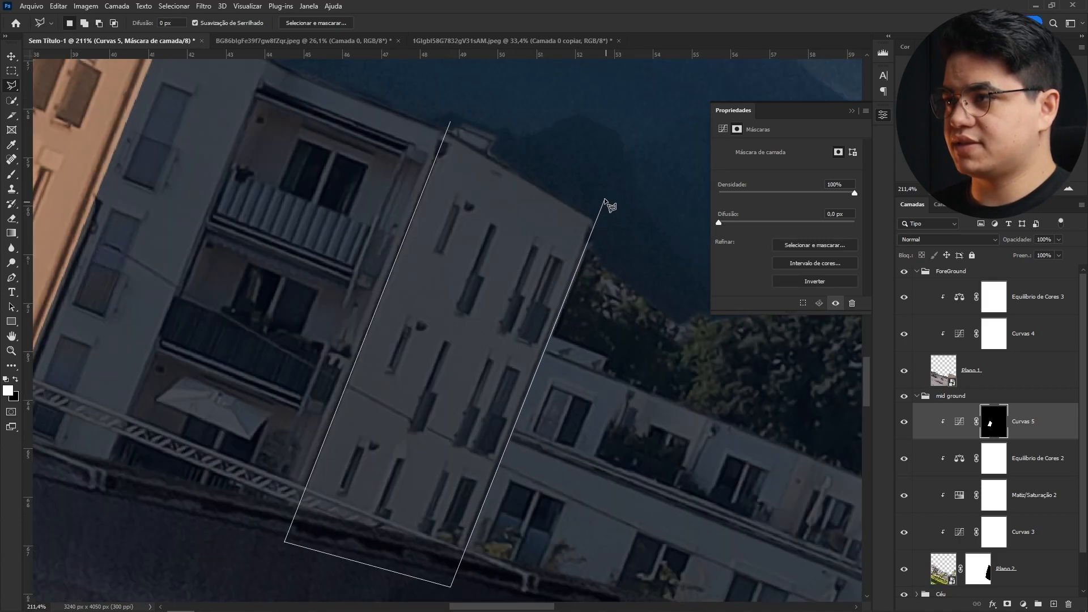
- Extend Curves 5's mask over more building facades with a white-filled polygon selection and brush strokes
left_click(470, 109)
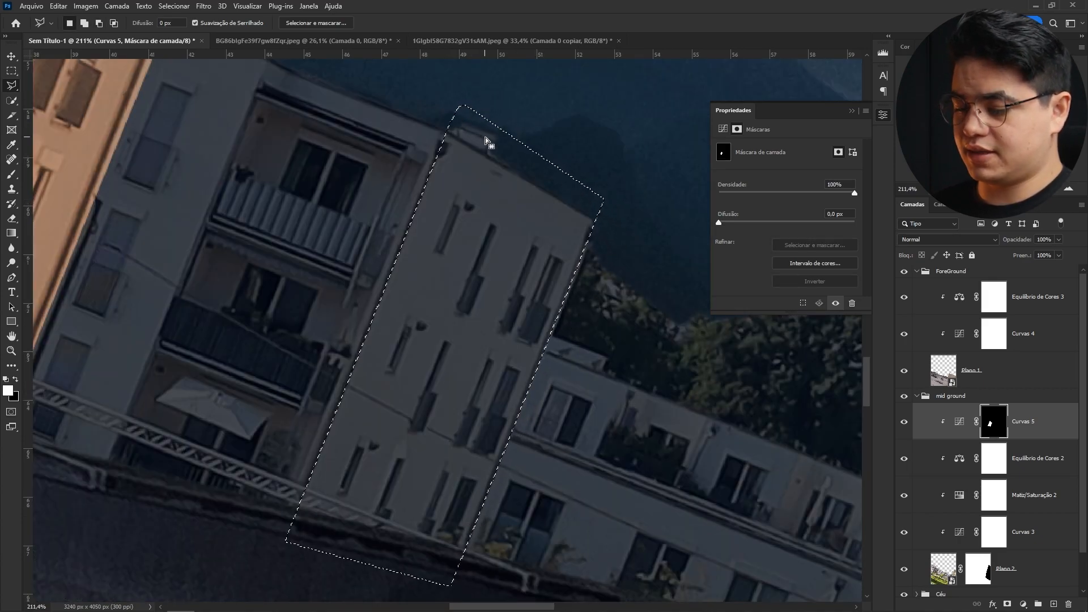
key("alt+BackSpace")
key("ctrl+d")
mouse_move(622, 361)
left_mouse_down()
mouse_move(410, 372)
mouse_move(277, 359)
mouse_move(260, 305)
left_mouse_up()
key("b")
left_click_drag(541, 227, 372, 265)
left_click_drag(505, 280, 448, 278)
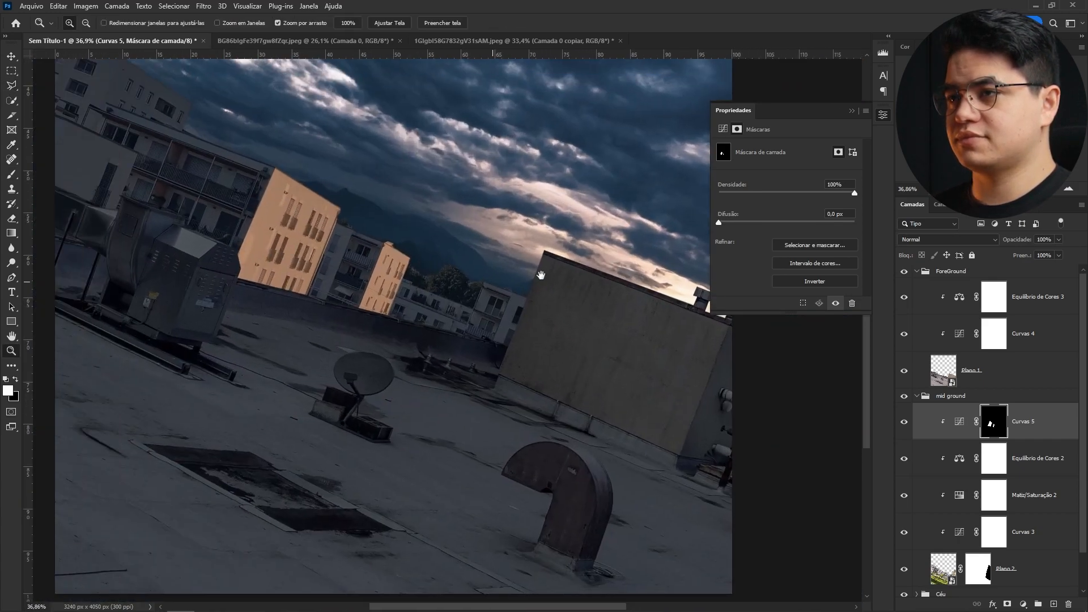
left_click_drag(250, 244, 437, 318)
left_click_drag(485, 278, 537, 278)
- Fill a polygonal selection over the upper facade of the building in Curves 5's mask with white, then deselect
key("l")
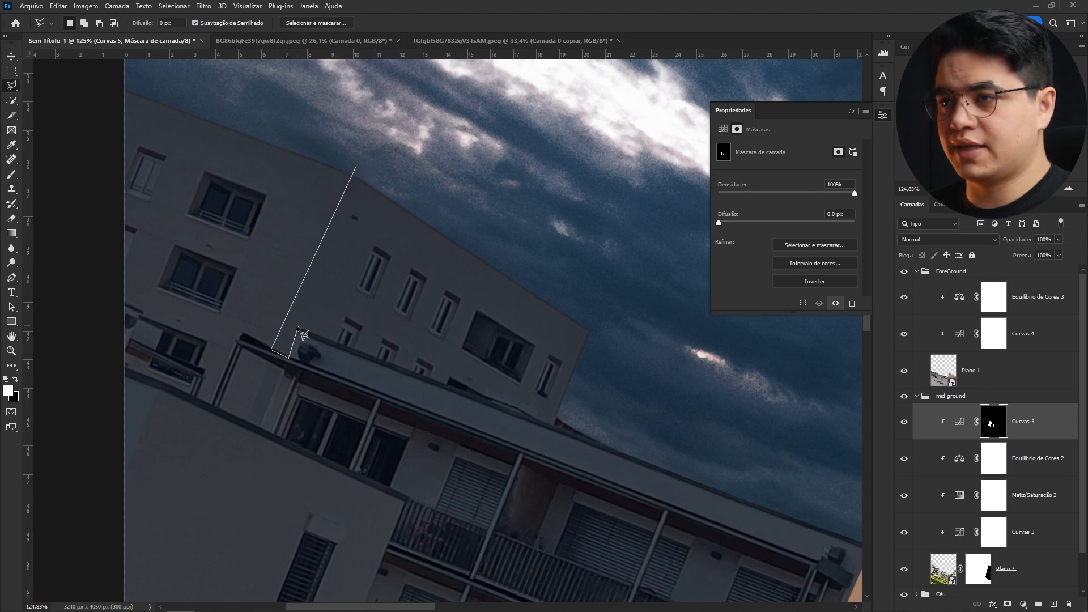
left_click(555, 428)
left_click(600, 320)
double_click(438, 161)
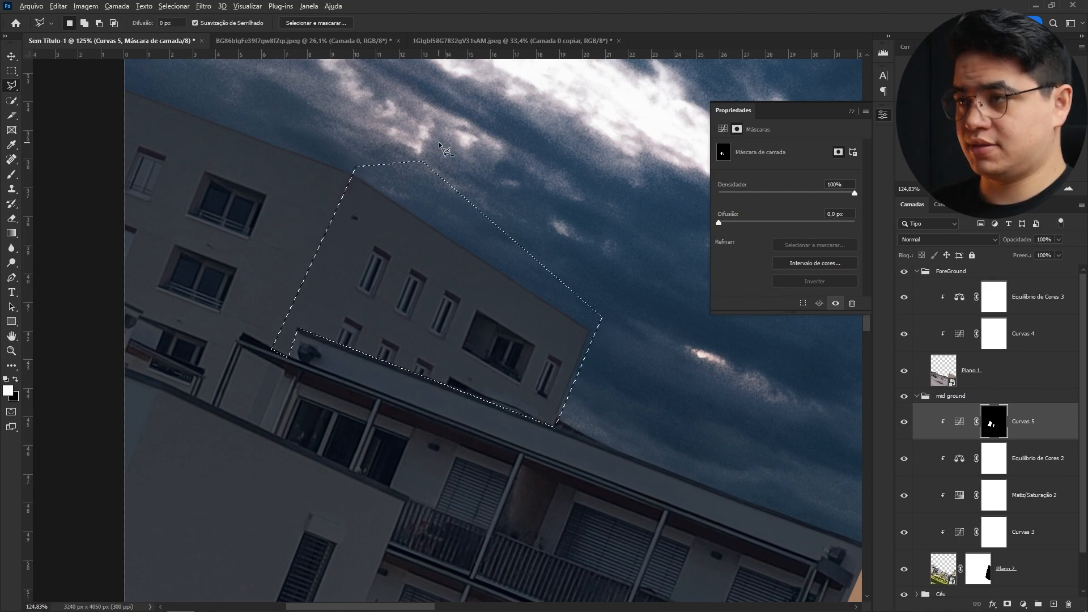
key("alt+BackSpace")
key("ctrl+d")
- Paint white into a polygonal selection over the lower building's side wall in Curves 5's mask, then deselect
left_click_drag(646, 355, 575, 371)
left_click_drag(566, 377, 304, 340)
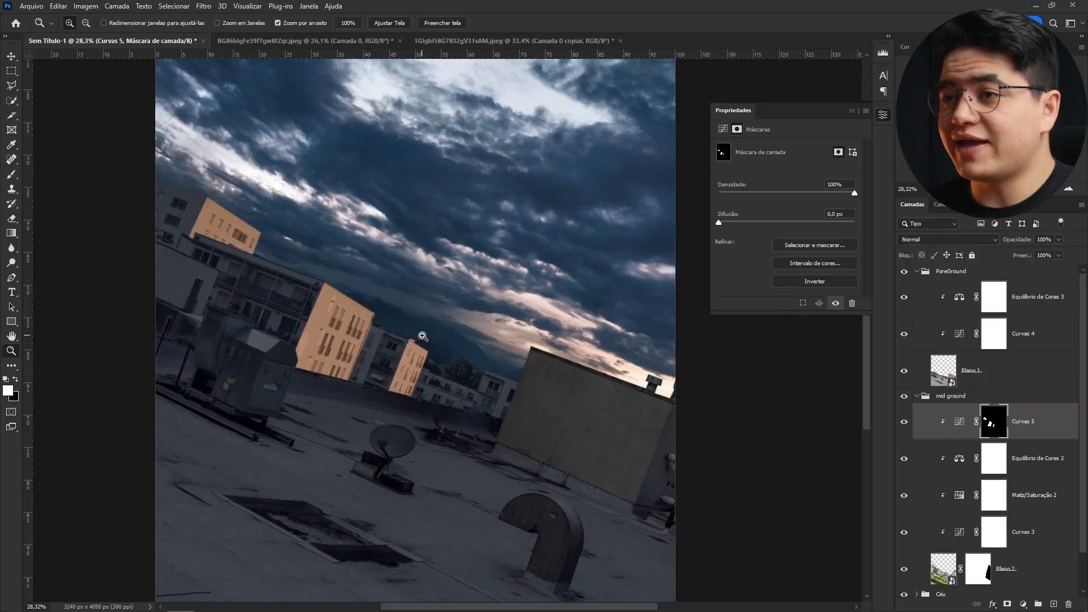
mouse_move(191, 285)
left_mouse_down()
mouse_move(263, 259)
mouse_move(372, 318)
mouse_move(352, 289)
left_mouse_up()
key("l")
left_click(415, 309)
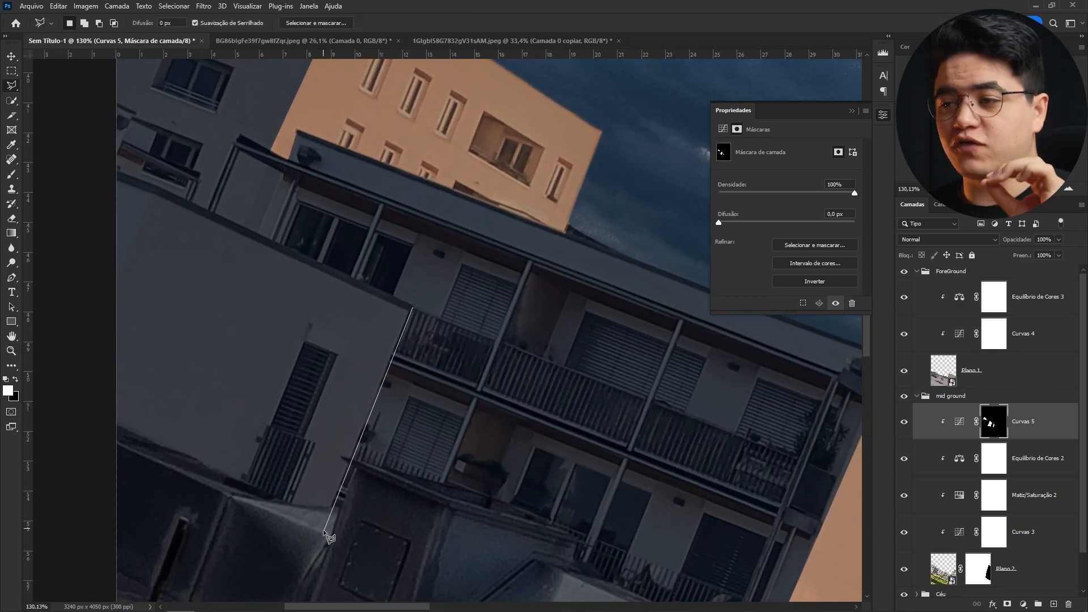
left_click(321, 532)
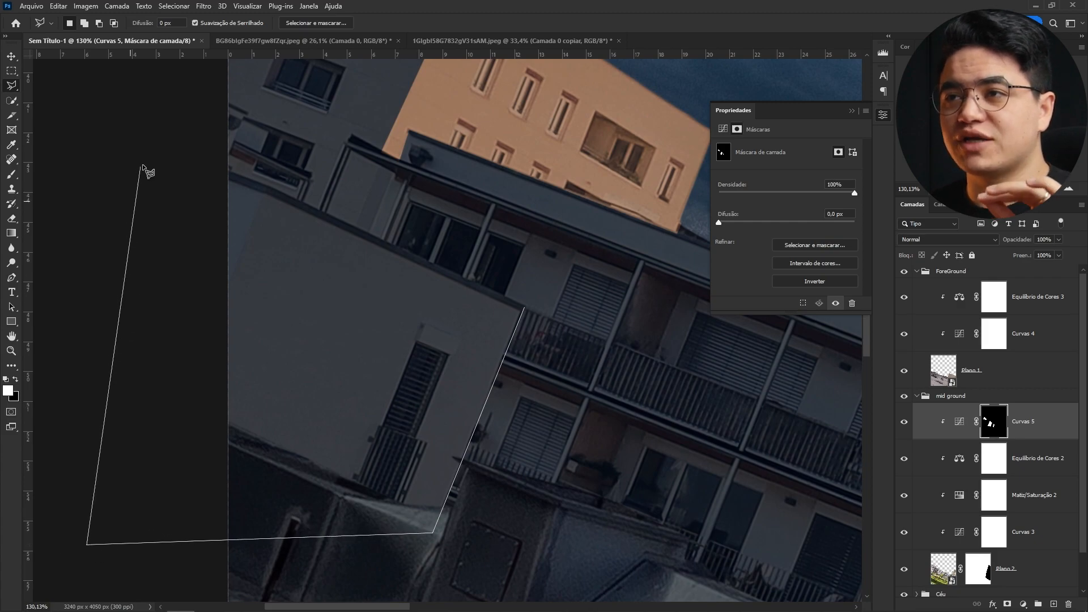
left_click(232, 175)
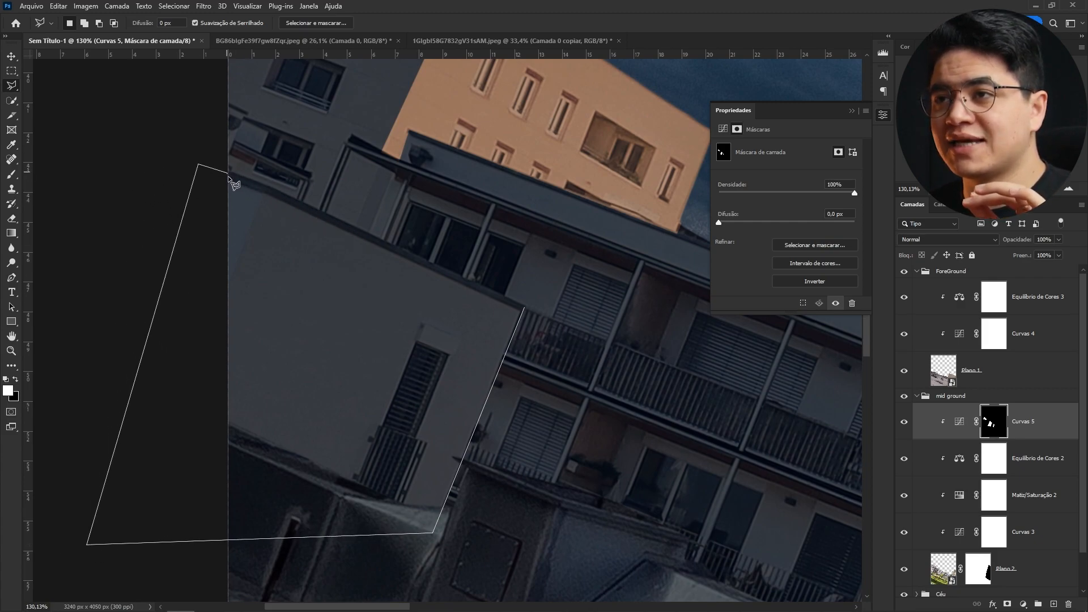
left_click(524, 308)
key("b")
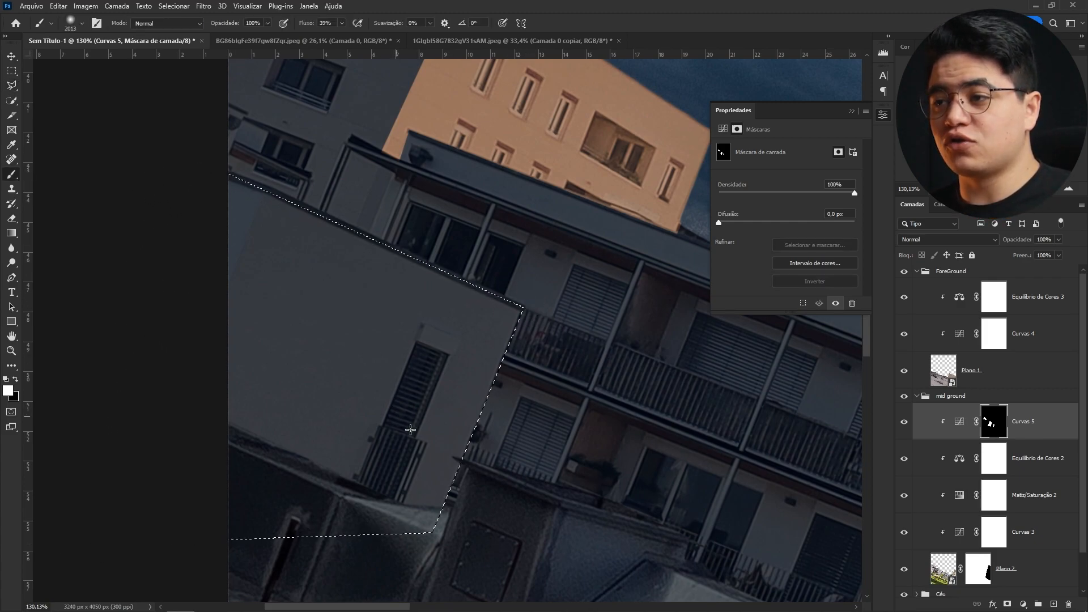
left_click(410, 330)
key("ctrl+d")
- Brush the trees behind the courtyard buildings into Curves 5's mask
key("z")
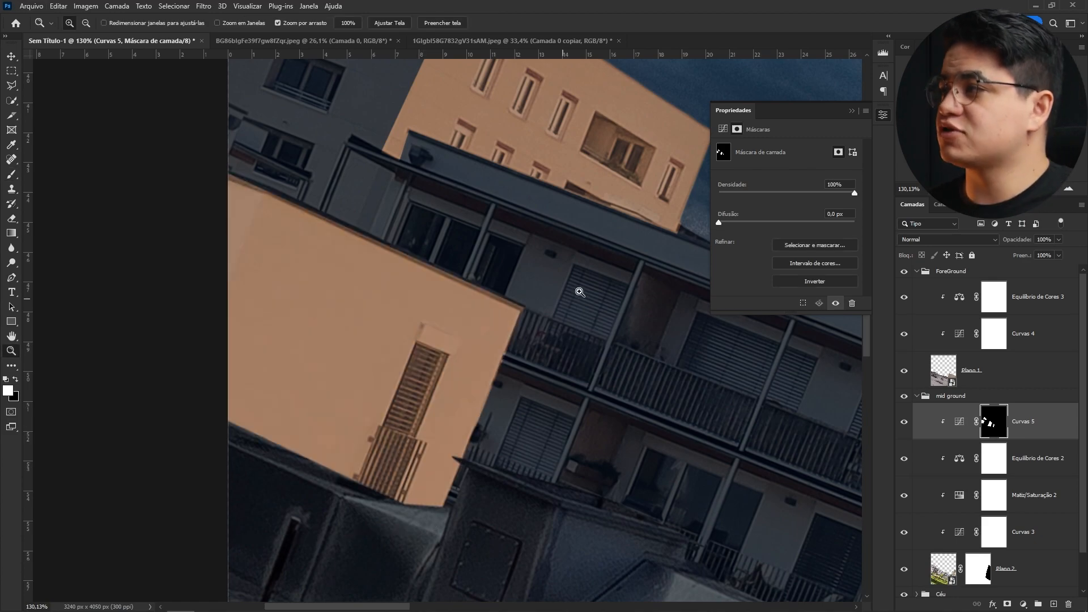
left_click_drag(569, 296, 493, 301)
mouse_move(580, 356)
left_mouse_down()
mouse_move(350, 352)
mouse_move(260, 275)
left_mouse_up()
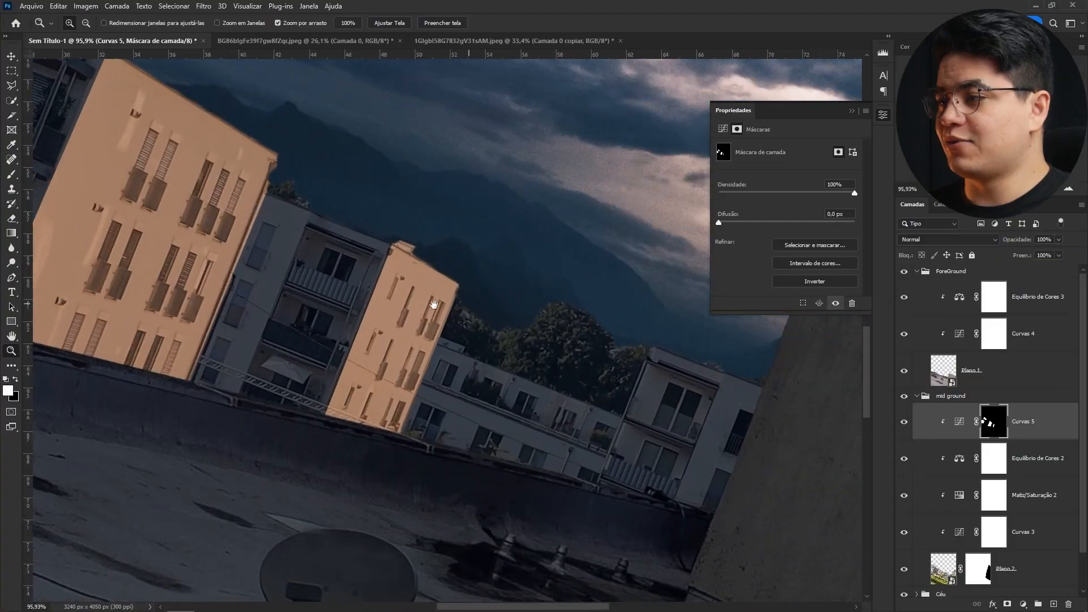
mouse_move(433, 305)
left_mouse_down()
mouse_move(354, 292)
mouse_move(454, 275)
mouse_move(393, 219)
mouse_move(257, 329)
left_mouse_up()
key("b")
left_click_drag(571, 305, 272, 324)
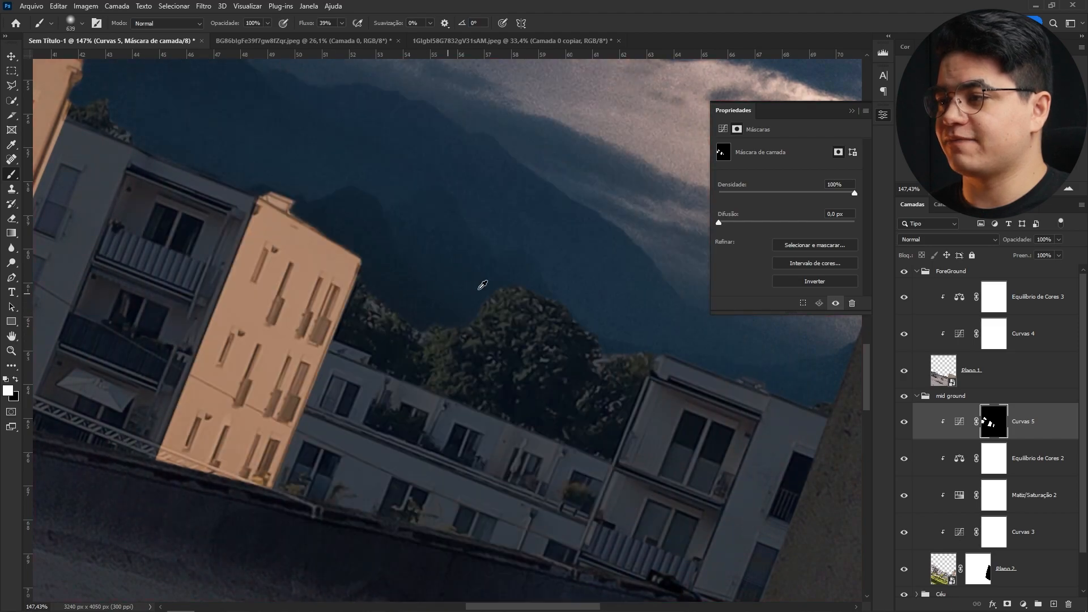
left_click_drag(476, 287, 265, 280)
left_click_drag(265, 280, 399, 345)
left_click_drag(453, 322, 391, 326)
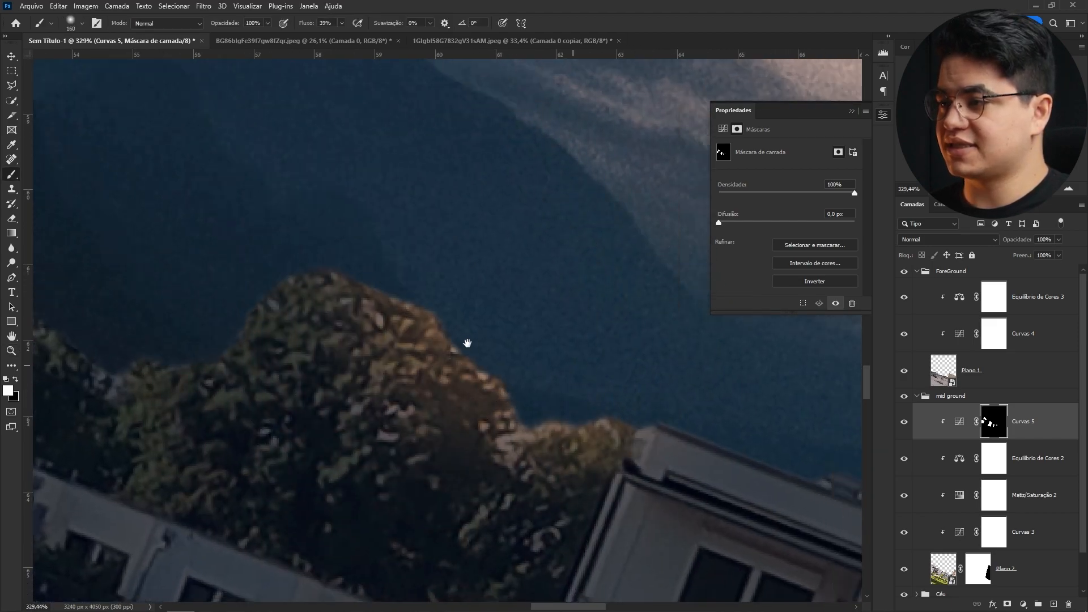
left_click_drag(712, 401, 433, 341)
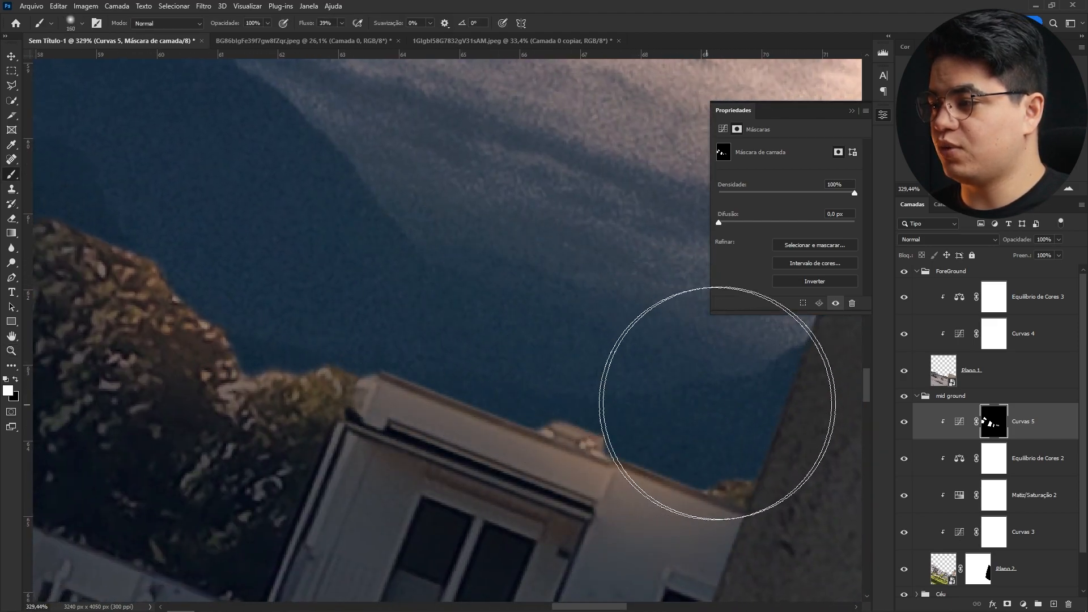
left_click_drag(317, 199, 544, 236)
left_click_drag(338, 151, 531, 250)
key("z")
left_click_drag(400, 268, 368, 266)
- Duplicate Curves 5 into the Foreground group above Color Balance 3 and clip the copy
key("v")
left_click(1038, 433)
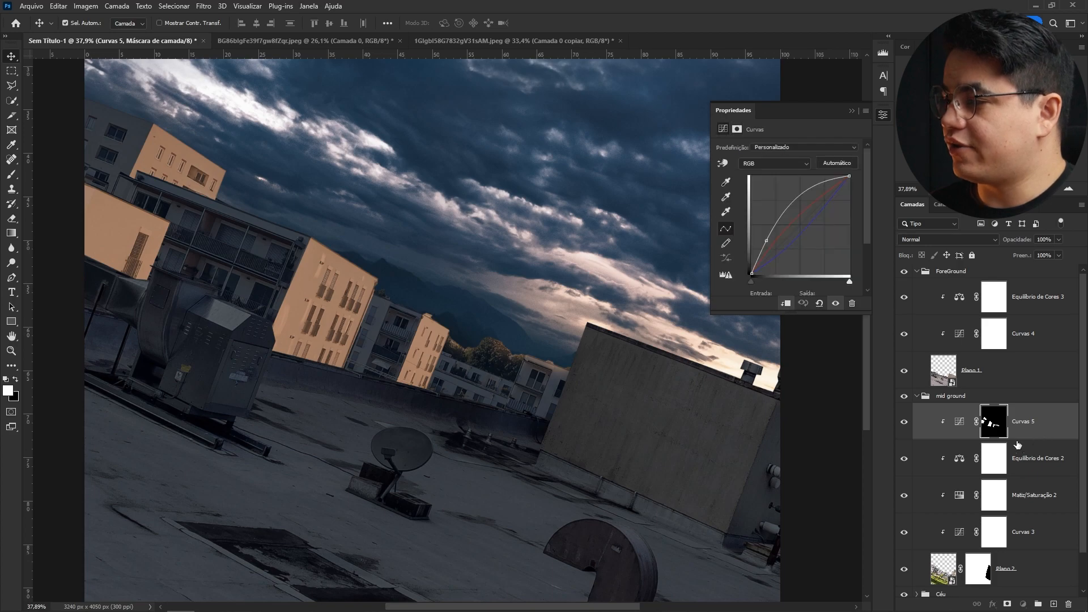
left_click(917, 396)
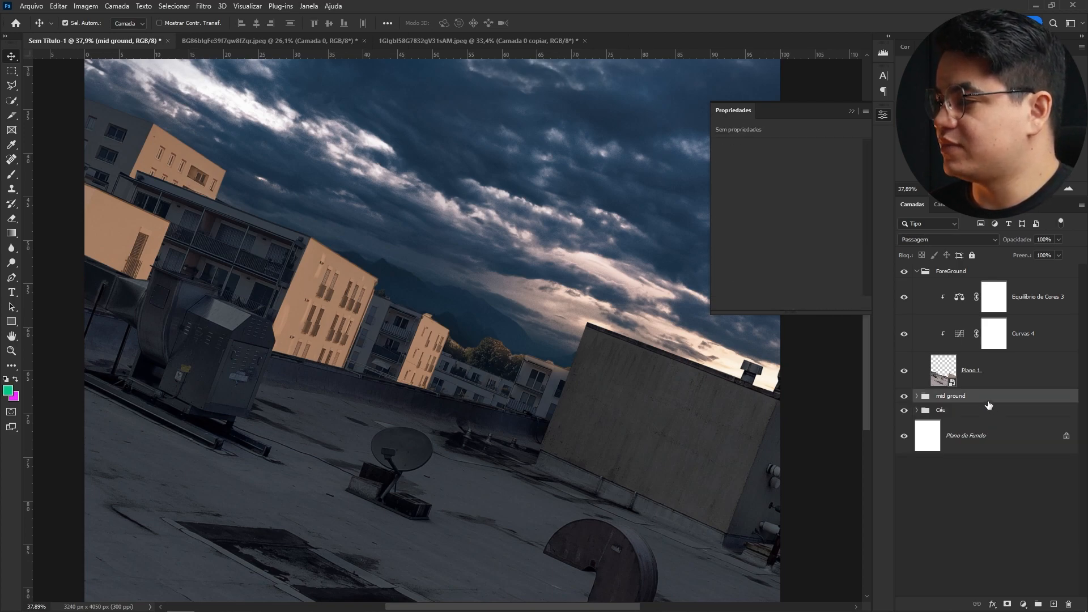
left_click(917, 271)
left_click(917, 272)
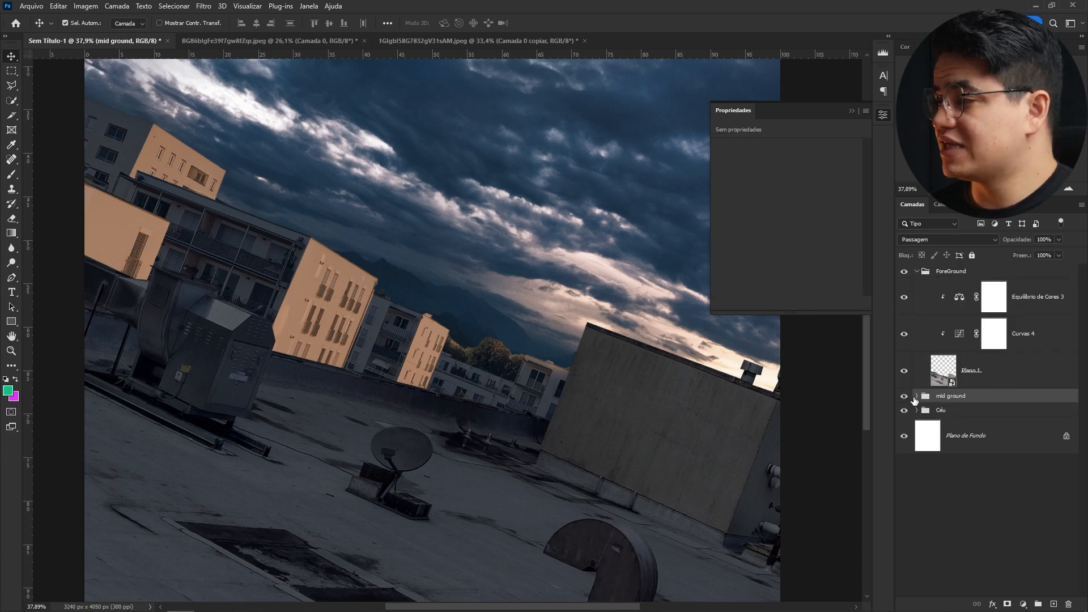
left_click(916, 396)
left_click_drag(1006, 286, 1003, 283)
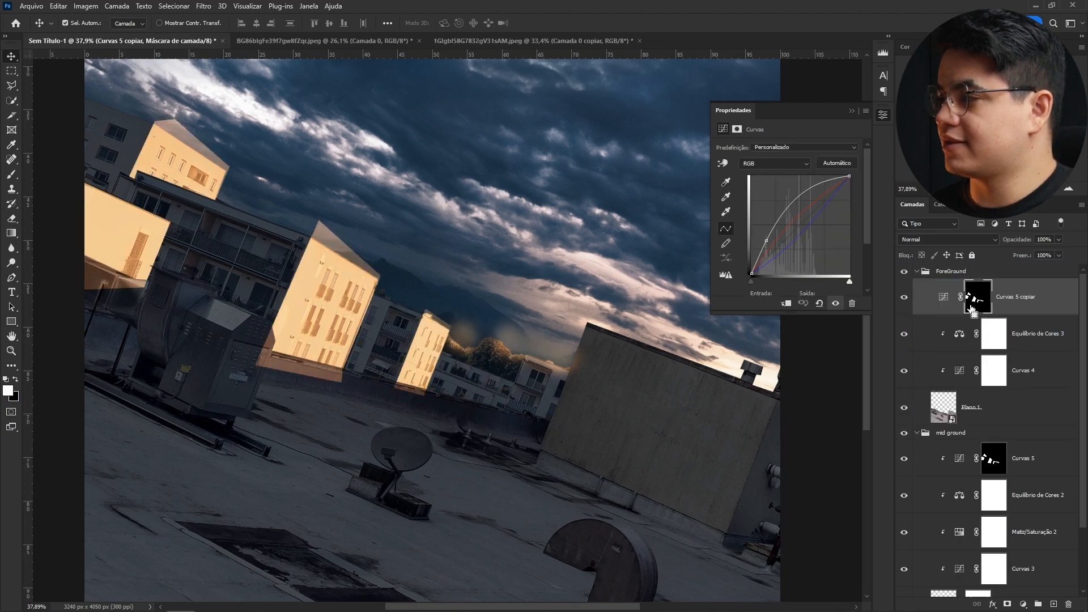
left_click(959, 297)
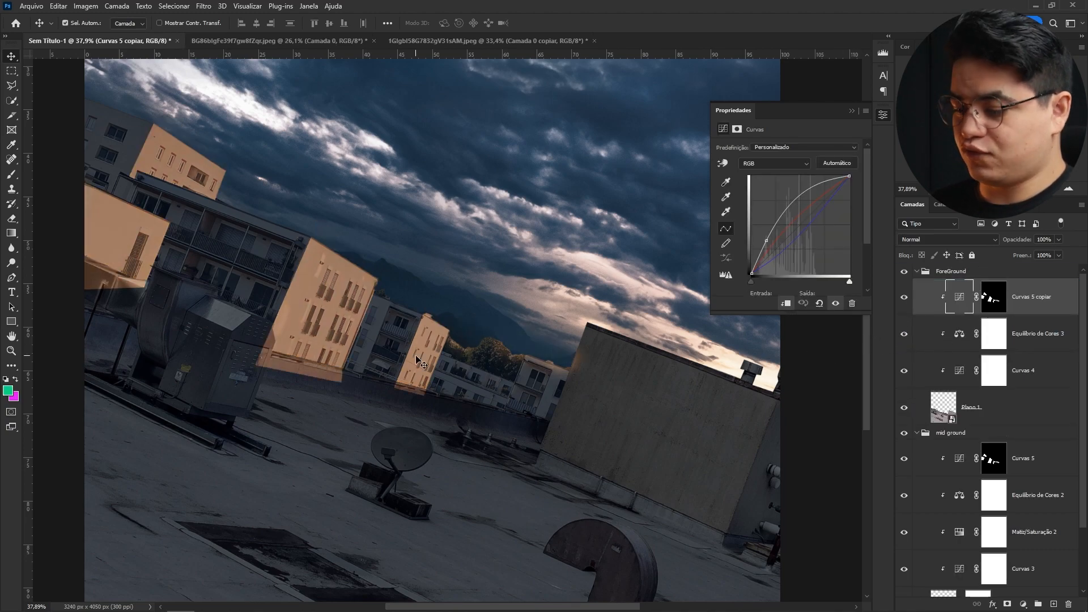
- Fill the Curves 5 copy's mask with black
left_click(995, 296)
key("l")
key("x")
key("alt+BackSpace")
- Paint white into a polygonal selection over the sunlit strip of rooftop floor in the copy's mask
left_click_drag(583, 460, 394, 397)
key("l")
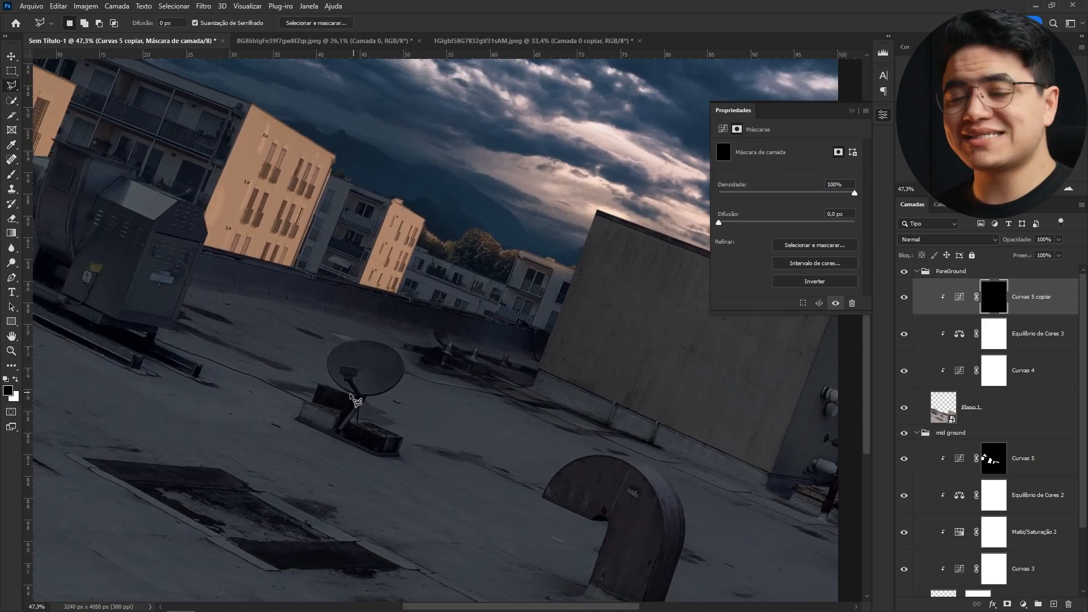
left_click(532, 390)
mouse_move(320, 420)
left_mouse_down()
mouse_move(296, 436)
mouse_move(515, 396)
mouse_move(499, 394)
left_mouse_up()
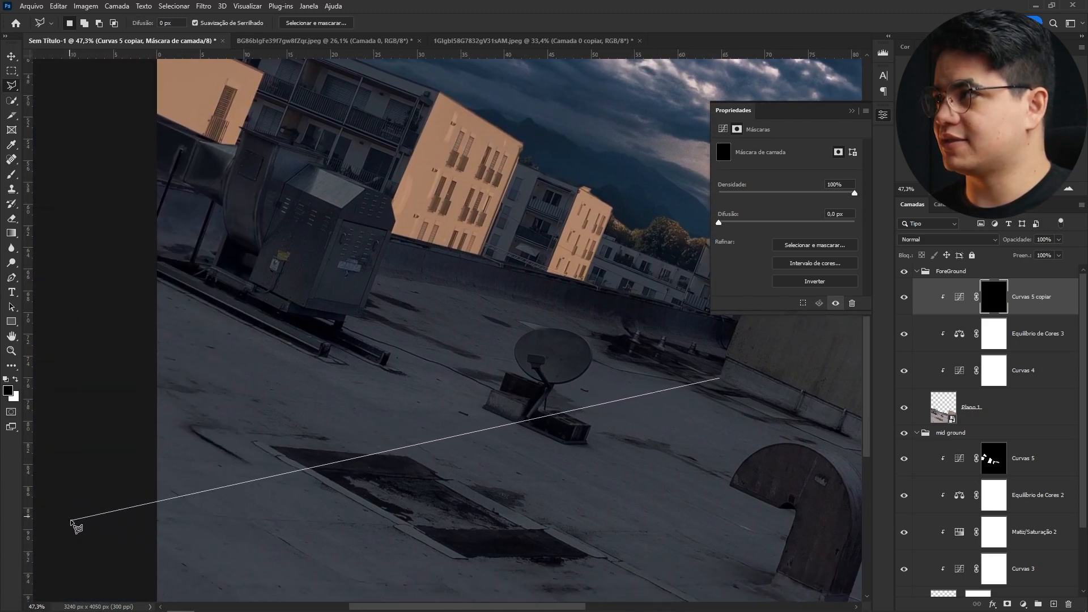
left_click_drag(121, 361, 216, 447)
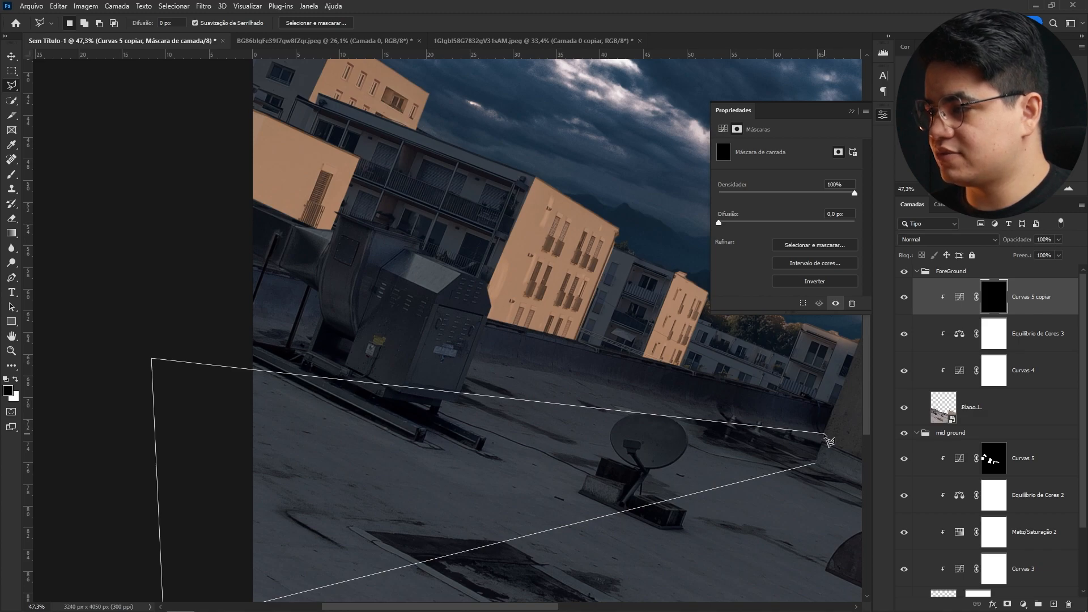
double_click(816, 465)
mouse_move(696, 505)
left_mouse_down()
mouse_move(485, 449)
mouse_move(701, 469)
left_mouse_up()
key("b")
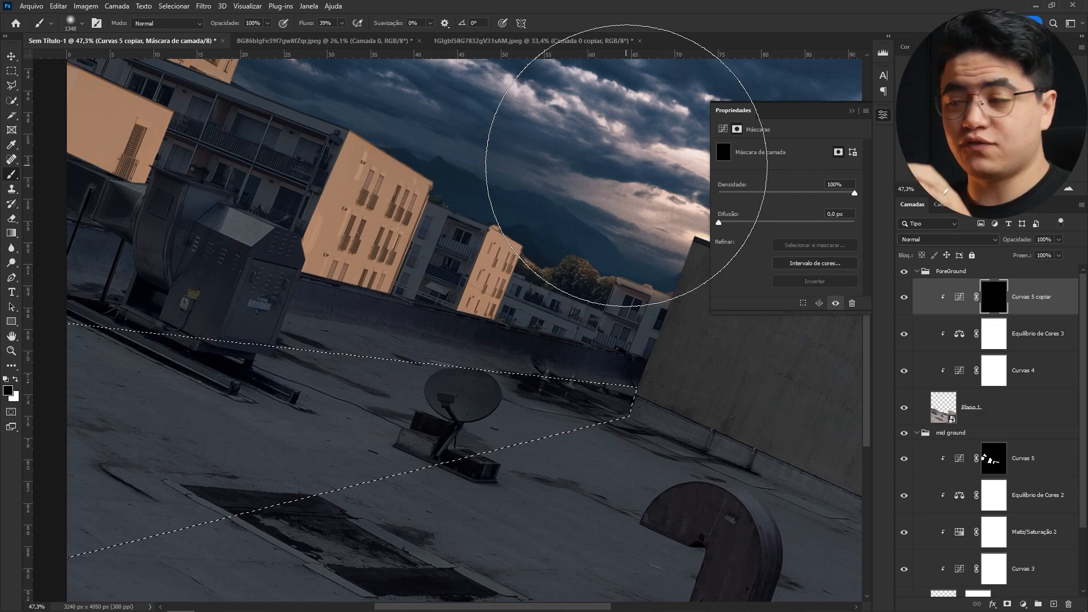
left_click_drag(492, 256, 448, 258)
key("x")
mouse_move(561, 286)
left_mouse_down()
mouse_move(605, 284)
mouse_move(467, 288)
mouse_move(566, 317)
mouse_move(555, 290)
mouse_move(422, 297)
mouse_move(494, 299)
mouse_move(385, 264)
mouse_move(391, 313)
left_mouse_up()
mouse_move(432, 357)
left_mouse_down()
mouse_move(437, 350)
mouse_move(440, 392)
left_mouse_up()
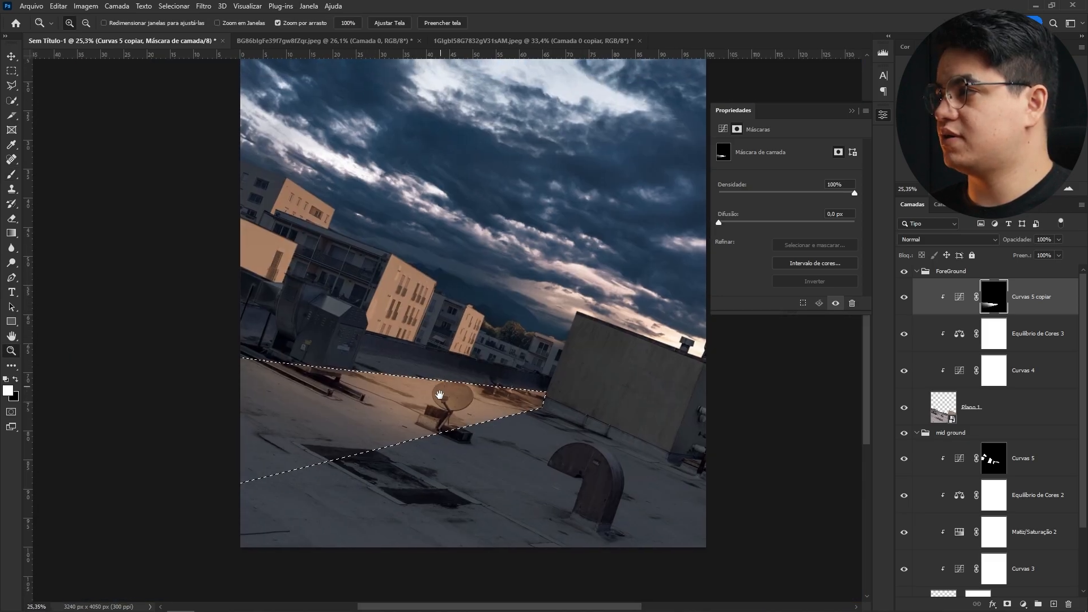
left_click_drag(355, 415, 377, 425)
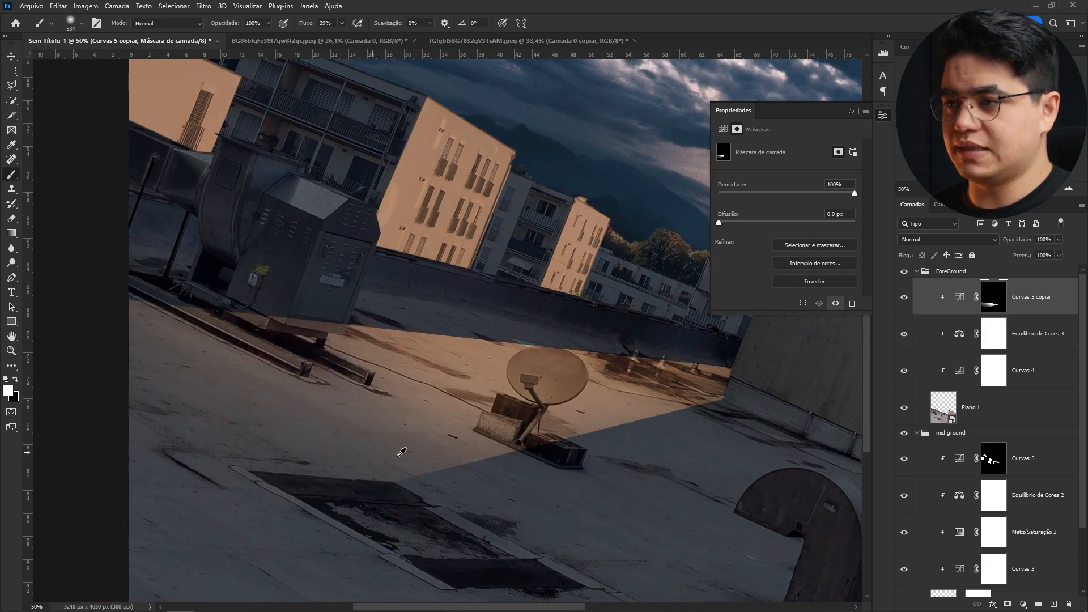
- Refine the lit rooftop area in the copy's mask with brush strokes around the vent unit and satellite dish
left_click_drag(451, 492, 470, 475)
mouse_move(253, 309)
left_mouse_down()
mouse_move(168, 264)
mouse_move(317, 300)
left_mouse_up()
left_click_drag(284, 285, 170, 286)
left_click_drag(298, 286, 312, 284)
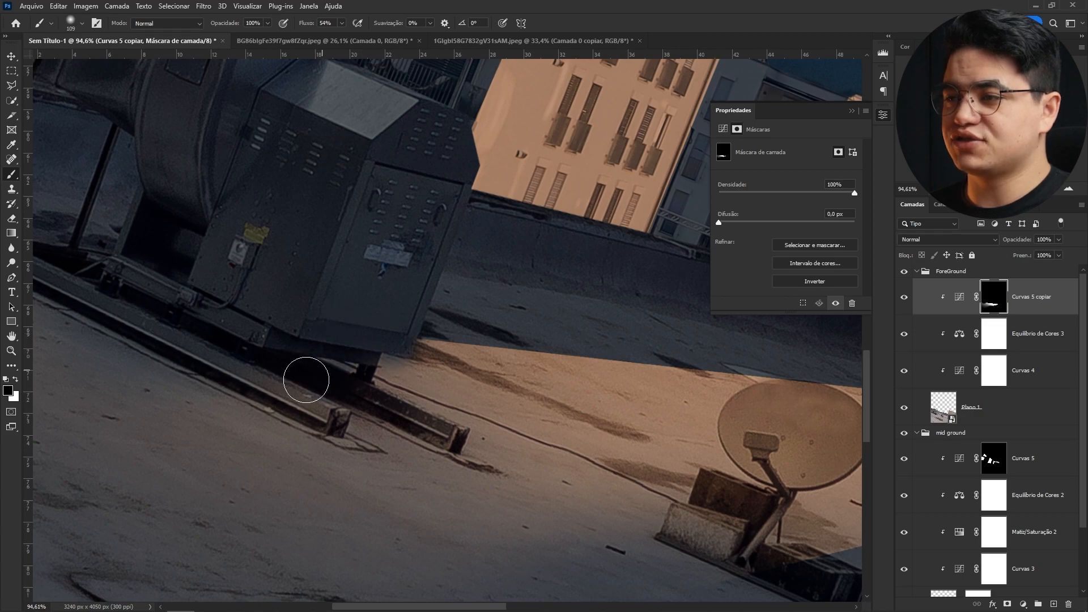
mouse_move(221, 358)
left_mouse_down()
mouse_move(394, 290)
mouse_move(246, 284)
left_mouse_up()
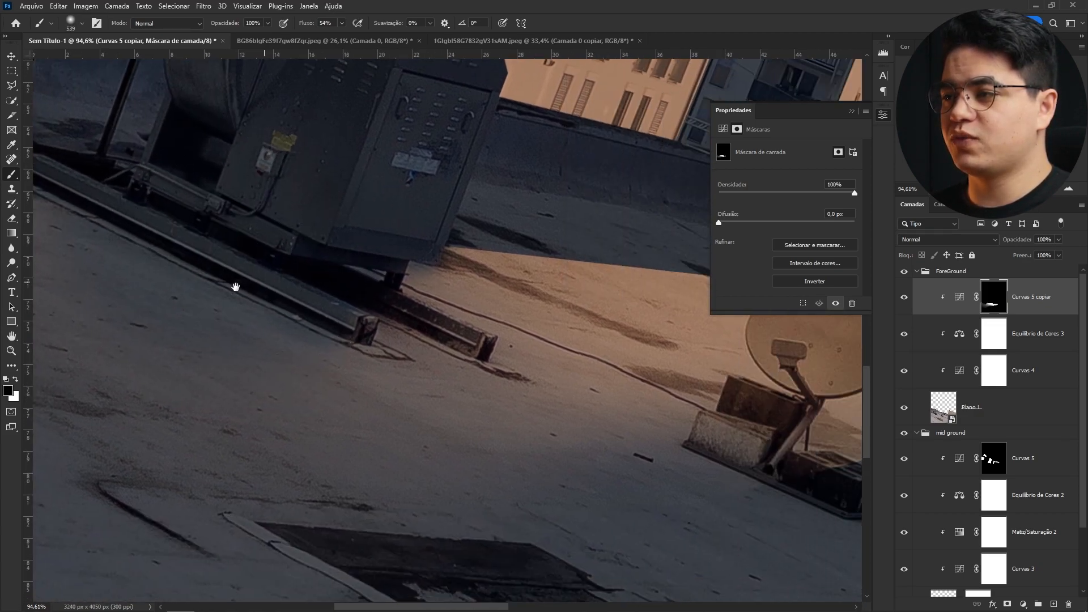
left_click_drag(411, 228, 306, 229)
mouse_move(426, 278)
left_mouse_down()
mouse_move(298, 320)
mouse_move(303, 311)
left_mouse_up()
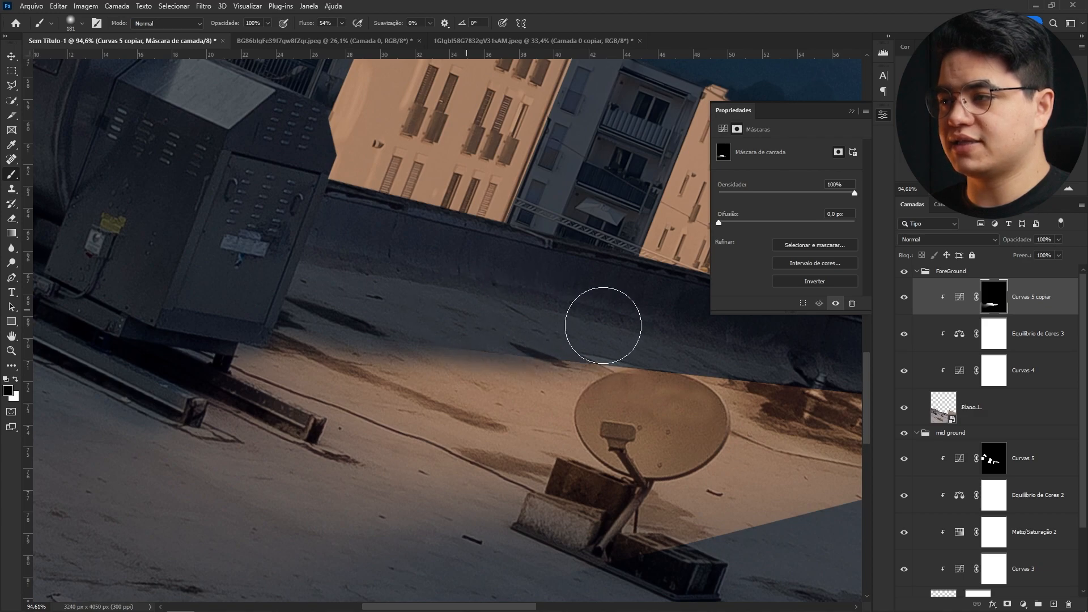
left_click_drag(606, 327, 269, 311)
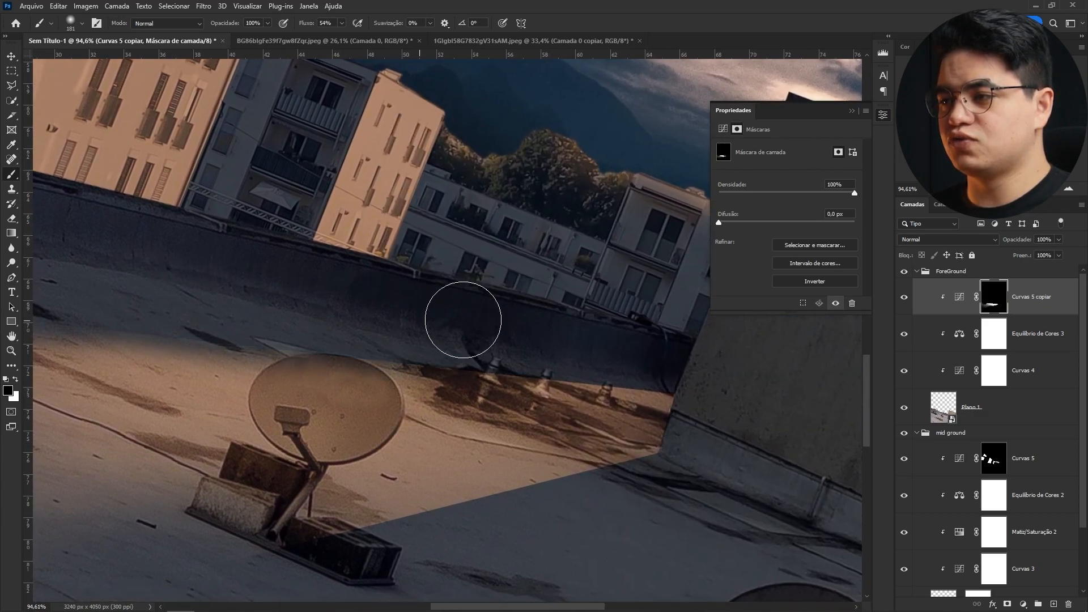
left_click_drag(622, 340, 591, 341)
left_click_drag(475, 421, 504, 417)
mouse_move(479, 367)
left_mouse_down()
mouse_move(498, 366)
mouse_move(484, 334)
mouse_move(504, 333)
left_mouse_up()
left_click_drag(470, 240, 400, 352)
left_click_drag(432, 302, 343, 371)
mouse_move(377, 297)
left_mouse_down()
mouse_move(399, 323)
mouse_move(341, 264)
mouse_move(349, 286)
mouse_move(339, 285)
mouse_move(443, 348)
mouse_move(512, 357)
mouse_move(576, 323)
mouse_move(607, 323)
left_mouse_up()
left_click_drag(383, 340, 338, 236)
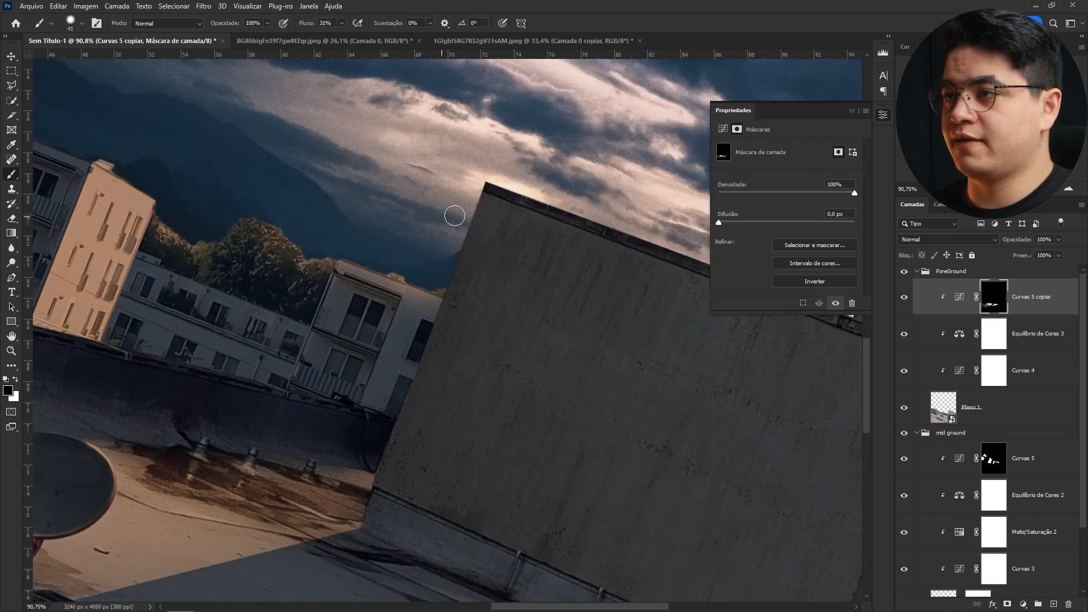
- Resize the brush and paint along the large wall's edge and rooftop in the copy's mask
scroll(452, 214, "up", 3)
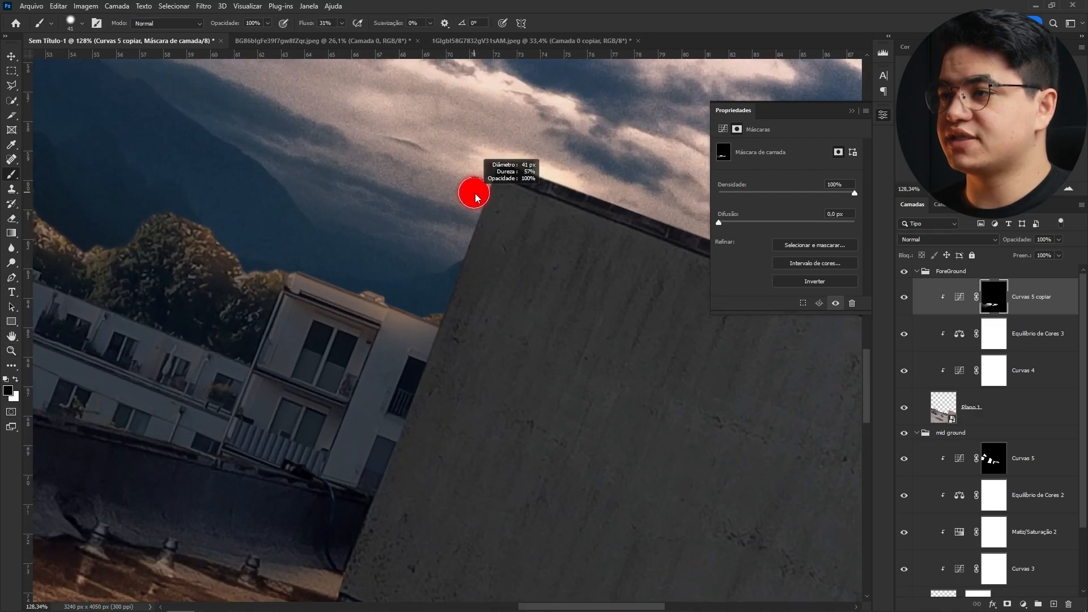
left_click_drag(475, 197, 473, 197)
scroll(476, 193, "down", 3)
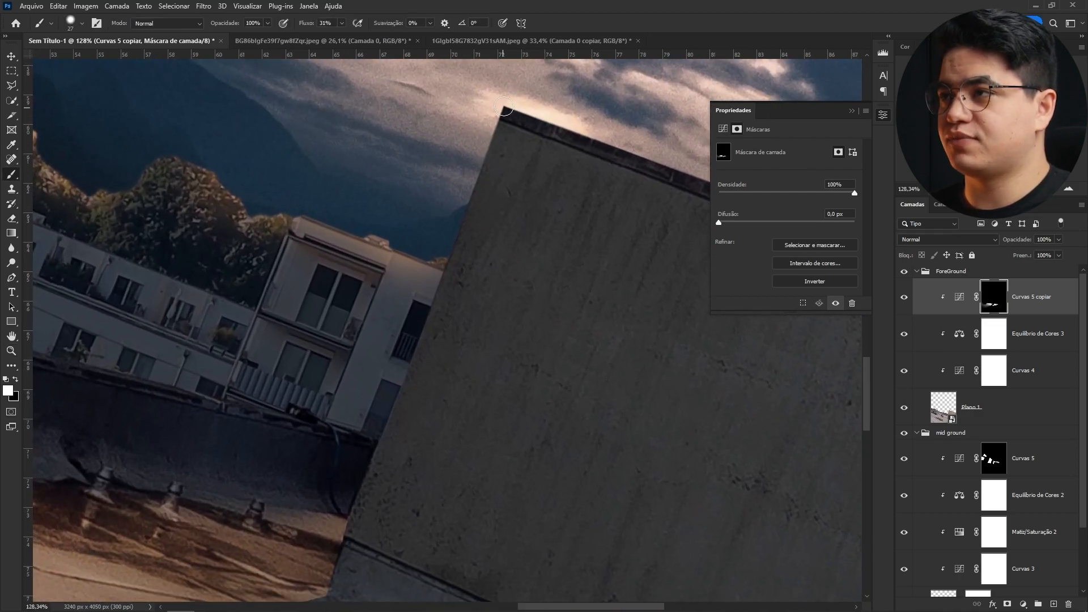
left_click_drag(357, 437, 396, 267)
left_click(420, 274)
left_click_drag(456, 124, 340, 396)
left_click(422, 217, "shift")
left_click_drag(473, 262, 403, 244)
mouse_move(527, 274)
left_mouse_down()
mouse_move(333, 204)
mouse_move(325, 192)
left_mouse_up()
left_click(654, 312, "shift")
mouse_move(472, 217)
left_mouse_down()
mouse_move(397, 222)
mouse_move(405, 219)
mouse_move(376, 181)
left_mouse_up()
left_click_drag(360, 243, 425, 238)
mouse_move(405, 369)
left_mouse_down()
mouse_move(455, 365)
mouse_move(455, 356)
mouse_move(431, 358)
left_mouse_up()
key("x")
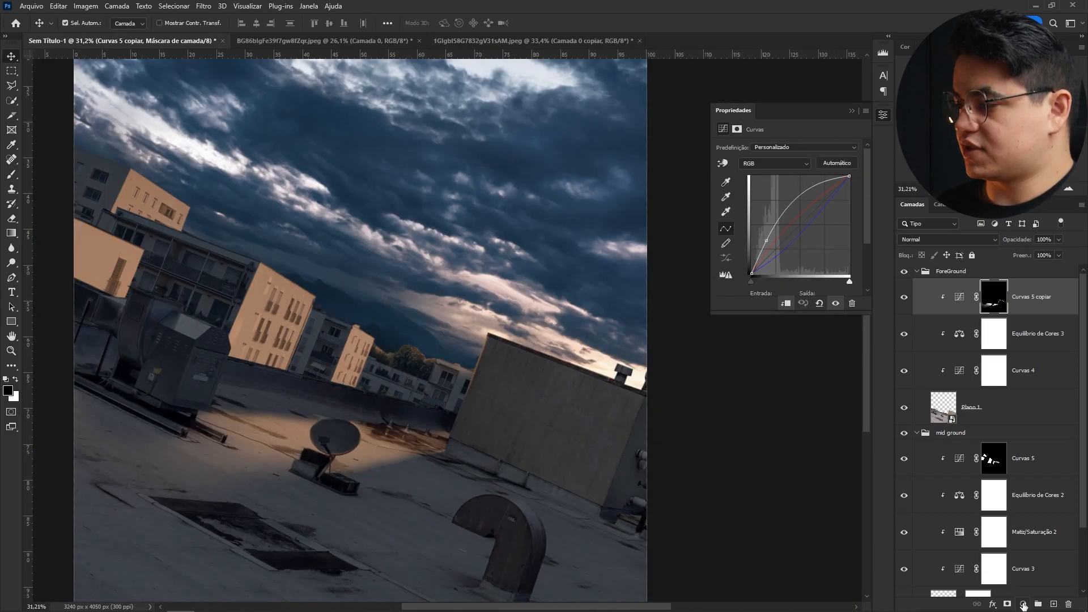
- Add a Curves adjustment at the top of the Foreground group and lift its midtones to brighten
left_click(1023, 605)
left_click(1013, 459)
left_click_drag(775, 251, 774, 228)
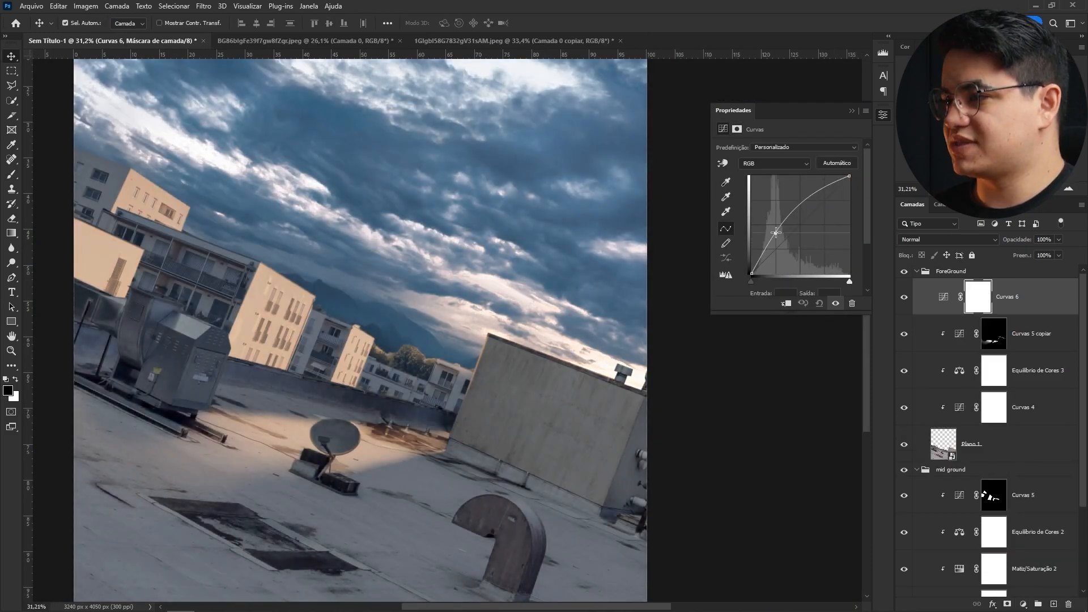
- Invert Curves 6's mask, clip the layer, and paint a soft white glow over the central rooftop and buildings
key("ctrl+i")
key("b")
left_click_drag(493, 332, 612, 160)
key("x")
left_click(480, 319)
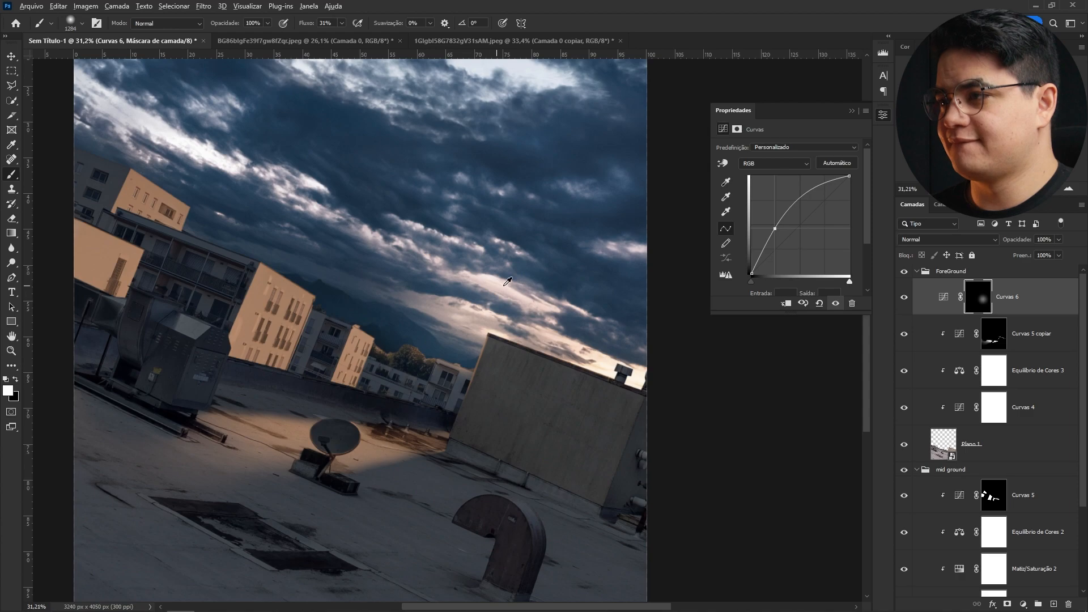
key("ctrl+alt+g")
mouse_move(517, 314)
left_mouse_down()
mouse_move(545, 310)
mouse_move(533, 316)
mouse_move(533, 298)
mouse_move(523, 312)
mouse_move(343, 294)
mouse_move(432, 265)
mouse_move(313, 303)
mouse_move(451, 250)
mouse_move(369, 307)
mouse_move(589, 335)
left_mouse_up()
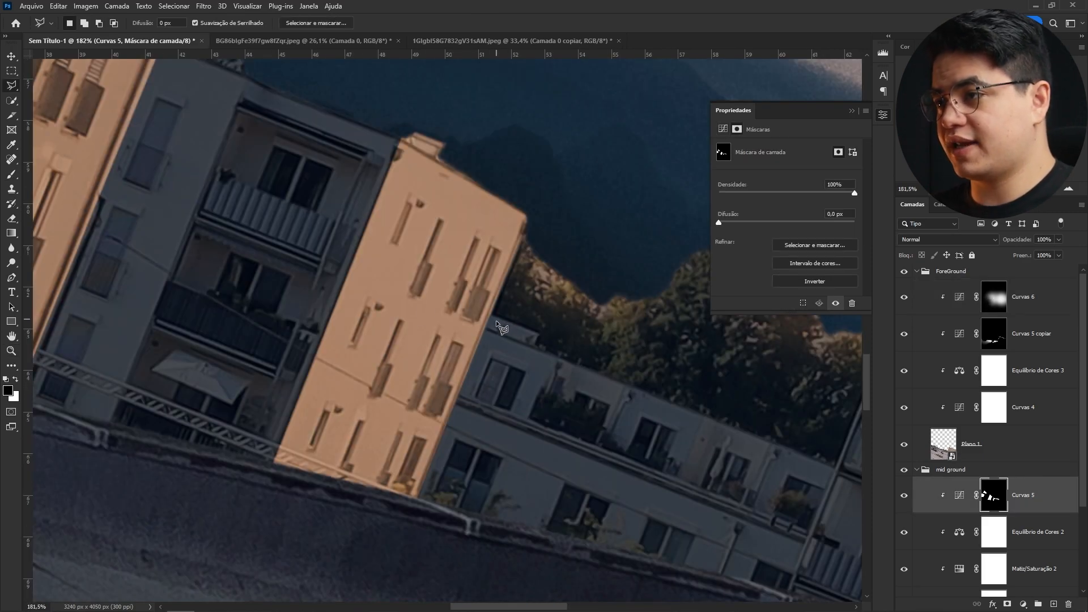
mouse_move(528, 348)
left_mouse_down()
mouse_move(656, 363)
mouse_move(569, 359)
mouse_move(602, 361)
left_mouse_up()
- Lasso the lit wall area behind the vent unit in Curves 5's mask and fill the selection with black
key("z")
key("l")
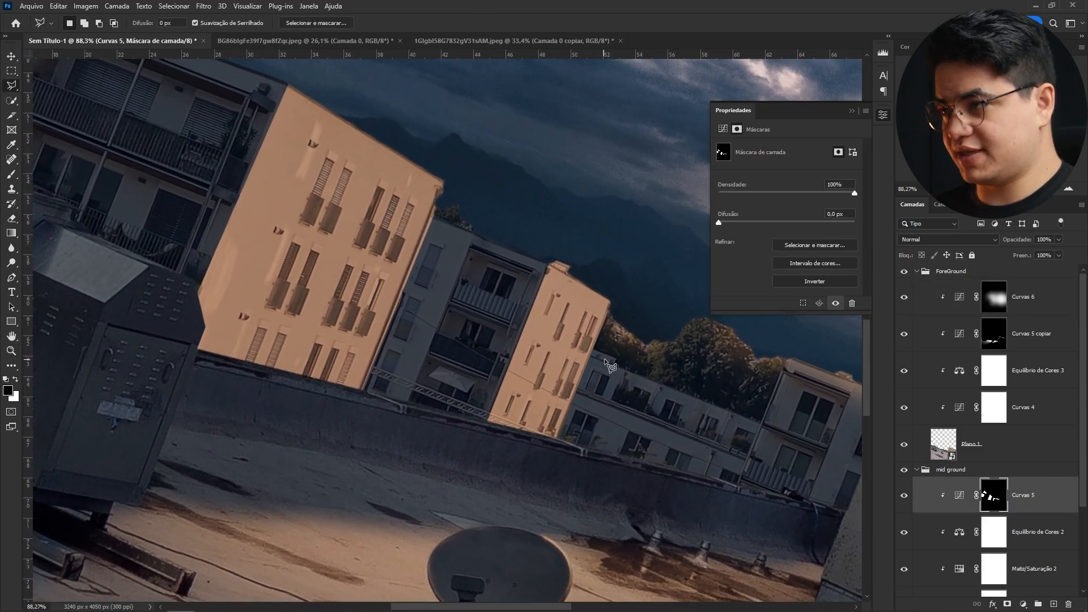
left_click_drag(233, 312, 537, 366)
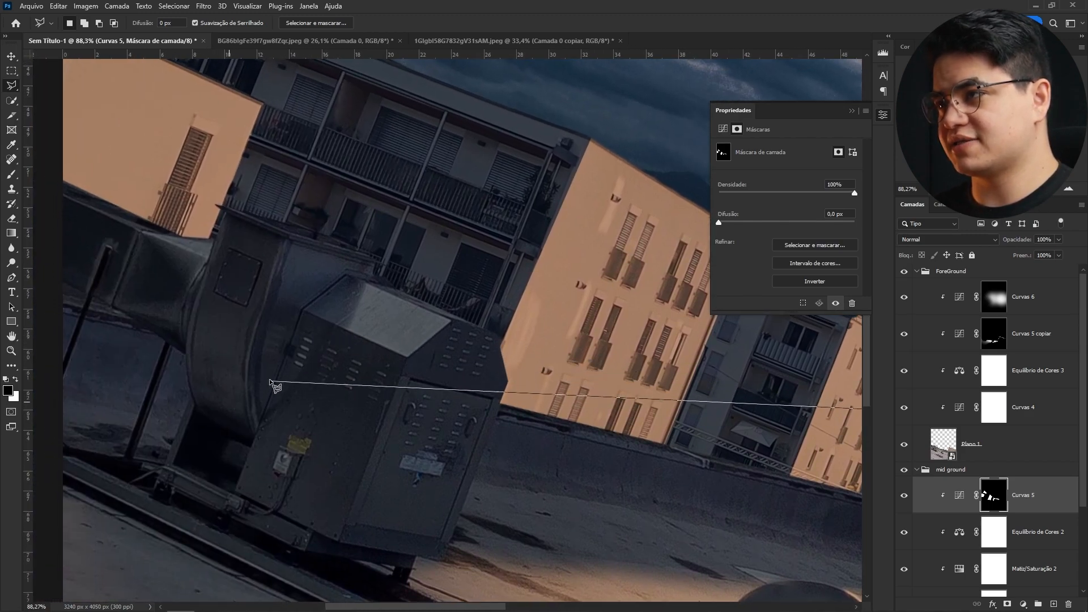
left_click(301, 347)
mouse_move(360, 395)
left_mouse_down()
mouse_move(326, 370)
mouse_move(295, 308)
left_mouse_up()
left_click(264, 511)
mouse_move(518, 491)
left_mouse_down()
mouse_move(228, 465)
mouse_move(262, 508)
left_mouse_up()
key("Return")
key("alt+BackSpace")
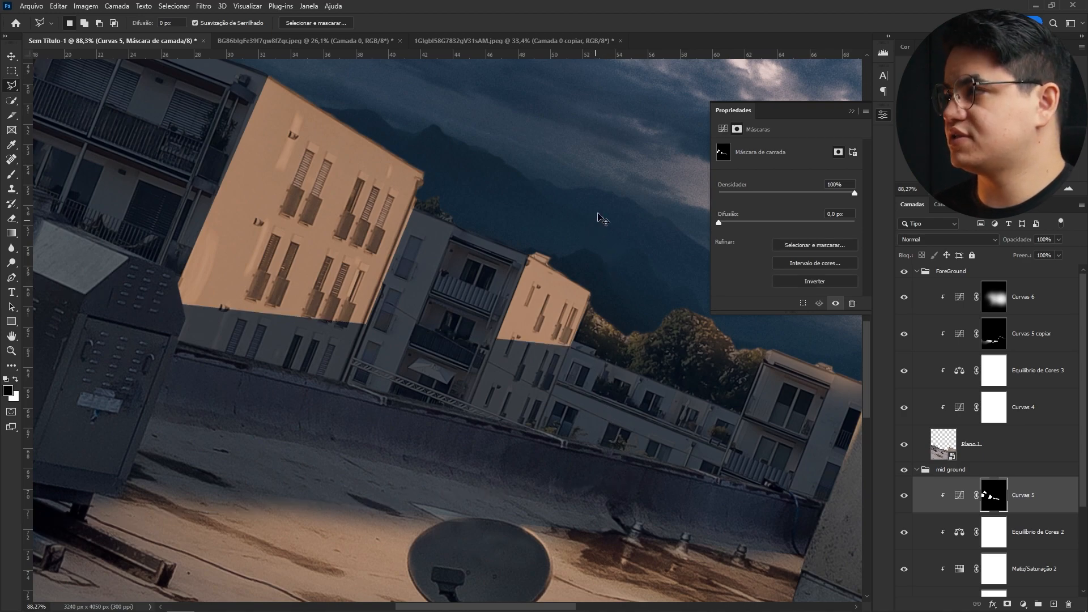
- Add a Solid Color fill layer in the Céu group, sampling a warm orange from the lit building facade
key("b")
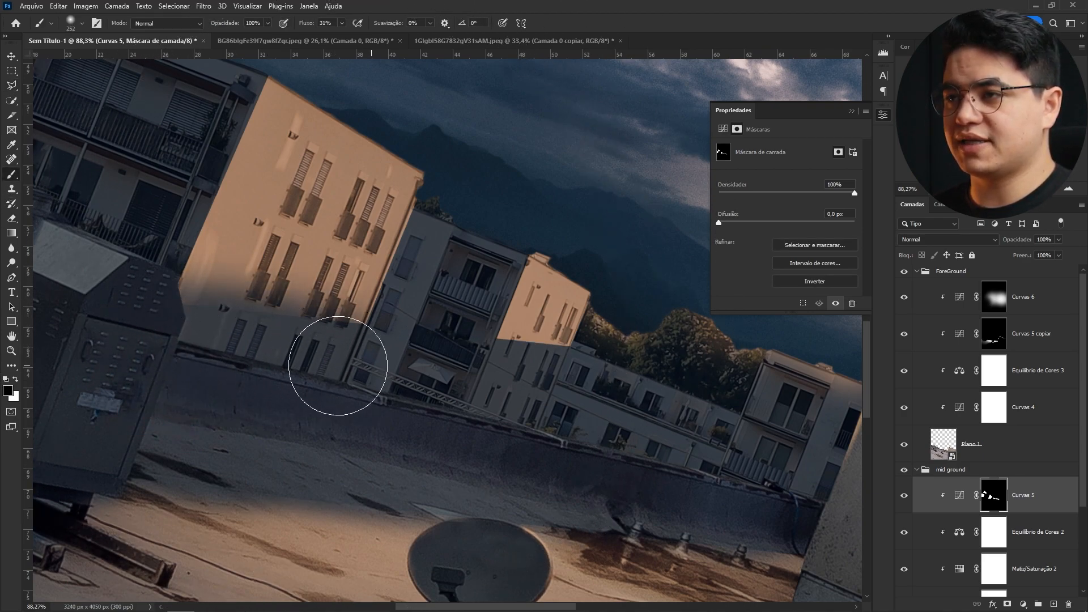
key("z")
scroll(506, 358, "down", 8)
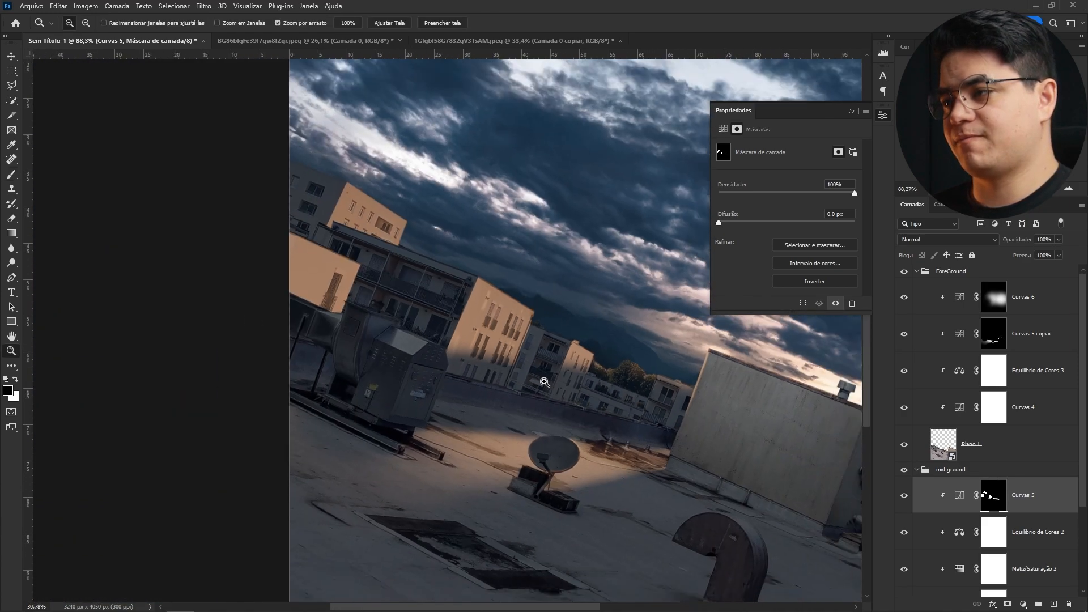
scroll(492, 337, "up", 2)
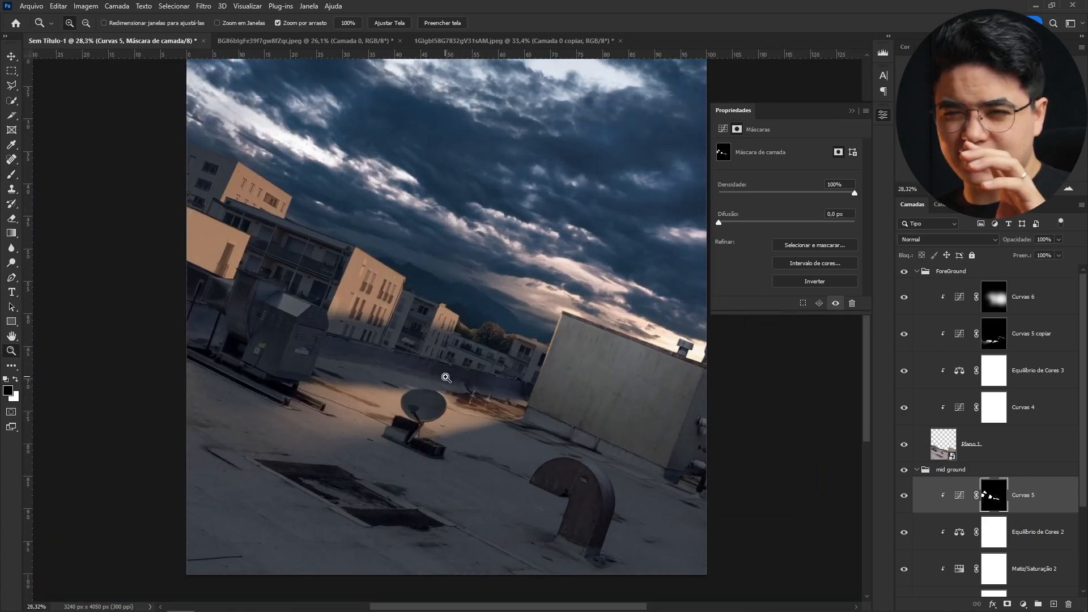
left_click_drag(426, 308, 488, 348)
key("v")
left_click(506, 333)
left_click(916, 551)
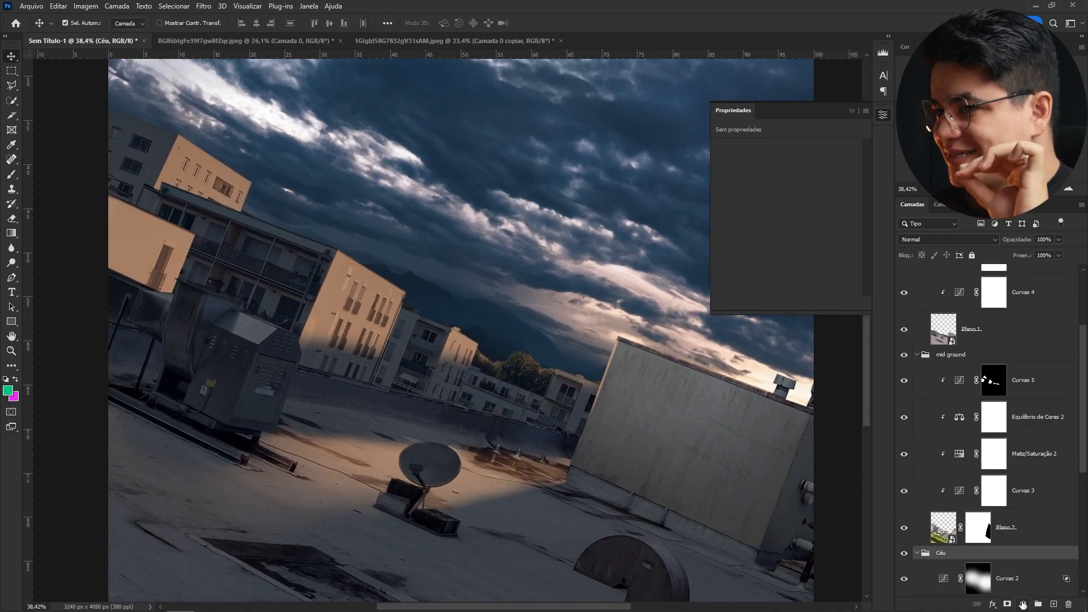
left_click(1023, 604)
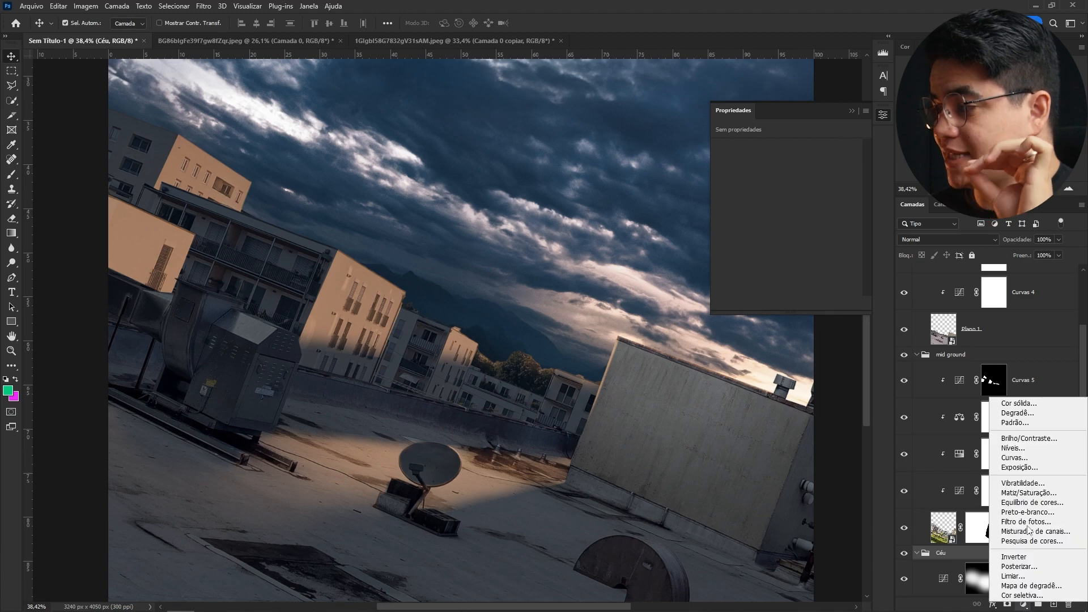
left_click(1027, 405)
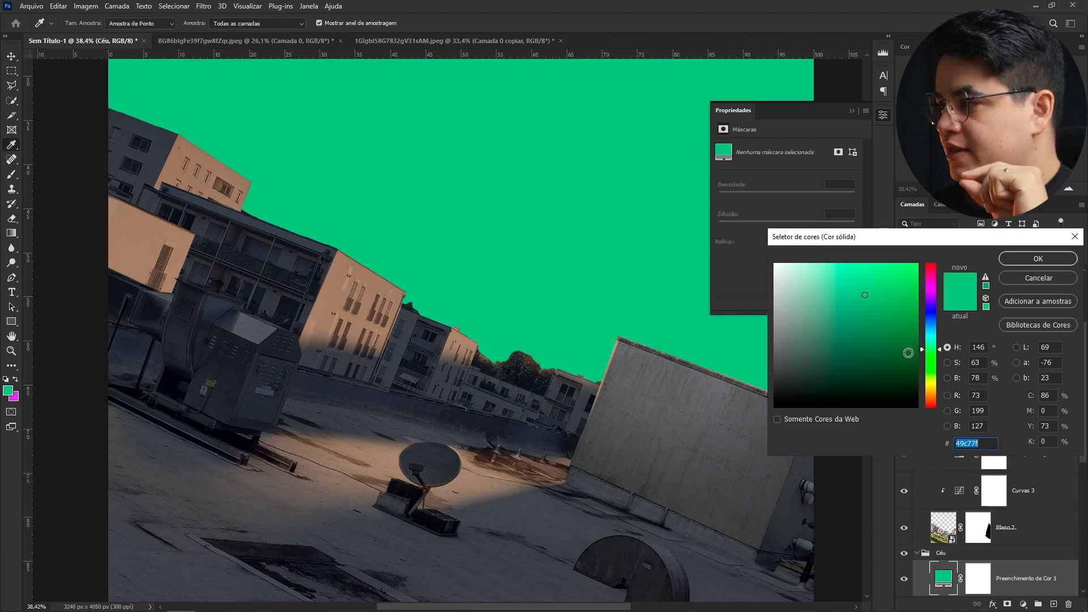
left_click(462, 334)
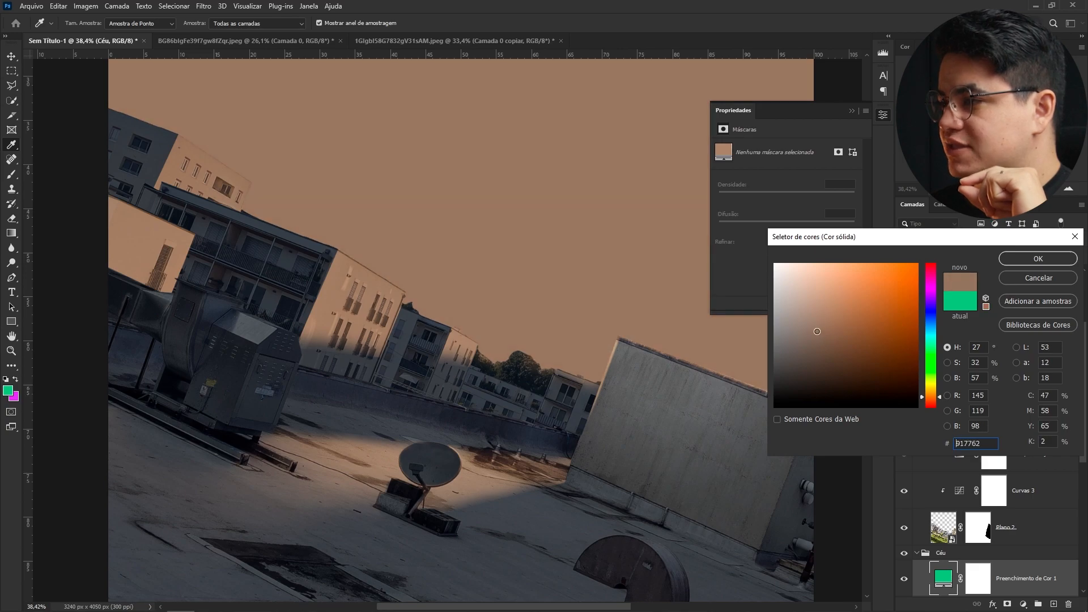
left_click(1071, 261)
- Invert the fill layer's mask and paint a soft band of warm light along the horizon behind the buildings
right_click(481, 288)
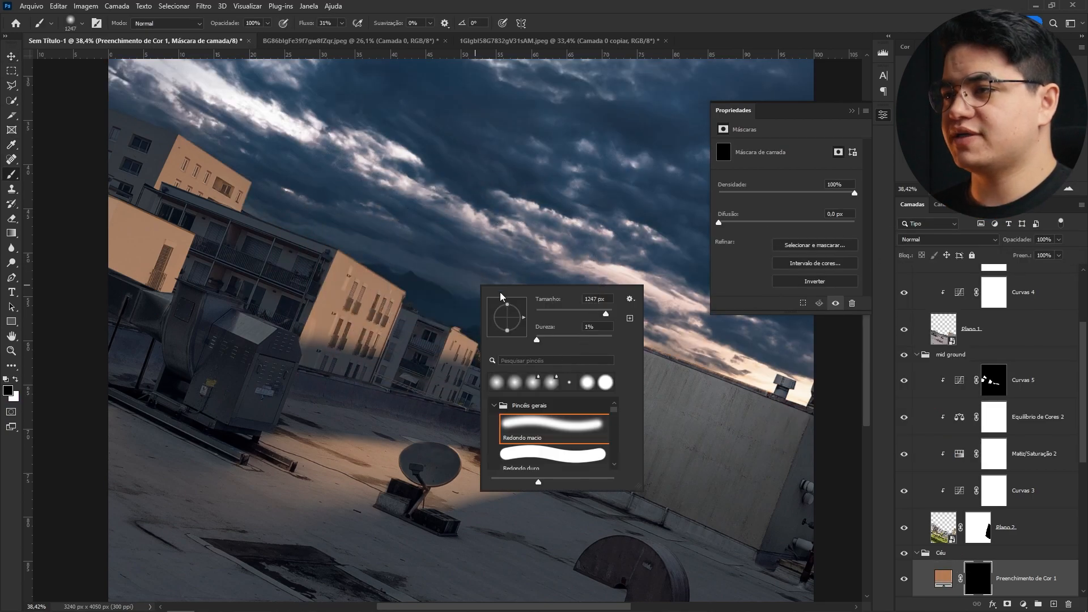
double_click(542, 375)
mouse_move(440, 400)
left_mouse_down()
mouse_move(458, 403)
mouse_move(441, 383)
left_mouse_up()
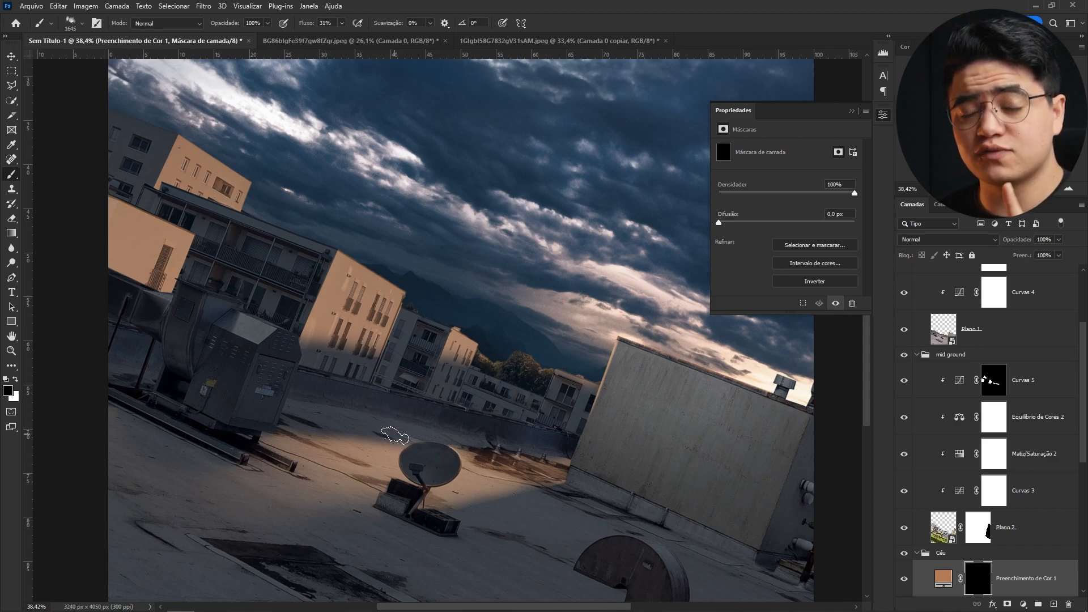
left_click_drag(430, 348, 485, 350)
key("x")
left_click_drag(552, 409, 513, 400)
key("ctrl+z")
left_click_drag(344, 167, 238, 167)
left_click_drag(342, 24, 335, 25)
left_click_drag(323, 258, 366, 331)
mouse_move(508, 419)
left_mouse_down()
mouse_move(508, 383)
mouse_move(550, 421)
left_mouse_up()
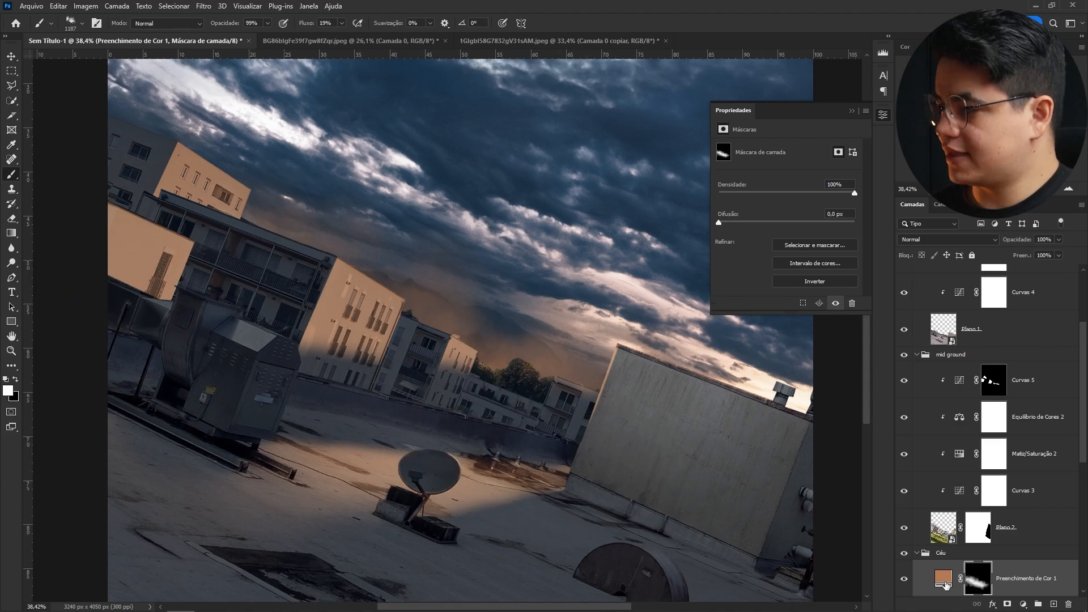
- Change the fill colour to #bc9e85 and lower the fill layer's opacity to 79%
double_click(943, 577)
left_click(817, 307)
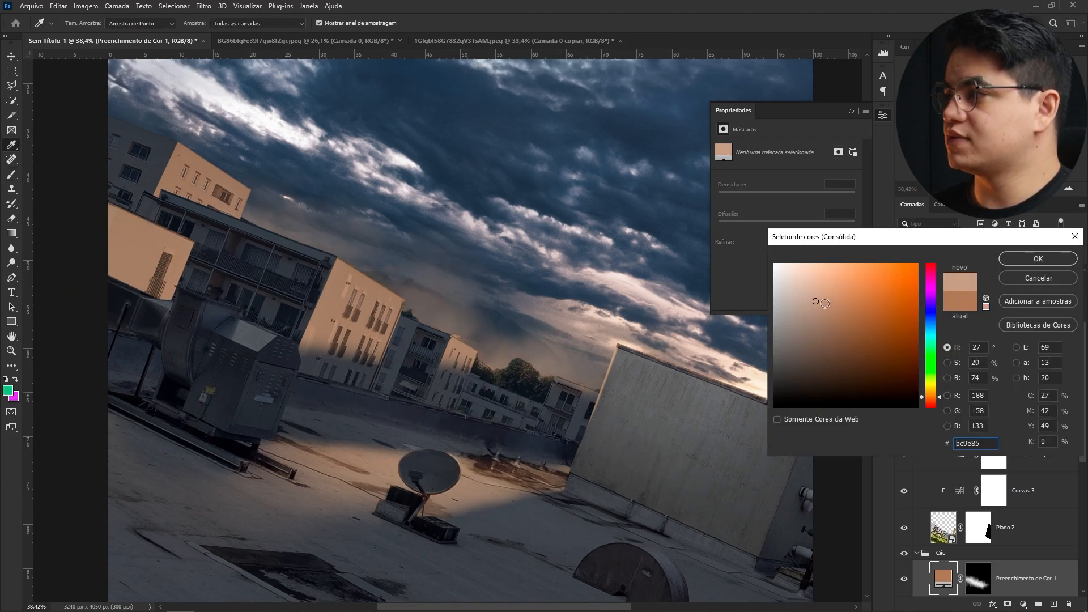
left_click(1025, 260)
key("v")
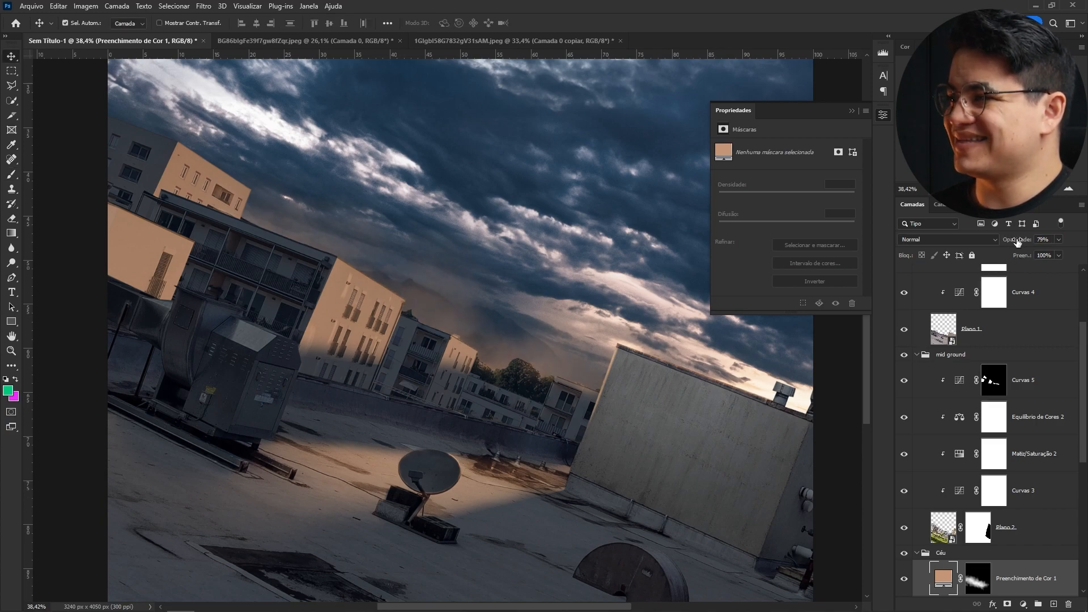
left_click_drag(997, 243, 996, 242)
- Duplicate the fill layer above the mid ground group at 46% opacity and paint its mask around the buildings
left_click_drag(1014, 585, 958, 343)
left_click(979, 365)
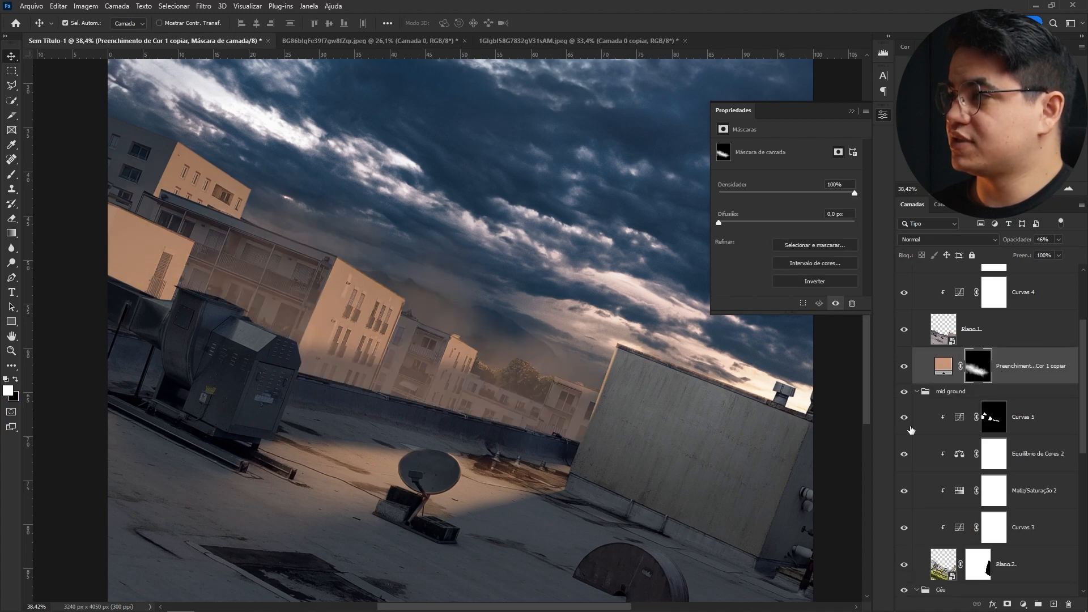
key("b")
key("d")
left_click_drag(417, 266, 219, 256)
left_click_drag(295, 254, 282, 235)
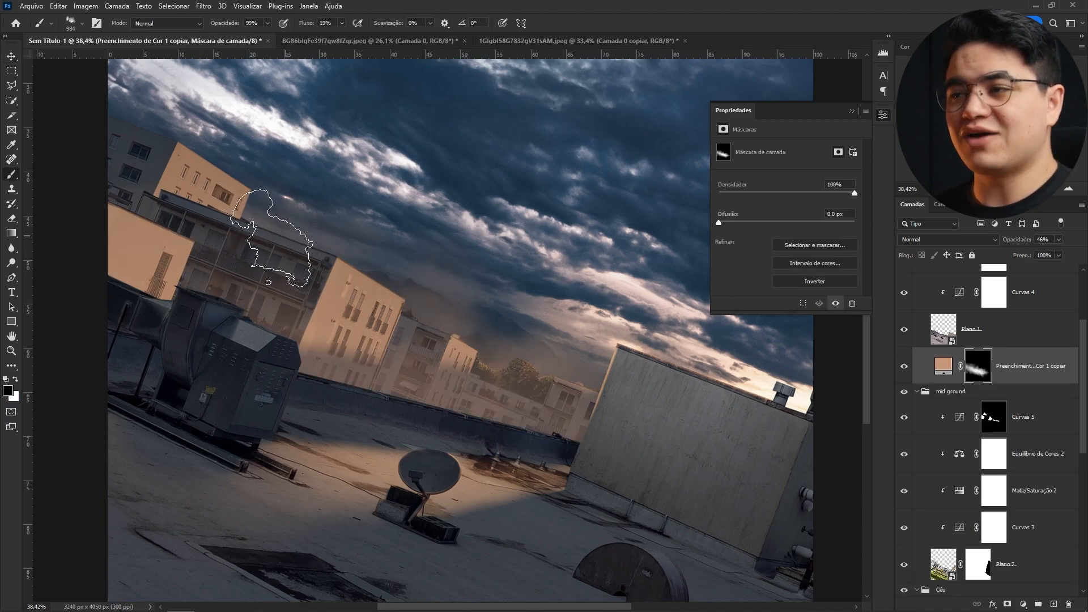
left_click_drag(429, 331, 481, 350)
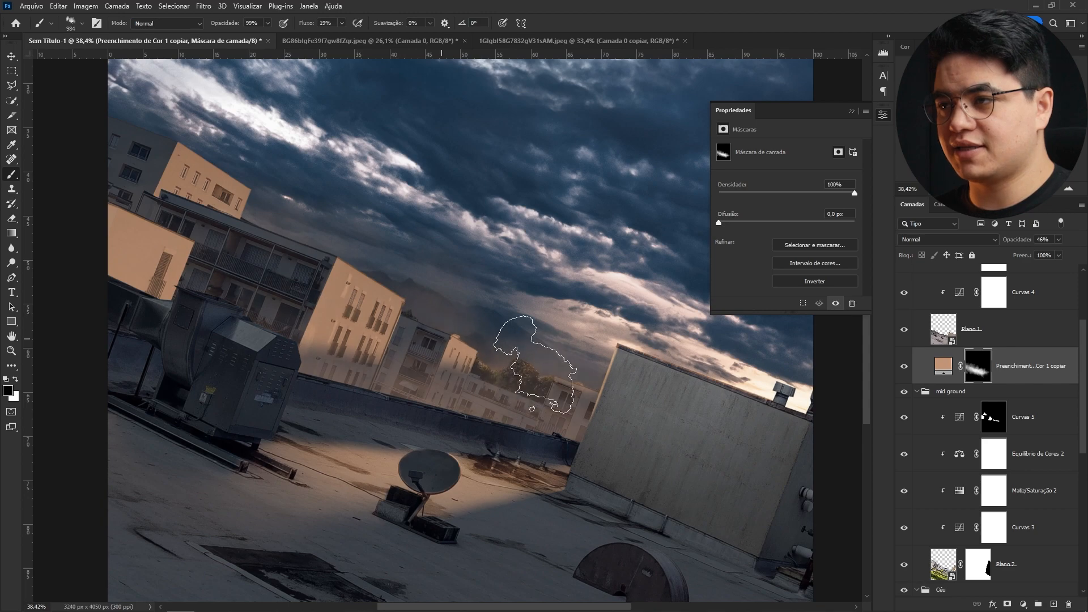
right_click(535, 403)
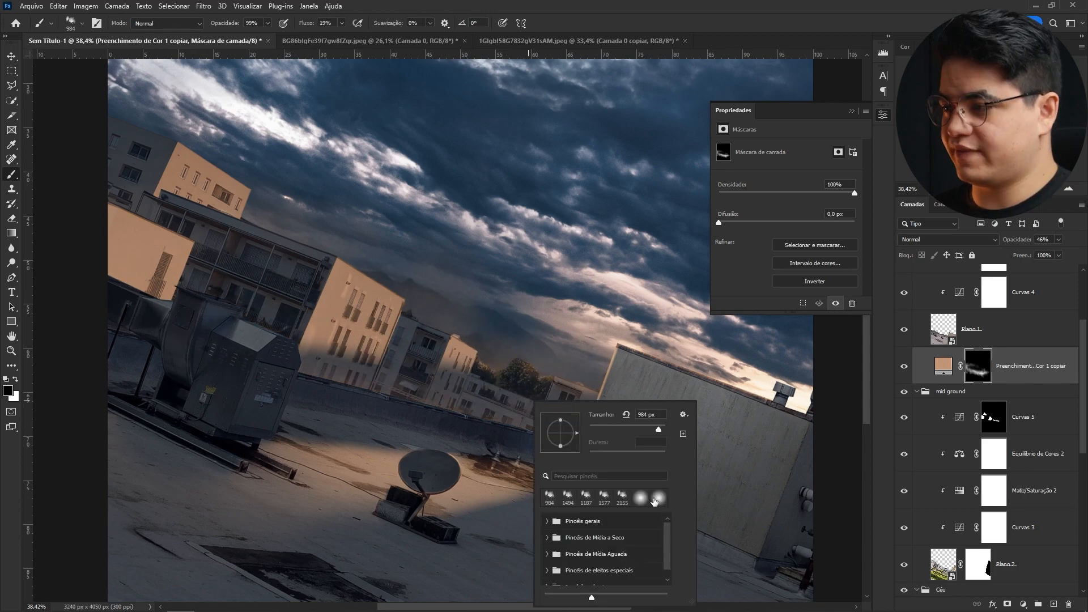
right_click(381, 373, "alt")
mouse_move(620, 457)
left_mouse_down()
mouse_move(231, 479)
mouse_move(163, 435)
left_mouse_up()
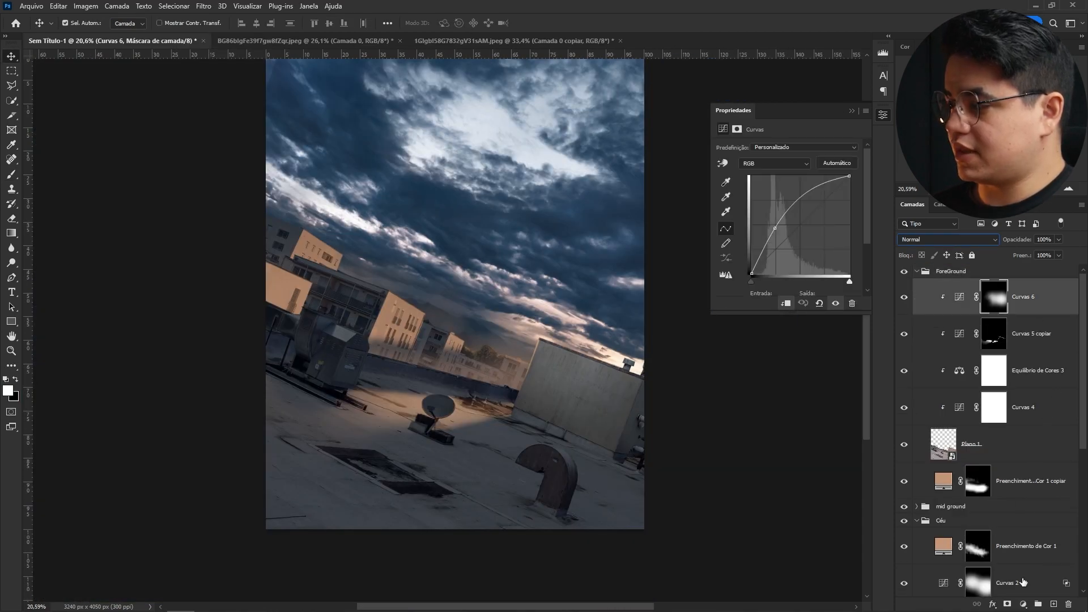
- Add a darkening Curves layer at the top of Foreground, invert its mask, and paint white around the image edges
left_click(1023, 604)
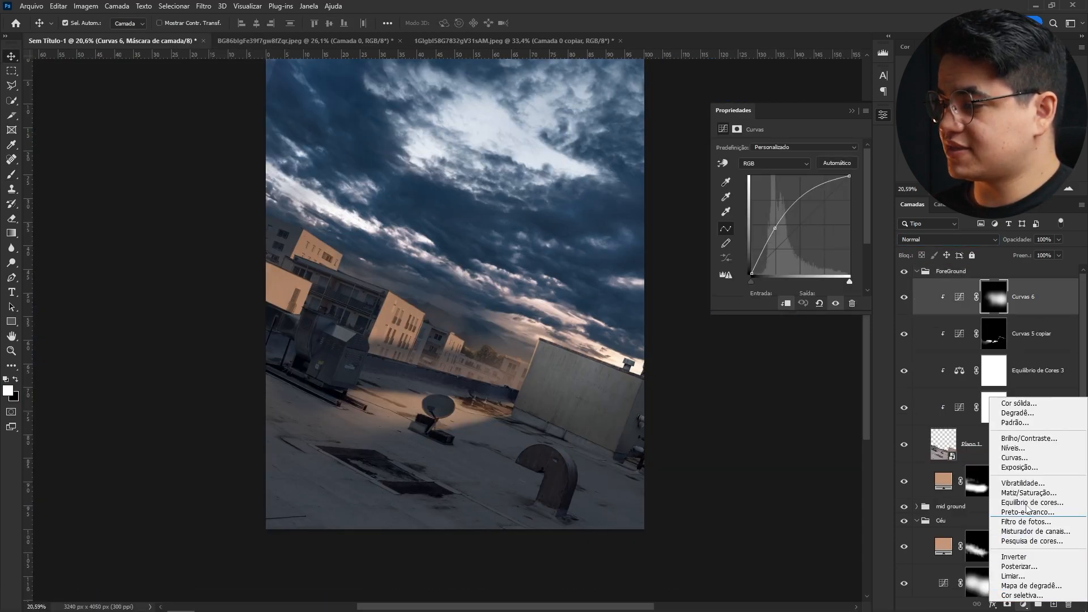
left_click(1018, 458)
left_click_drag(855, 179, 855, 221)
key("ctrl+i")
key("b")
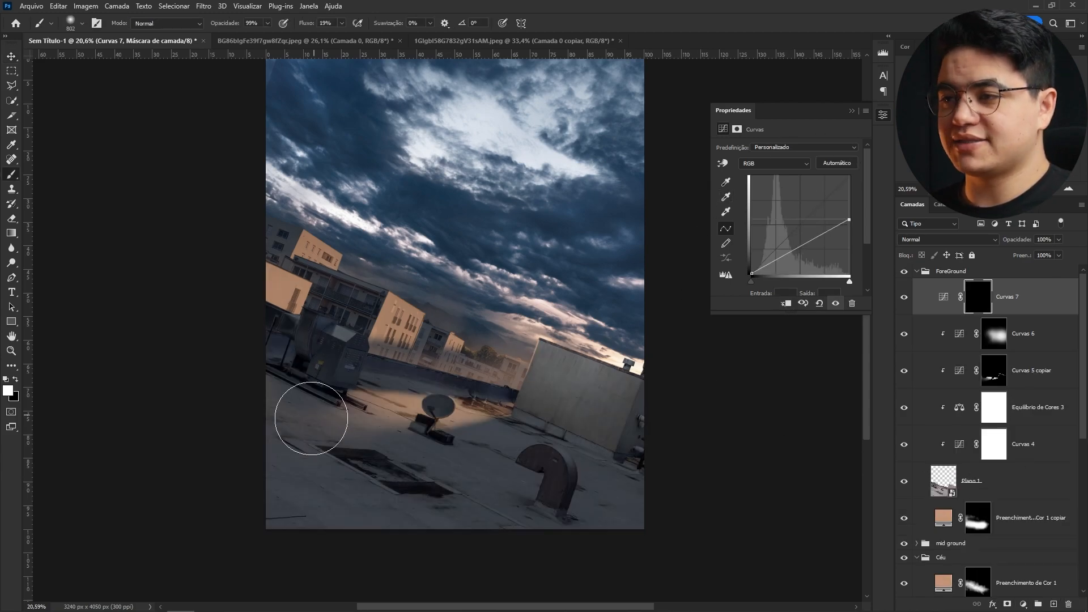
key("bracketright")
key("bracketright")
key("bracketright")
key("bracketright")
left_click_drag(198, 494, 227, 536)
left_click_drag(418, 595, 397, 559)
mouse_move(236, 527)
left_mouse_down()
mouse_move(678, 499)
mouse_move(376, 562)
mouse_move(170, 510)
mouse_move(161, 437)
left_mouse_up()
left_click_drag(435, 372, 435, 430)
left_click_drag(374, 459, 416, 375)
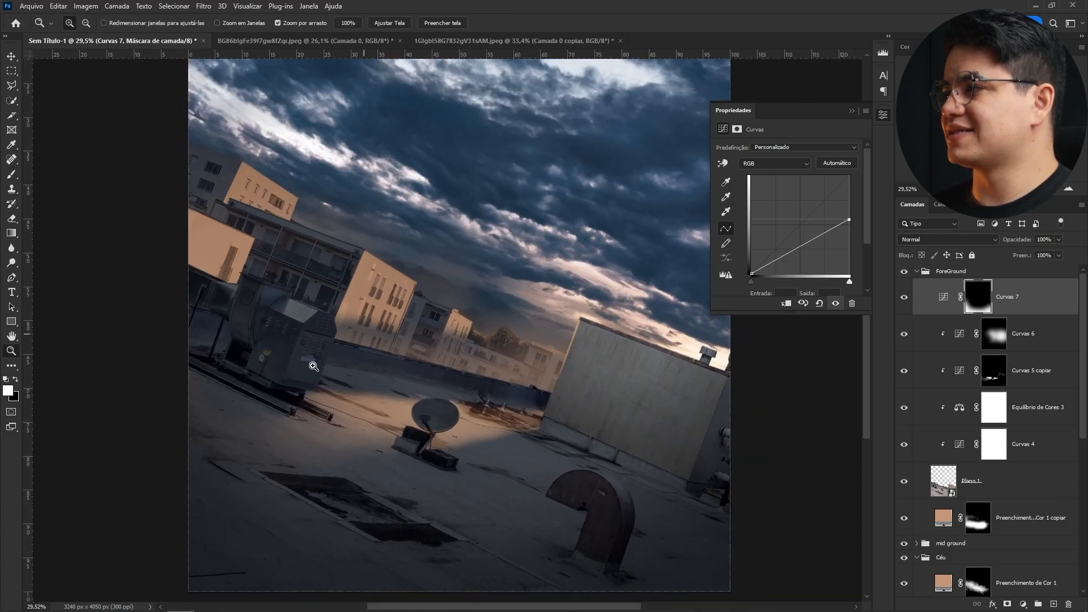
- Open Color Balance 3 and push its Highlights Yellow–Blue balance to +14
left_click_drag(468, 420, 431, 408)
left_click(474, 398)
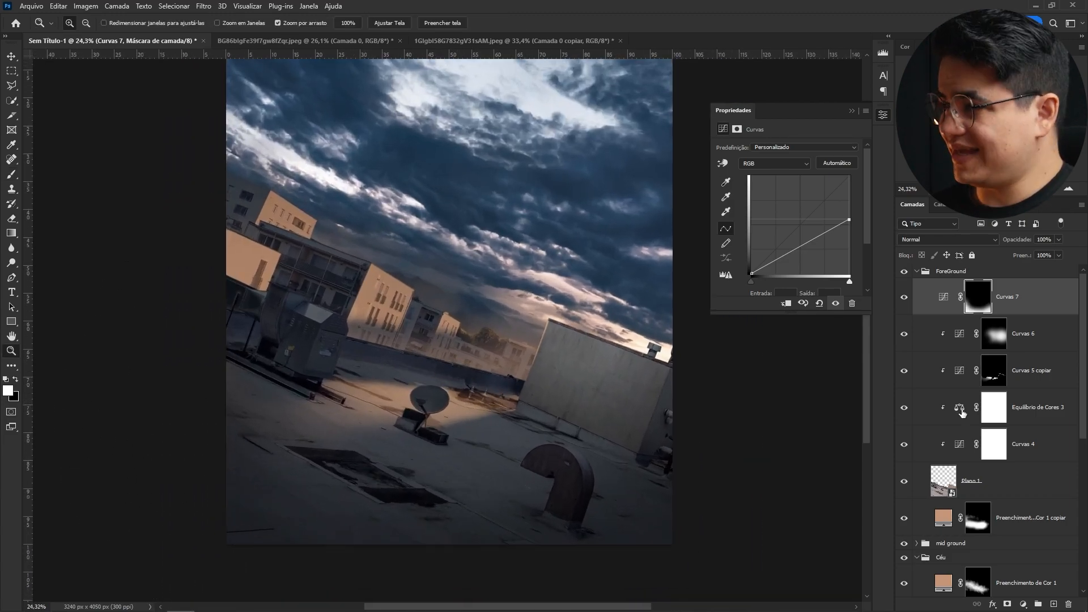
left_click(962, 408)
left_click(771, 150)
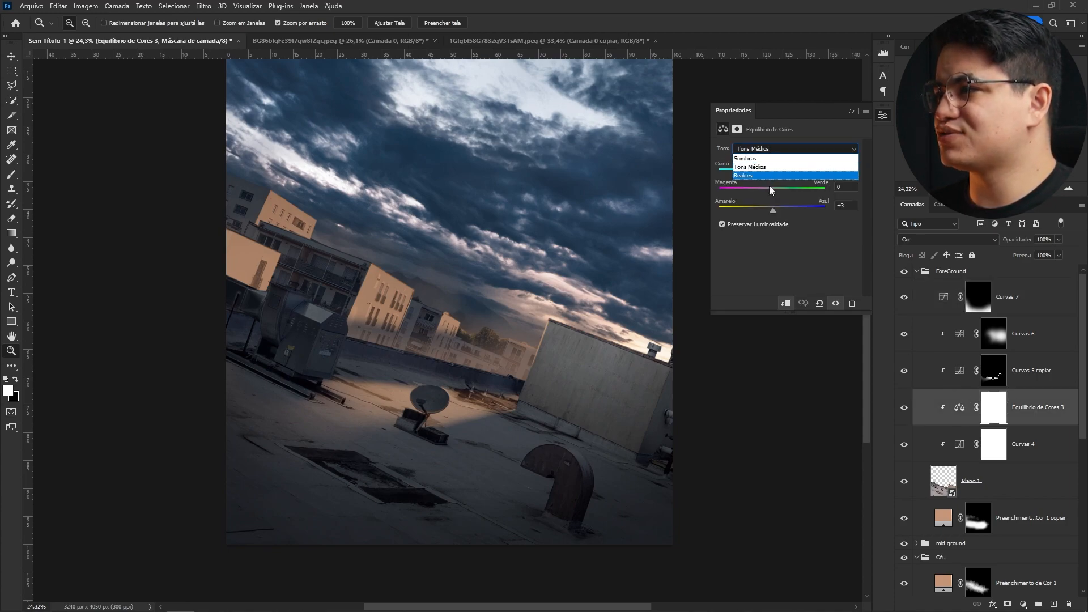
left_click(770, 176)
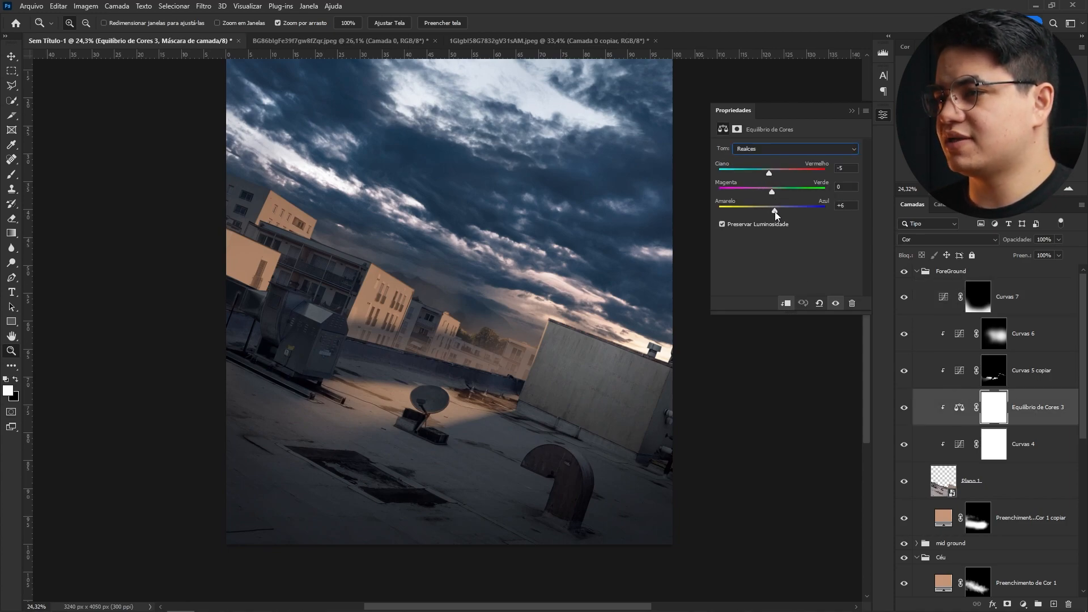
scroll(419, 307, "up", 2)
- Open the teddy bear photo, leaving its missing colour profile unmanaged
key("v")
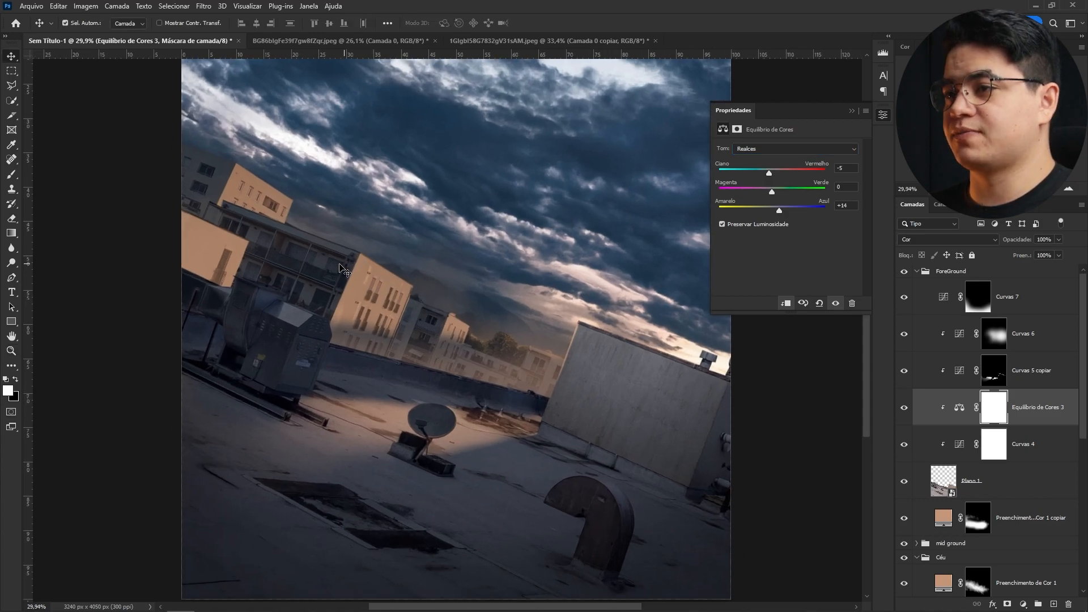
left_click(354, 275)
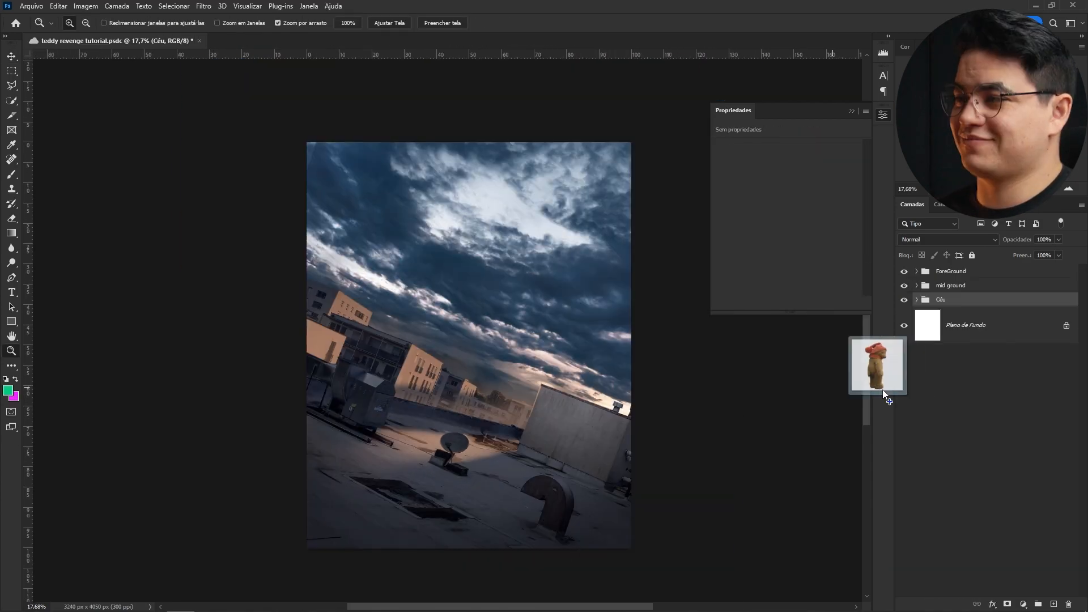
left_click_drag(883, 390, 907, 412)
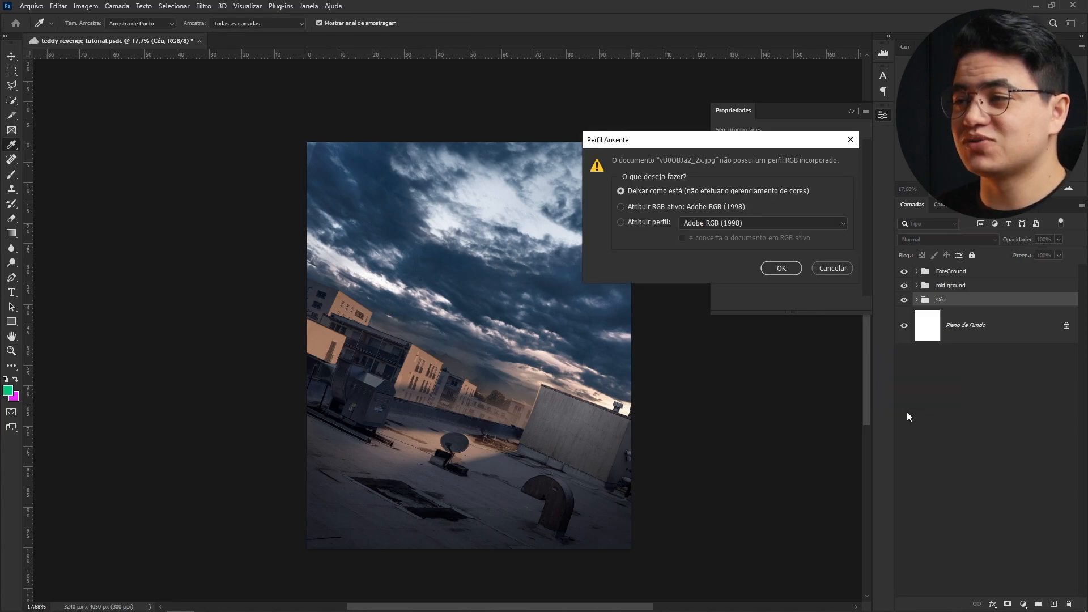
left_click(781, 267)
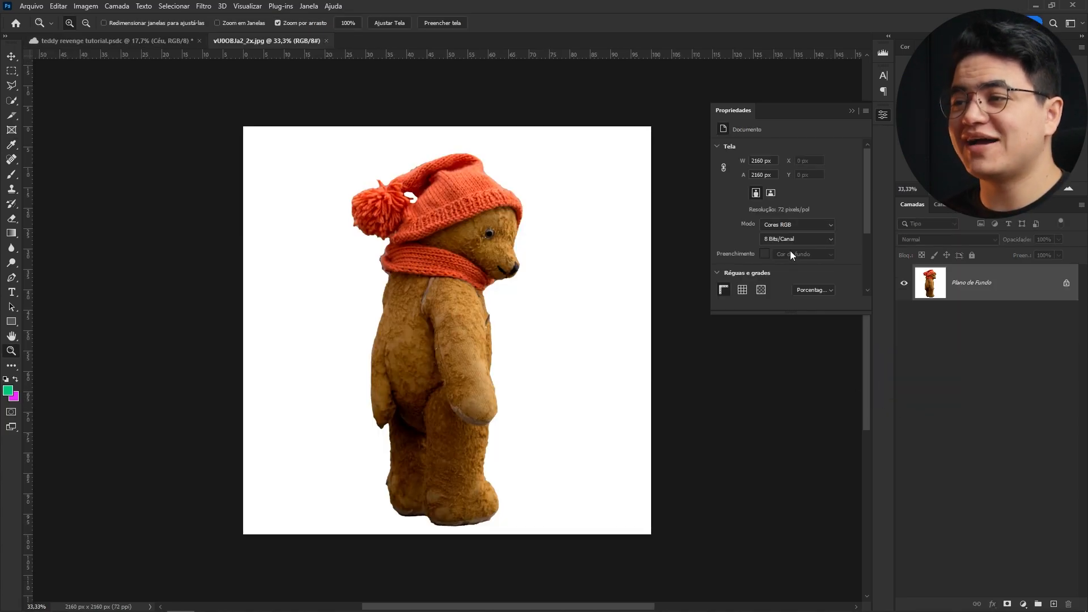
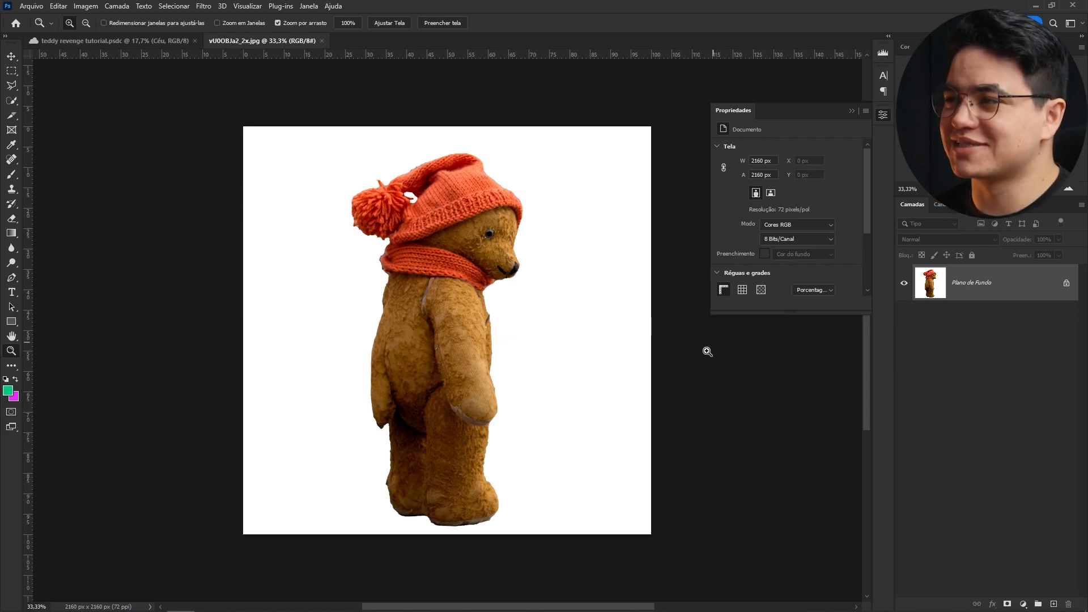
- Duplicate the teddy bear photo's blue channel
key("w")
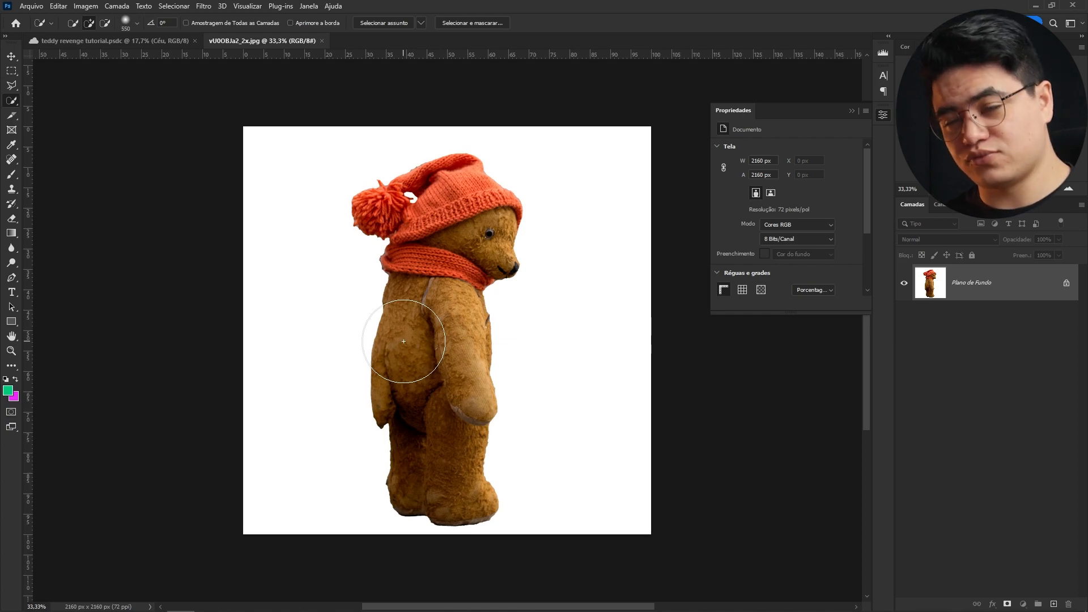
left_click(943, 205)
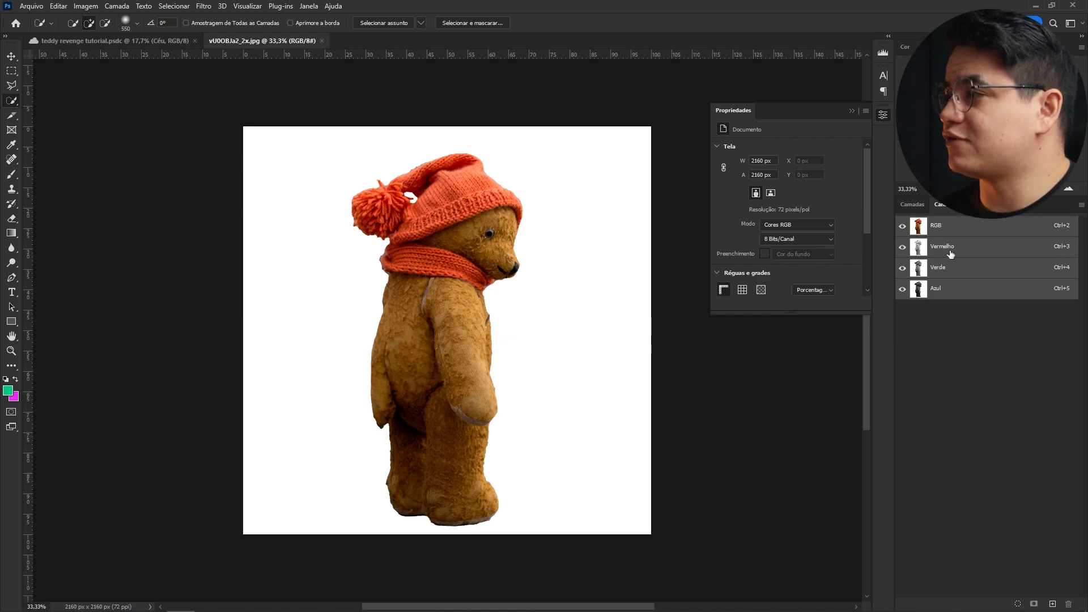
key("ctrl+5")
left_click_drag(998, 290, 1053, 604)
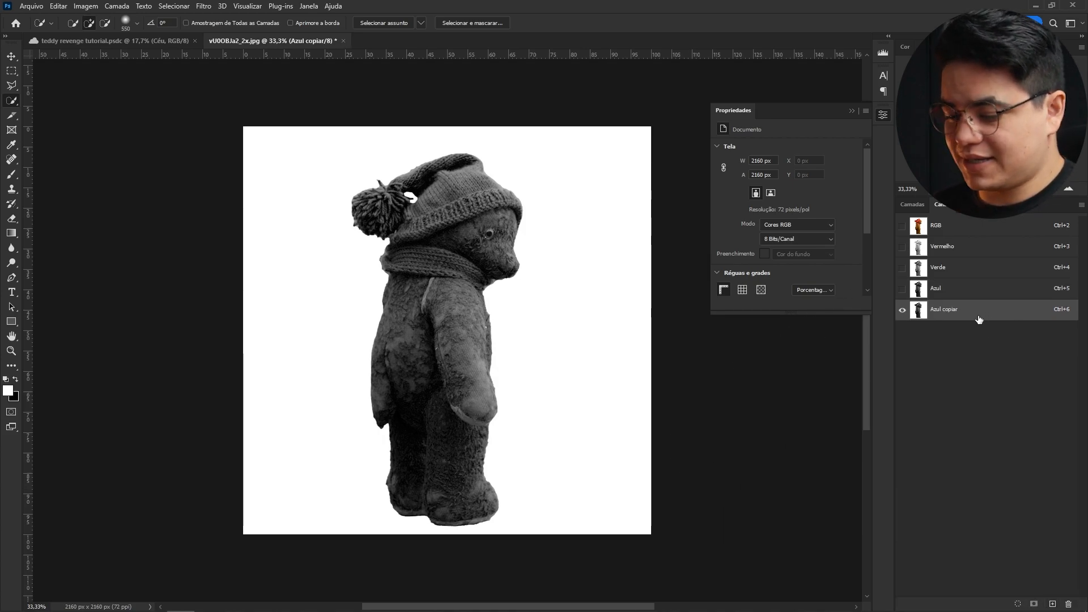
- Apply Levels to the blue channel copy to make a black-and-white silhouette, then load it as a selection
key("ctrl+l")
mouse_move(568, 249)
left_mouse_down()
mouse_move(533, 251)
mouse_move(567, 251)
left_mouse_up()
left_click_drag(427, 250, 563, 276)
left_click(625, 143)
left_click(920, 309, "ctrl")
key("z")
key("ctrl+0")
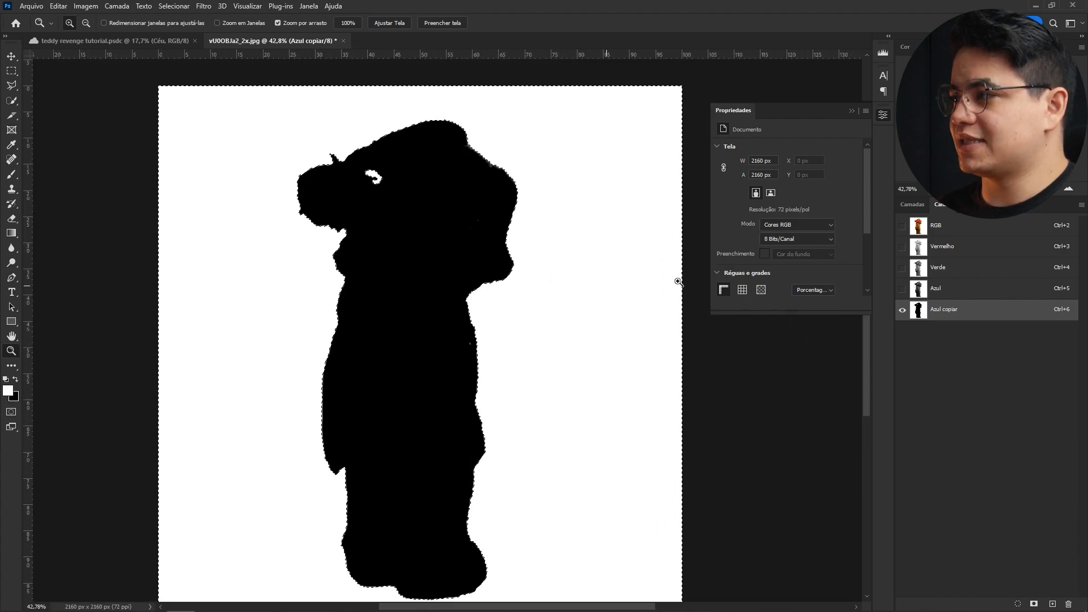
- Return to the RGB channels, mask the bear layer with the selection, and convert it to a smart object
left_click(902, 227)
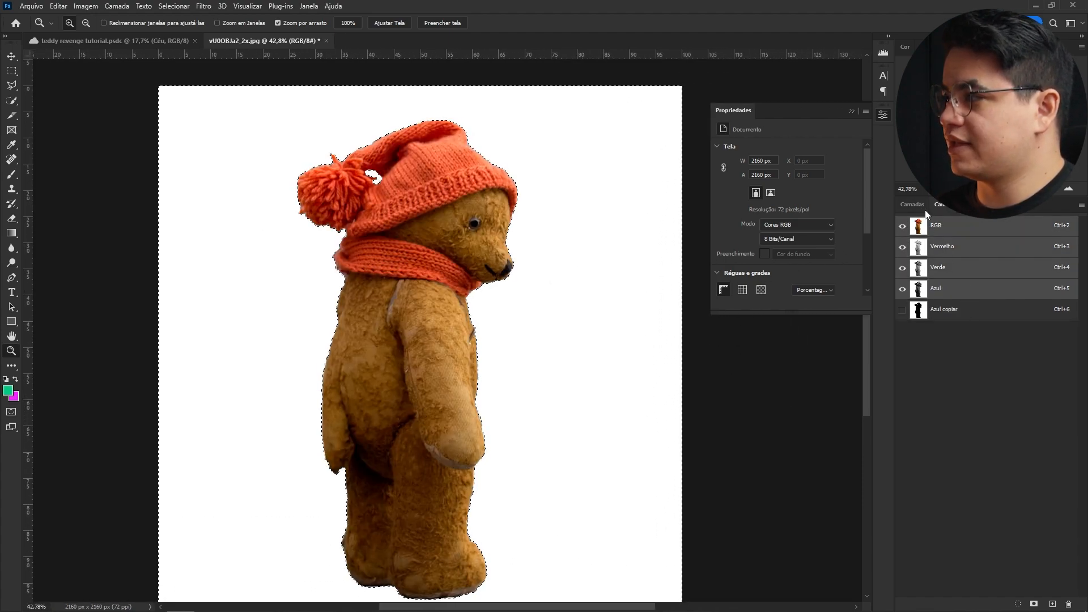
key("F7")
left_click(1008, 605, "alt")
left_click_drag(524, 182, 580, 179)
left_click_drag(152, 182, 479, 224)
left_click_drag(569, 569, 482, 227)
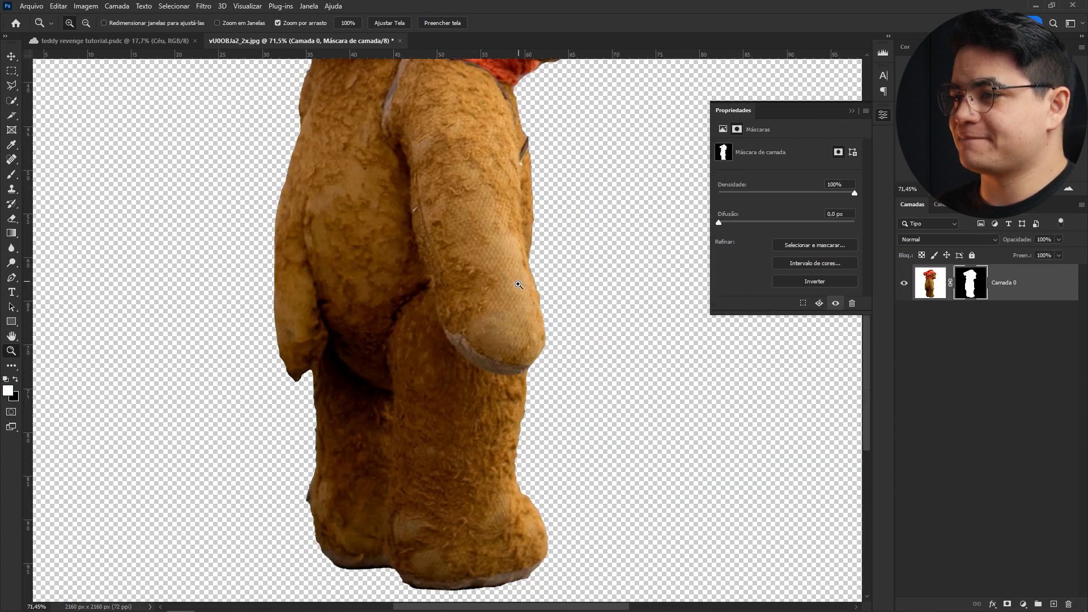
left_click_drag(504, 289, 482, 290)
left_click(1035, 287)
key("F2")
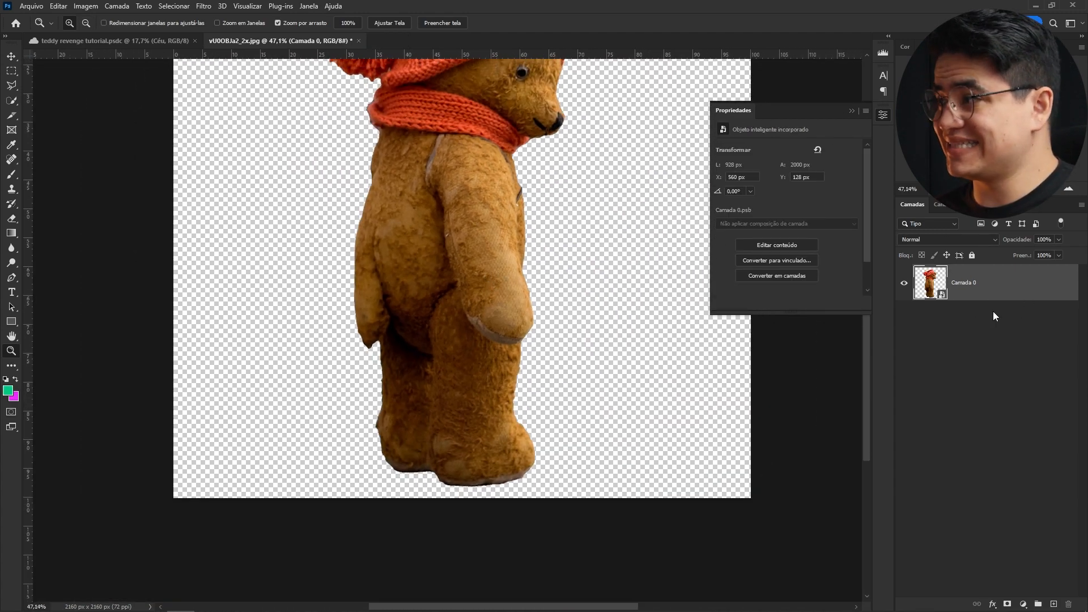
- Switch to the poster document and paste the bear in above the Céu group
key("ctrl+Tab")
left_click(957, 352)
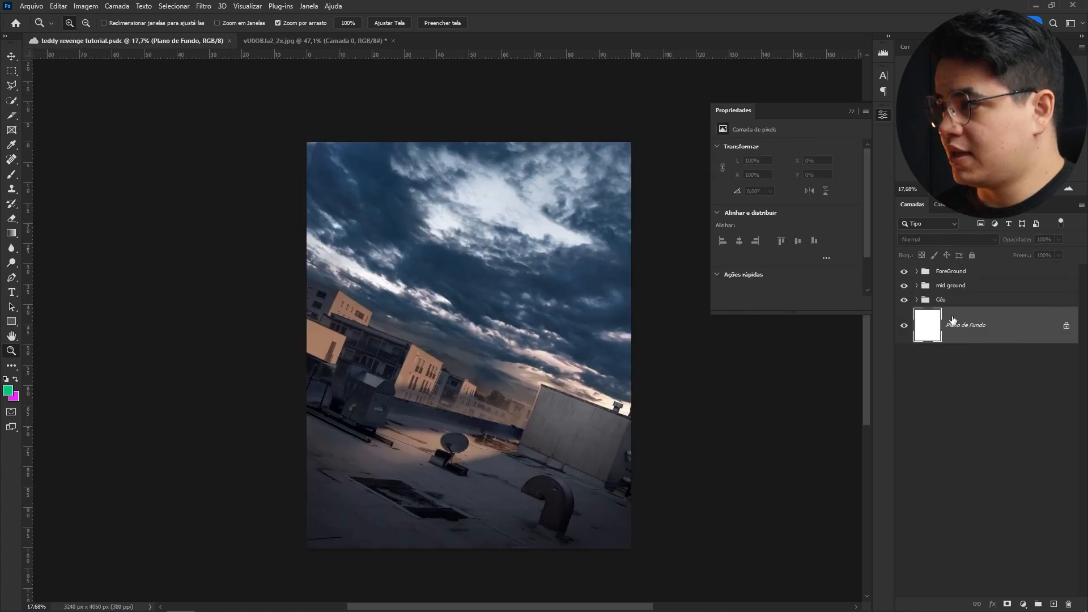
key("ctrl+v")
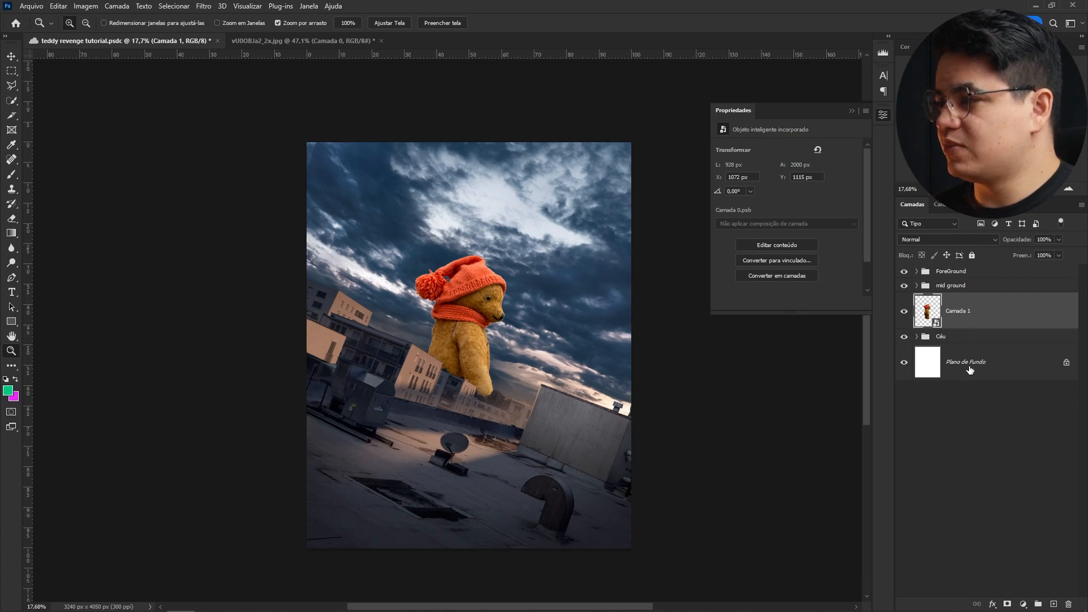
- Delete the white Plano de Fundo layer
left_click(969, 370)
key("Delete")
- Free-transform the bear, enlarging it and rotating it about 21° to match the tilted scene
left_click(1002, 308)
key("ctrl+t")
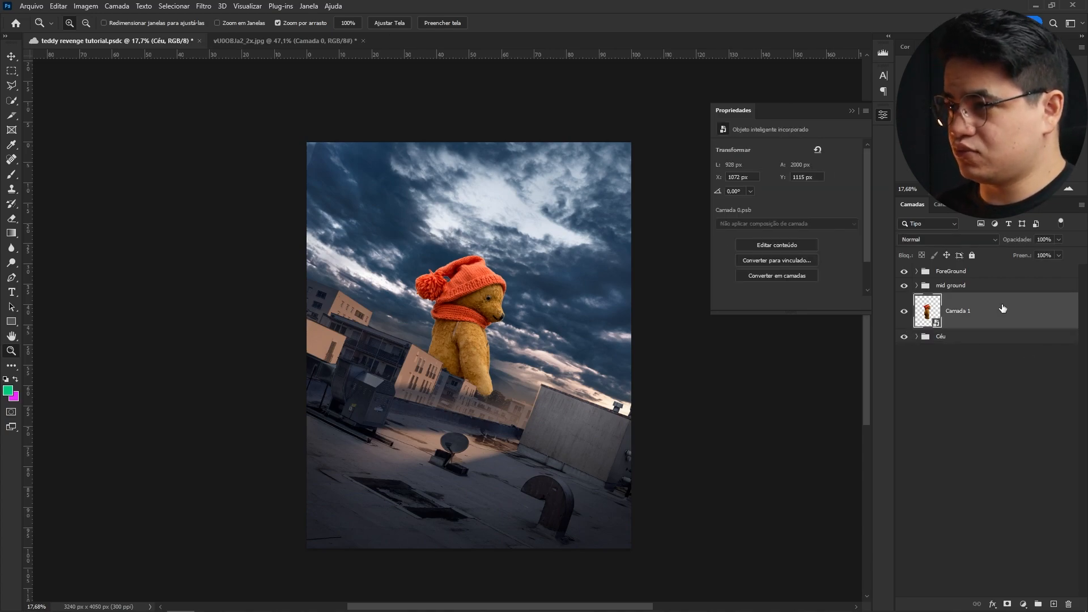
left_click_drag(510, 199, 561, 213)
left_click_drag(487, 255, 514, 180)
left_click_drag(470, 279, 561, 158)
left_click(615, 23)
key("z")
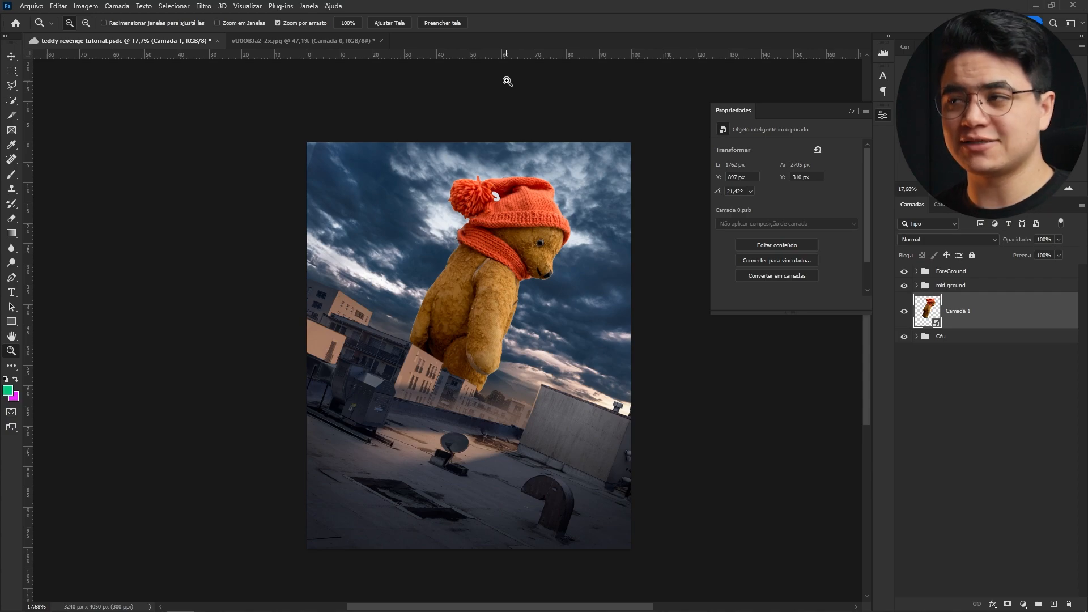
- Mask the bear layer using its outline selection contracted by 3 pixels
left_click_drag(541, 212, 592, 203)
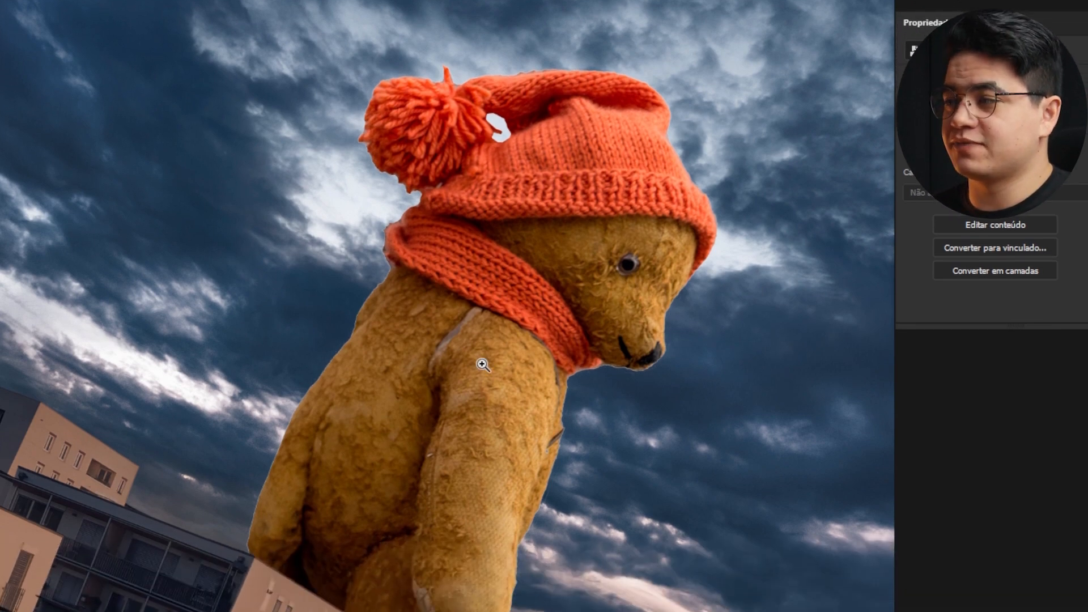
left_click_drag(343, 380, 436, 353)
left_click_drag(397, 311, 608, 327)
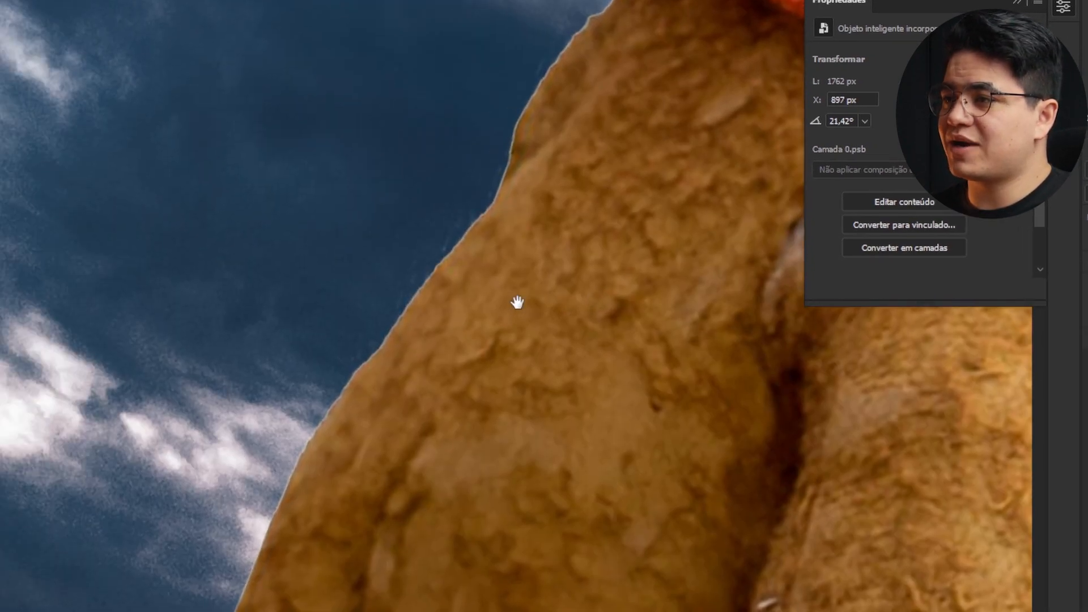
left_click_drag(517, 302, 486, 296)
left_click(995, 299, "ctrl")
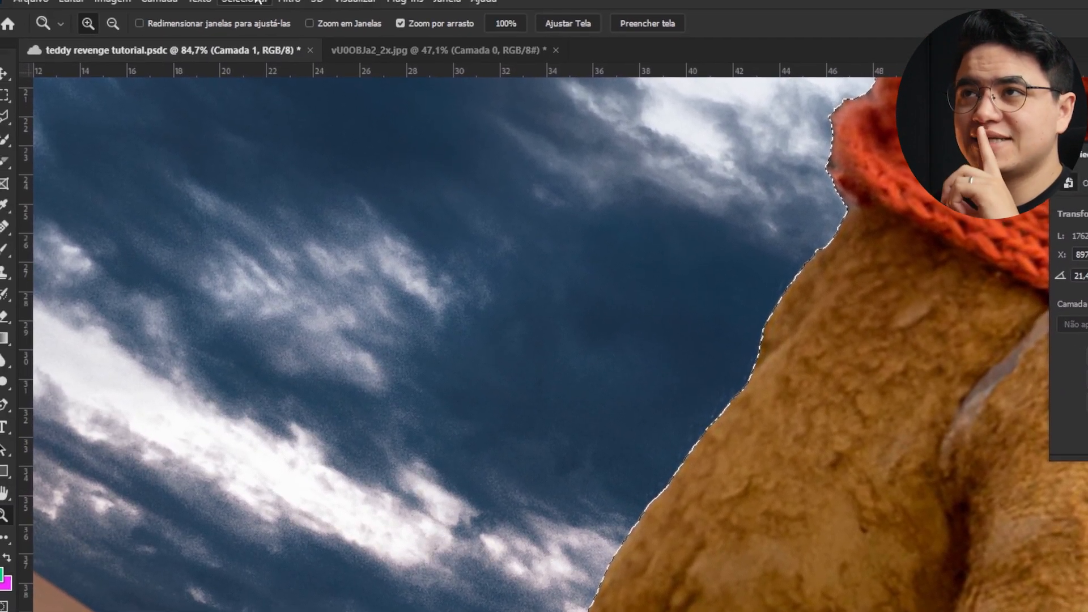
left_click(261, 9)
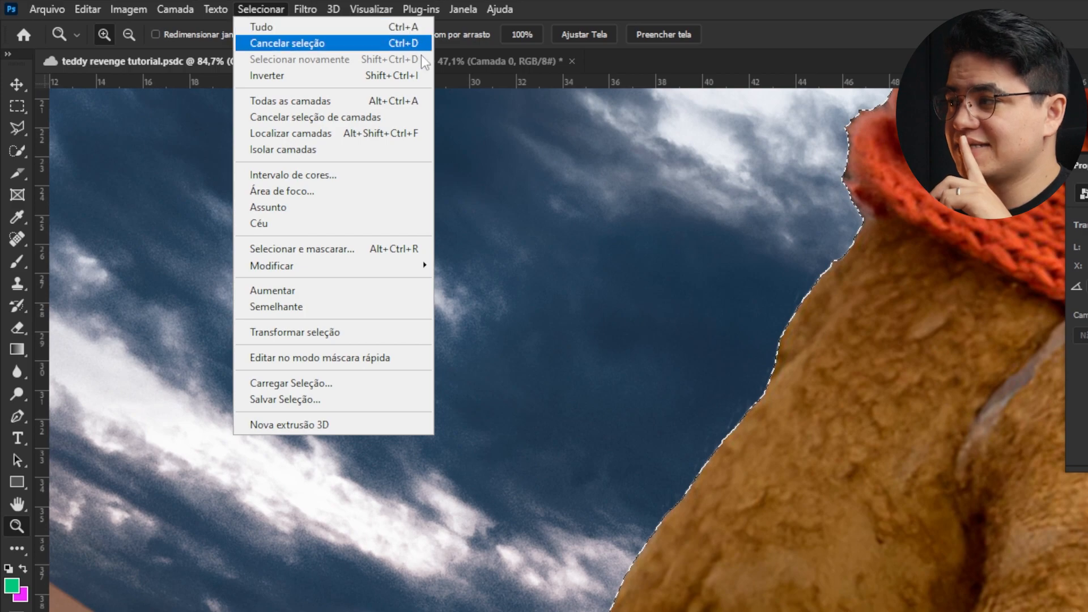
mouse_move(295, 265)
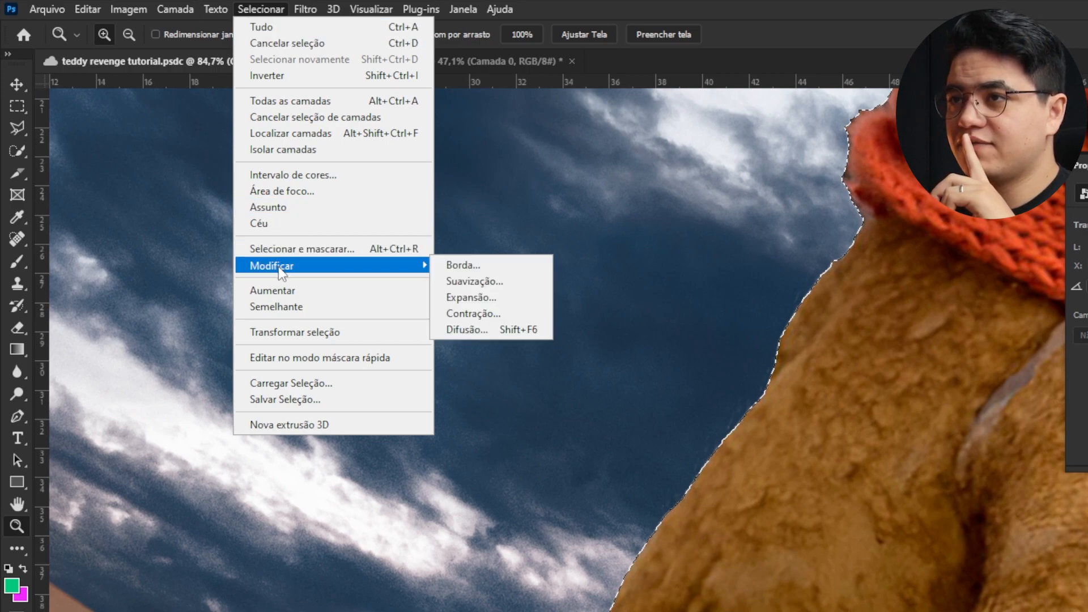
left_click(470, 313)
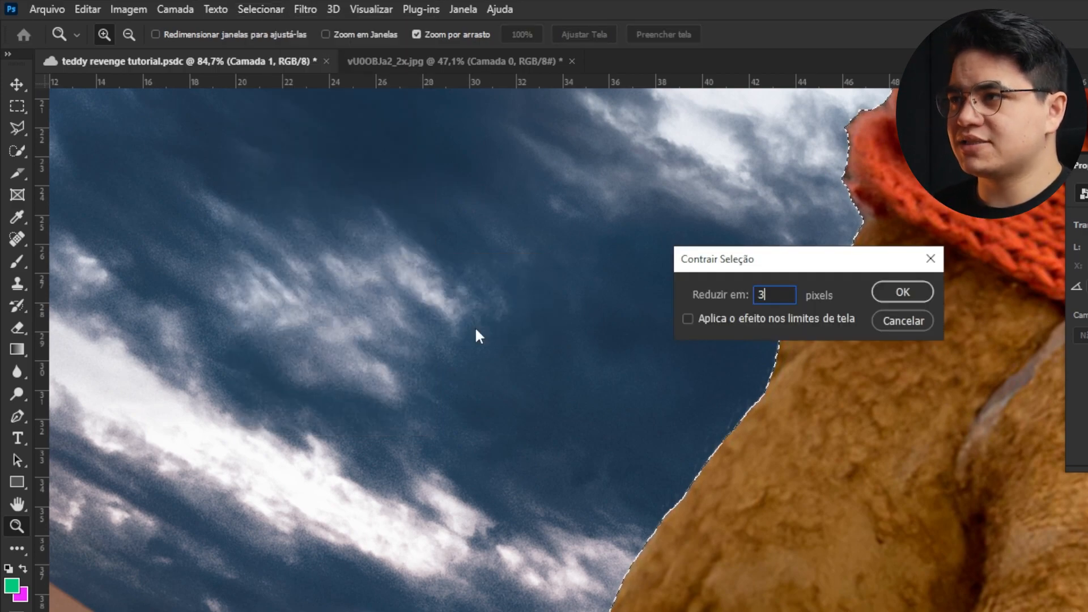
key("Return")
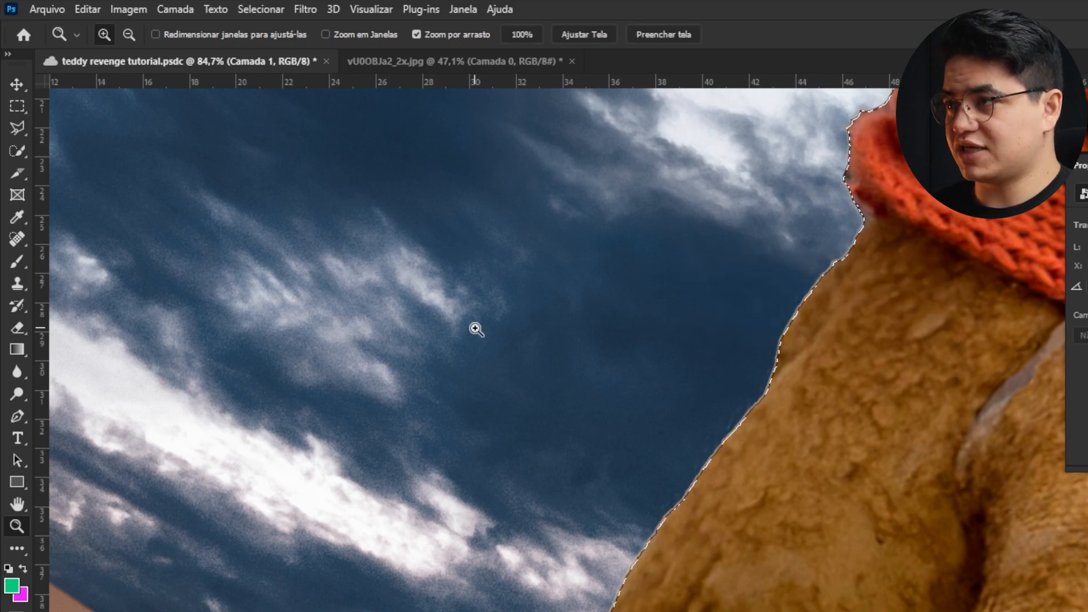
left_click_drag(779, 377, 865, 386)
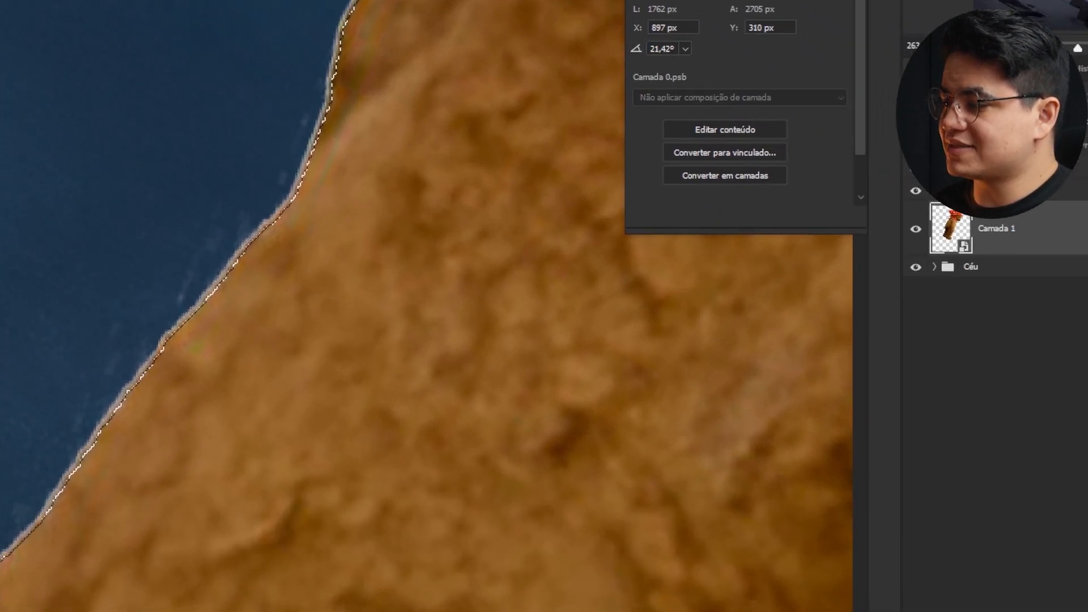
left_click(988, 606)
- Search brushes for PINSEL, pick Aufgenommener Pinsel 1 3, and set flow to about 51%
left_click_drag(295, 198, 372, 235)
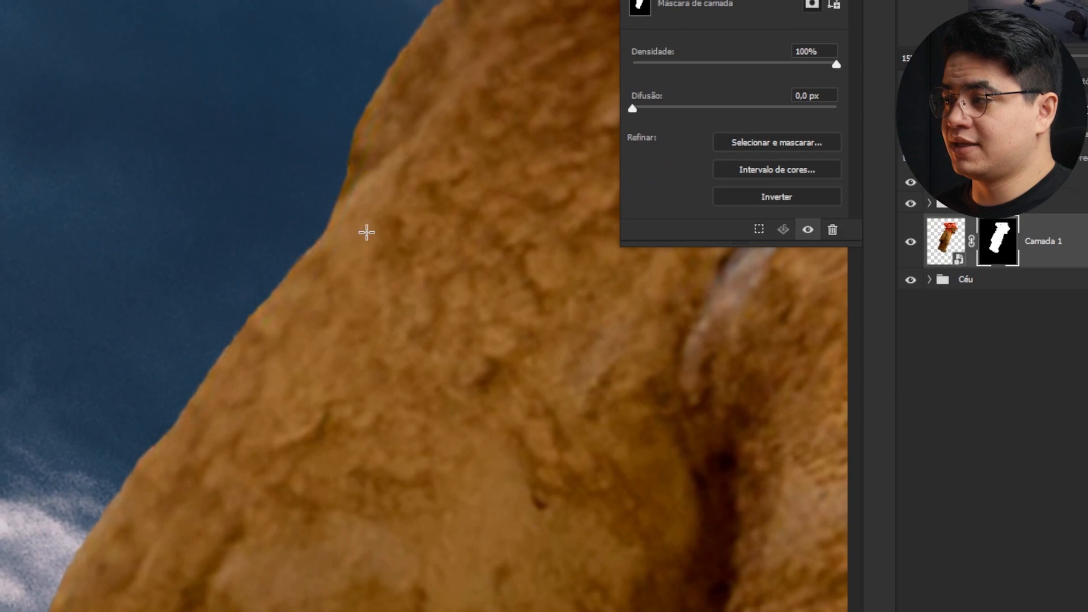
left_click_drag(408, 201, 284, 348)
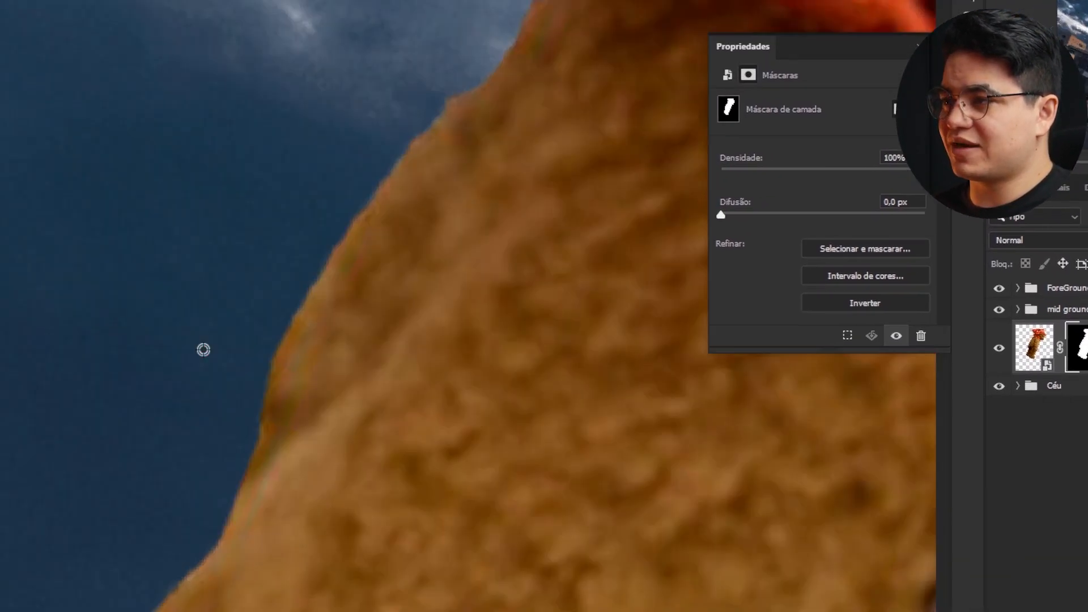
mouse_move(201, 350)
left_mouse_down()
mouse_move(164, 430)
mouse_move(493, 362)
left_mouse_up()
left_click_drag(592, 199, 457, 222)
right_click(497, 206)
left_click(682, 359)
type("pINSEL")
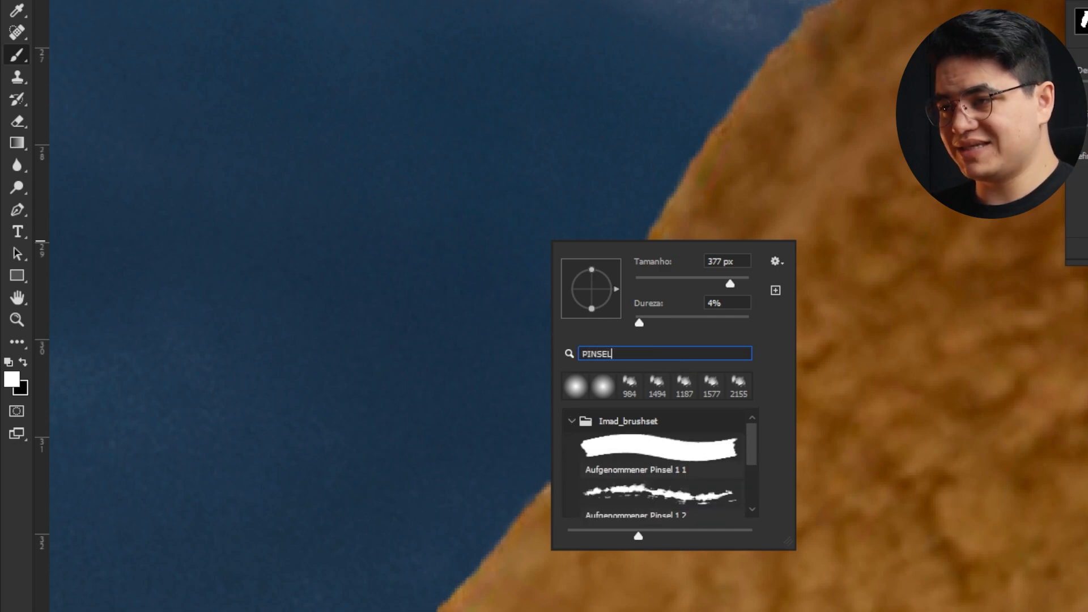
left_click_drag(749, 428, 746, 459)
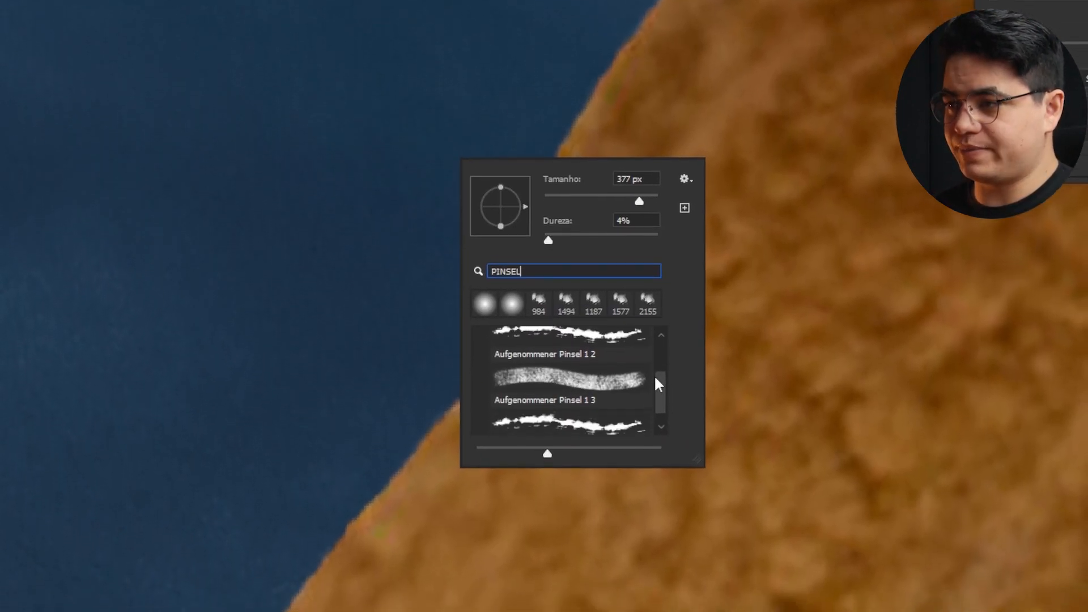
left_click(593, 381)
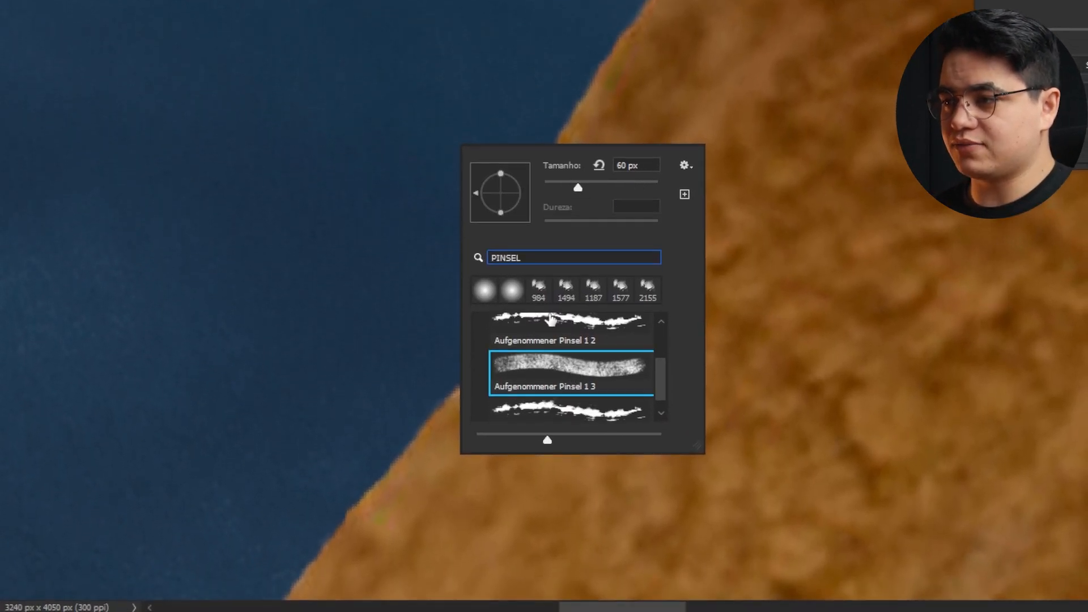
left_click(381, 217)
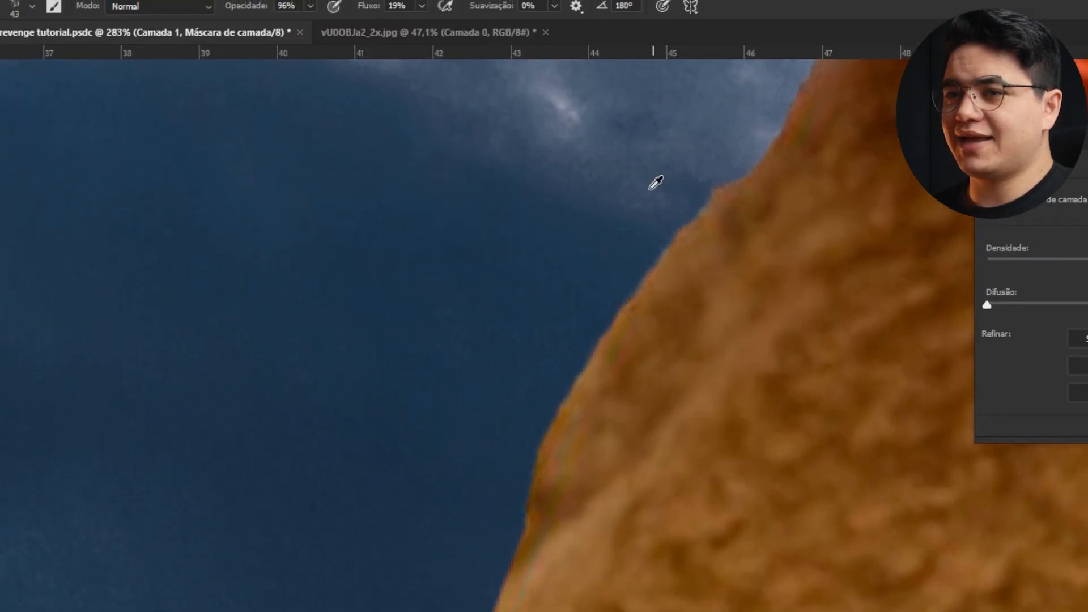
left_click_drag(651, 189, 636, 201)
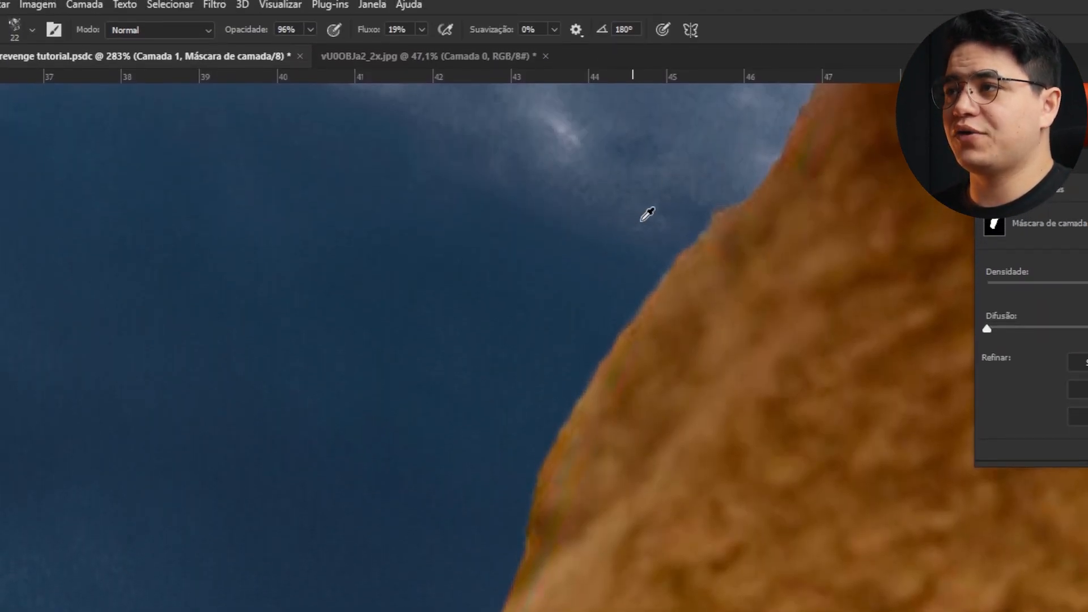
left_click_drag(711, 200, 653, 286)
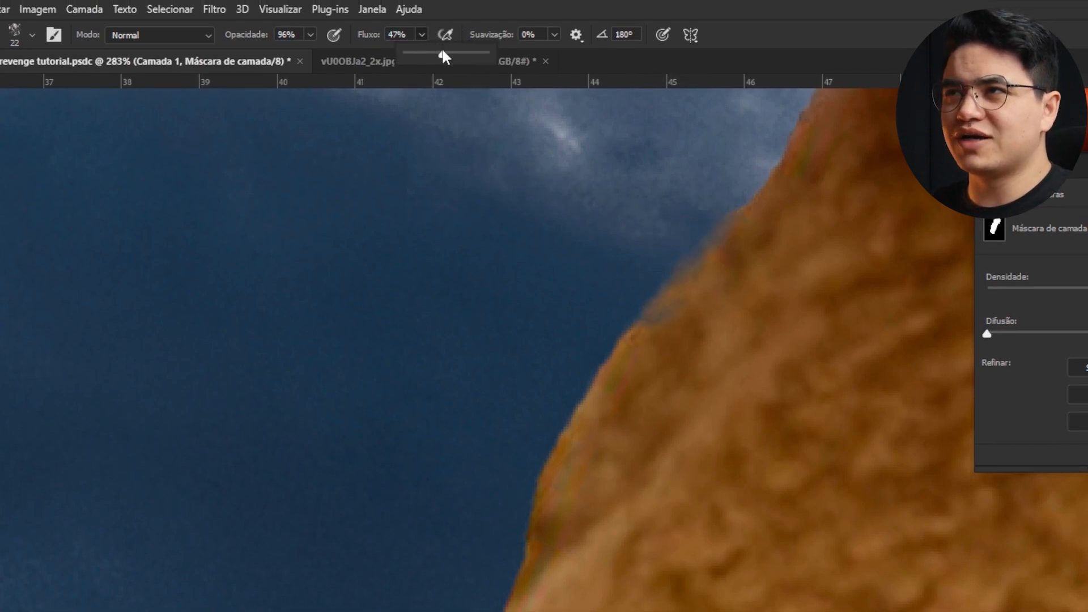
left_click(311, 35)
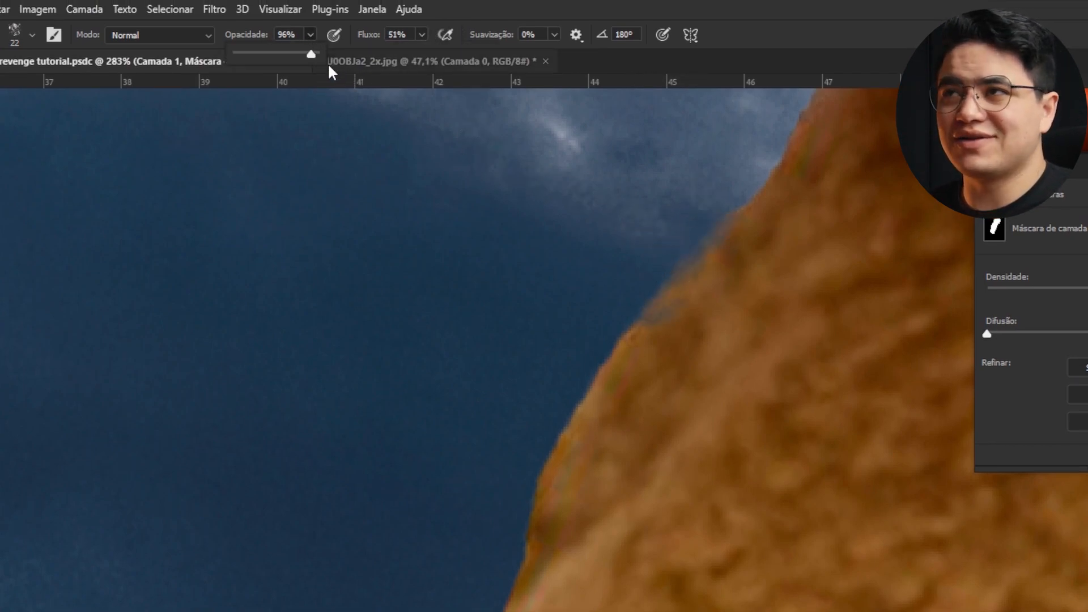
left_click(423, 34)
left_click(423, 55)
- Paint along the bear's mask edges with the textured brush to create a furry outline
mouse_move(657, 259)
left_mouse_down()
mouse_move(656, 290)
mouse_move(526, 481)
left_mouse_up()
mouse_move(526, 395)
left_mouse_down()
mouse_move(496, 446)
mouse_move(498, 506)
left_mouse_up()
left_click_drag(445, 532, 632, 232)
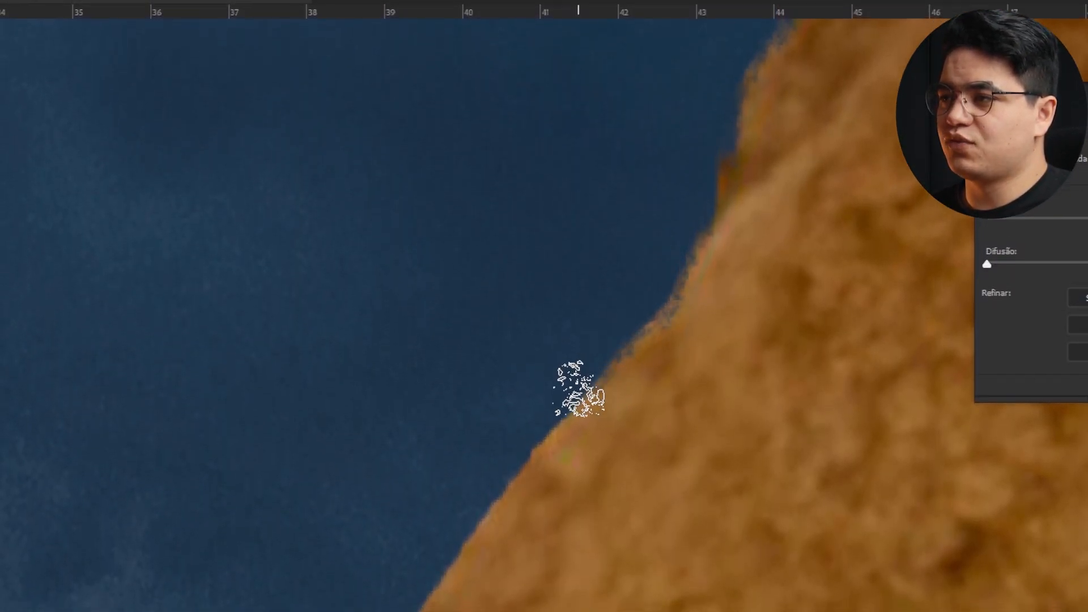
mouse_move(435, 404)
left_mouse_down()
mouse_move(563, 152)
mouse_move(422, 358)
left_mouse_up()
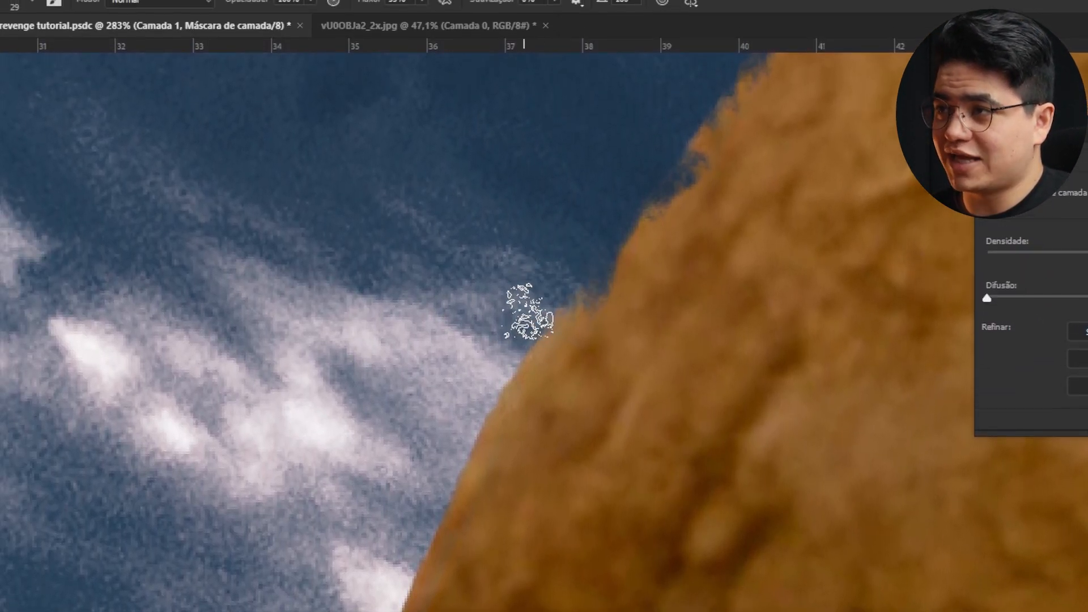
left_click_drag(500, 393, 422, 556)
left_click_drag(423, 555, 564, 227)
mouse_move(545, 159)
left_mouse_down()
mouse_move(410, 393)
mouse_move(369, 510)
left_mouse_up()
left_click_drag(369, 510, 519, 255)
left_click_drag(519, 255, 473, 437)
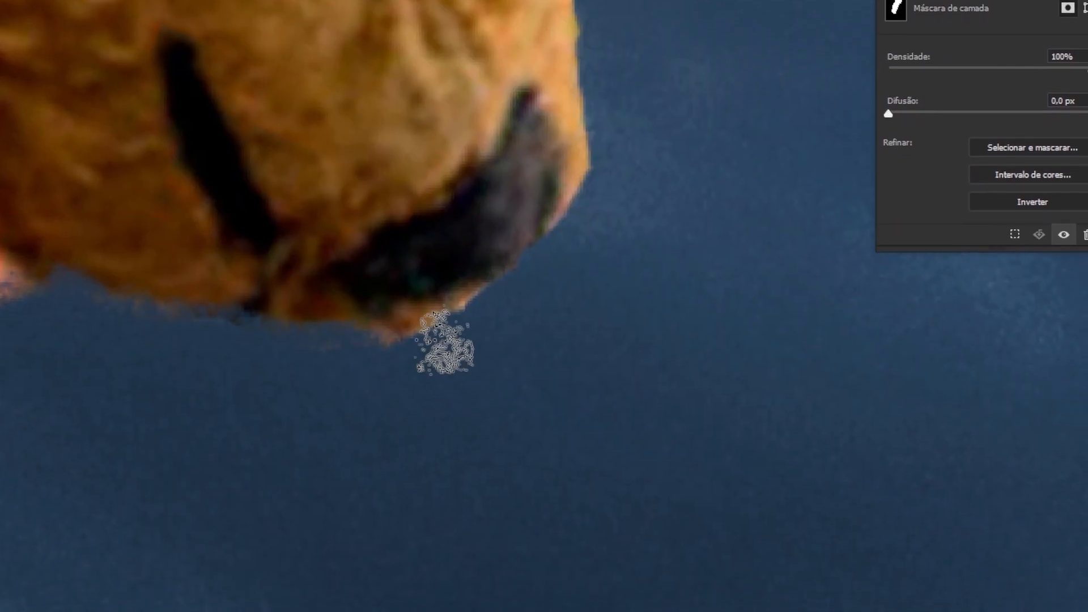
left_click_drag(445, 343, 588, 147)
mouse_move(588, 34)
left_mouse_down()
mouse_move(534, 183)
mouse_move(374, 351)
left_mouse_up()
mouse_move(374, 351)
left_mouse_down()
mouse_move(554, 161)
mouse_move(465, 408)
left_mouse_up()
mouse_move(465, 408)
left_mouse_down()
mouse_move(607, 168)
mouse_move(567, 374)
left_mouse_up()
left_click_drag(567, 374, 516, 319)
left_click_drag(516, 409, 272, 62)
mouse_move(272, 62)
left_mouse_down()
mouse_move(308, 204)
mouse_move(527, 482)
left_mouse_up()
mouse_move(528, 482)
left_mouse_down()
mouse_move(335, 202)
mouse_move(708, 272)
left_mouse_up()
mouse_move(709, 272)
left_mouse_down()
mouse_move(493, 267)
mouse_move(850, 261)
left_mouse_up()
mouse_move(851, 261)
left_mouse_down()
mouse_move(644, 275)
mouse_move(499, 318)
left_mouse_up()
left_click_drag(317, 272, 751, 245)
mouse_move(525, 363)
left_mouse_down()
mouse_move(603, 345)
mouse_move(467, 185)
left_mouse_up()
left_click_drag(720, 306, 789, 363)
left_click_drag(773, 295, 641, 315)
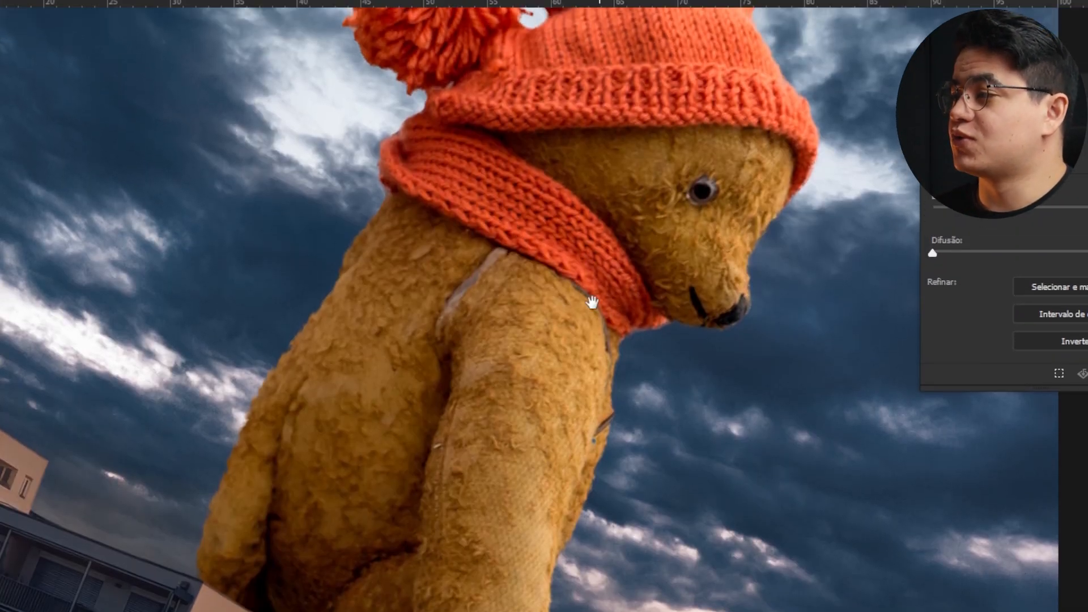
left_click_drag(590, 193, 615, 284)
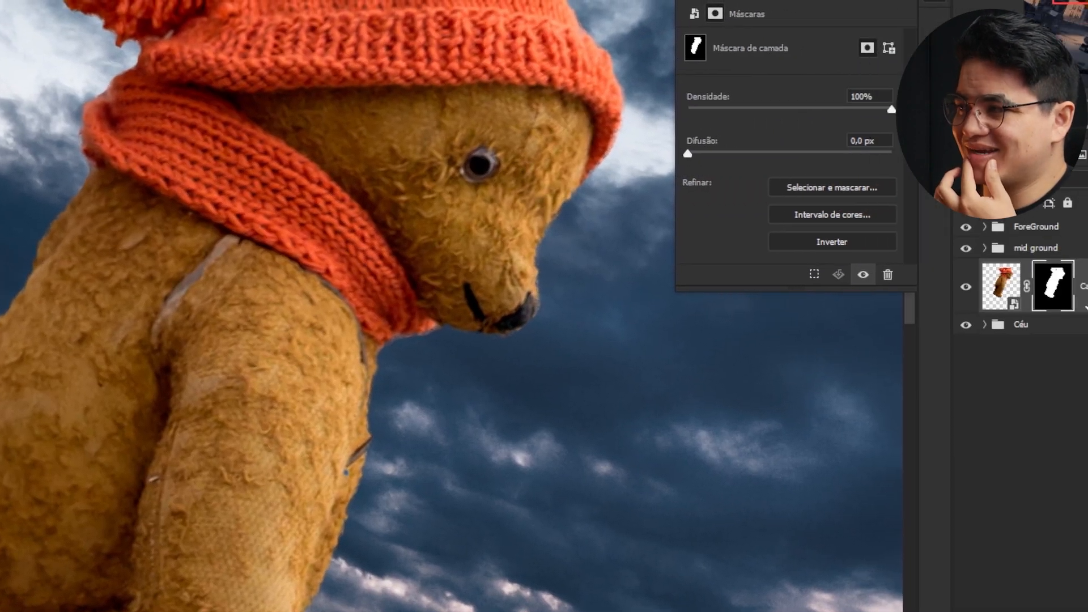
- Add a Solid Color fill layer above the bear layer
left_click(977, 286)
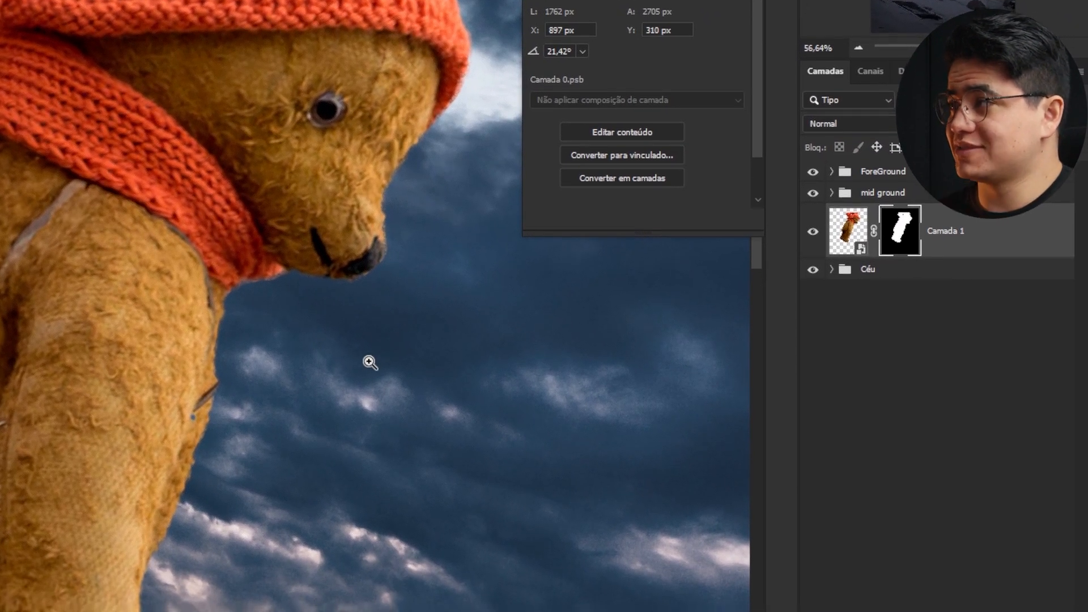
left_click_drag(53, 548, 84, 463)
left_click_drag(219, 391, 245, 339)
left_click_drag(245, 339, 206, 417)
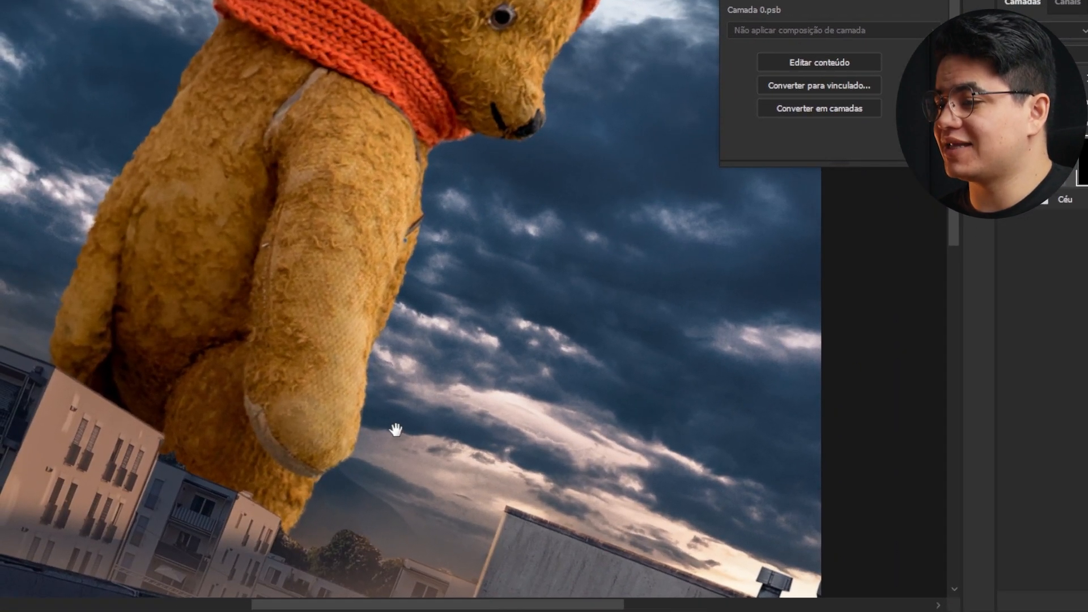
left_click_drag(341, 451, 343, 414)
left_click(1000, 600)
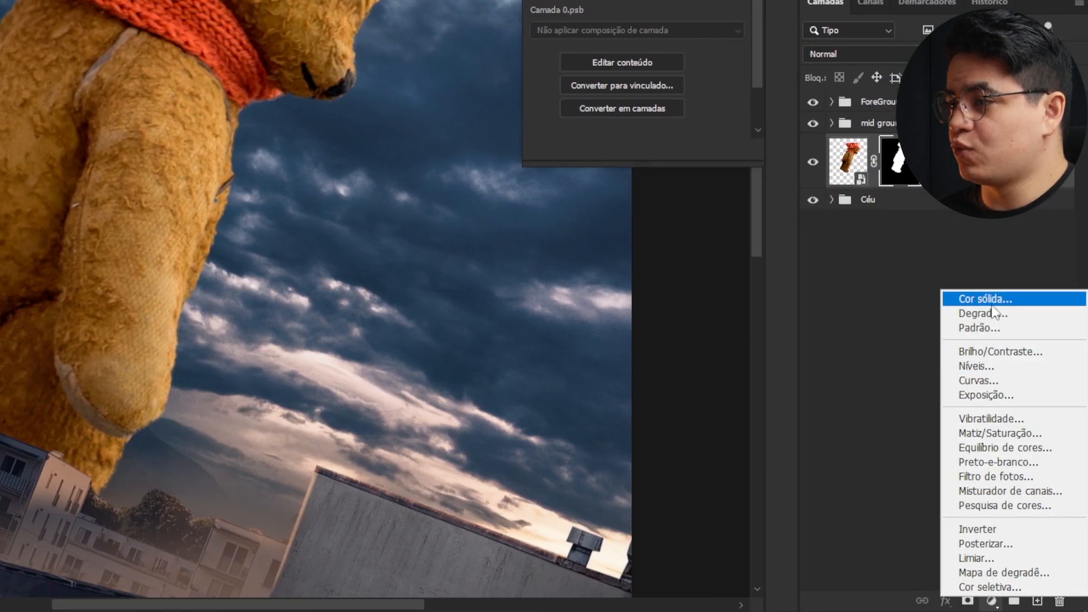
left_click(992, 298)
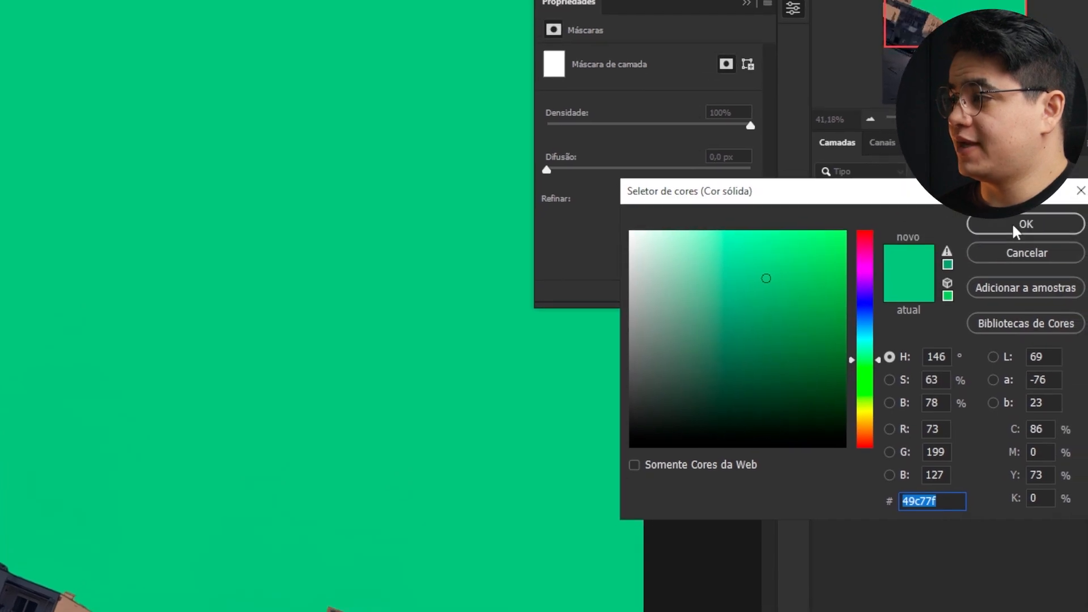
left_click(1003, 83)
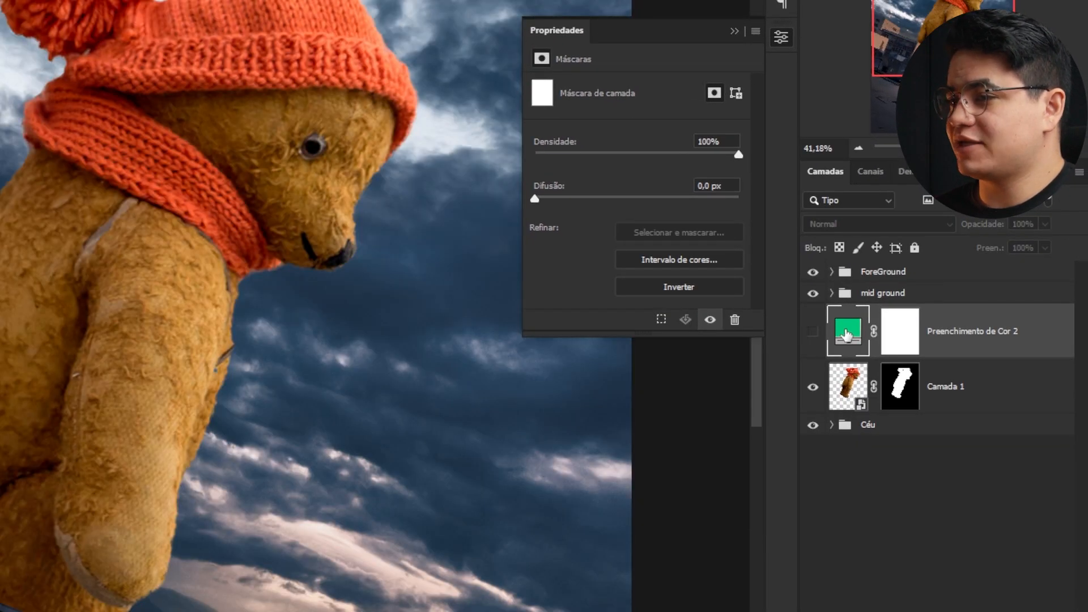
- Set the fill layer's colour to #52535a, invert its mask to black, and show the layer
double_click(848, 331)
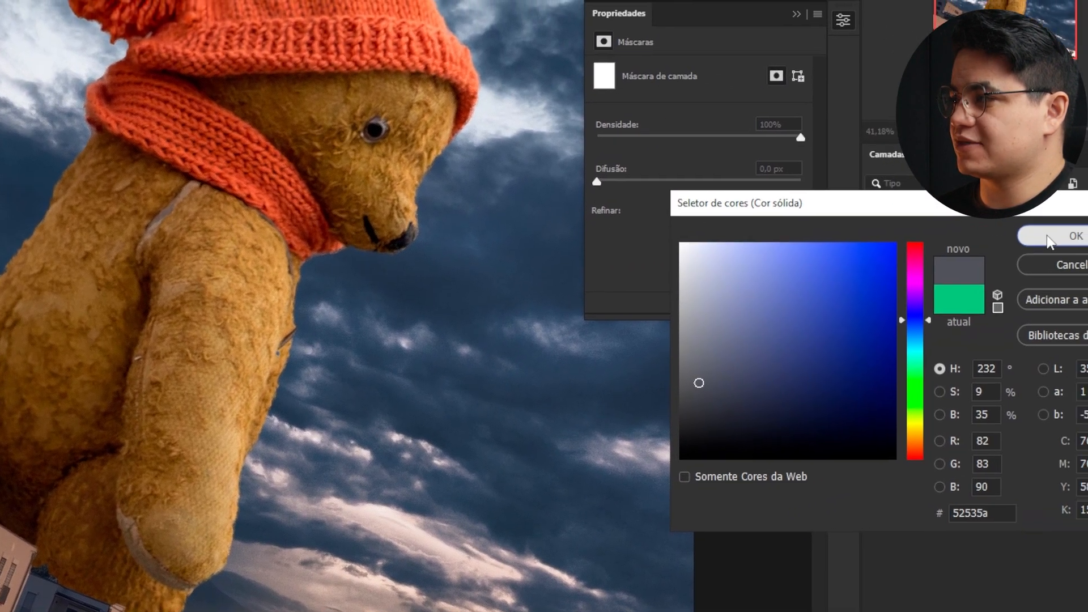
left_click(1053, 239)
left_click(919, 339)
key("ctrl+i")
left_click(826, 326)
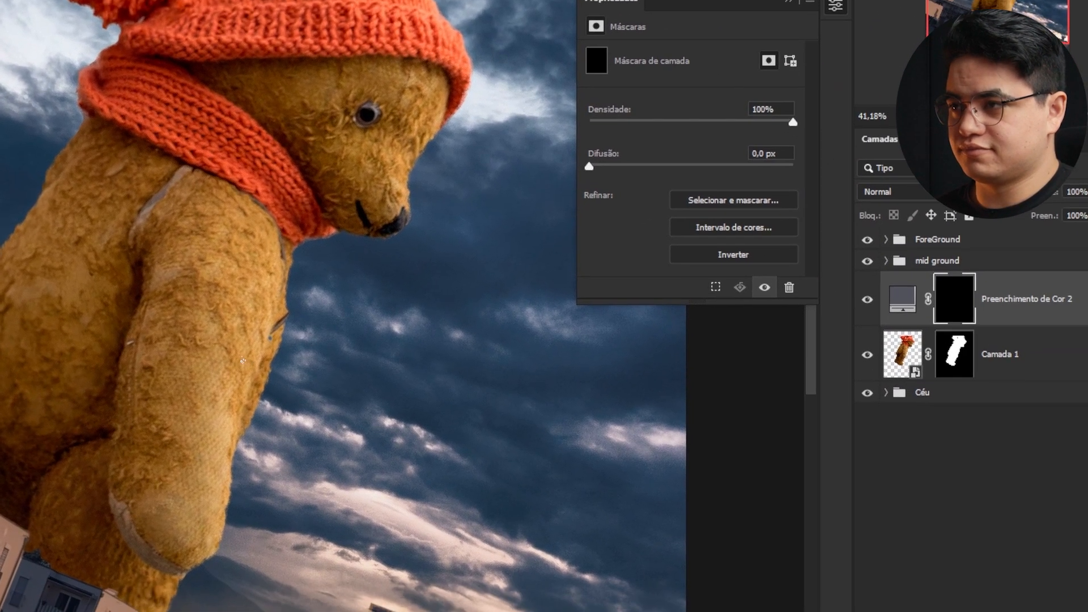
- Paint the grey fill into the fill layer's mask over the bear's lower body with a large soft brush to add haze
key("b")
right_click(193, 494)
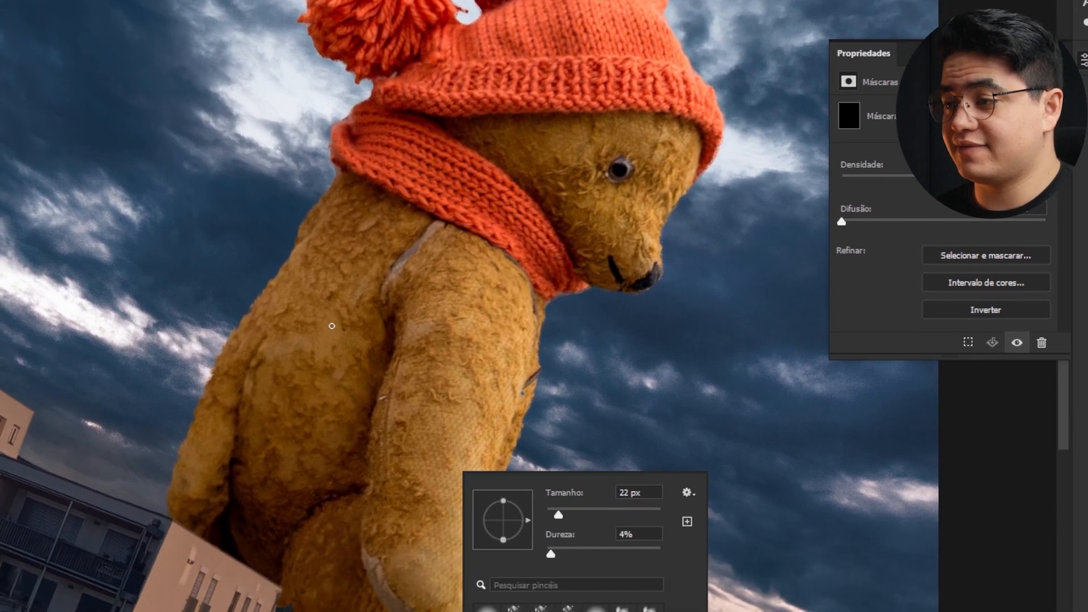
left_click_drag(181, 159, 270, 143)
left_click_drag(369, 280, 428, 282)
left_click_drag(407, 436, 412, 346)
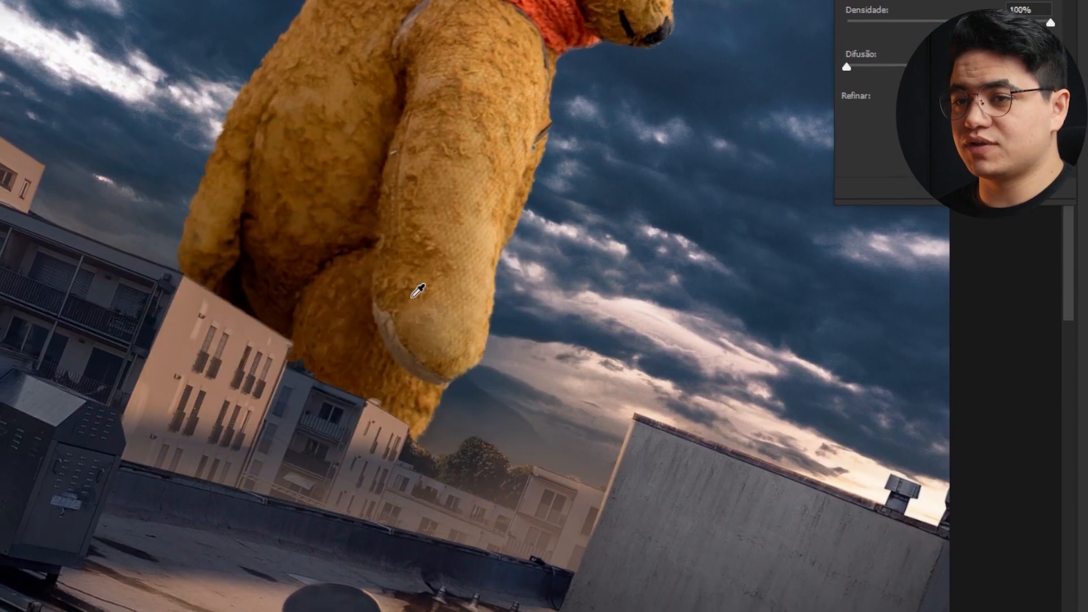
left_click(282, 12)
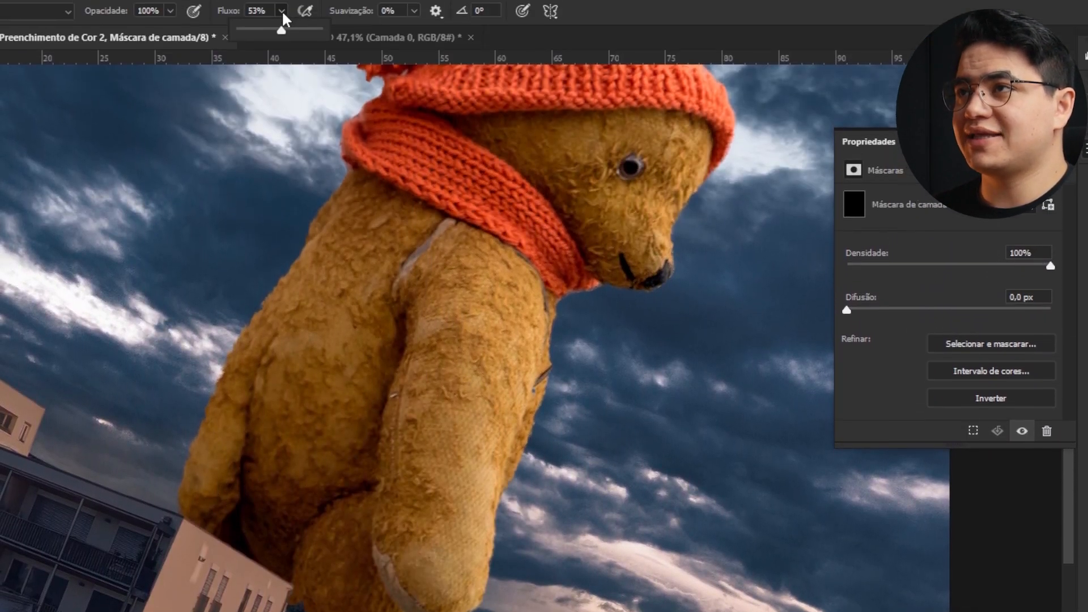
left_click_drag(281, 30, 260, 32)
mouse_move(309, 504)
left_mouse_down()
mouse_move(348, 514)
mouse_move(322, 515)
left_mouse_up()
mouse_move(295, 411)
left_mouse_down()
mouse_move(426, 382)
mouse_move(469, 430)
mouse_move(358, 371)
mouse_move(236, 360)
left_mouse_up()
mouse_move(601, 291)
left_mouse_down()
mouse_move(602, 359)
mouse_move(594, 351)
mouse_move(632, 347)
left_mouse_up()
mouse_move(564, 211)
left_mouse_down()
mouse_move(522, 263)
mouse_move(439, 292)
left_mouse_up()
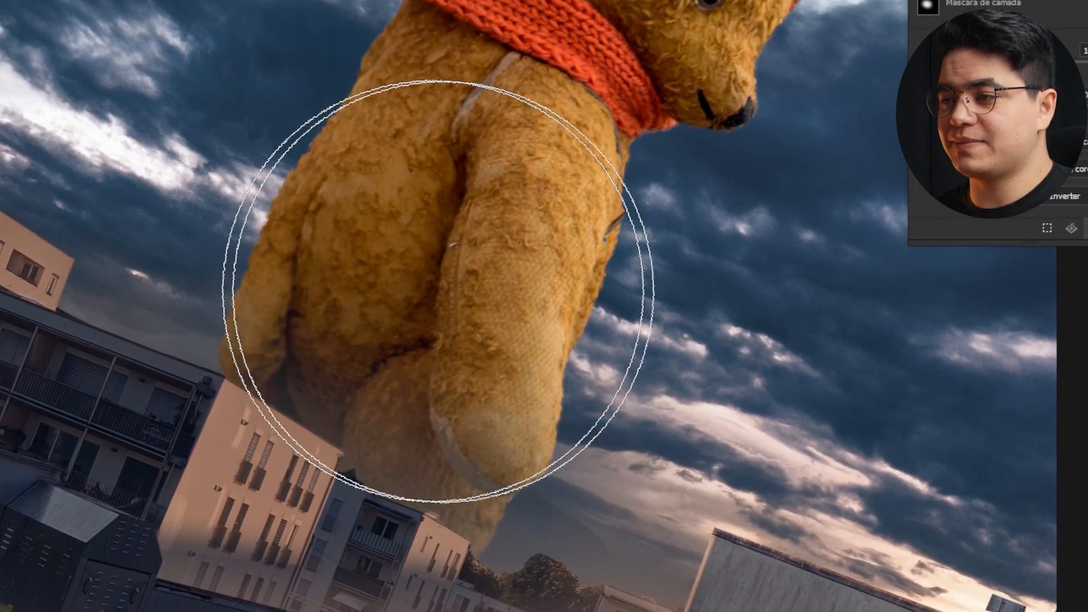
left_click_drag(248, 458, 384, 547)
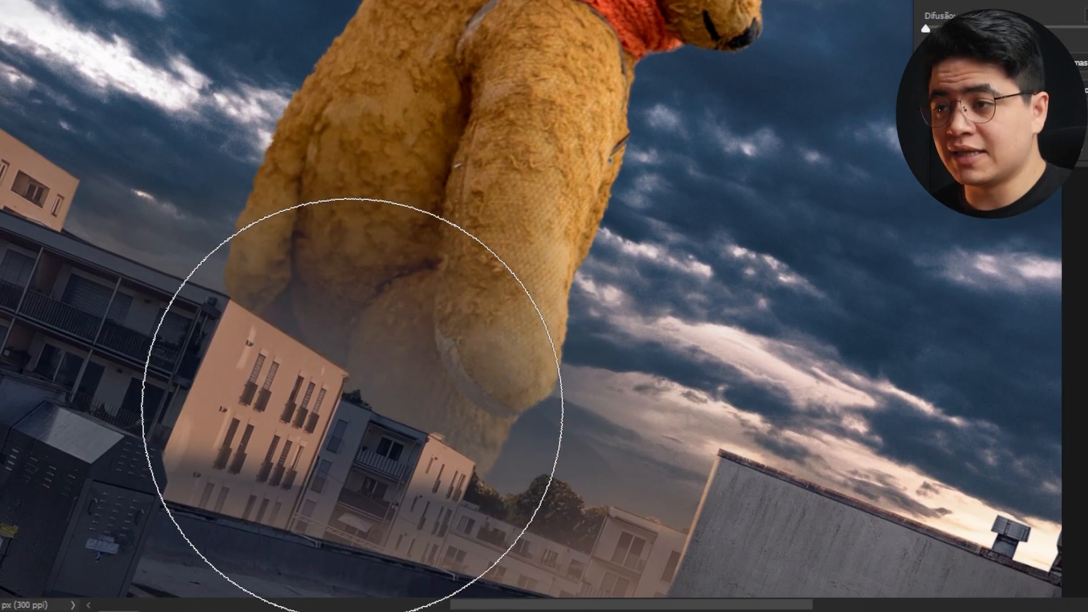
key("ctrl+z")
left_click_drag(348, 256, 302, 256)
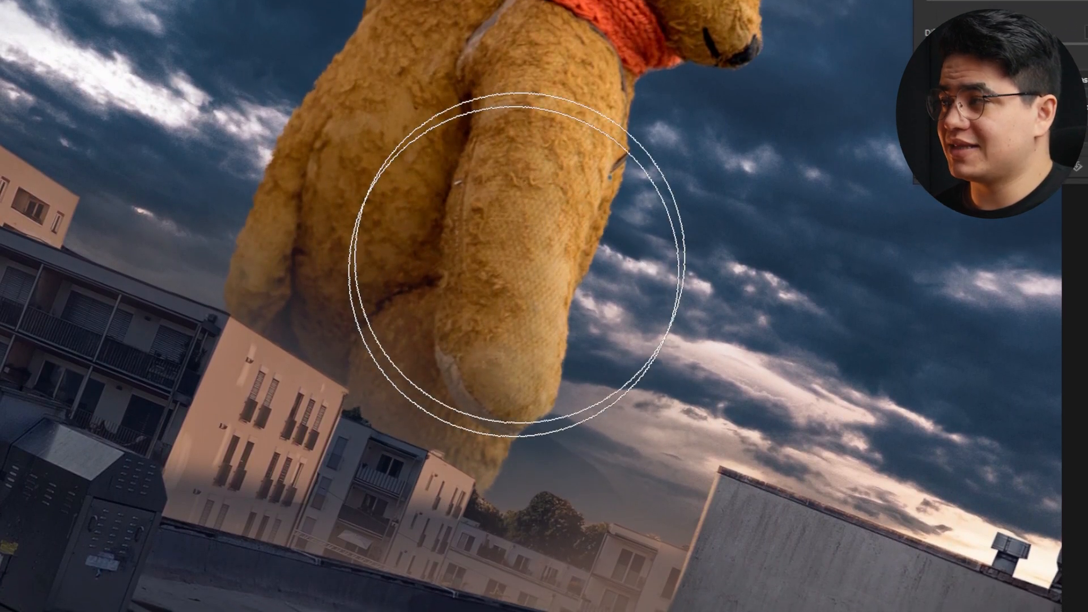
mouse_move(517, 260)
left_mouse_down()
mouse_move(526, 315)
mouse_move(546, 260)
mouse_move(479, 287)
mouse_move(496, 320)
left_mouse_up()
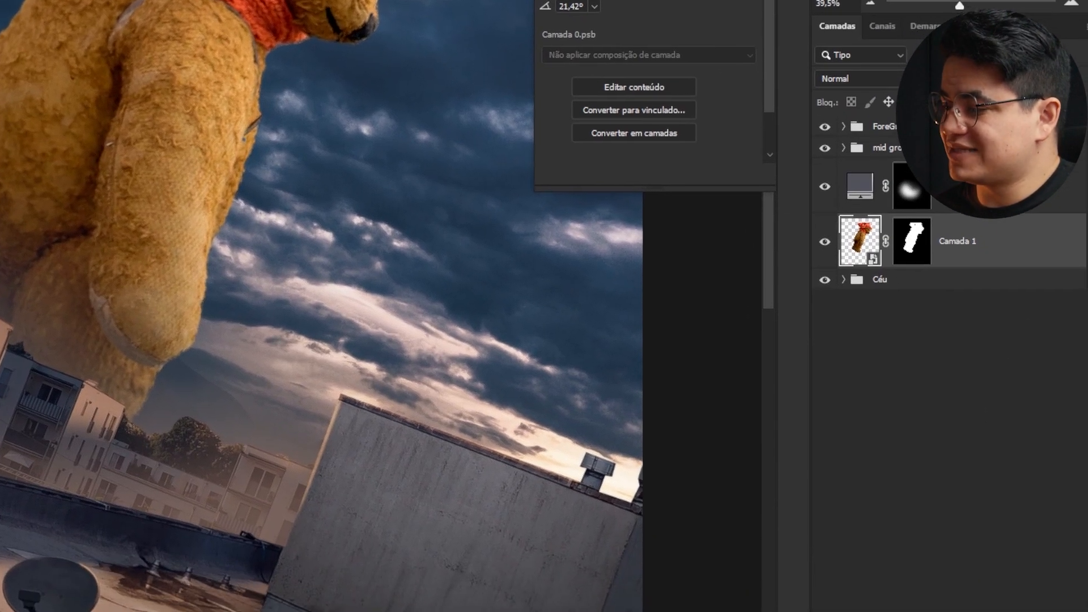
- Add a Hue/Saturation adjustment and lower the yellows' saturation to -69 to desaturate the bear's fur
left_click(958, 611)
left_click(968, 440)
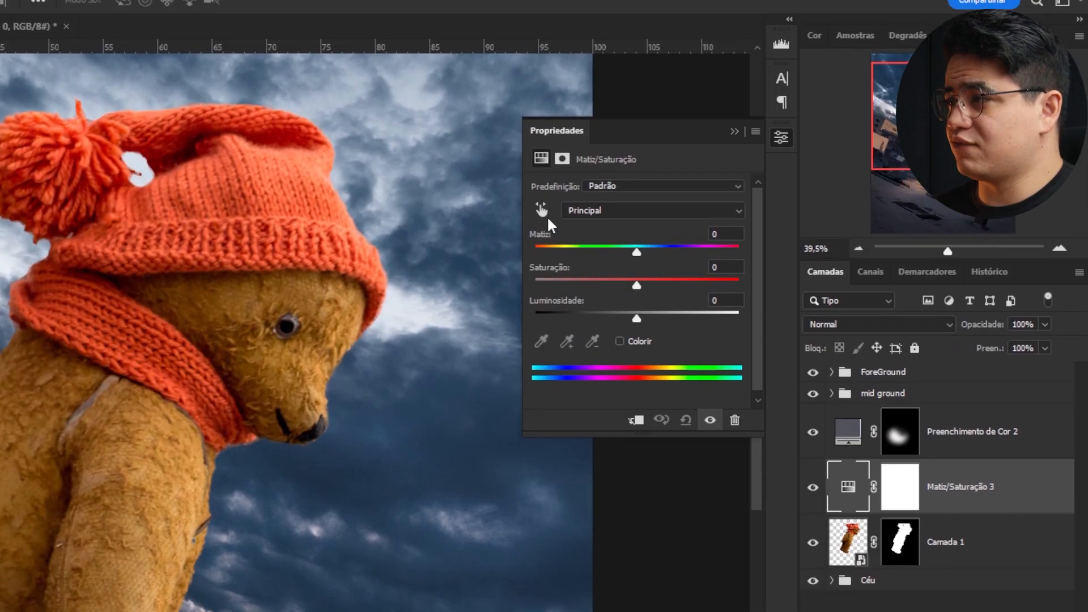
left_click(547, 215)
left_click(163, 215)
left_click_drag(251, 398, 223, 365)
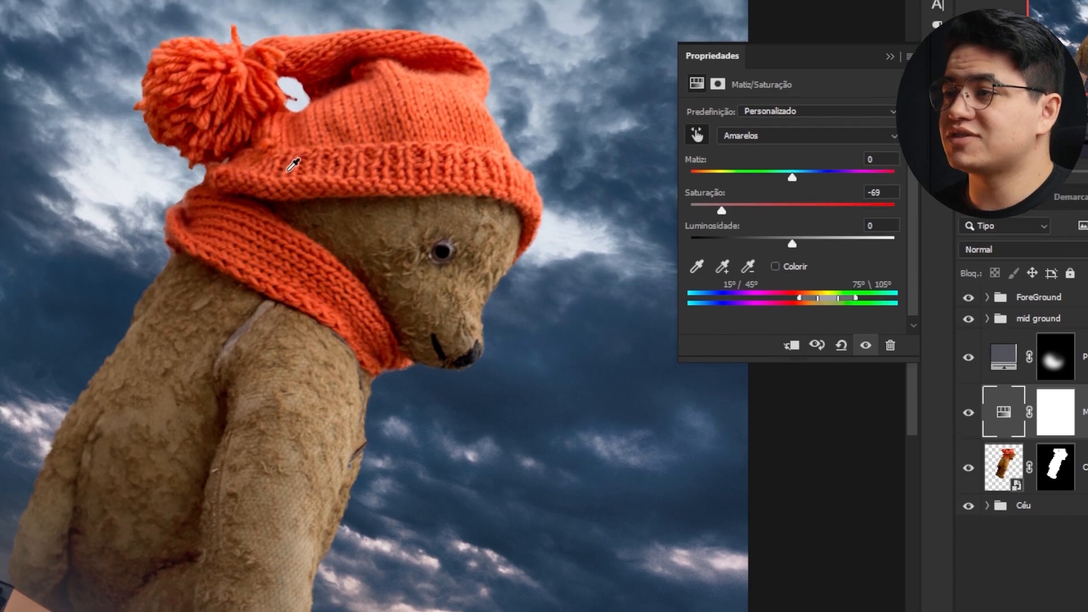
mouse_move(234, 204)
left_mouse_down()
mouse_move(211, 199)
mouse_move(234, 199)
left_mouse_up()
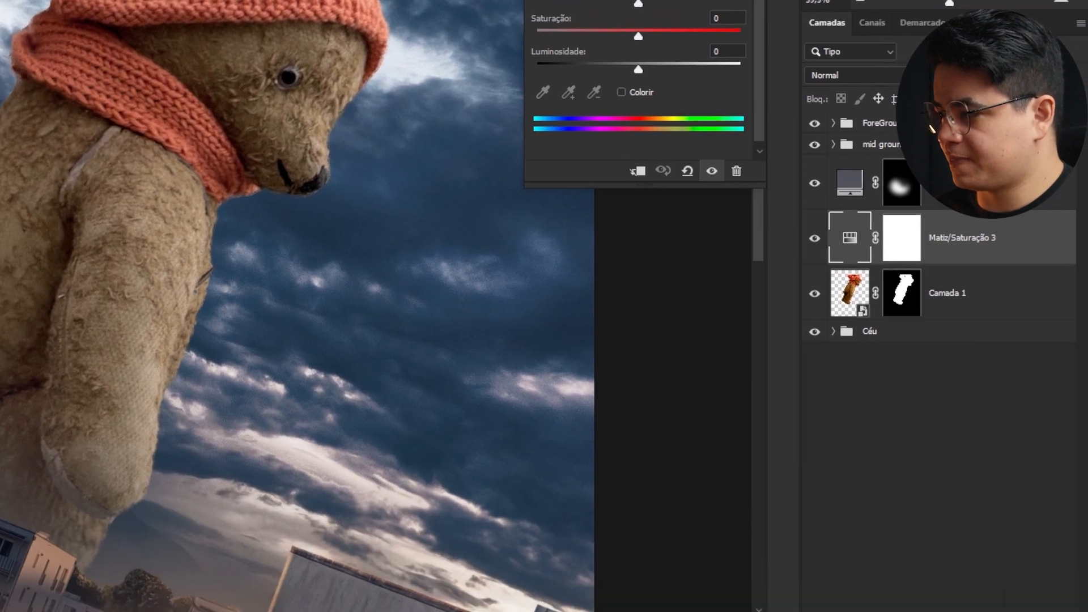
- Add a Curves adjustment below the Hue/Saturation, clip it to the bear layer, and shape an S-curve for contrast
left_click(1087, 611)
left_click(977, 381)
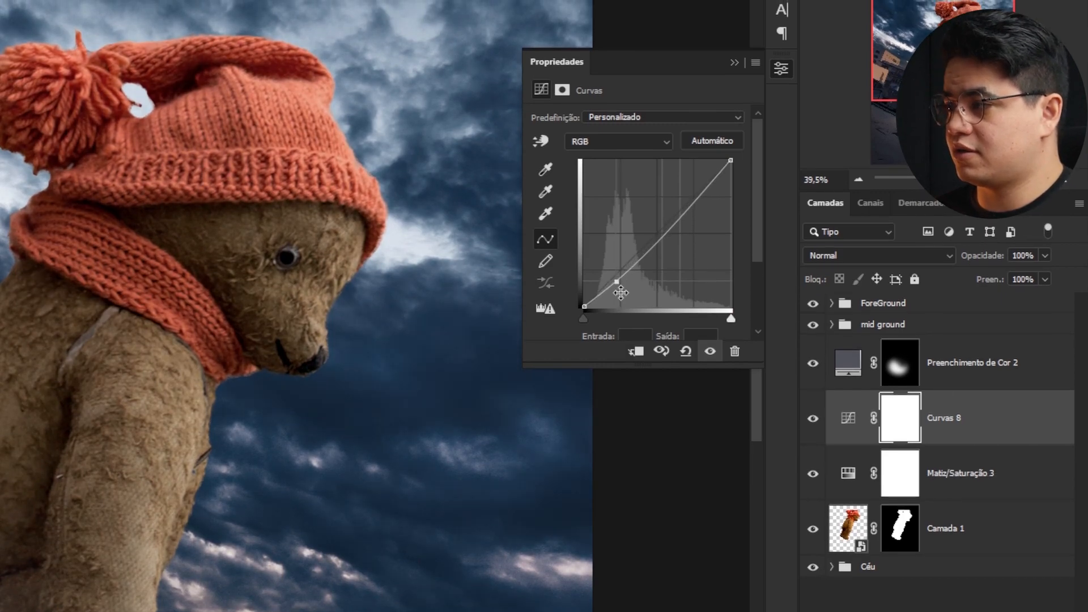
left_click_drag(945, 418, 935, 502)
key("ctrl+alt+g")
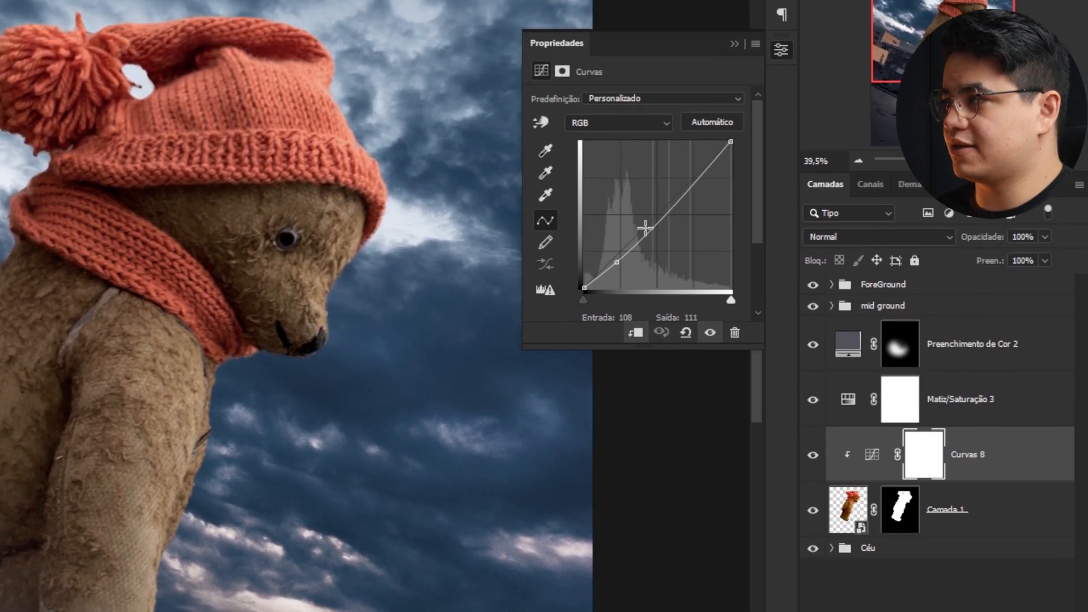
left_click_drag(688, 186, 689, 174)
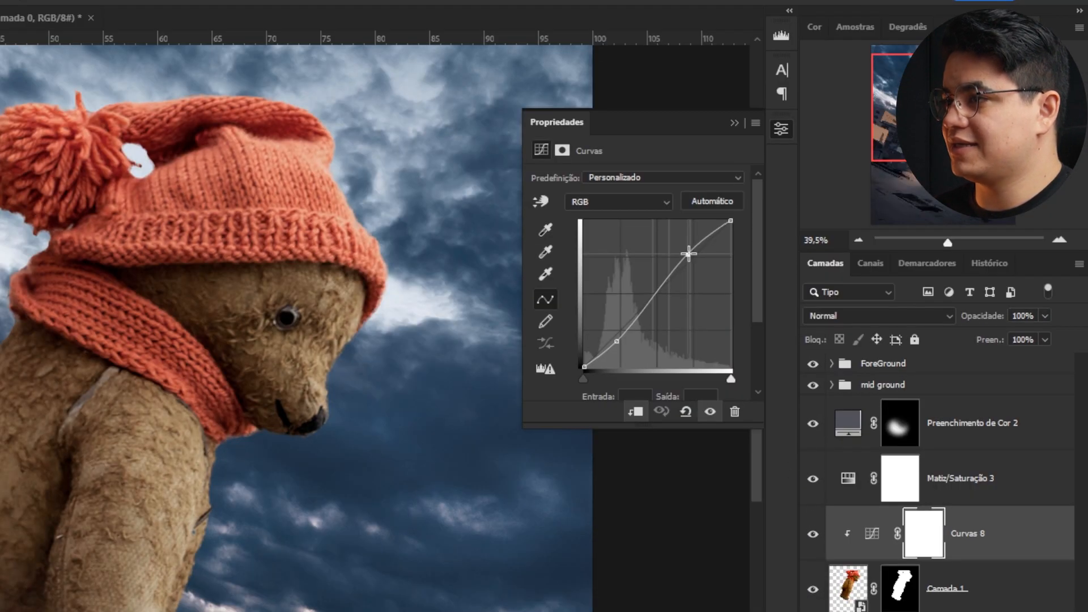
left_click_drag(688, 253, 687, 251)
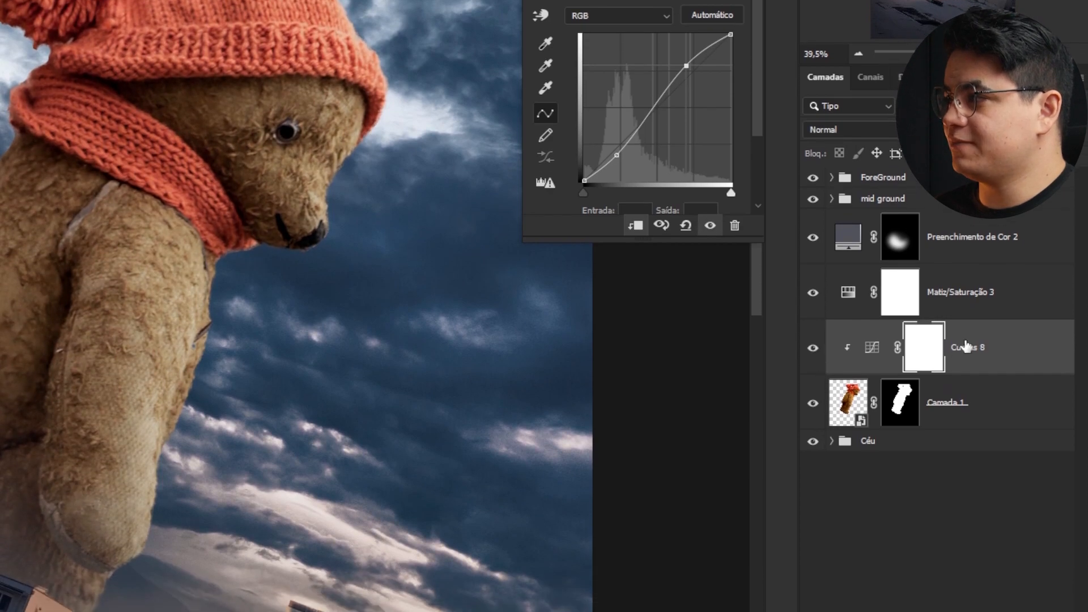
- Add a Color Balance adjustment layer and move it above the Hue/Saturation layer
left_click(964, 534)
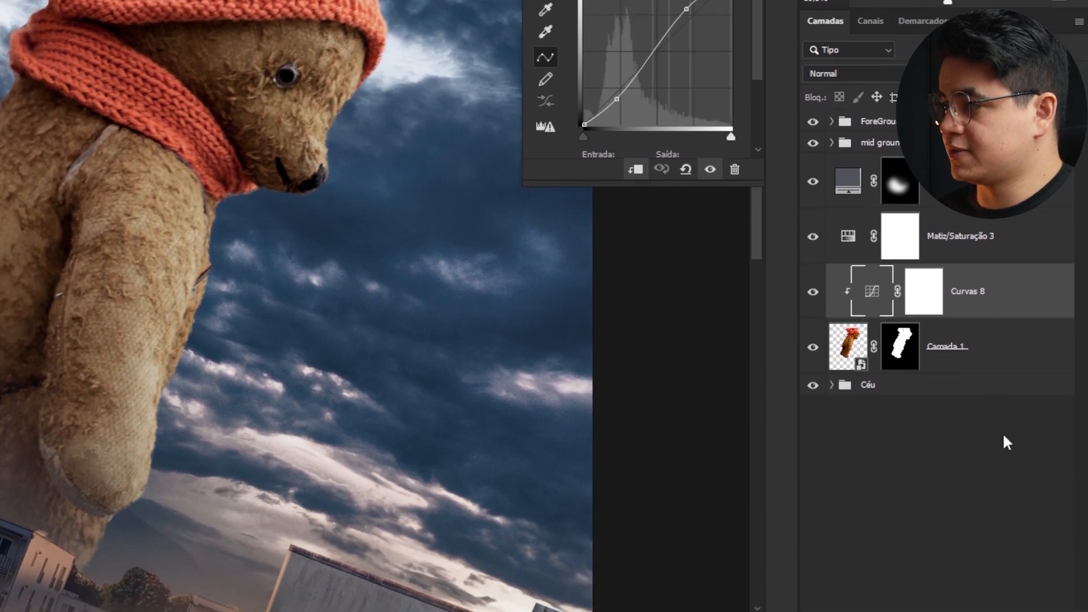
left_click(991, 611)
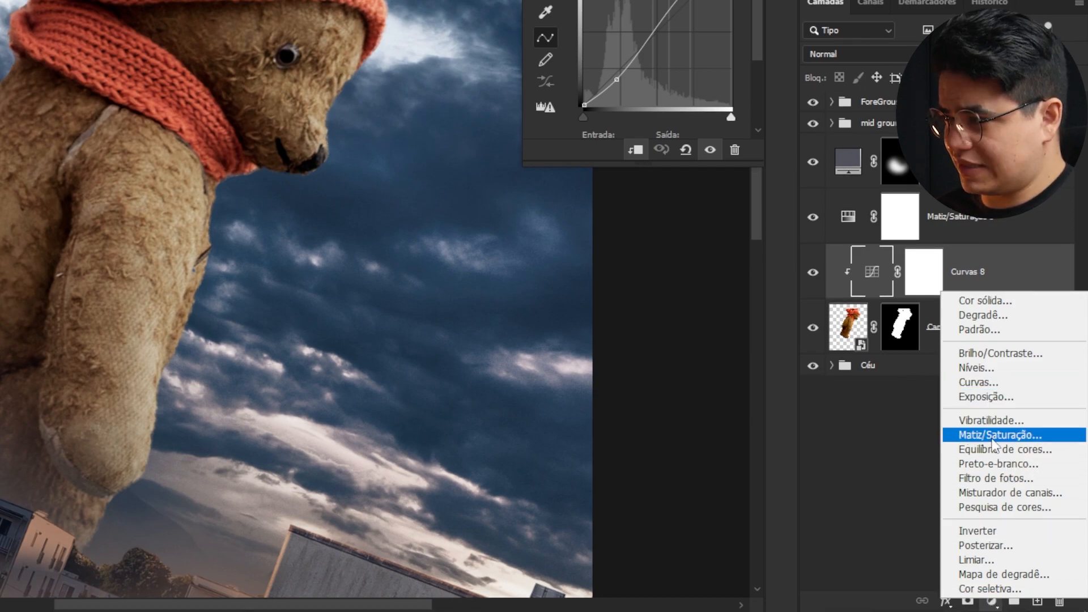
left_click(984, 451)
left_click_drag(1004, 314, 964, 190)
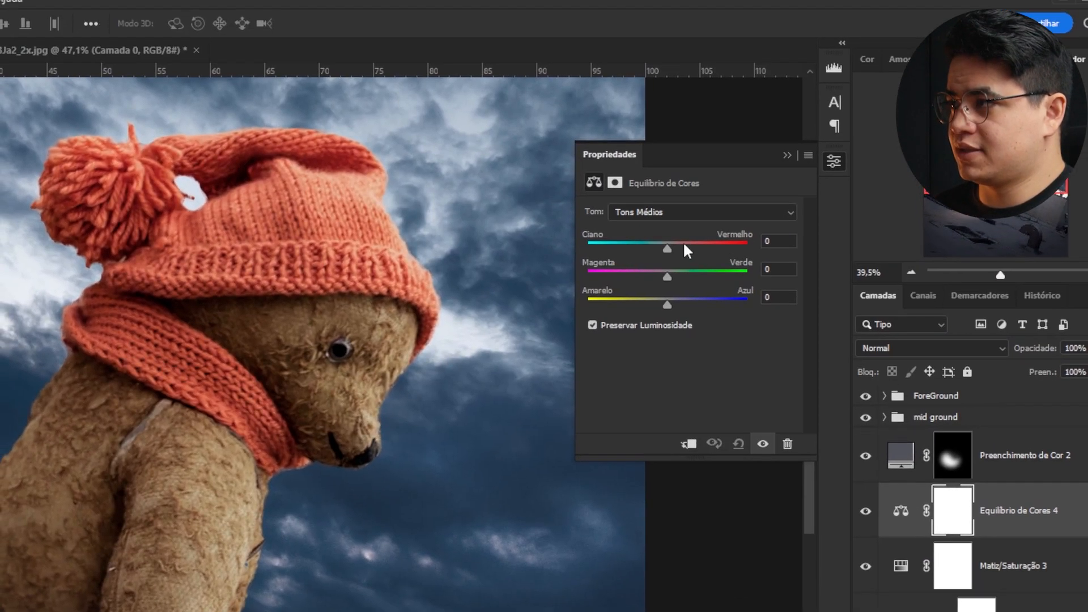
- Group the bear layer with its fill and adjustment layers and expand the new group
left_click(936, 417)
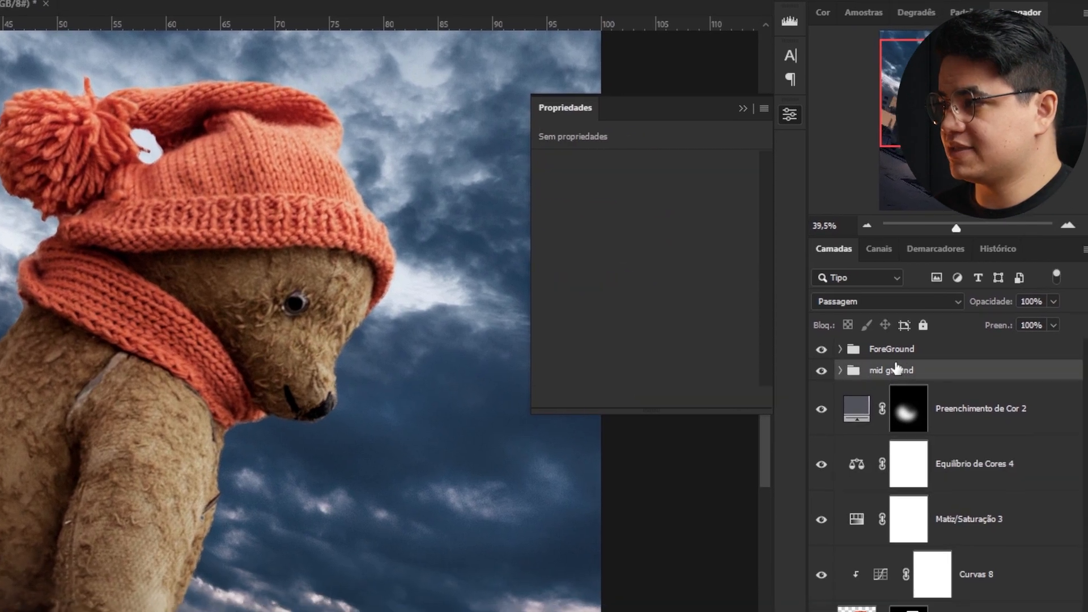
left_click(933, 348)
left_click(856, 305)
left_click(1001, 397)
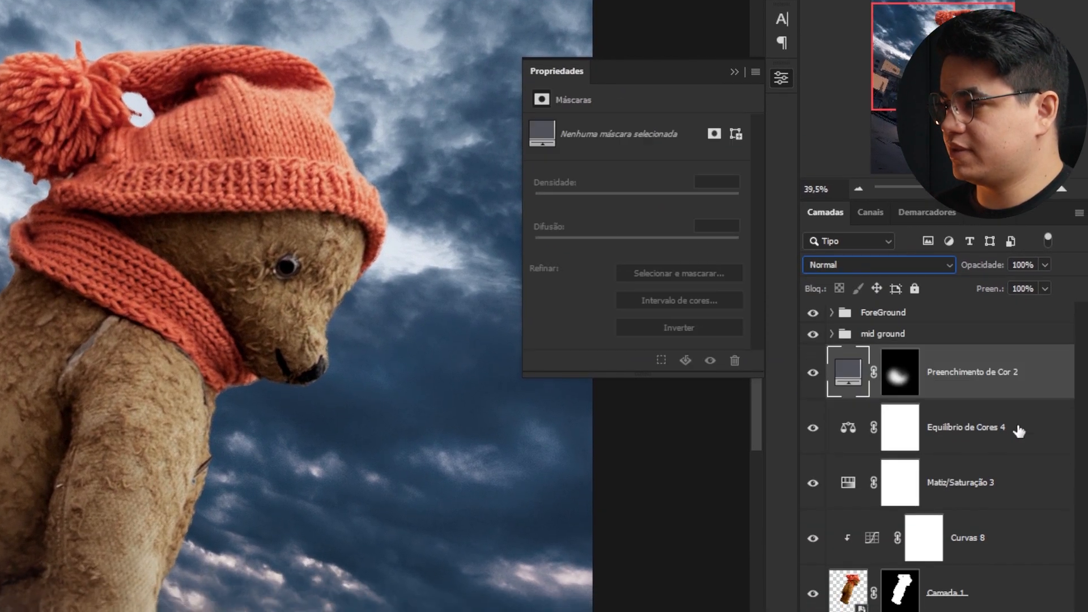
left_click(985, 432, "shift")
key("ctrl+g")
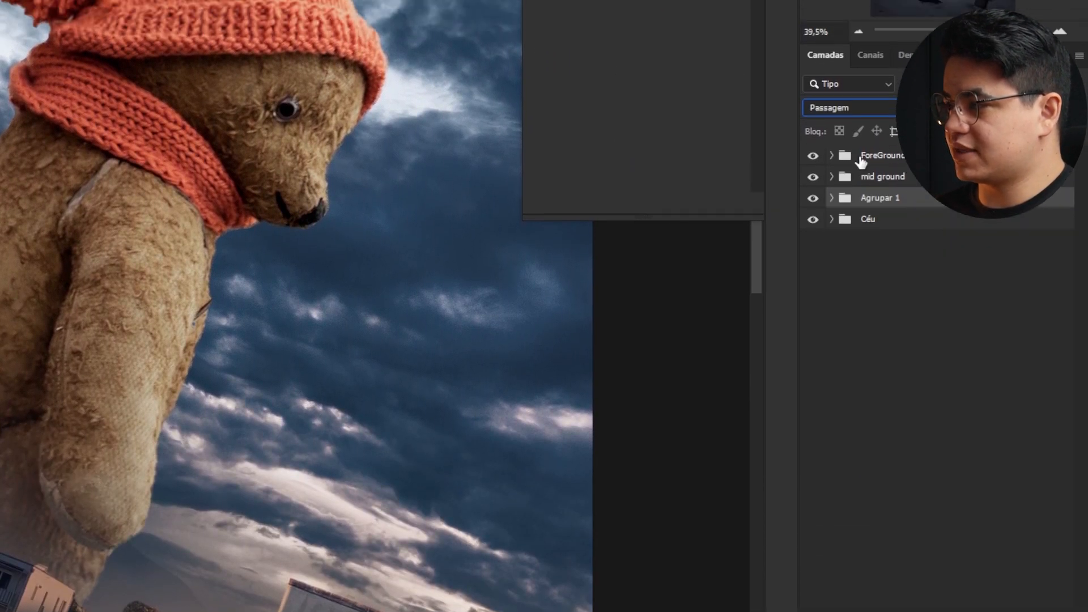
left_click(850, 108)
left_click(859, 150)
left_click(832, 304)
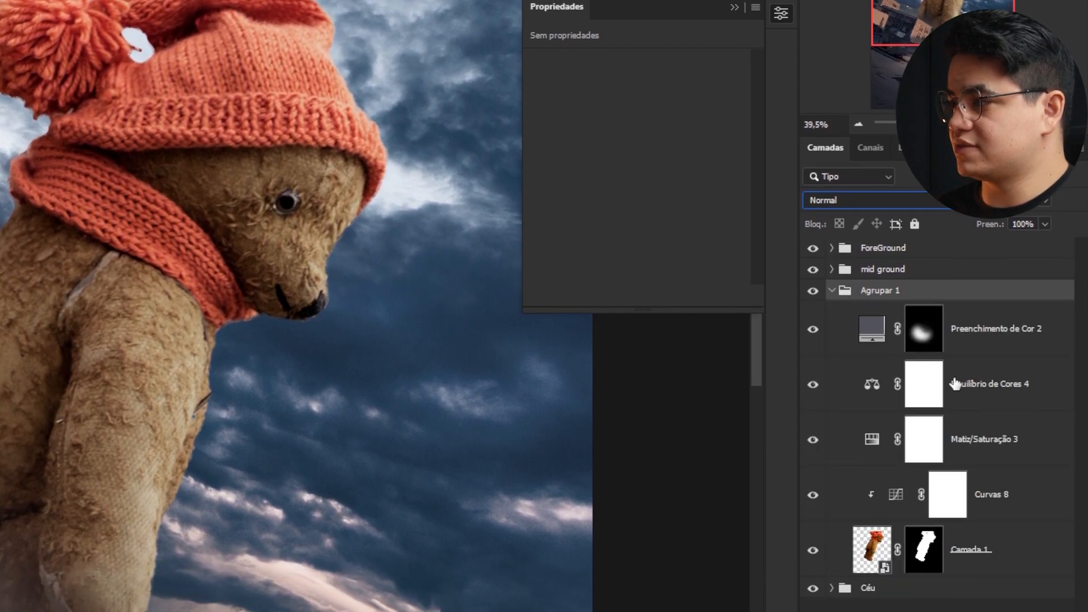
- Set the Color Balance shadows to Cyan -8 and Blue +5, and change its blend mode to Cor
left_click(952, 340)
left_click(880, 350)
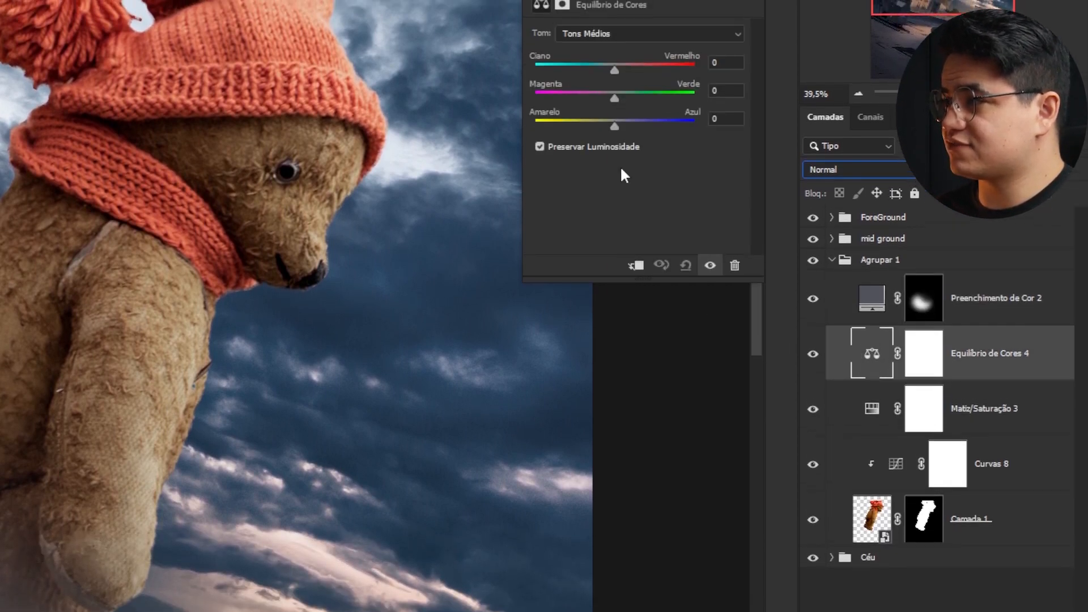
left_click(621, 24)
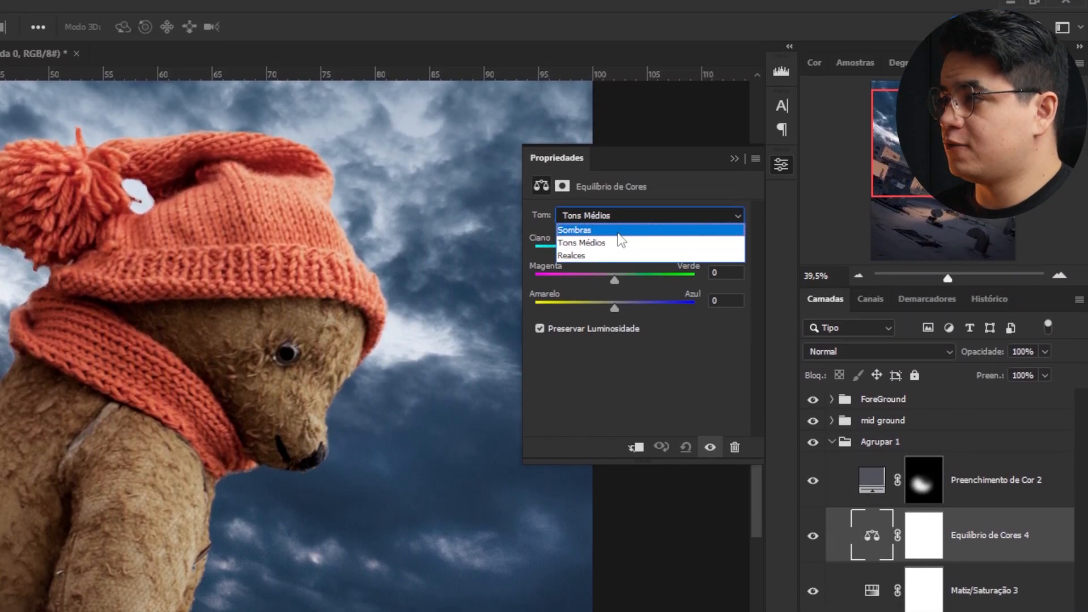
left_click(620, 230)
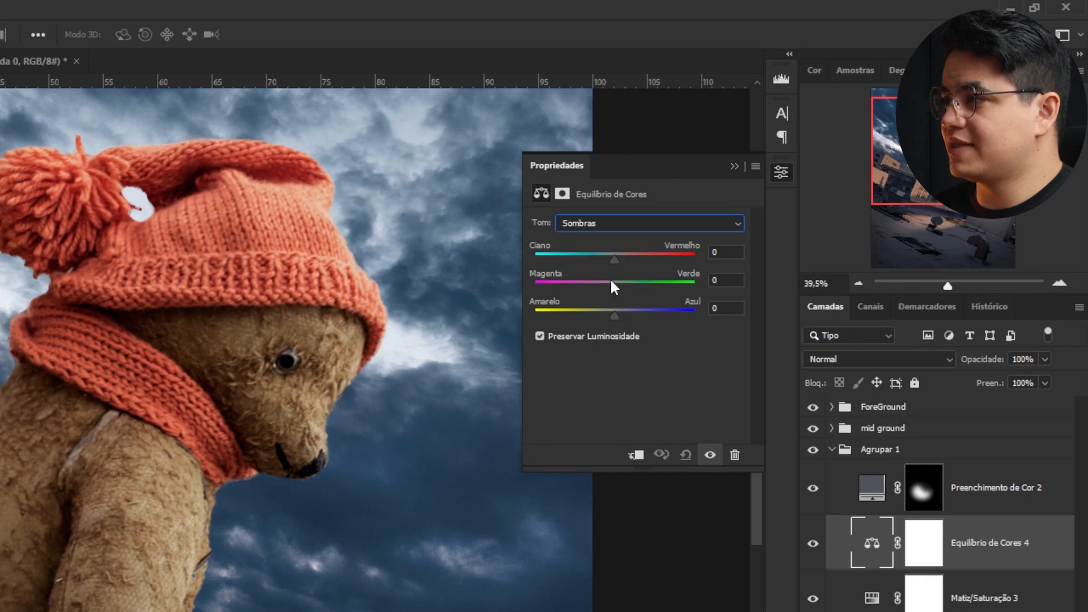
left_click_drag(615, 312, 619, 313)
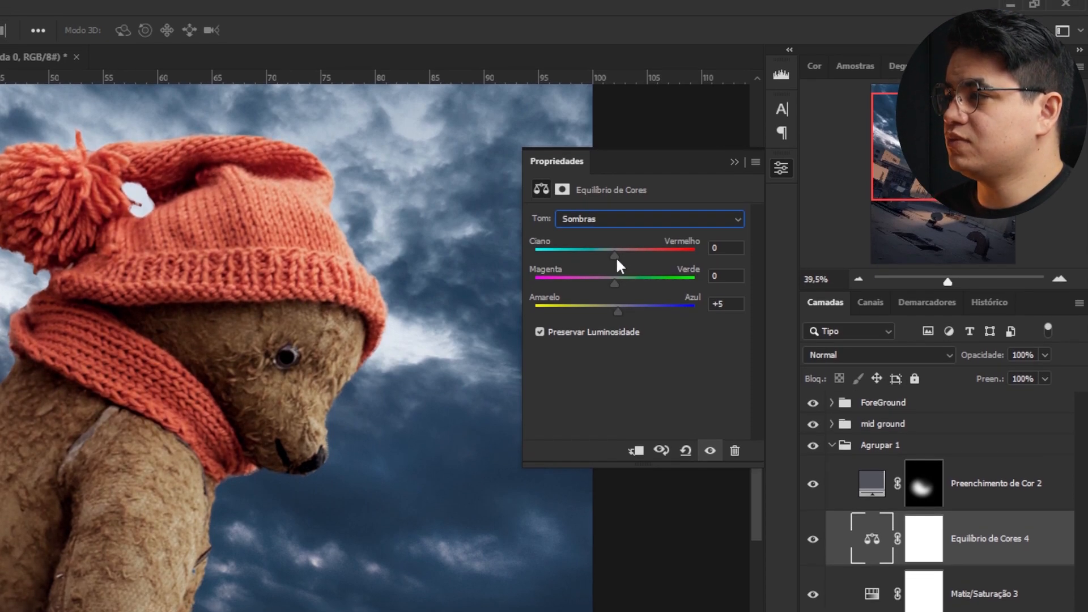
left_click_drag(610, 260, 605, 261)
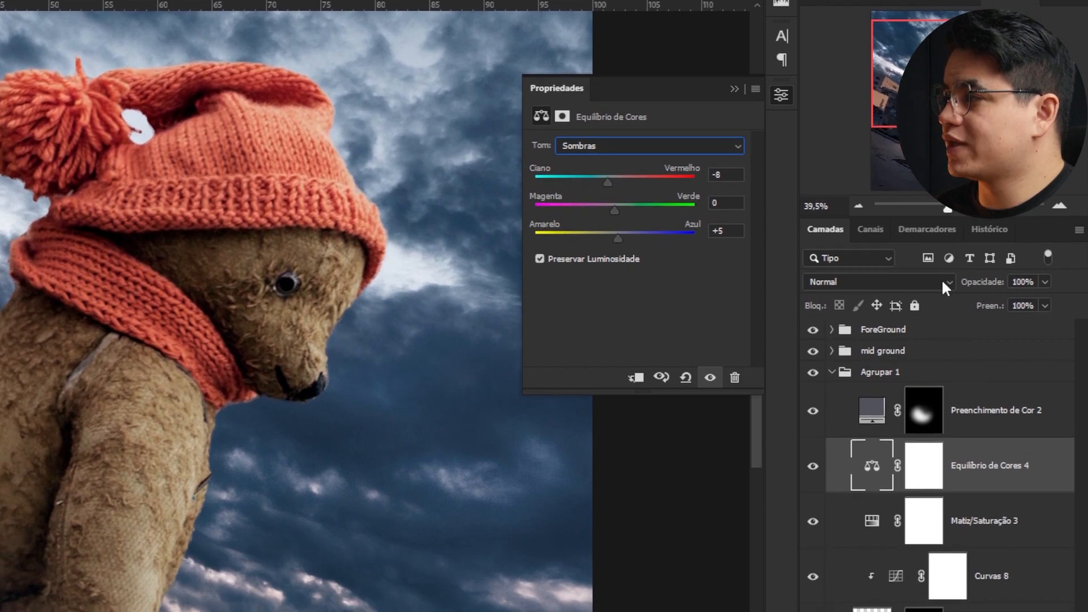
left_click(946, 283)
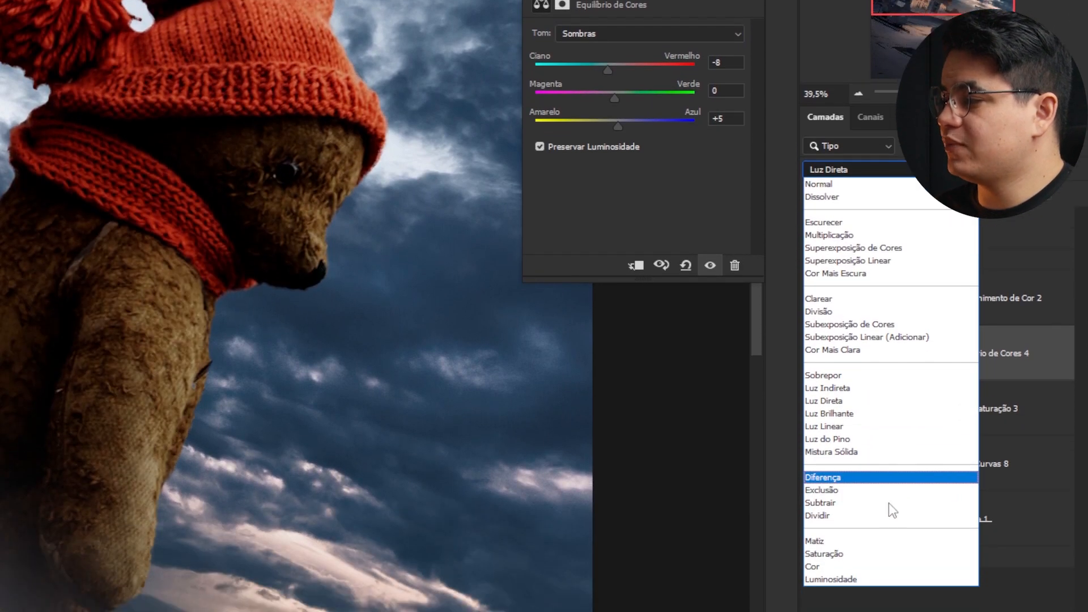
left_click(868, 472)
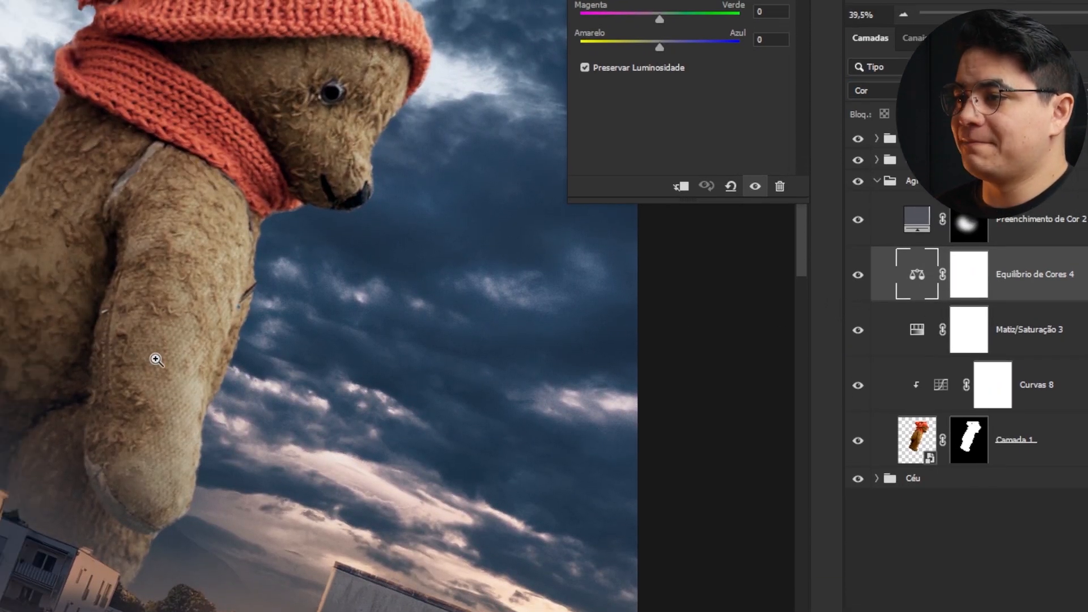
- Add a Curves adjustment that darkens by lowering the highlight point, and invert its mask to black
key("ctrl+0")
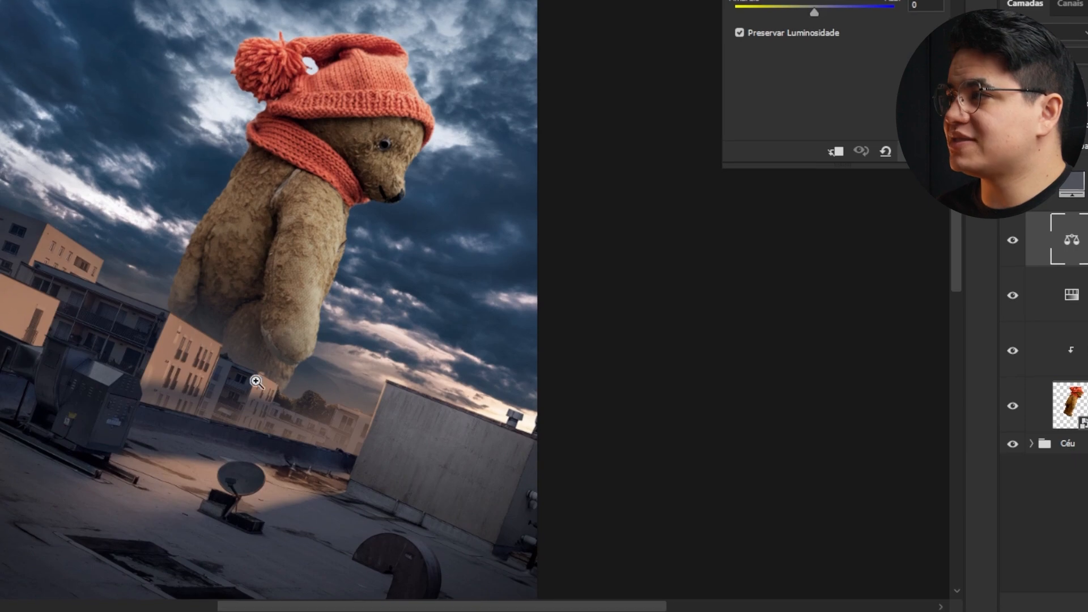
left_click_drag(256, 381, 318, 415)
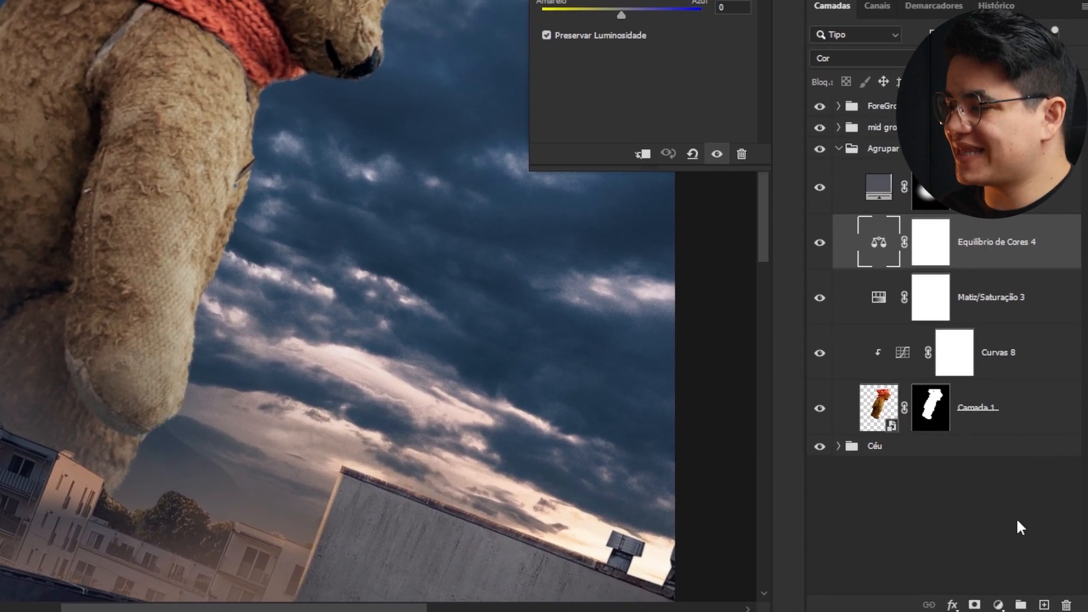
left_click(1000, 606)
left_click(976, 376)
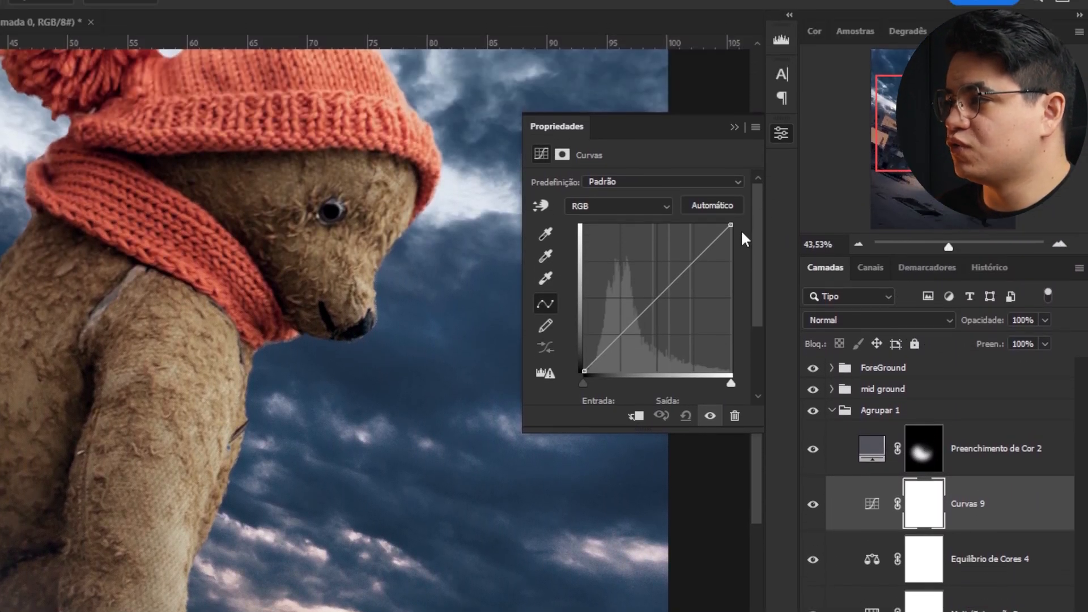
left_click_drag(731, 59, 731, 94)
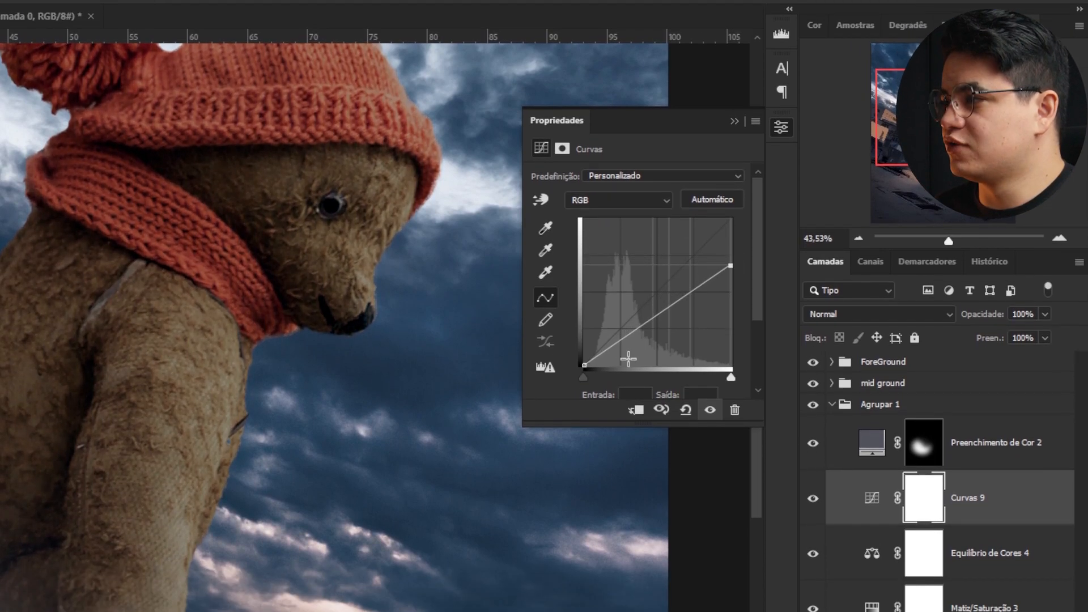
left_click(613, 393)
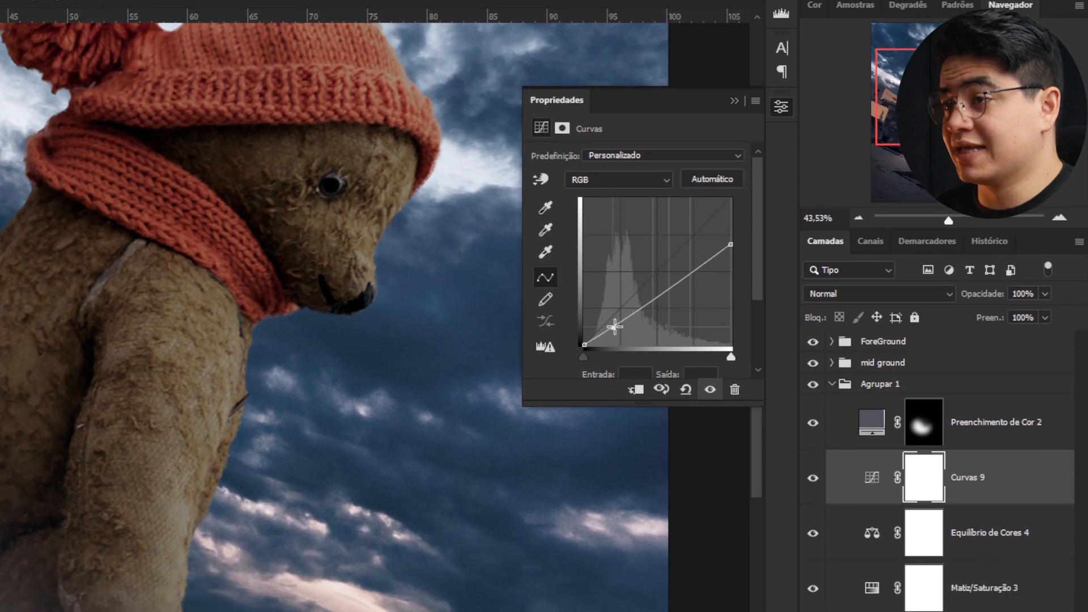
key("ctrl+i")
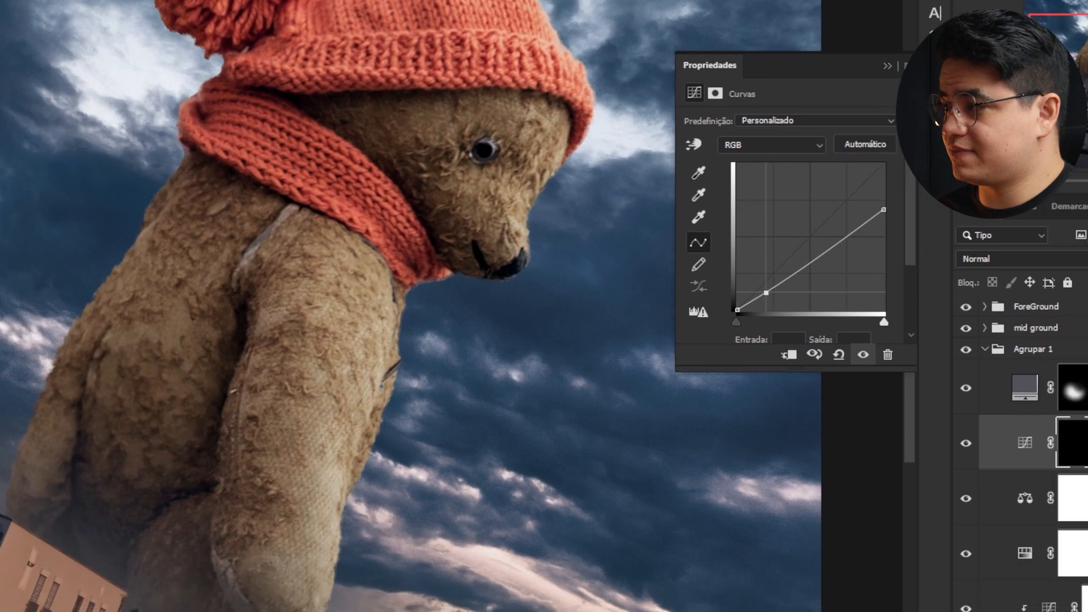
- Move the darkening Curves layer below Color Balance and paint its mask white over the bear's lower body
left_click_drag(987, 482, 988, 556)
left_click(924, 535)
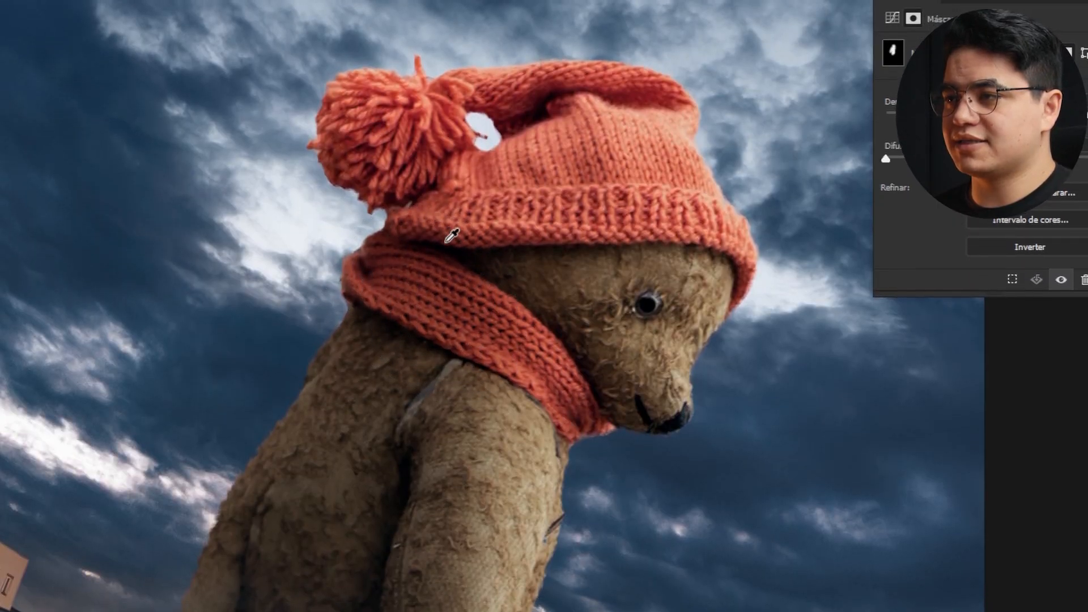
left_click_drag(502, 278, 570, 286)
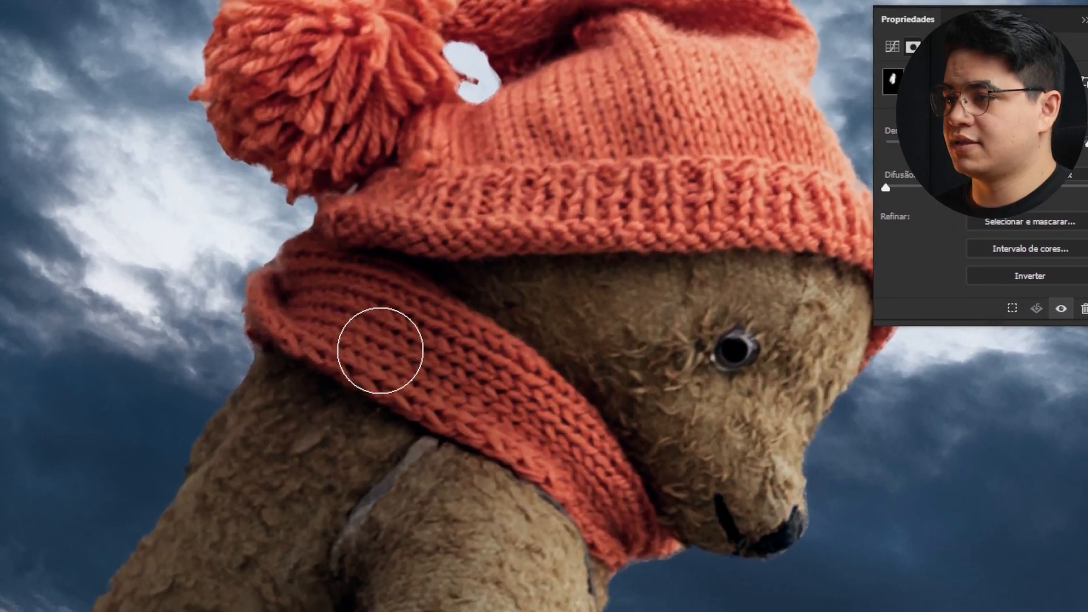
- Resize the brush and paint the Curves mask over the bear's head, hat and pompom
key("[")
key("[")
key("[")
key("[")
key("[")
key("]")
key("]")
key("]")
key("]")
key("]")
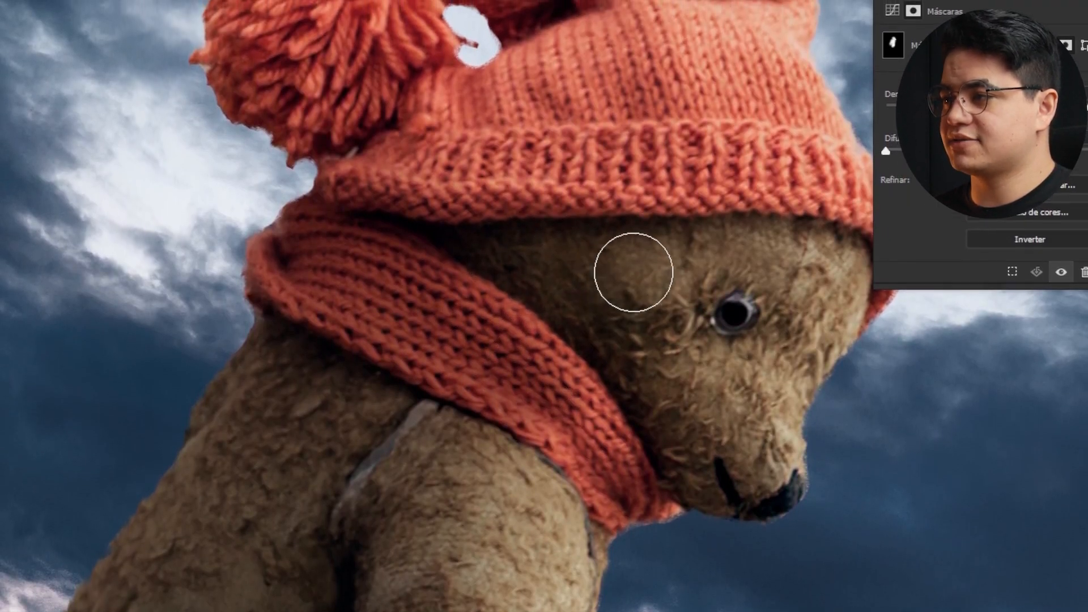
left_click_drag(608, 242, 593, 406)
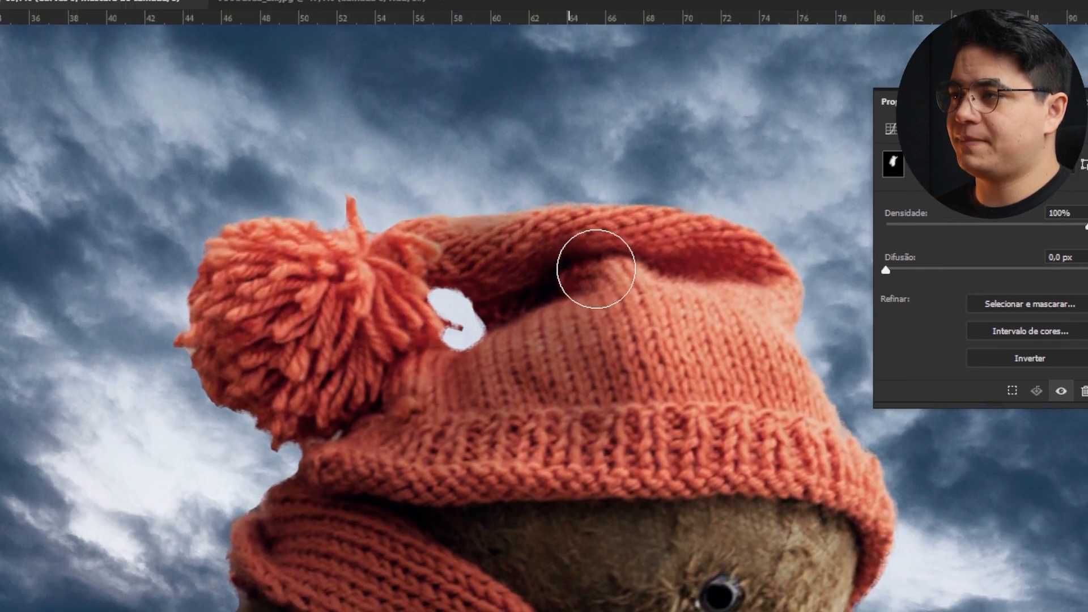
mouse_move(596, 269)
left_mouse_down()
mouse_move(692, 272)
mouse_move(439, 369)
left_mouse_up()
left_click_drag(552, 325, 796, 338)
mouse_move(427, 336)
left_mouse_down()
mouse_move(447, 355)
mouse_move(539, 326)
mouse_move(469, 273)
left_mouse_up()
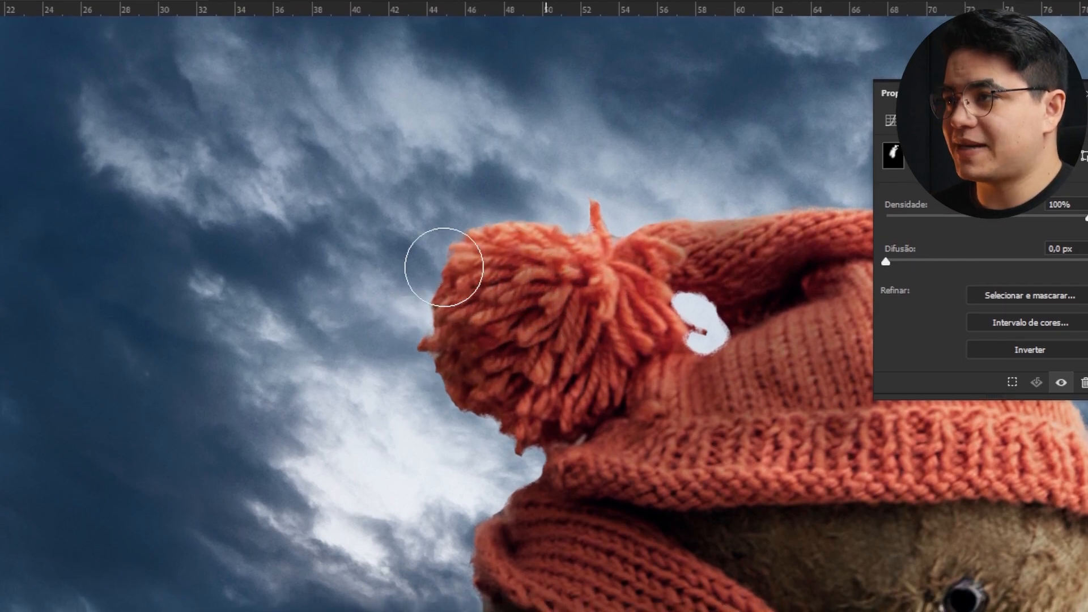
left_click_drag(581, 601, 573, 256)
scroll(572, 292, "down", 3)
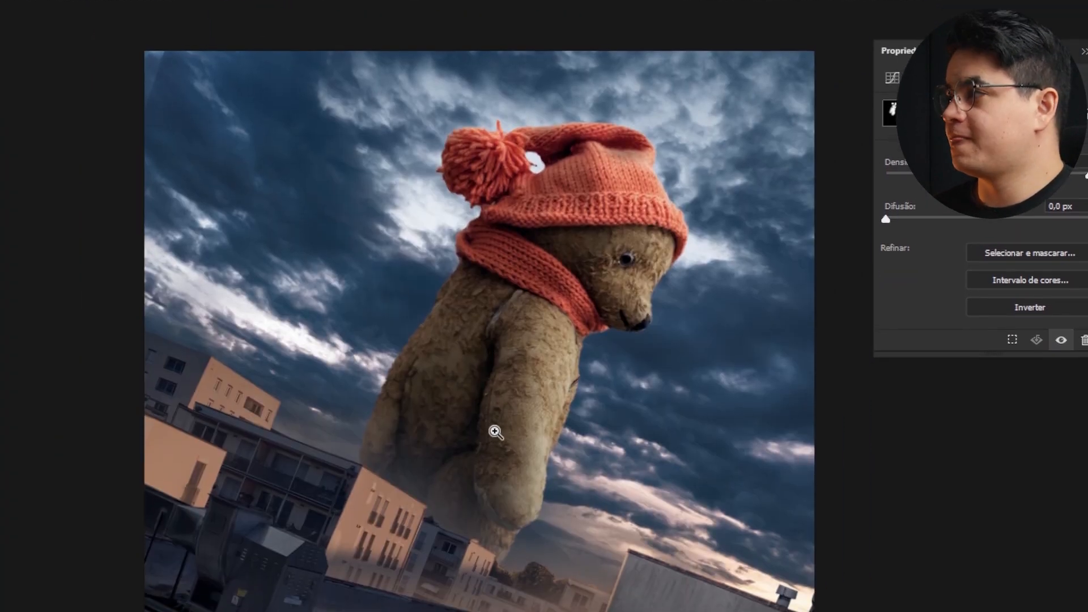
scroll(499, 477, "up", 1)
left_click_drag(1047, 309, 1047, 530)
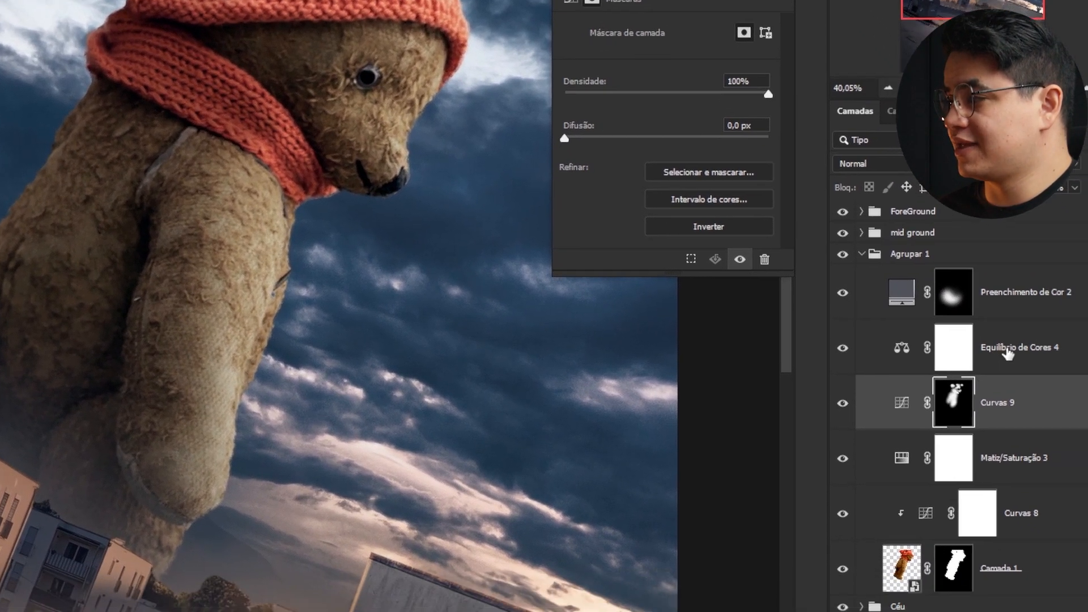
- Add another Curves adjustment and adjust its red and blue channel curves to warm the bear
left_click(872, 292)
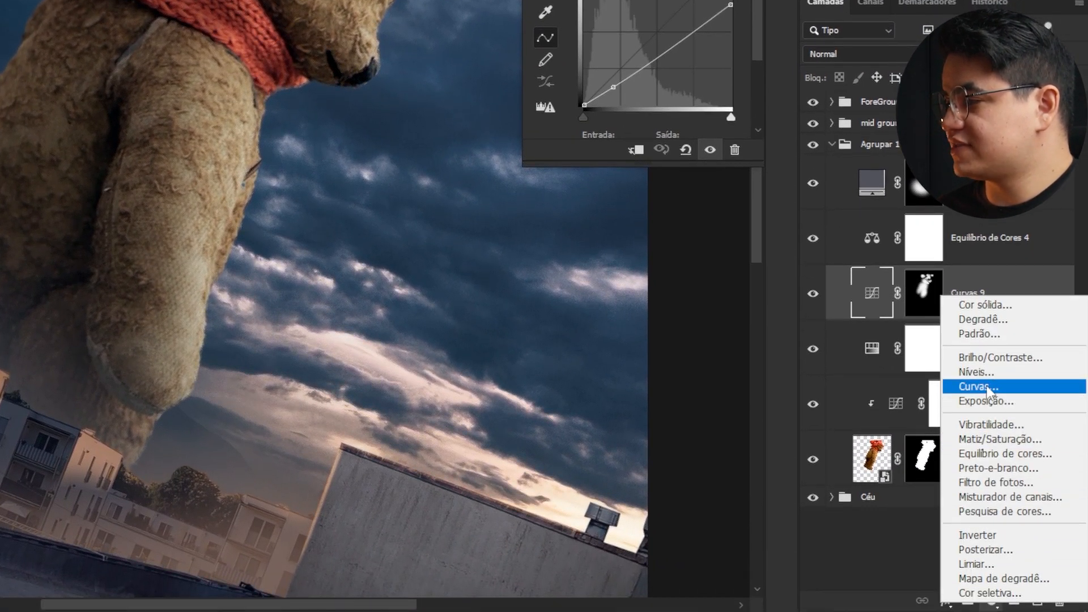
left_click(988, 386)
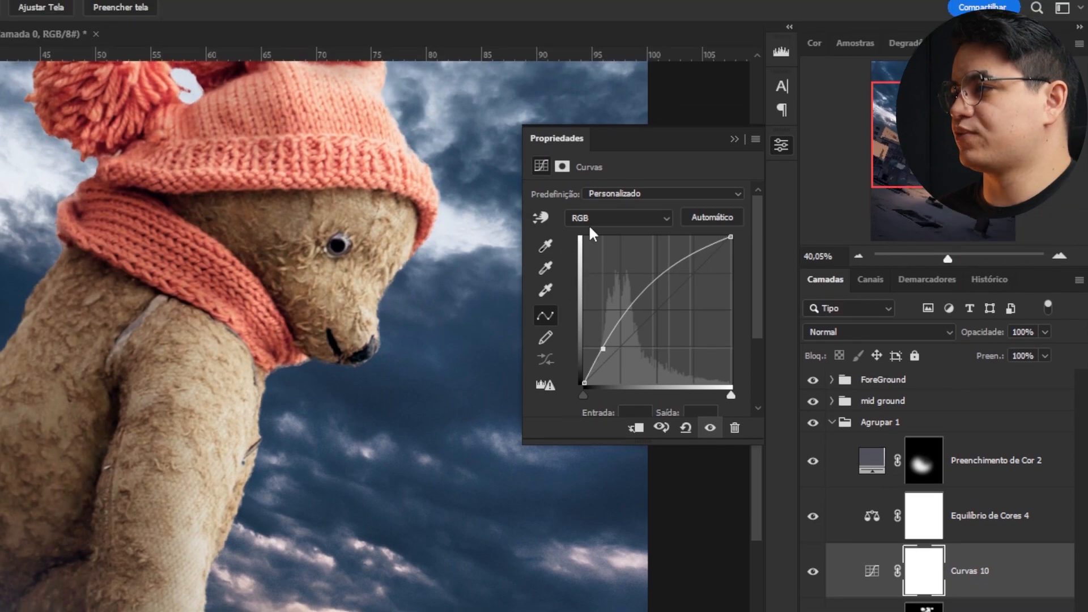
left_click(587, 222)
left_click(589, 244)
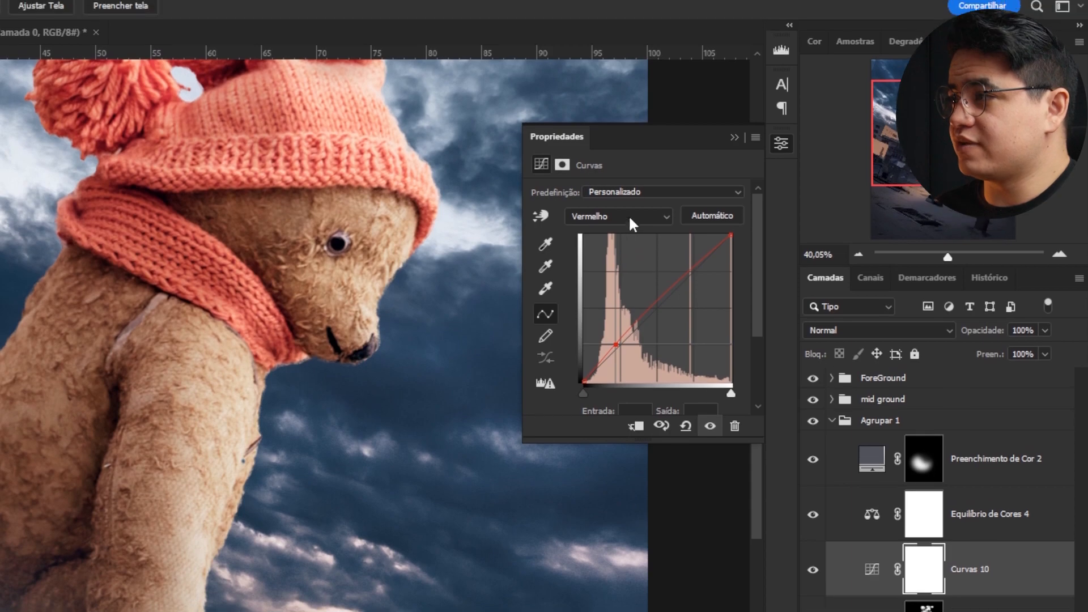
left_click(628, 194)
left_click(615, 258)
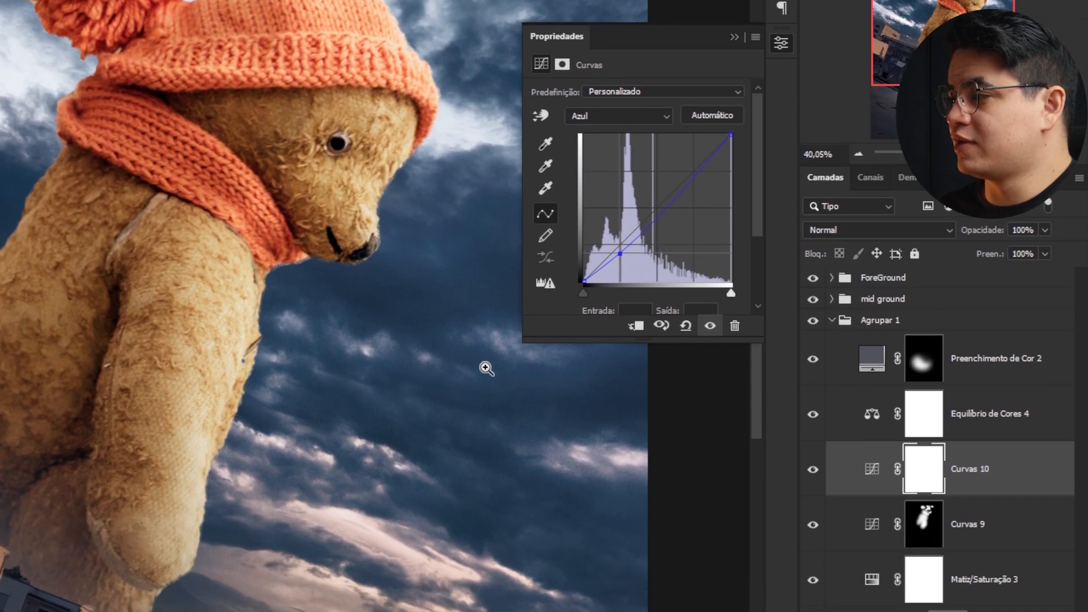
- Invert the new Curves mask and paint it back in along the bear's edges against the sky
key("ctrl+i")
left_click_drag(279, 445, 328, 437)
key("b")
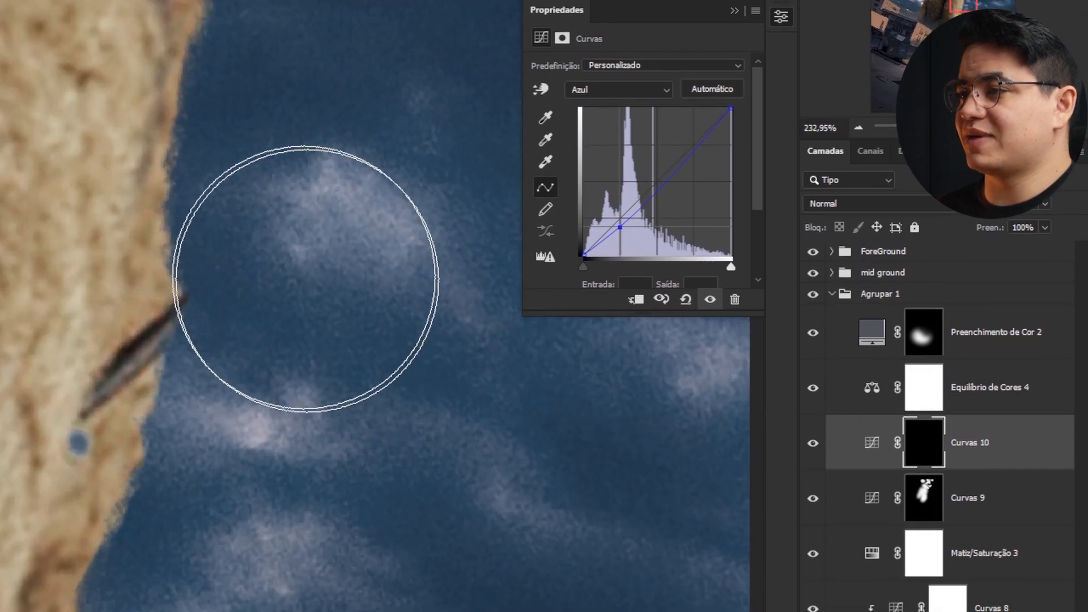
left_click_drag(188, 184, 141, 184)
left_click_drag(192, 170, 237, 46)
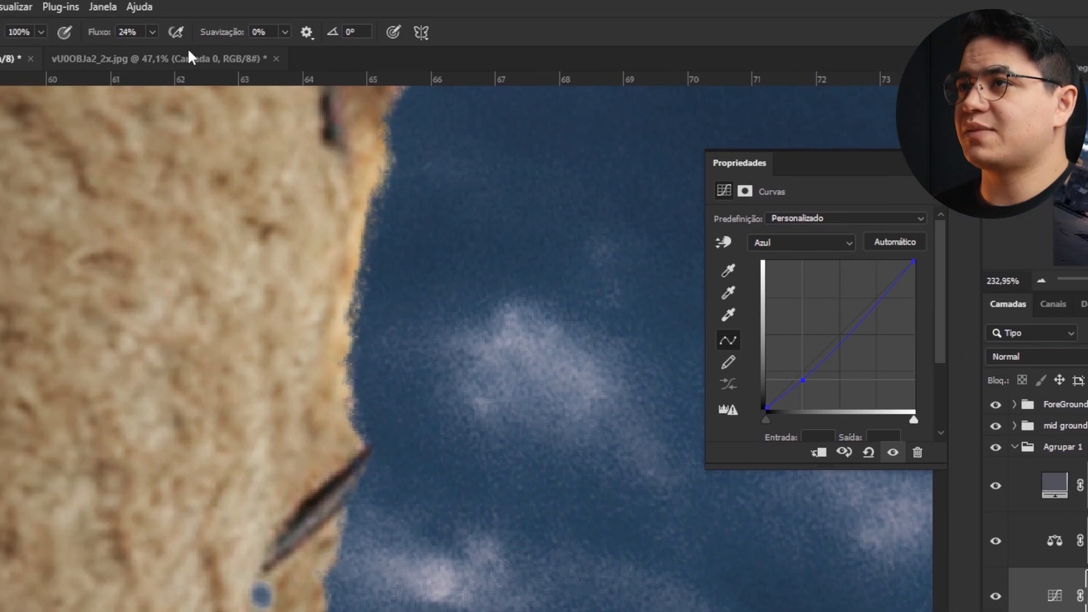
left_click_drag(152, 32, 167, 39)
left_click_drag(398, 156, 326, 601)
left_click_drag(326, 601, 468, 252)
left_click_drag(468, 252, 380, 590)
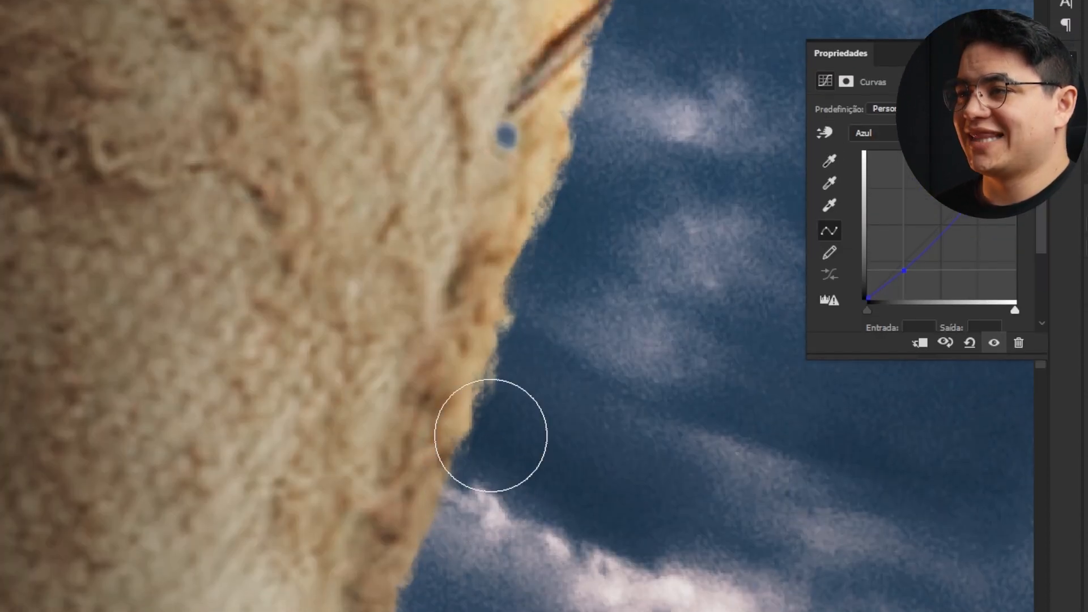
left_click_drag(482, 488, 505, 512)
mouse_move(500, 431)
left_mouse_down()
mouse_move(641, 155)
mouse_move(494, 476)
left_mouse_up()
left_click_drag(483, 484, 521, 153)
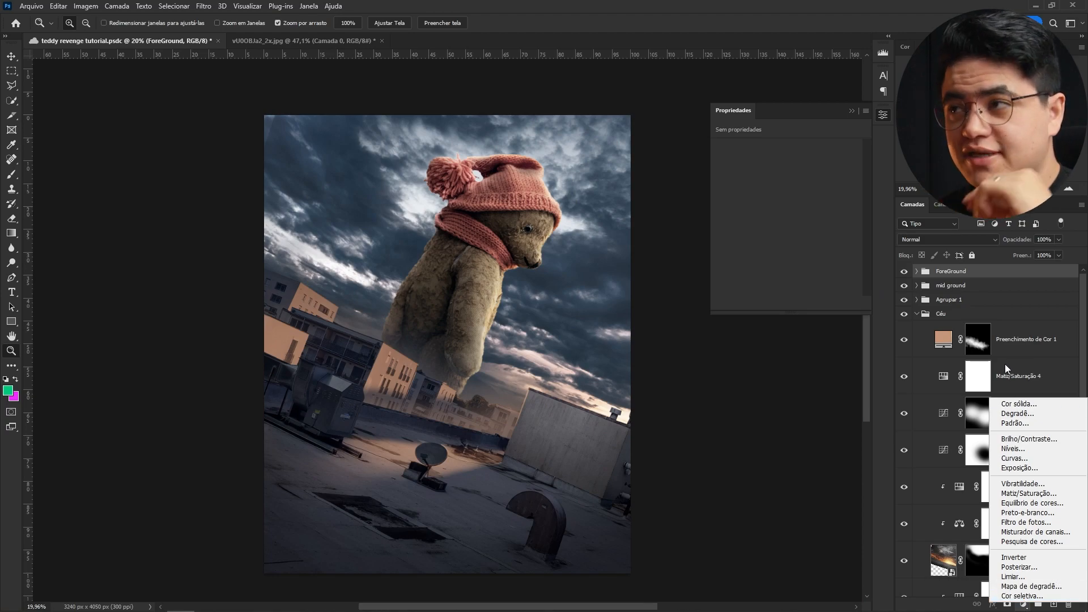
- Add an orange Solid Color fill layer at the top of the layer stack
left_click(1018, 404)
left_click_drag(930, 349, 924, 403)
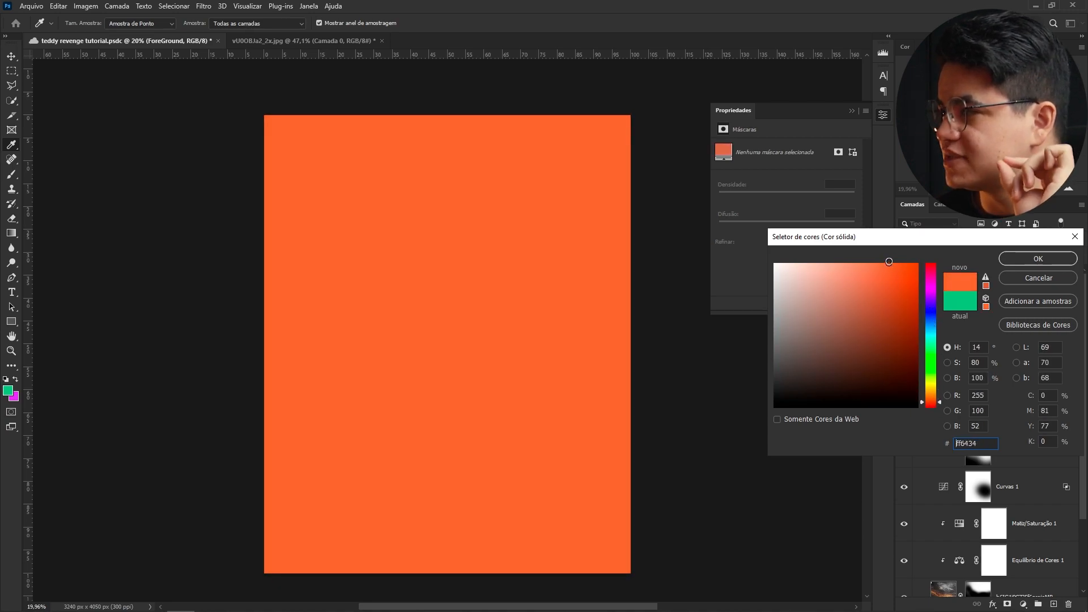
left_click_drag(883, 275, 868, 255)
left_click(1020, 259)
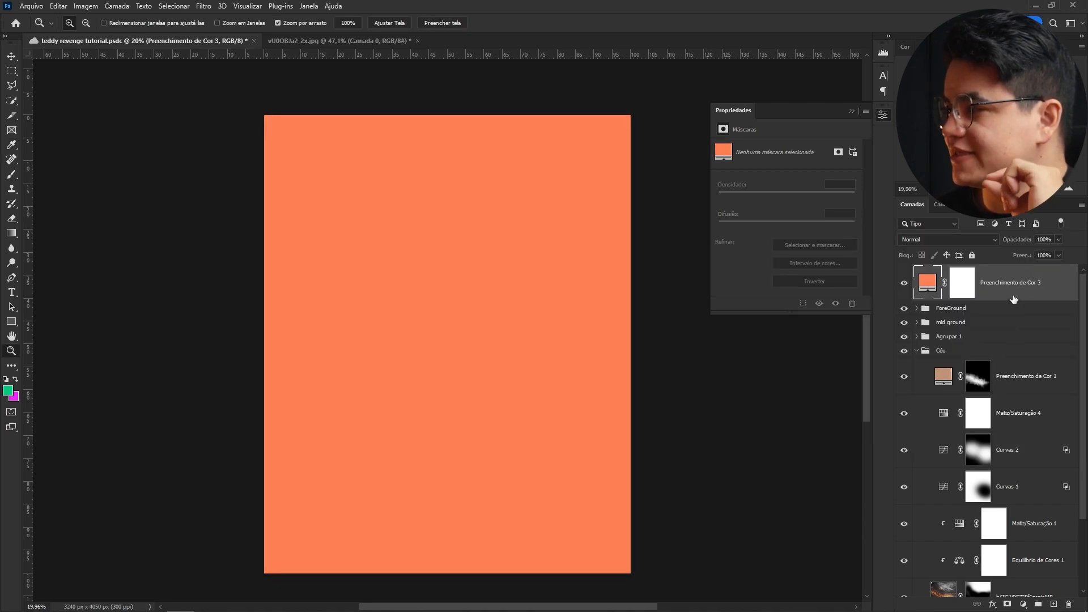
- Set the orange fill's blend mode to Subexposição Linear (Adicionar) and invert its mask
left_click(986, 239)
left_click(990, 356)
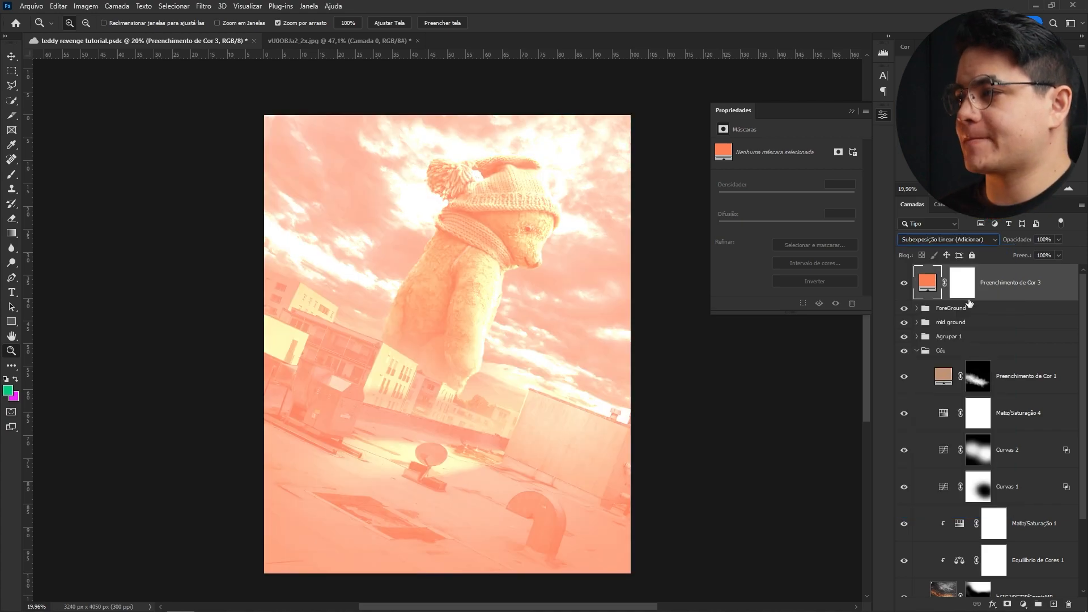
key("ctrl+i")
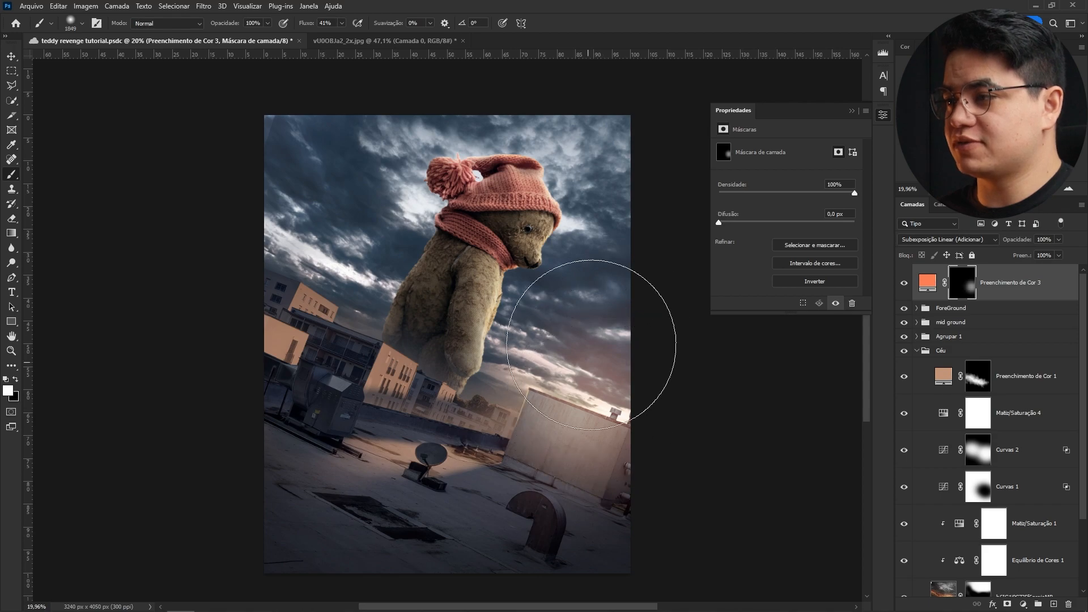
- Paint a large soft elliptical brush stroke, about 2761 px, on the orange fill's mask to add a warm glow near the horizon
double_click(919, 278)
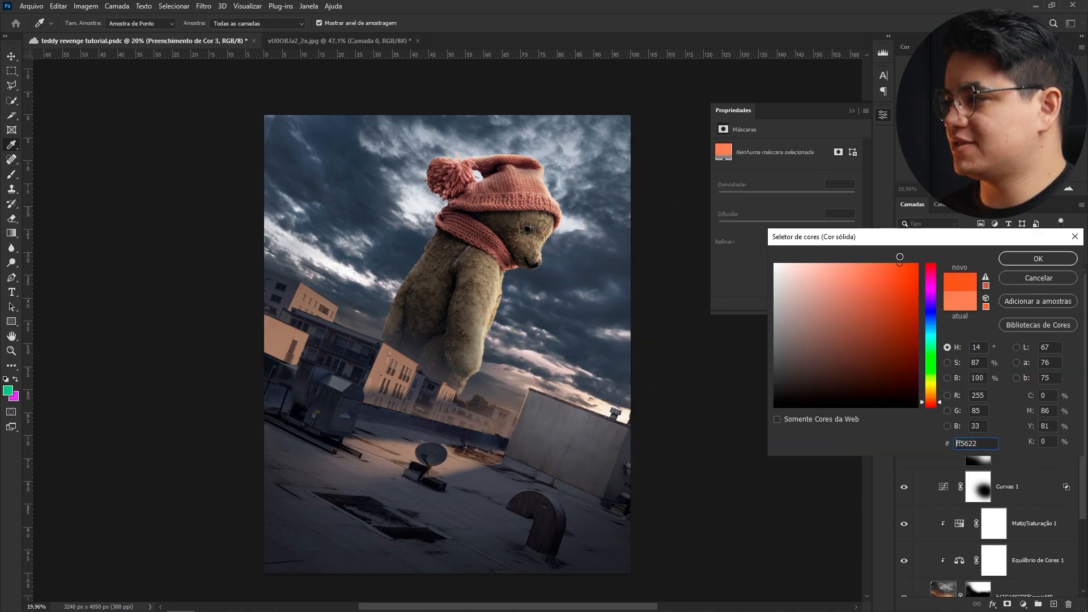
left_click(1026, 261)
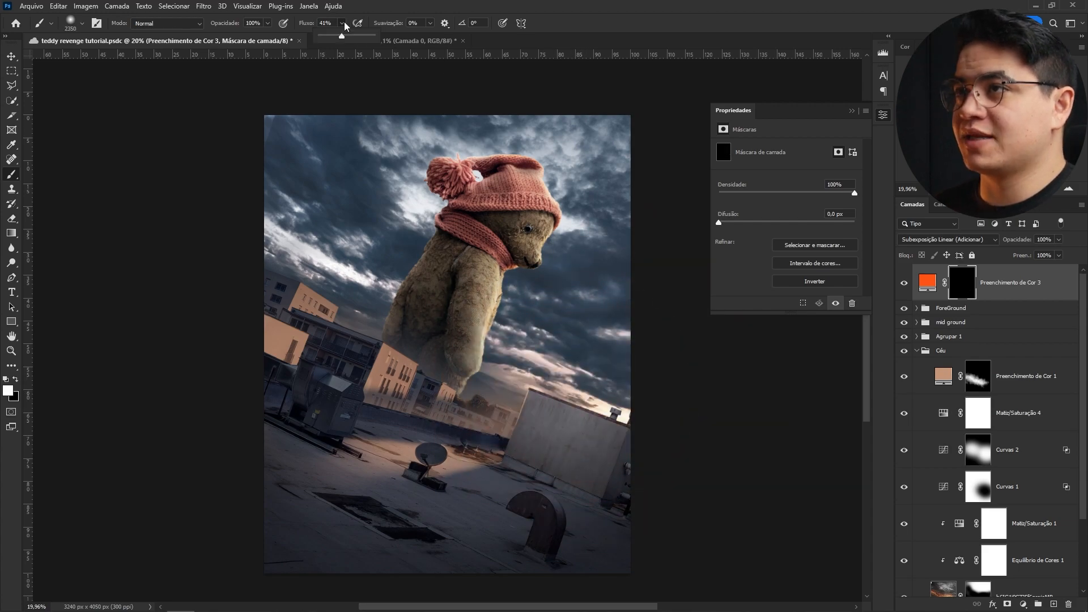
right_click(525, 349)
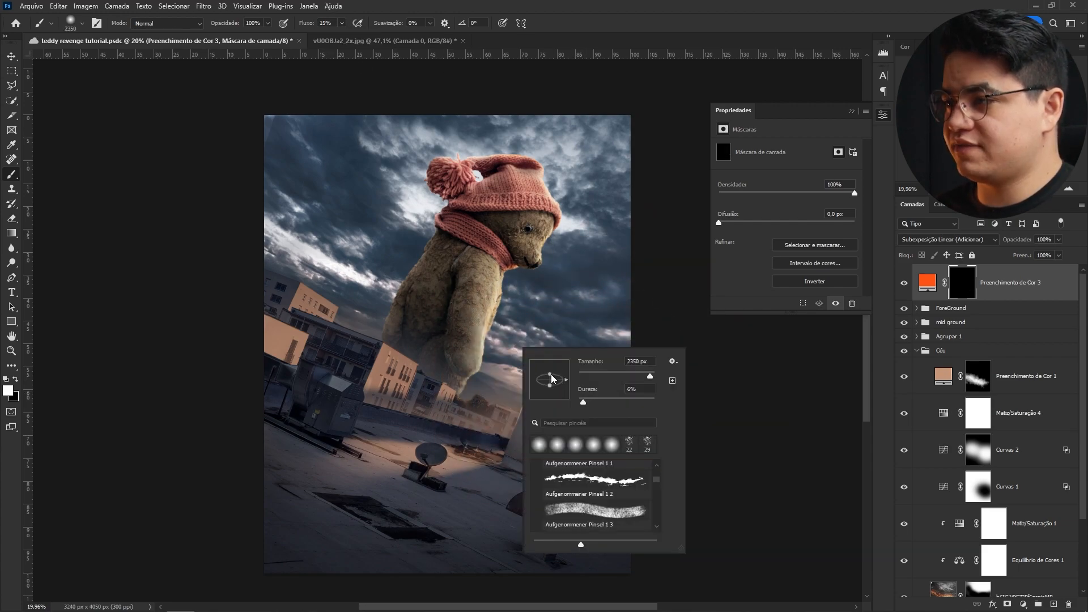
key("Return")
left_click_drag(518, 377, 508, 376)
right_click(538, 377)
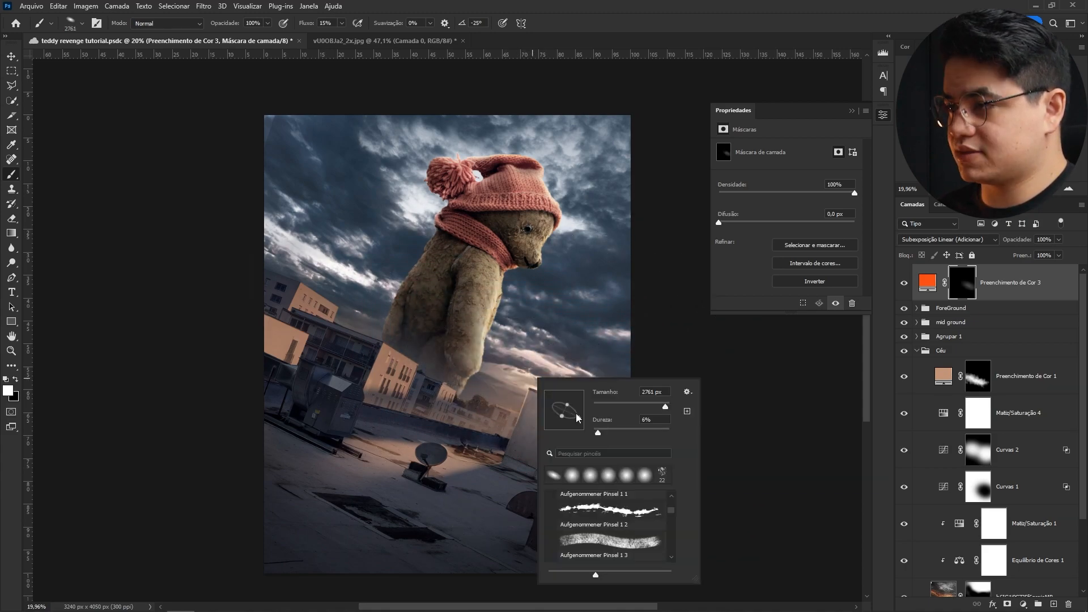
left_click_drag(511, 388, 524, 389)
left_click(537, 390)
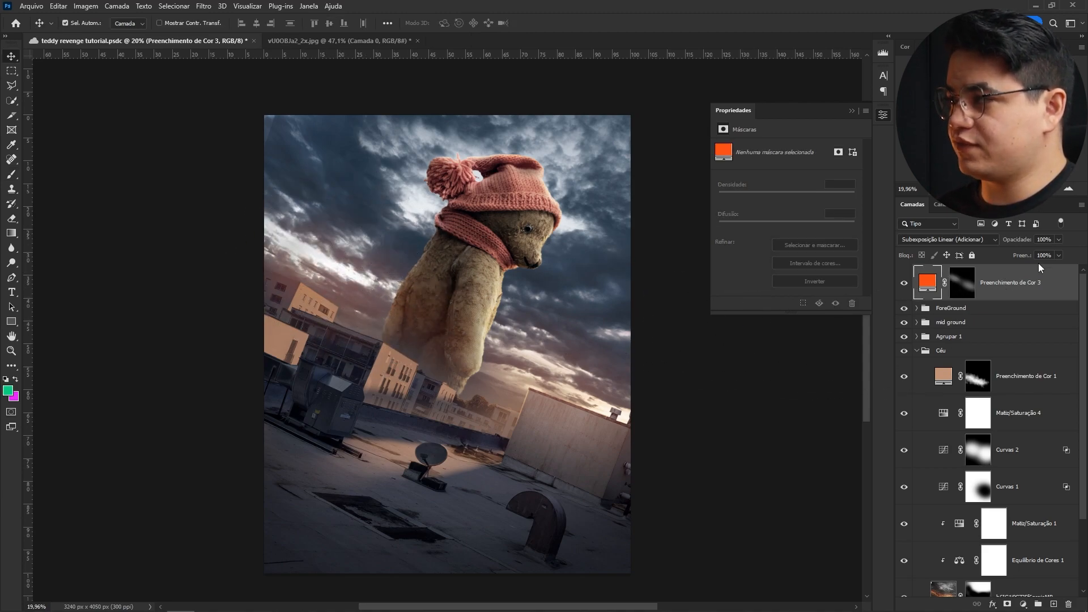
- Shift the orange fill's hue slightly and lower its opacity to 50%
double_click(929, 283)
left_click_drag(932, 402, 932, 400)
left_click(1038, 258)
- Add a blue Solid Color fill layer on top and set its blend mode to Subexposição Linear (Adicionar)
left_click(1023, 604)
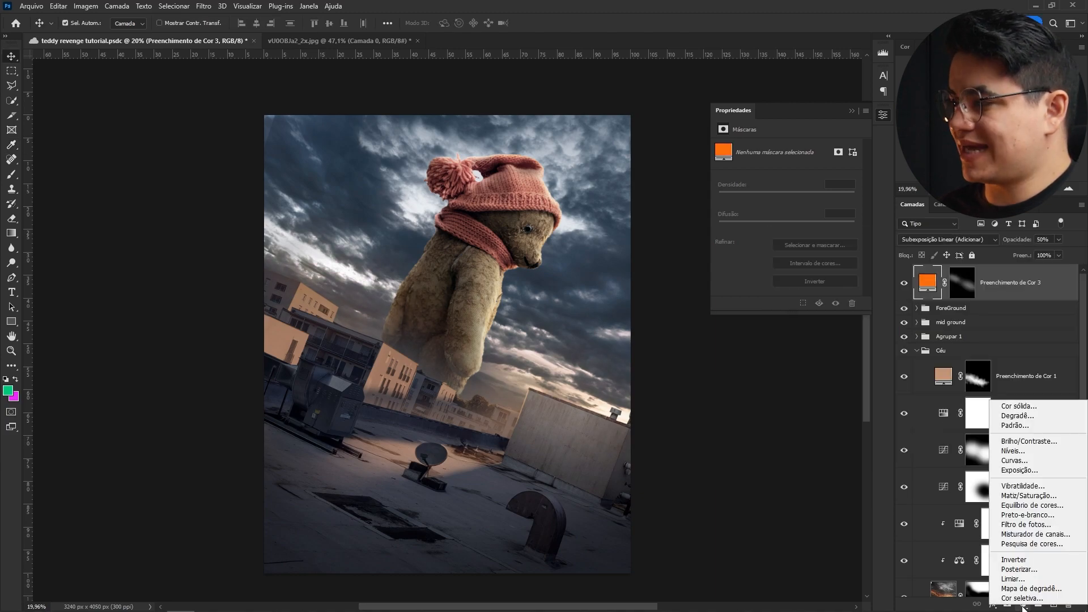
left_click(1020, 406)
left_click_drag(931, 332, 873, 283)
left_click(1019, 258)
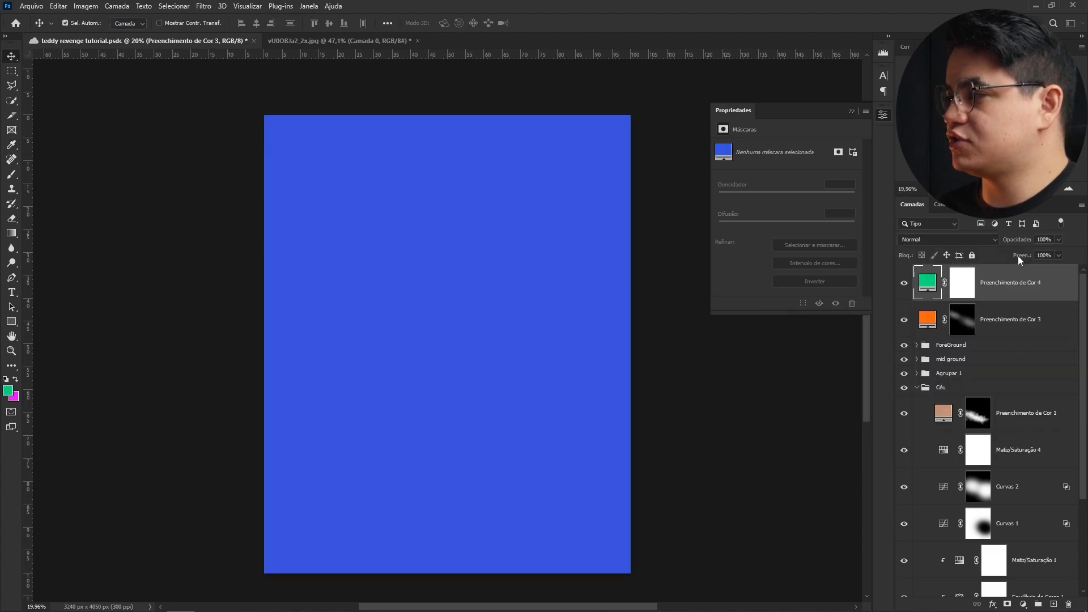
left_click(962, 239)
left_click(958, 347)
- Change the blue fill's colour to R 96, G 104, B 177 and invert its mask
double_click(933, 283)
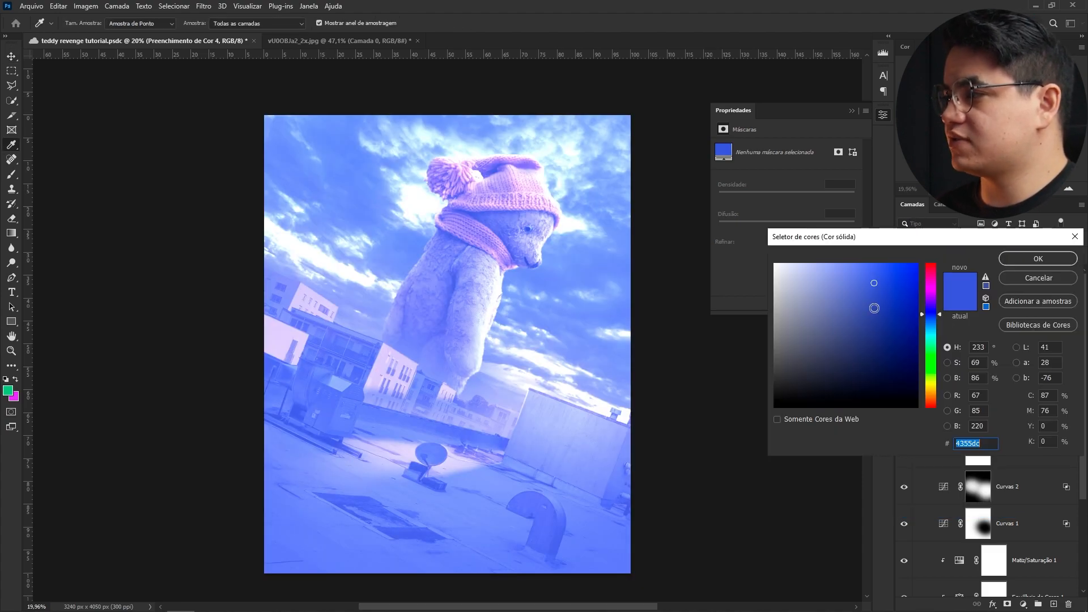
left_click(843, 310)
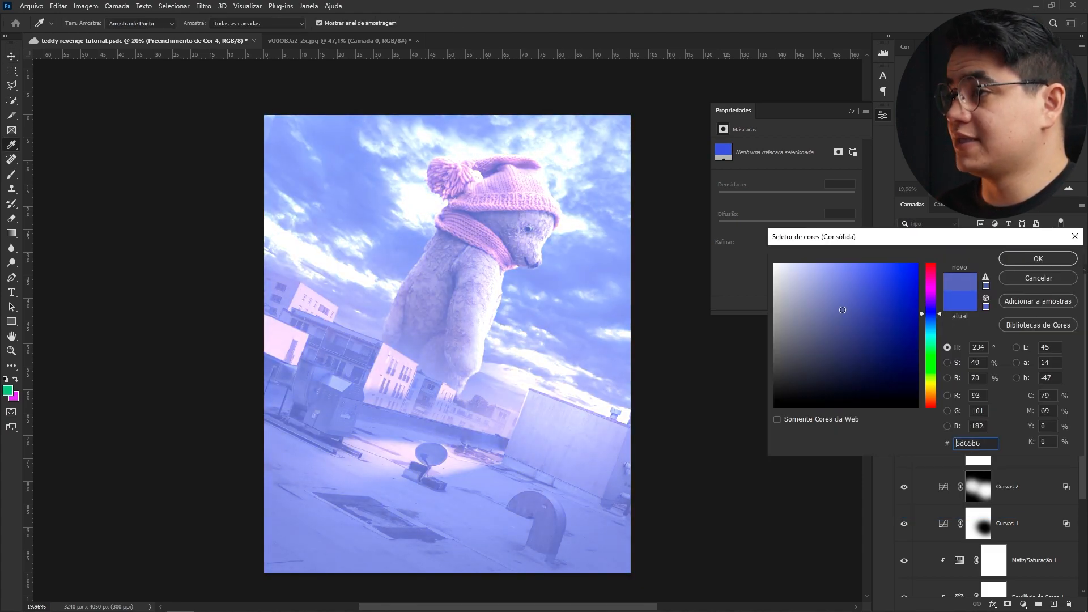
left_click(1036, 258)
key("ctrl+i")
- Paint the blue fill's mask with a soft brush over the sky to the upper left of the bear
right_click(436, 170)
left_click(493, 272)
left_click_drag(451, 203, 499, 202)
left_click(505, 152)
left_click_drag(624, 215, 466, 232)
left_click(506, 250)
left_click_drag(500, 129, 446, 225)
left_click(491, 203)
left_click_drag(333, 221, 553, 225)
left_click(335, 386)
left_click_drag(343, 404, 340, 328)
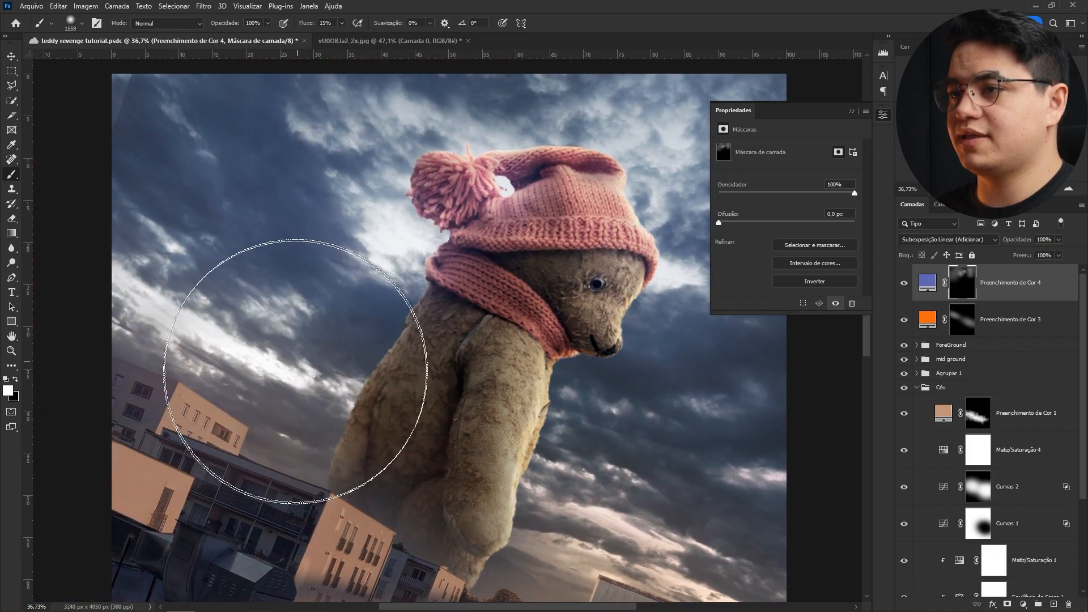
- Set the blue fill layer's opacity to 30%
scroll(340, 309, "down", 5)
key("v")
key("3")
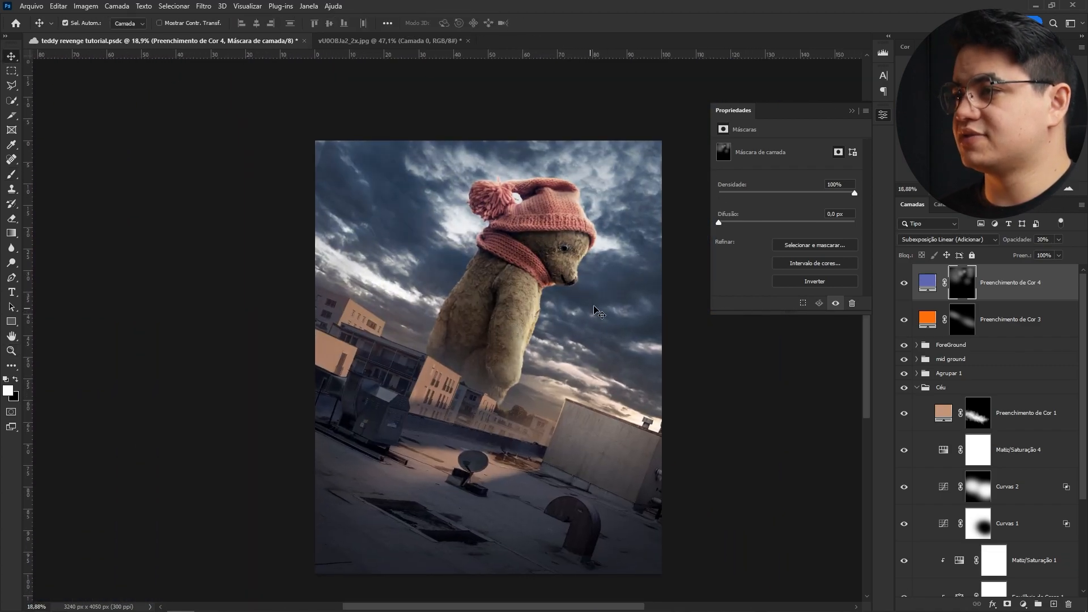
key("z")
left_click_drag(565, 212, 619, 218)
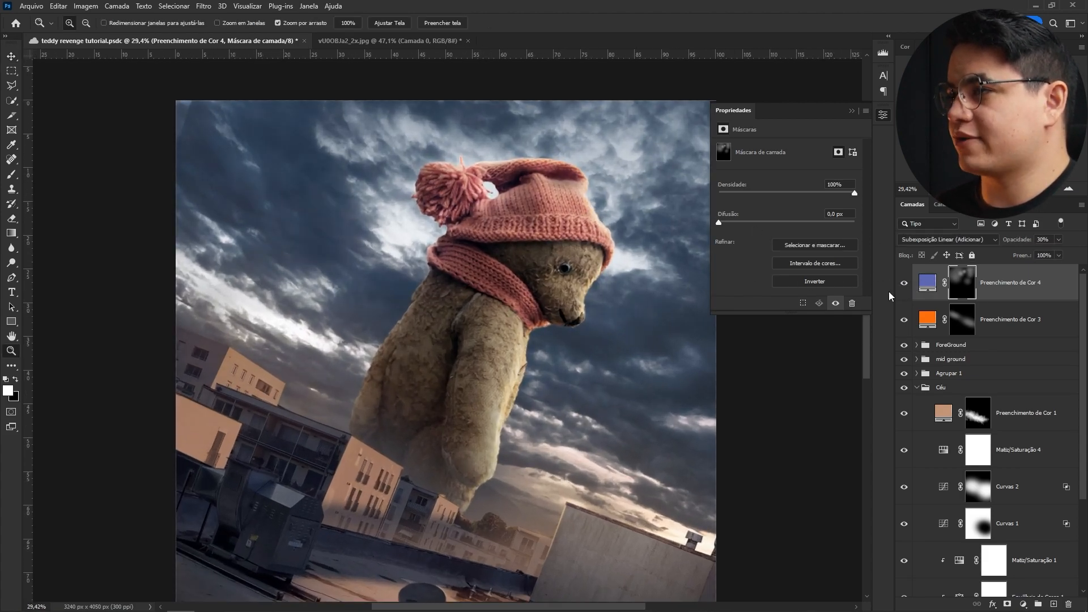